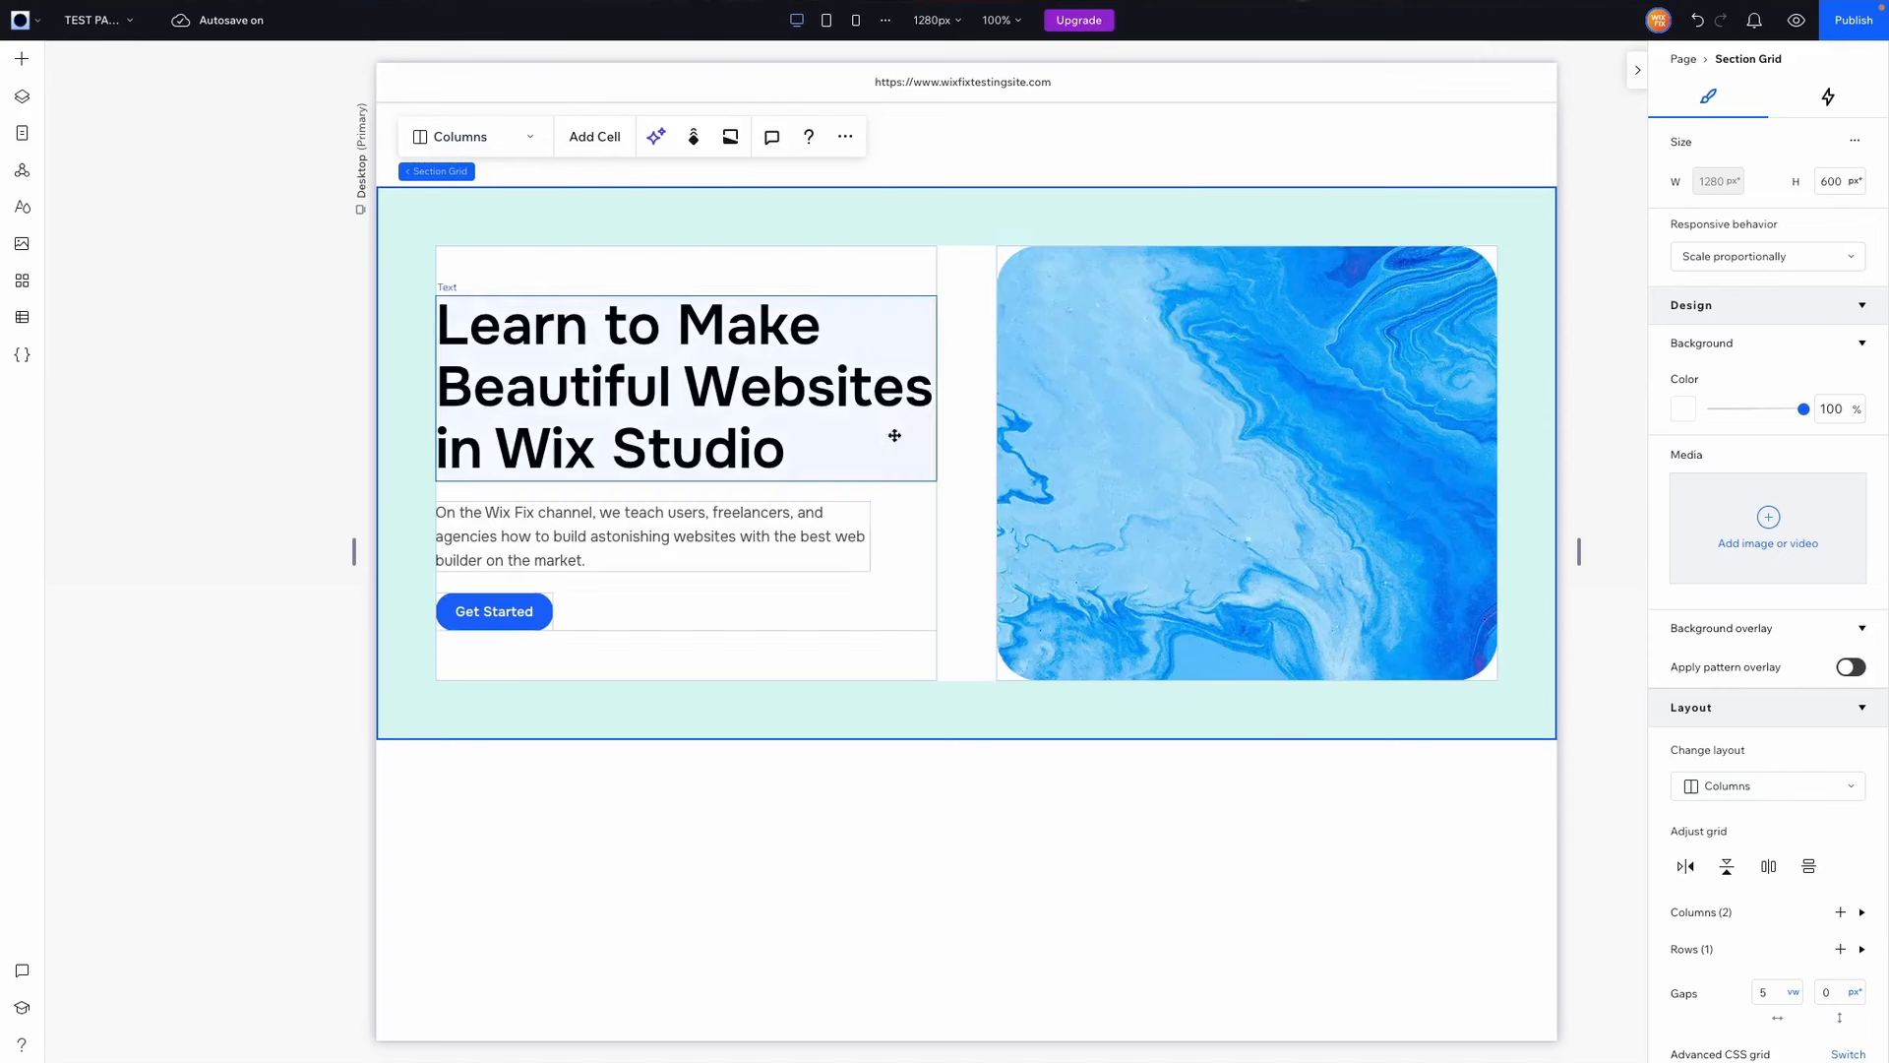
Step: Set the header's left and right padding to 5% each, matching the side padding of the hero section's grid
left_click(1146, 140)
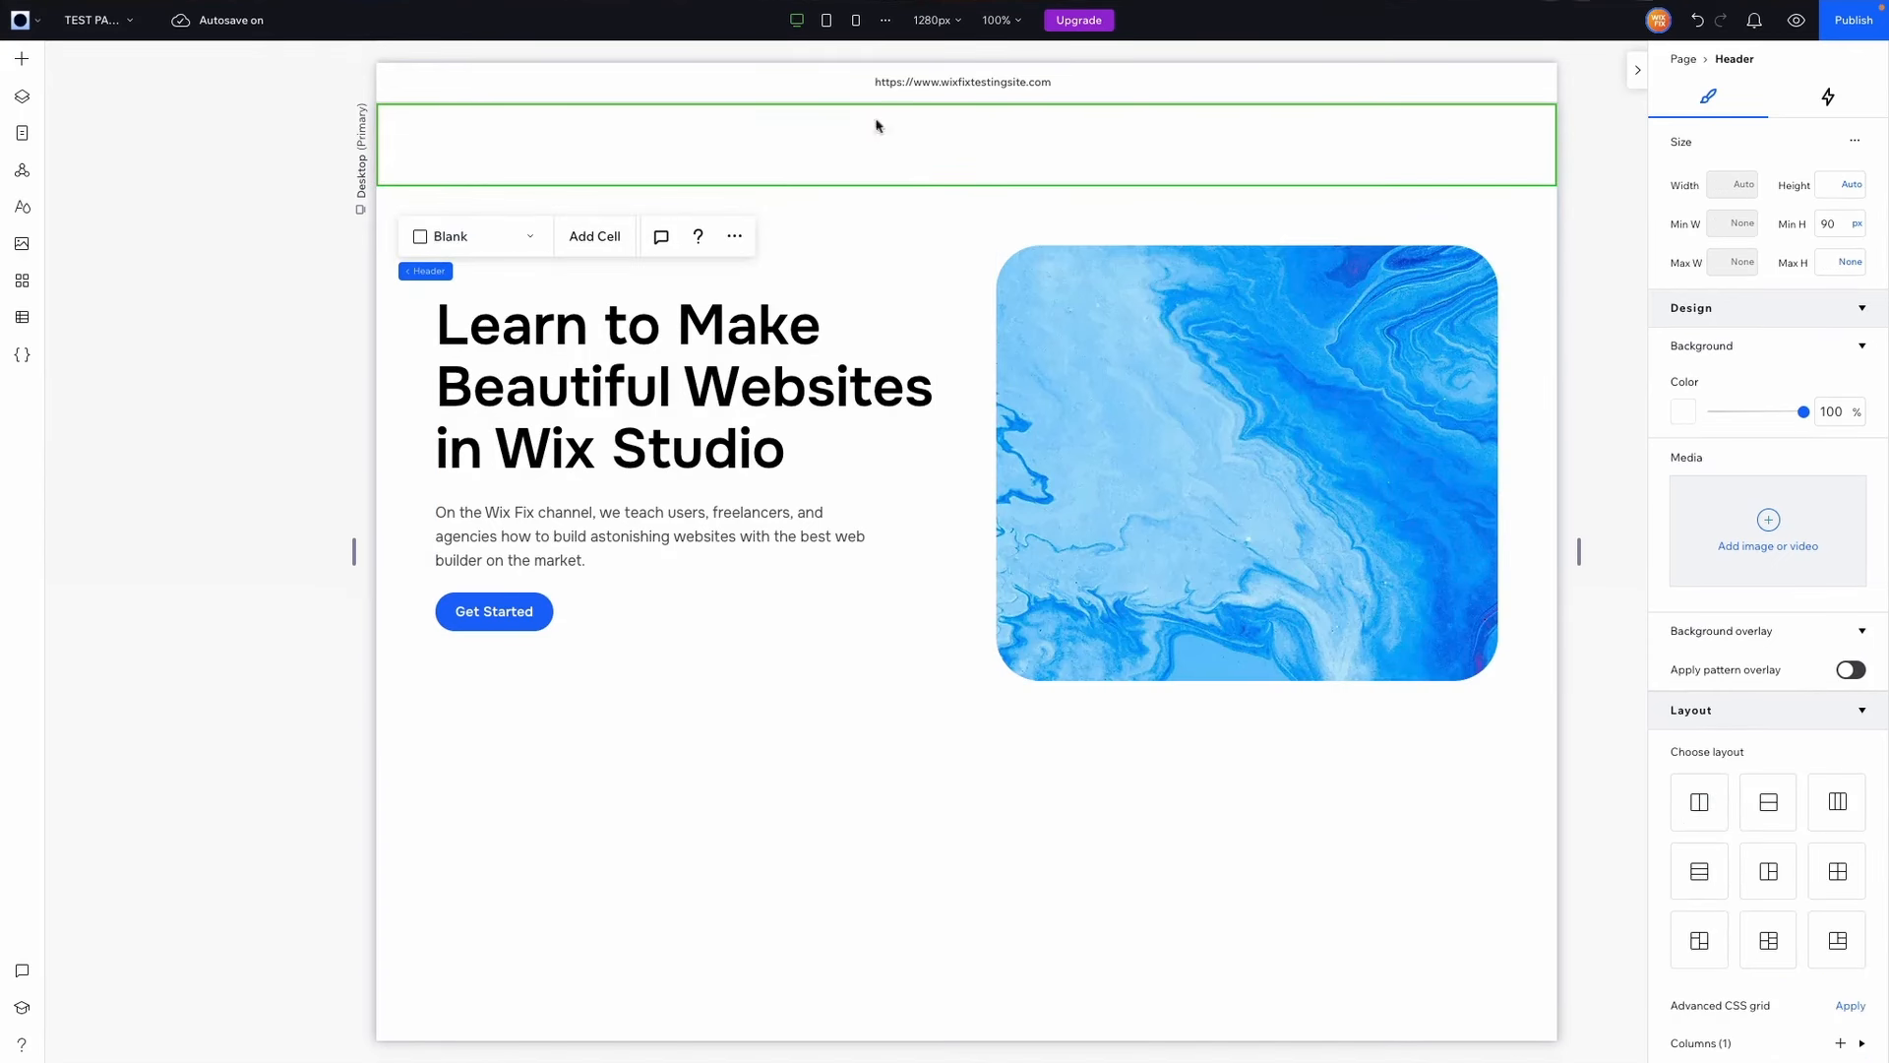
mouse_move(539, 172)
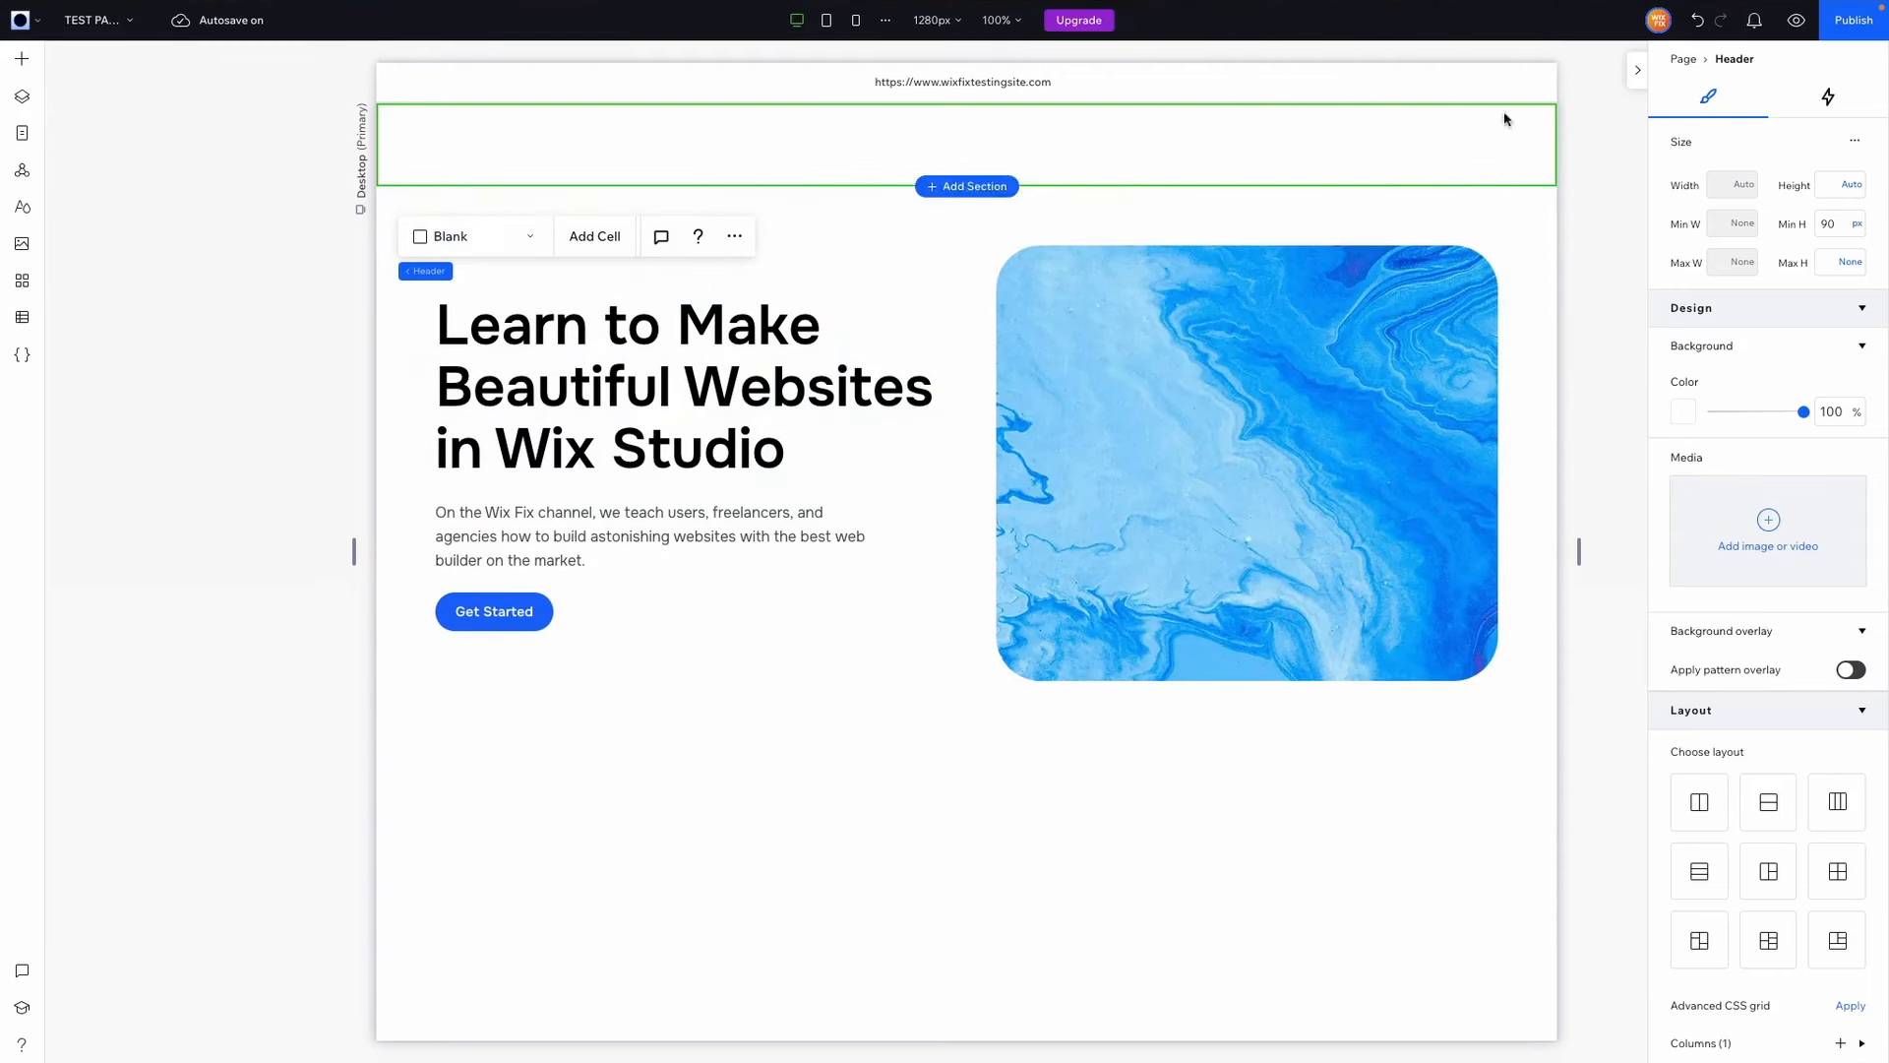
left_click(1526, 381)
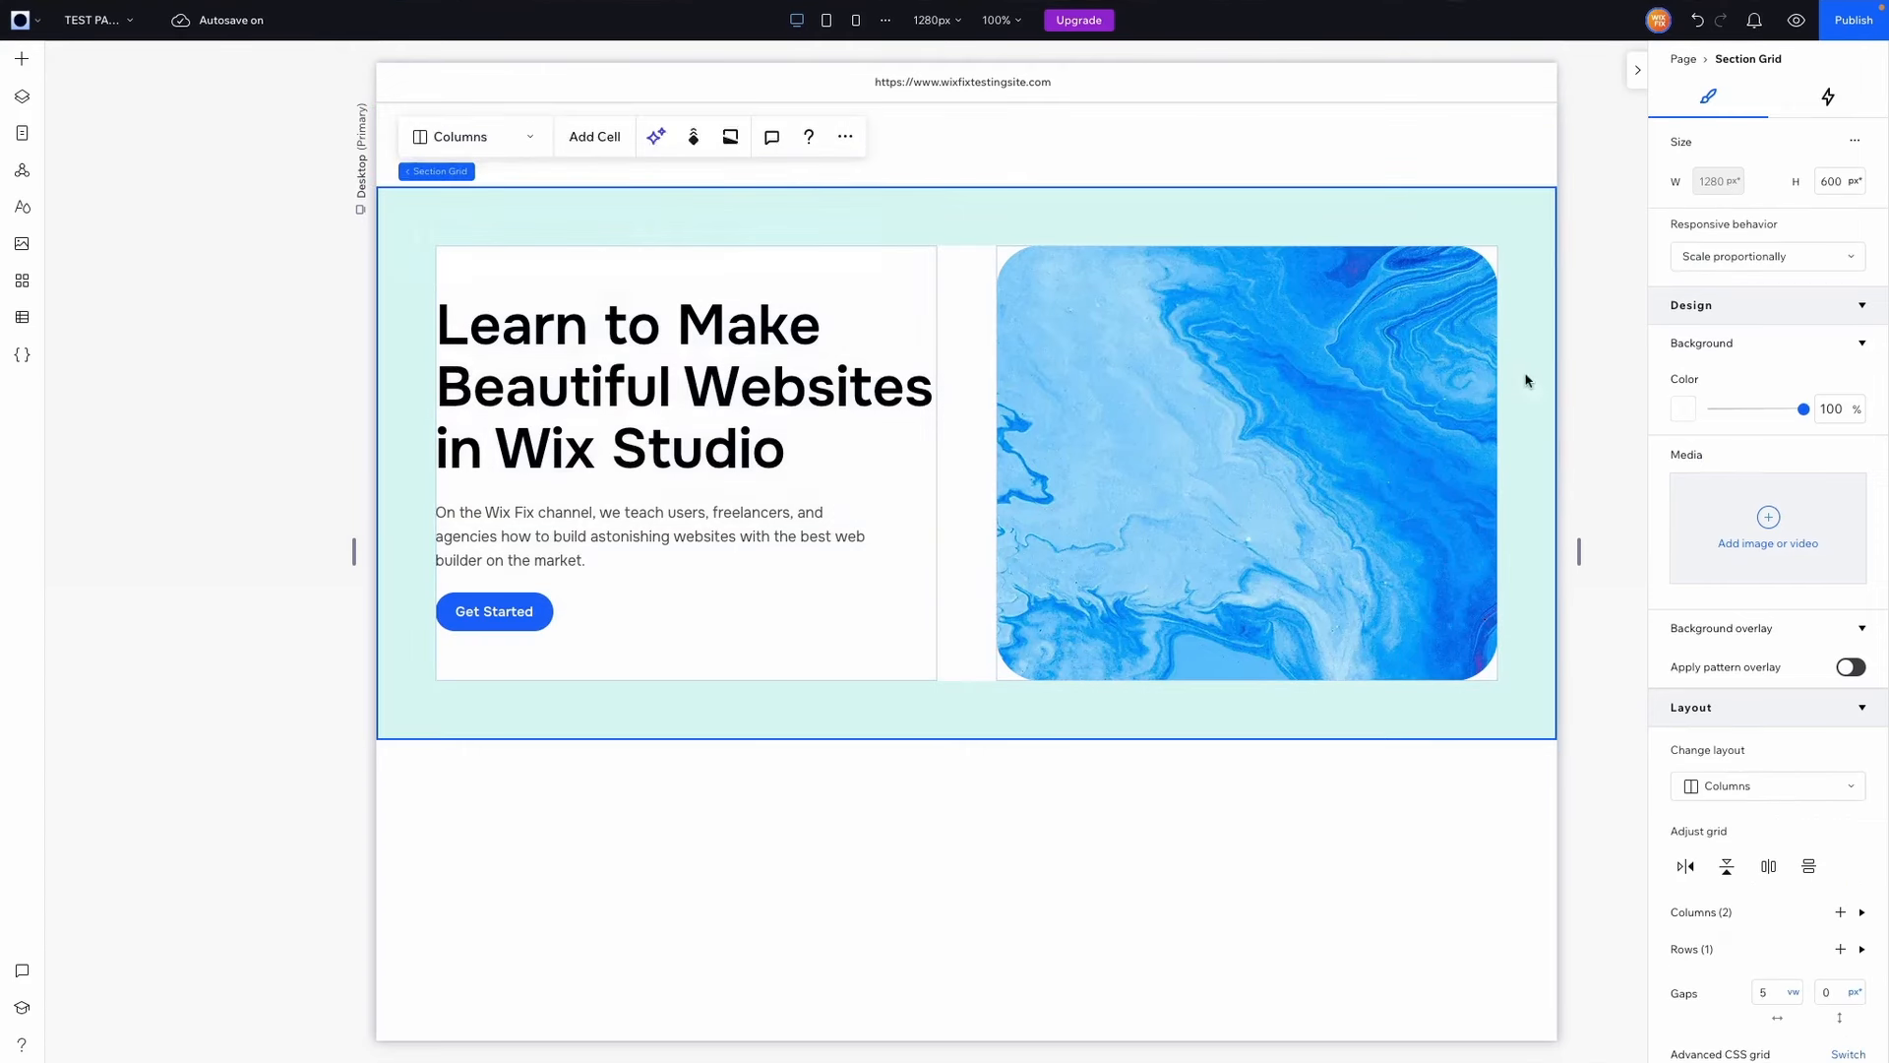
scroll(1722, 551, "down", 5)
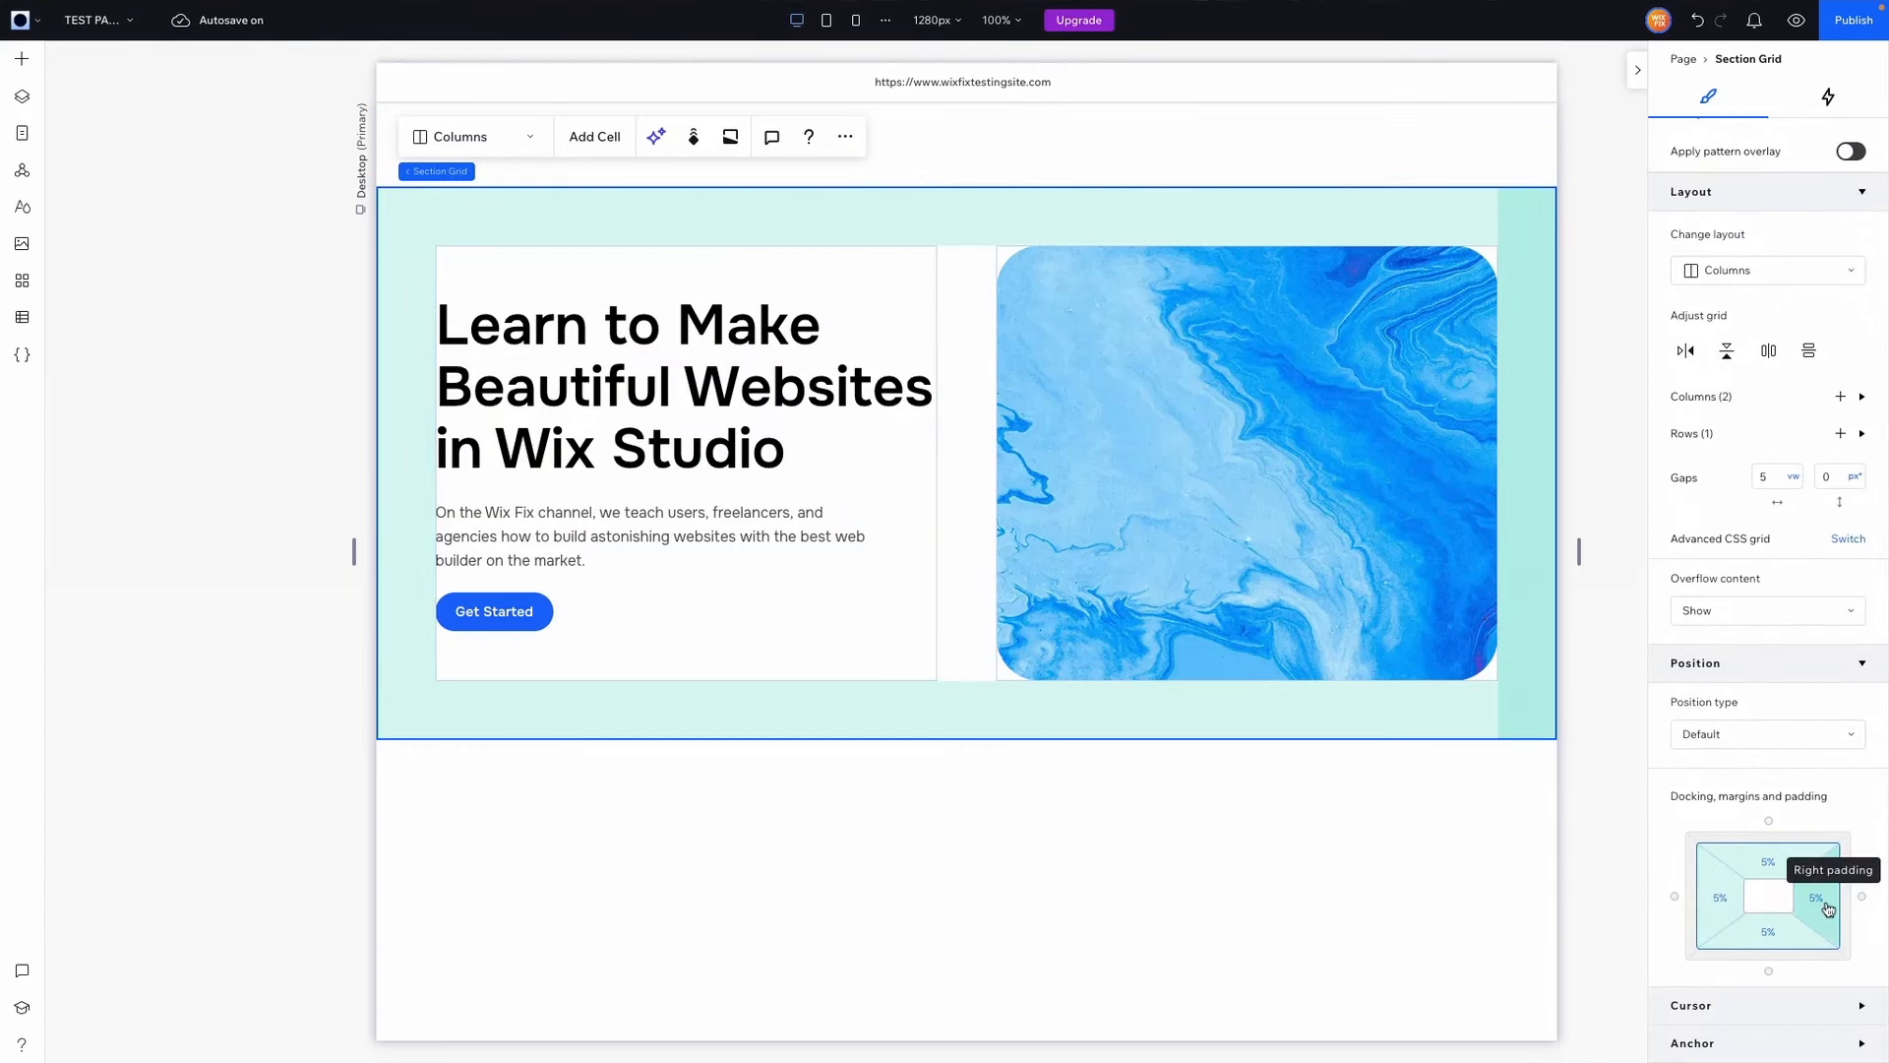
left_click(1401, 206)
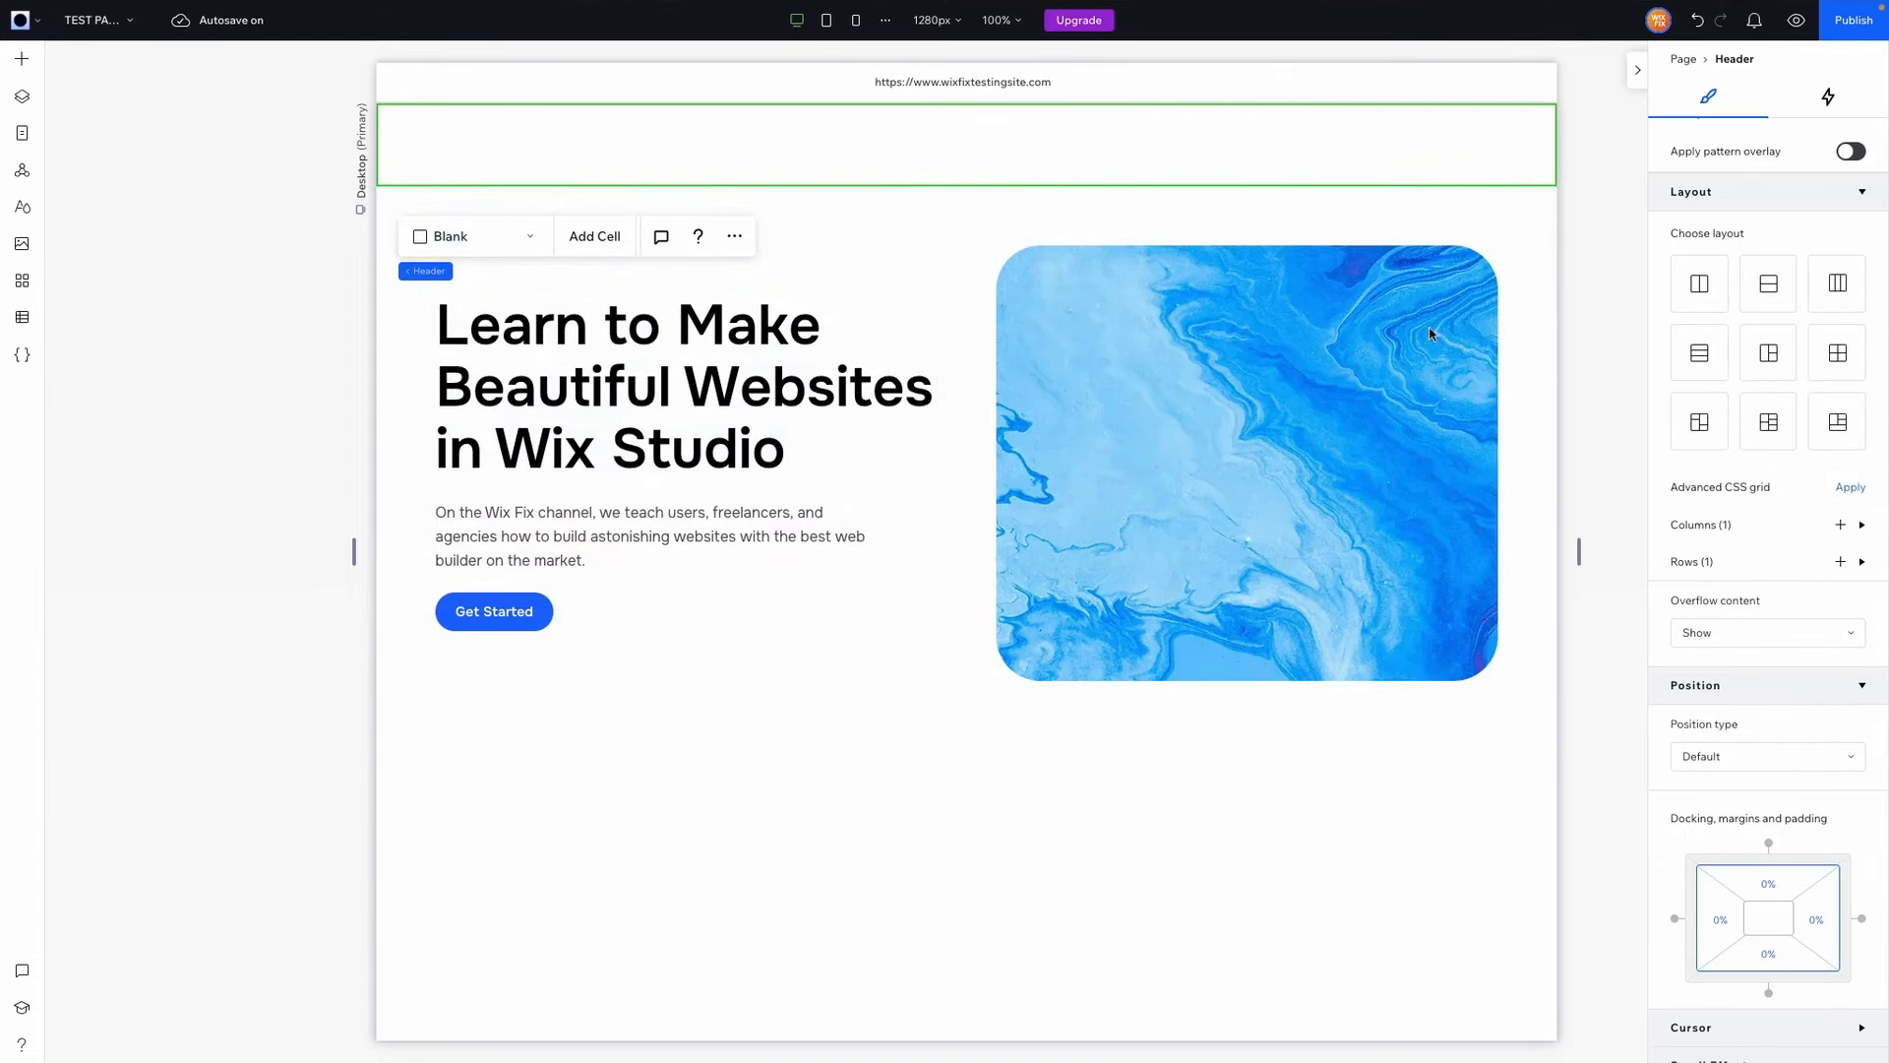
left_click(1722, 932)
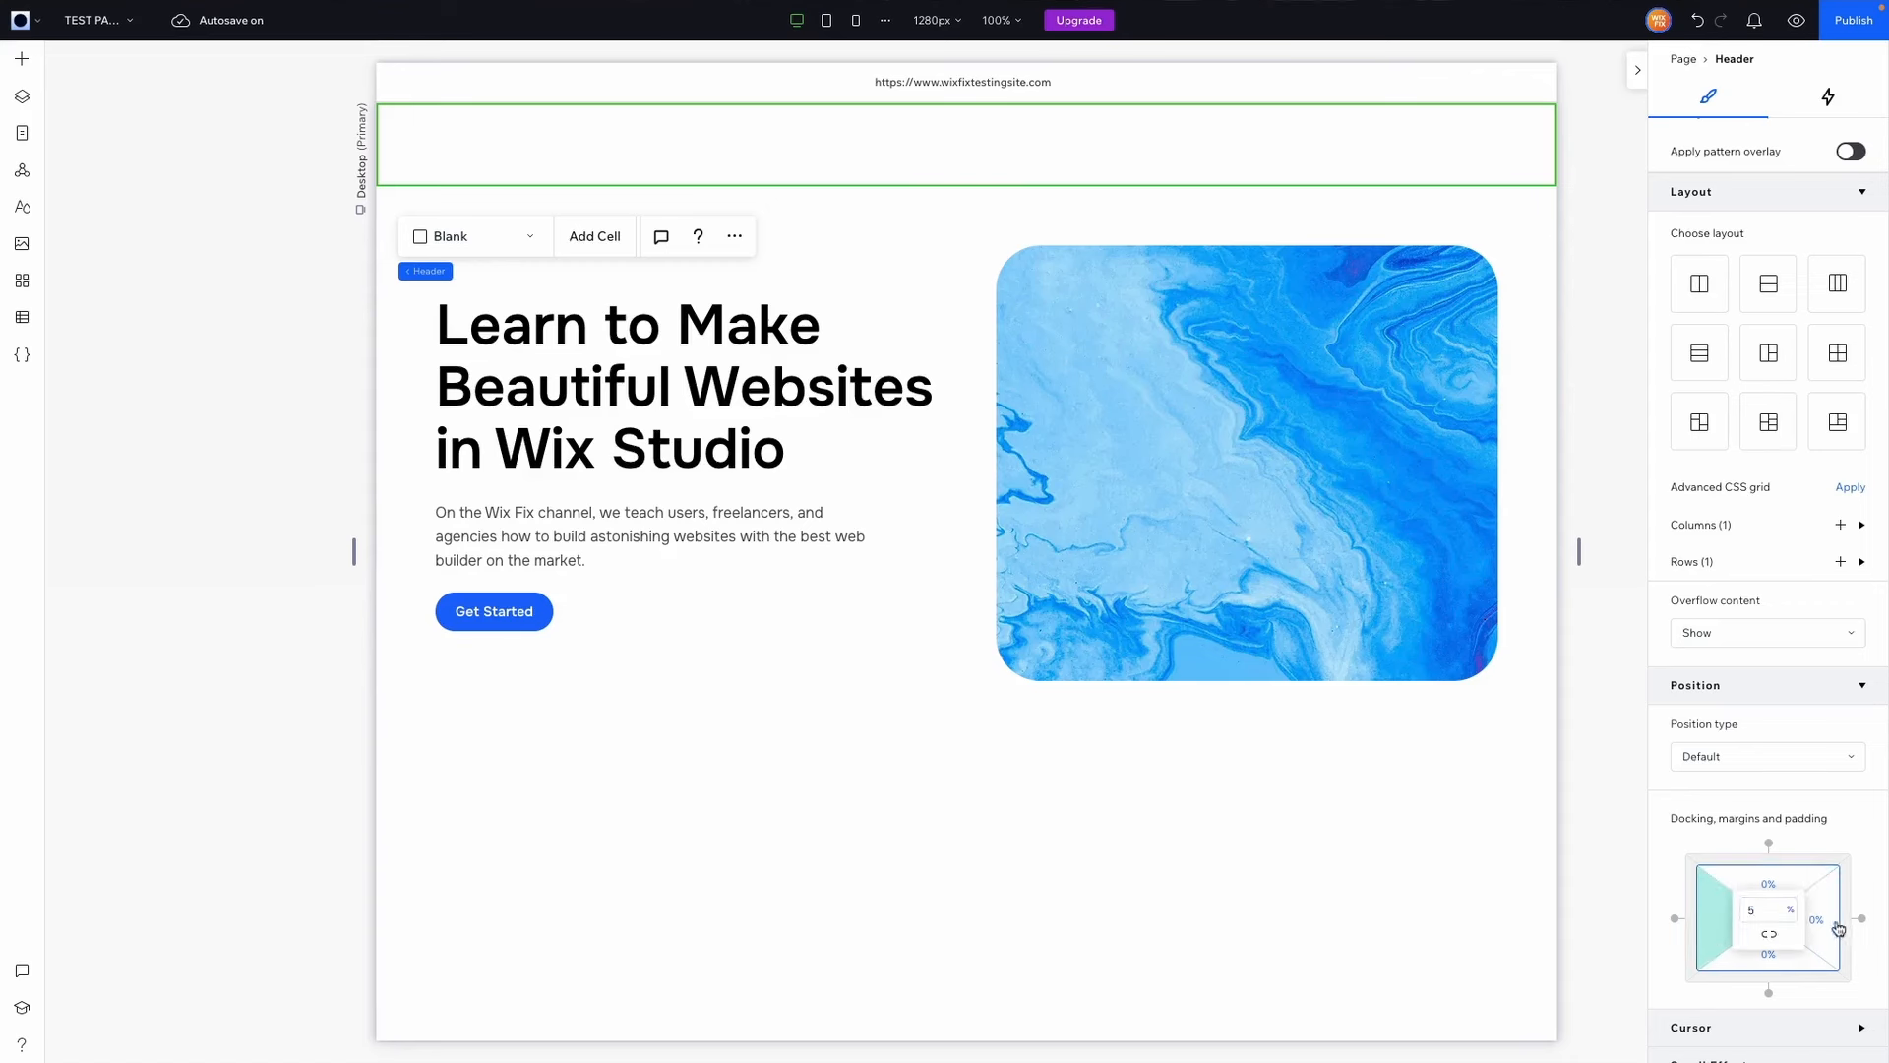
key("Return")
left_click(1827, 921)
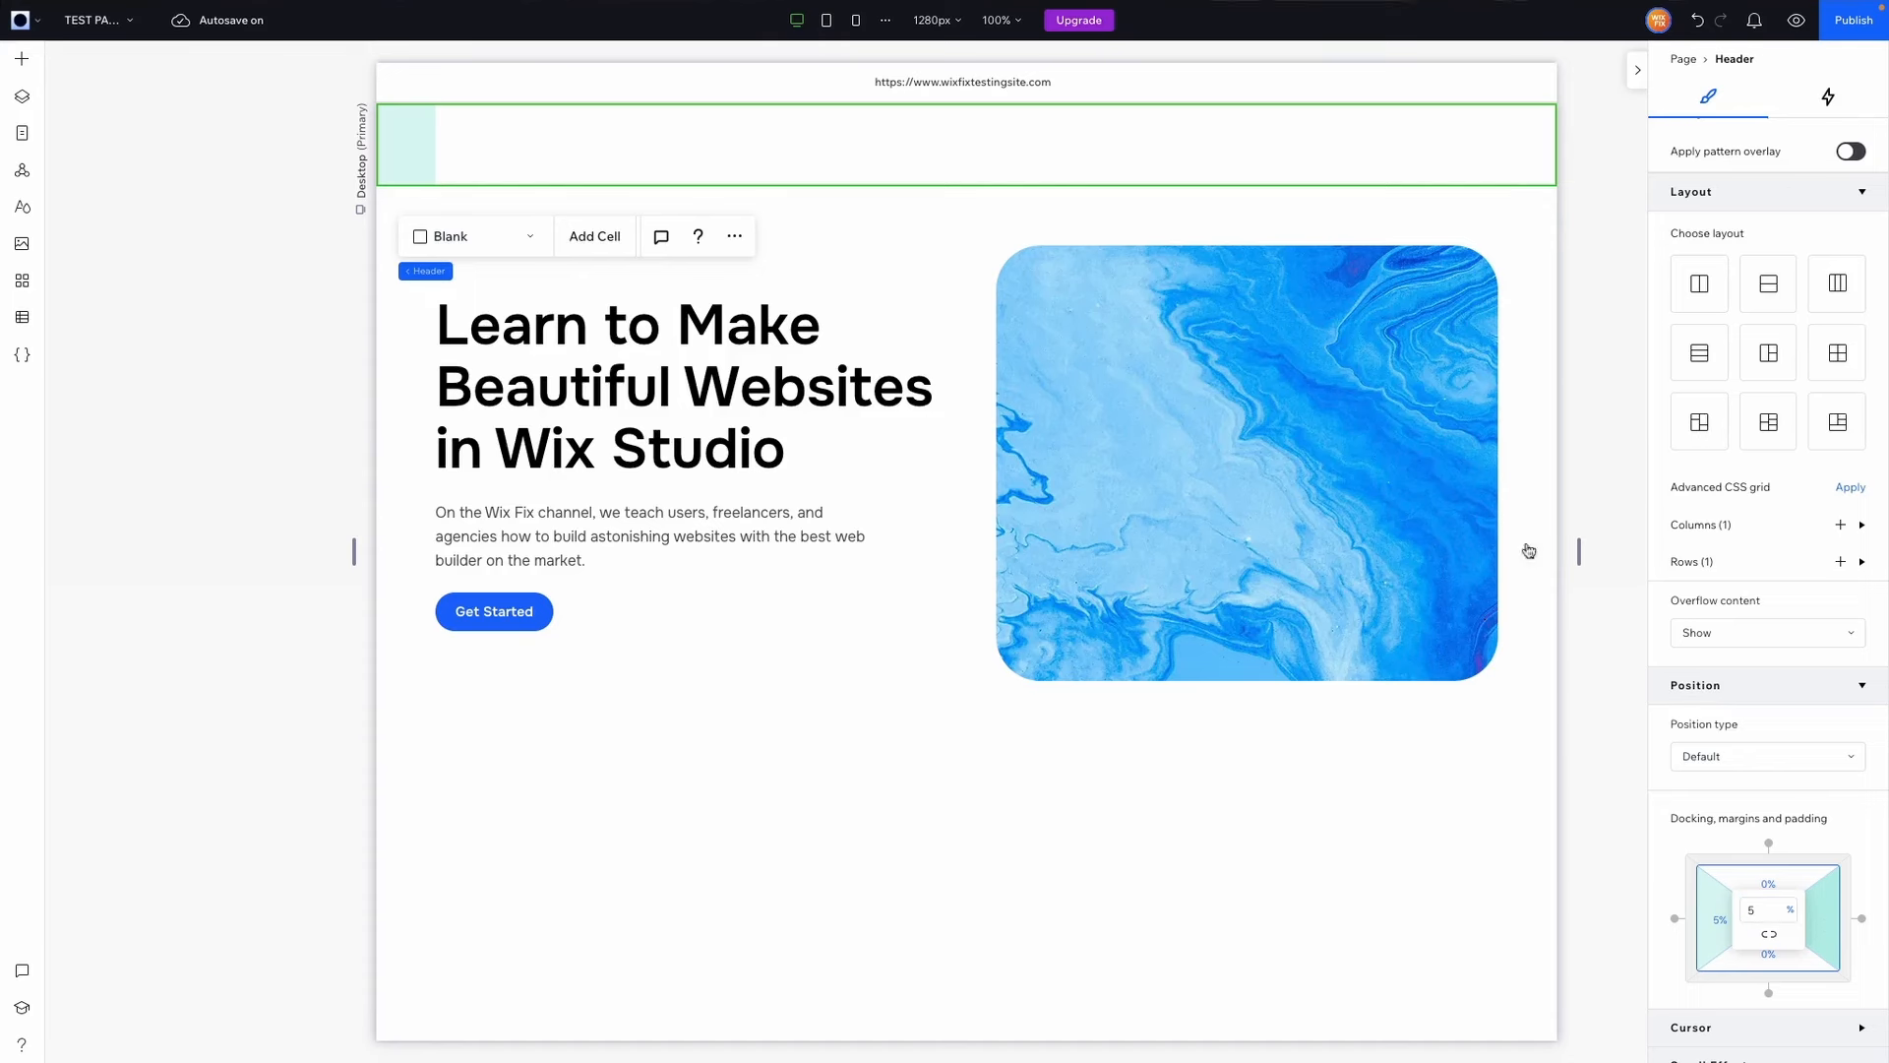
type("5")
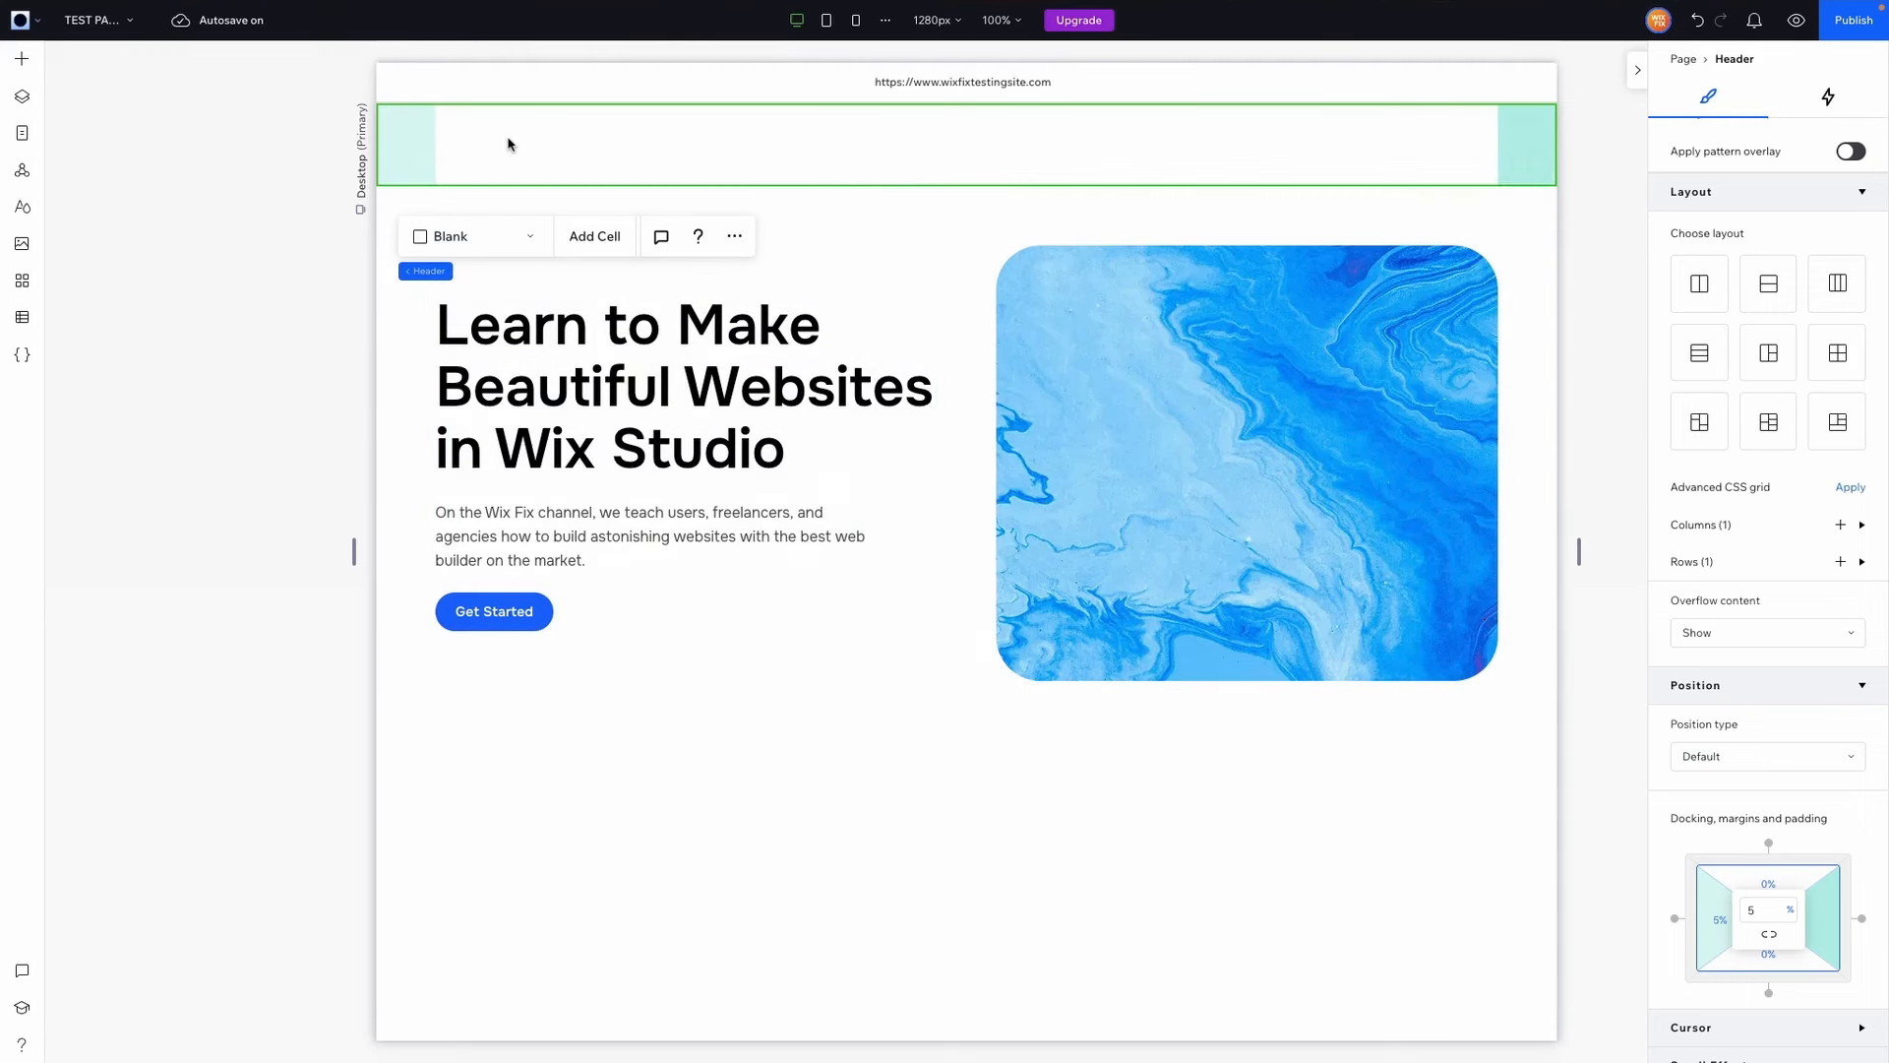
Step: Add Wix Fix Logo - Black.svg from the site files to the blank section below the hero and enlarge it to about 663 × 663 px
left_click(918, 791)
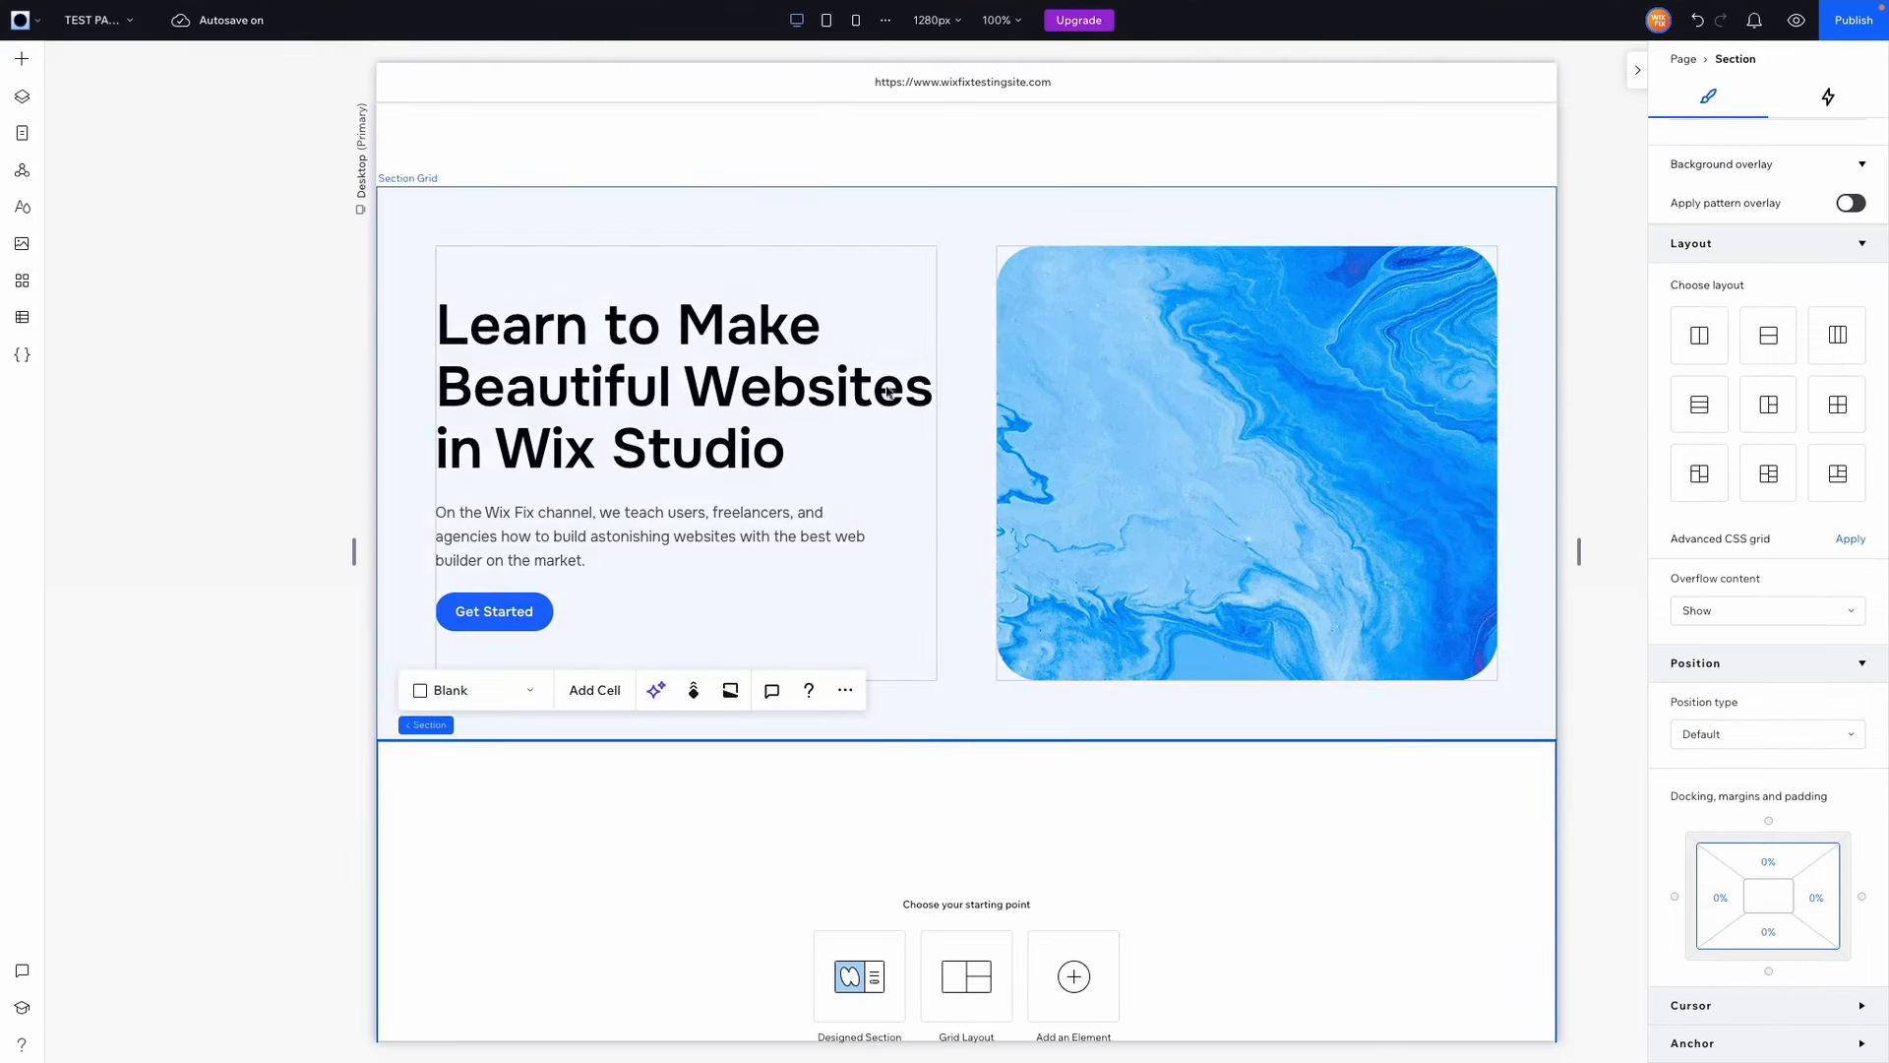
left_click(23, 246)
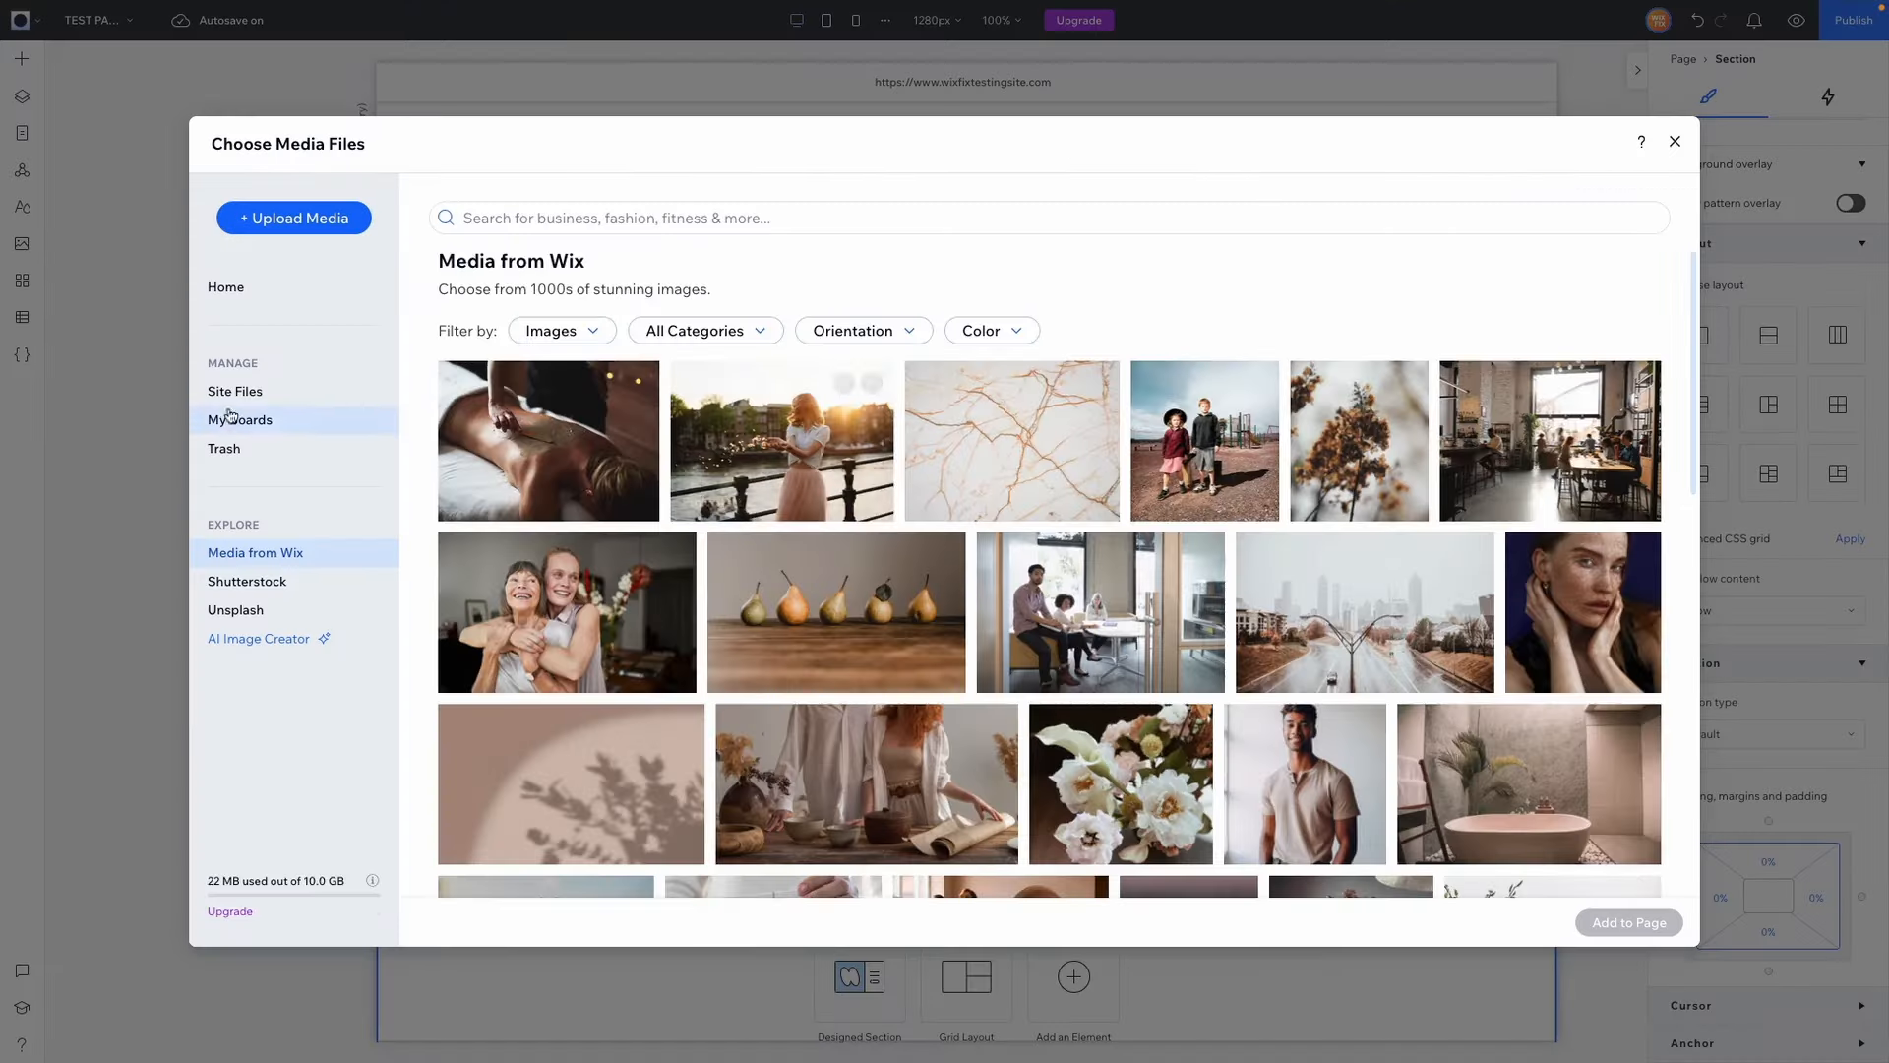
left_click(235, 390)
left_click(1325, 398)
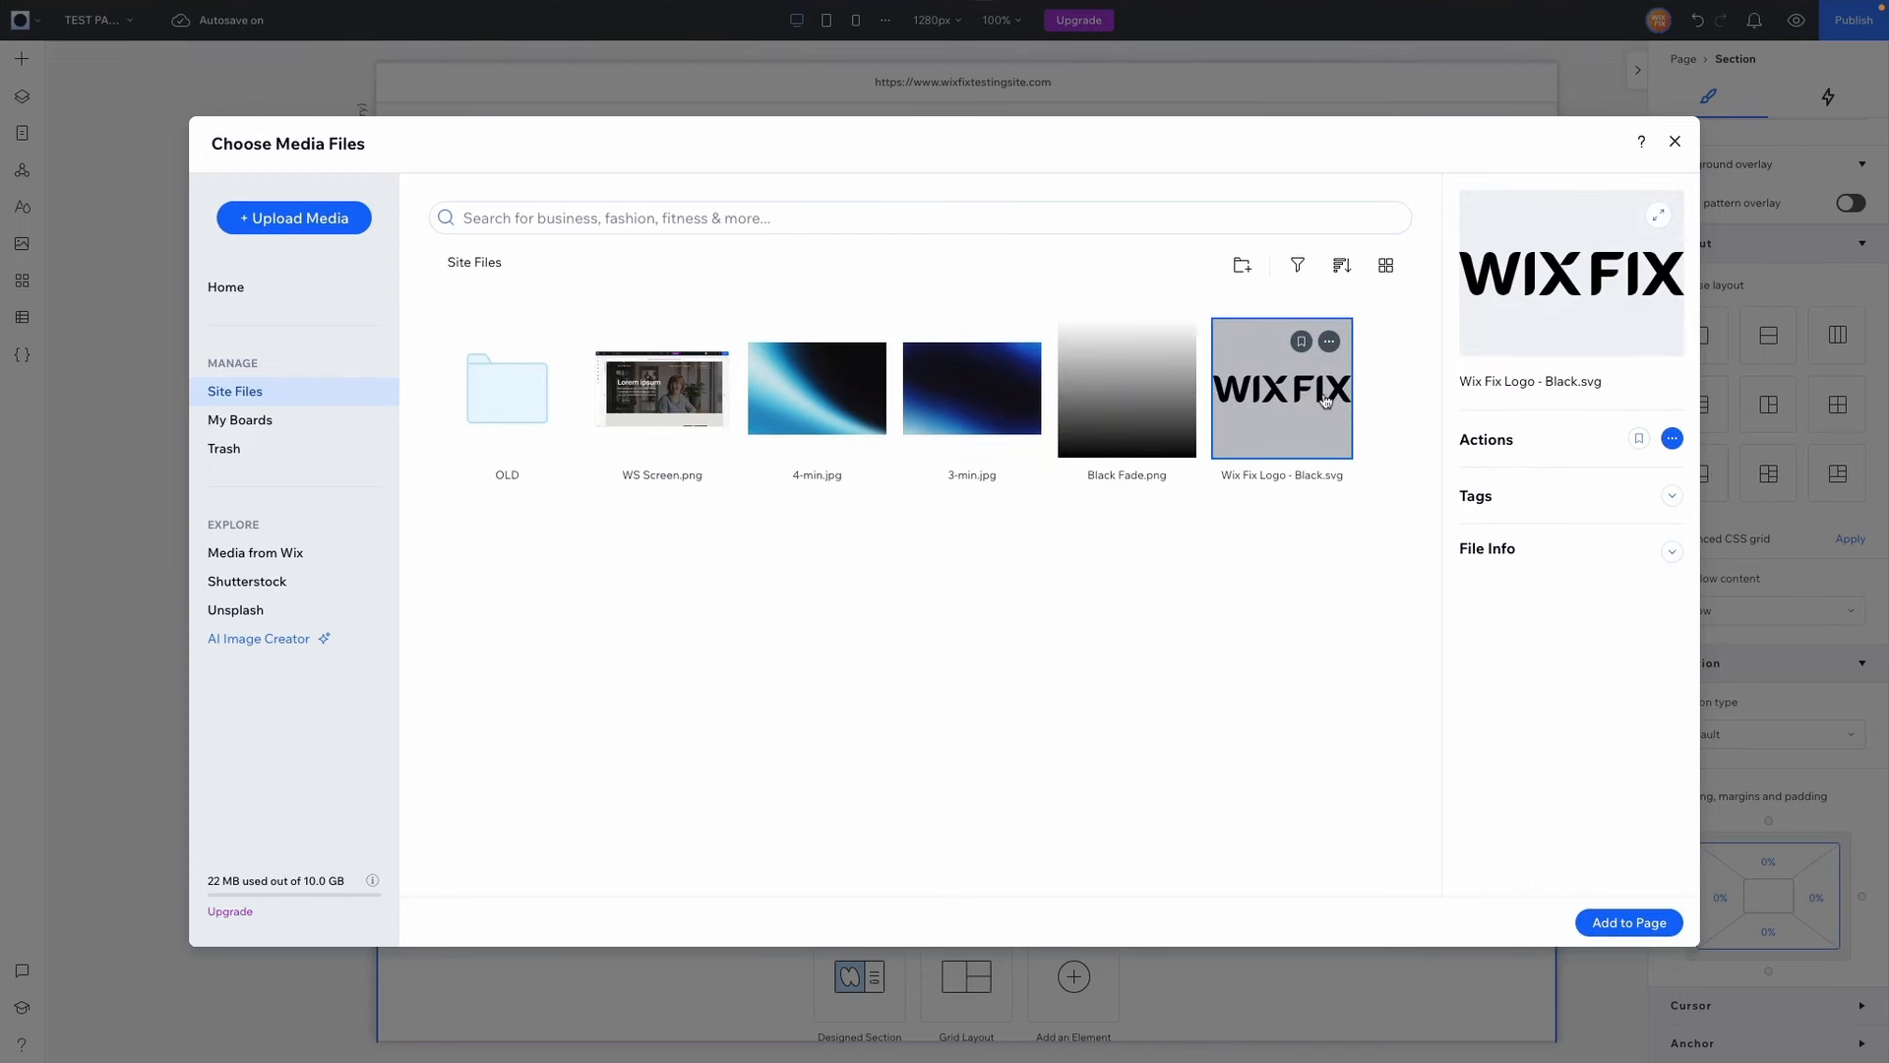
double_click(1325, 398)
left_click_drag(1066, 569, 912, 857)
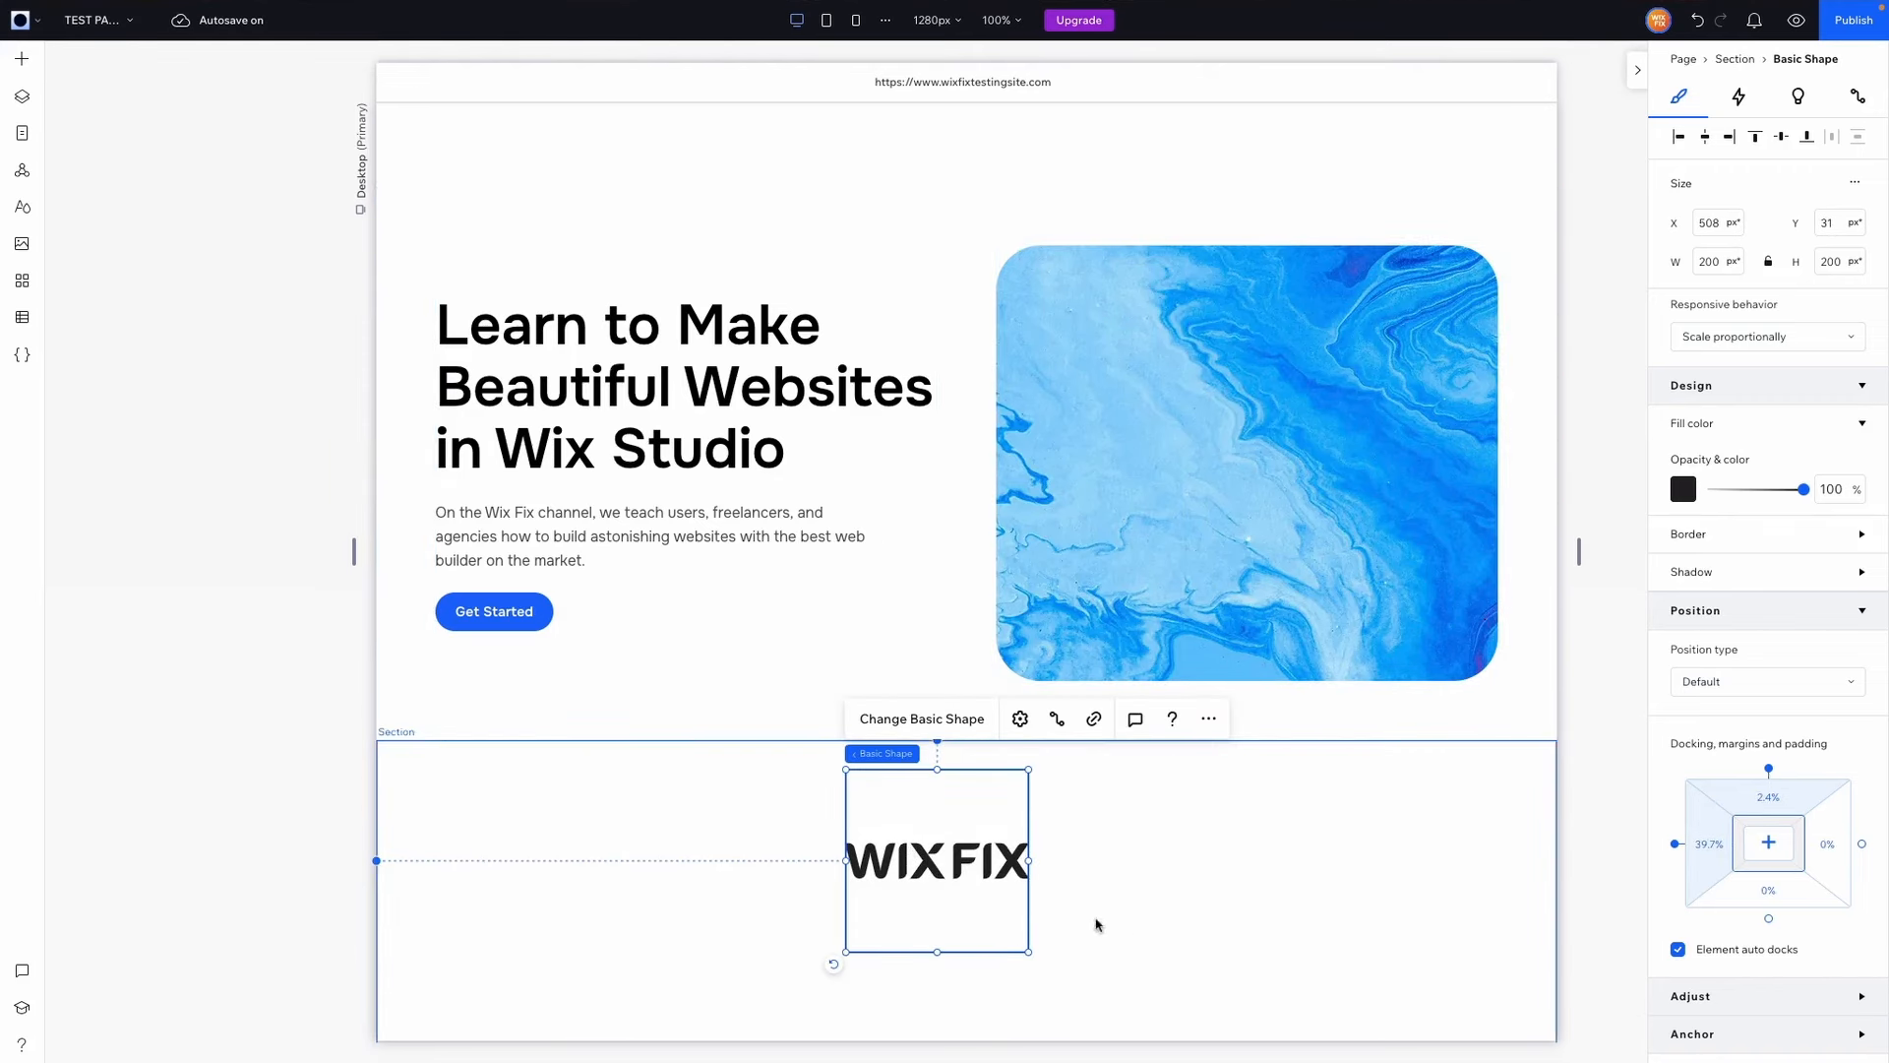
scroll(1003, 865, "down", 3)
left_click_drag(1028, 729, 1455, 1060)
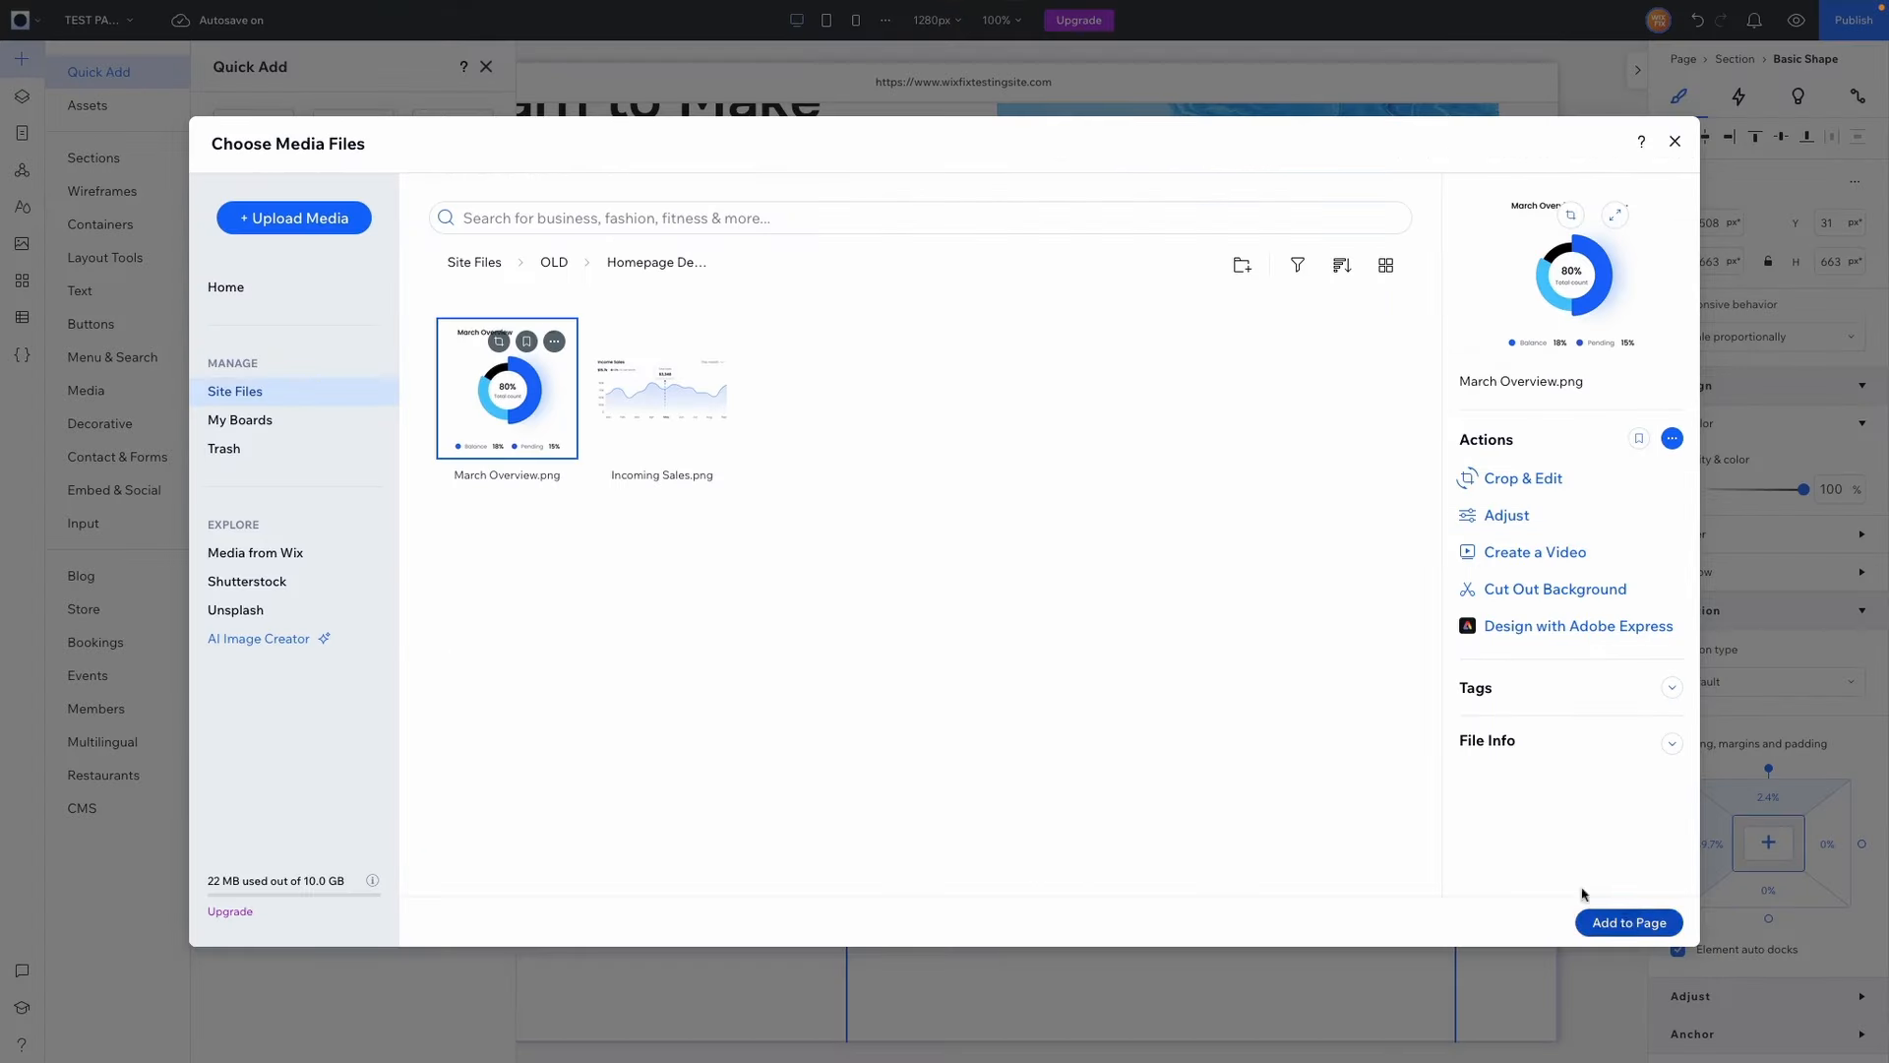
Step: Add March Overview.png from the site files to the page and enlarge it to about 990 × 1206 px
left_click(1604, 920)
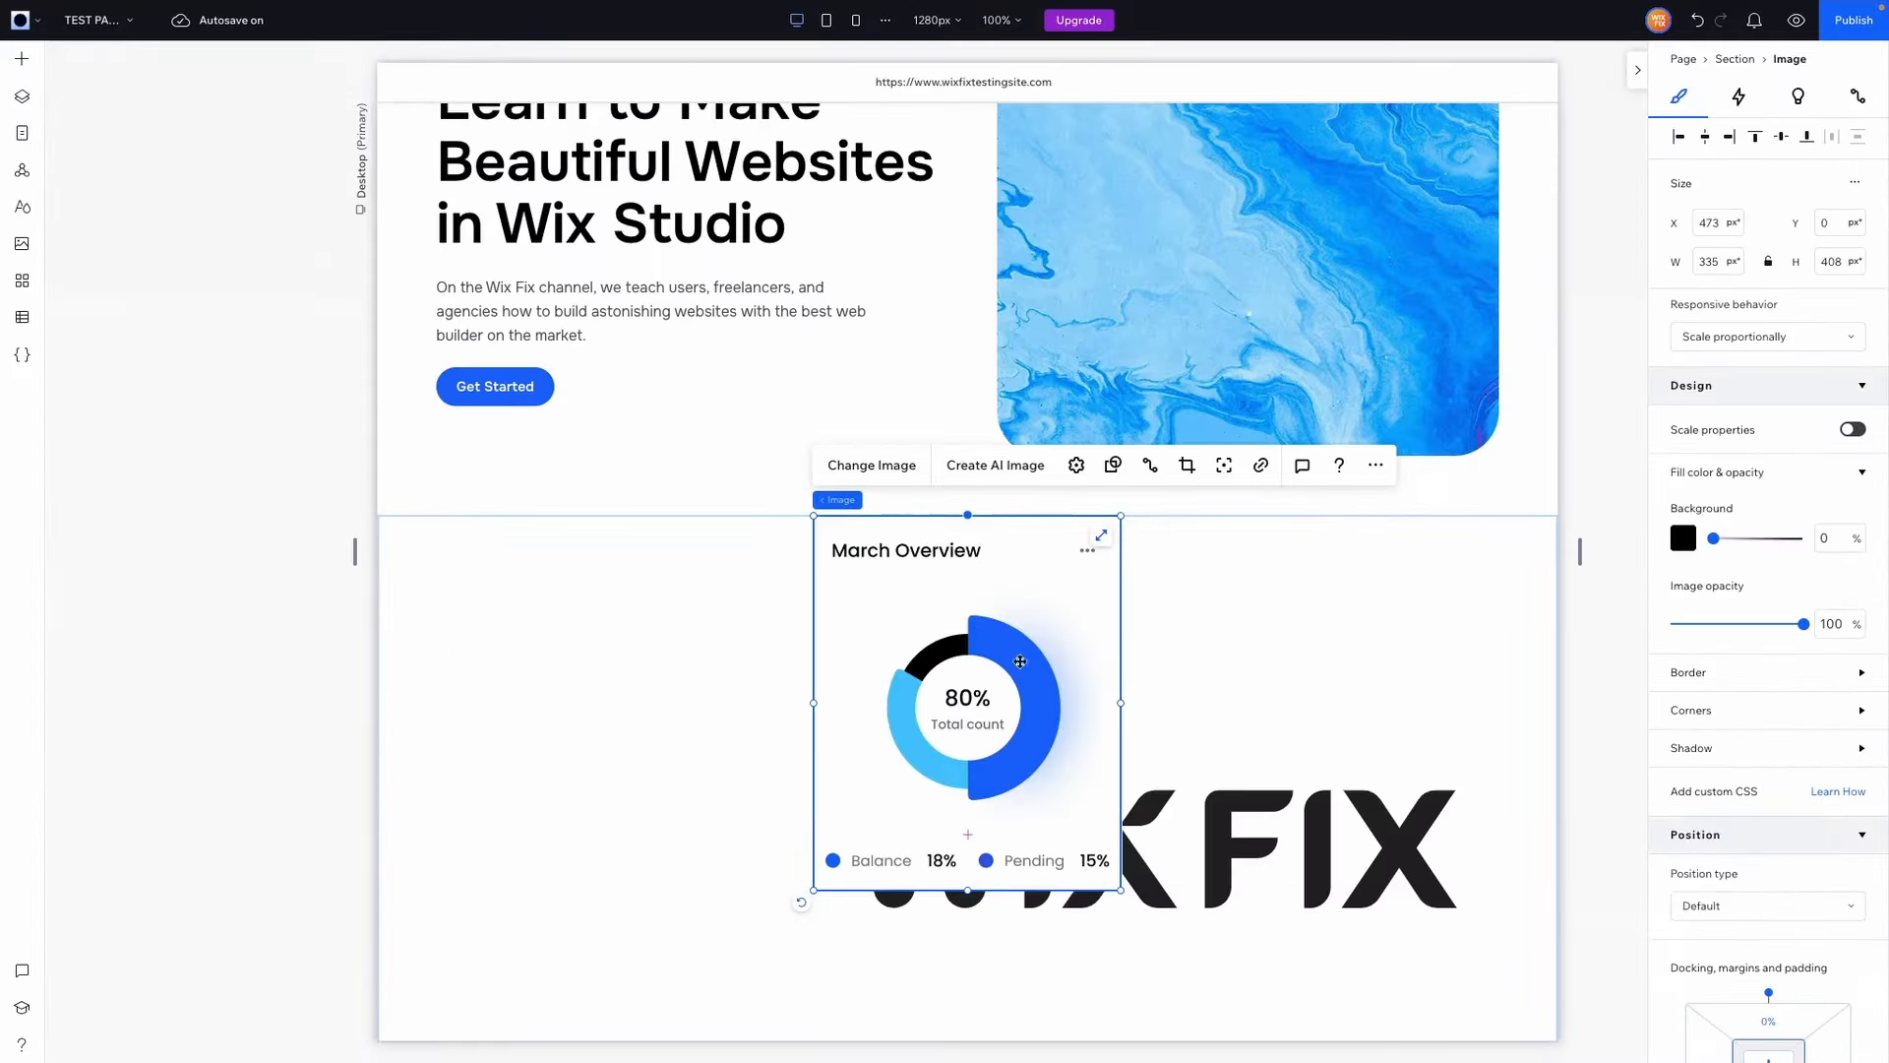
scroll(891, 615, "down", 2)
left_click_drag(1119, 690, 1726, 1047)
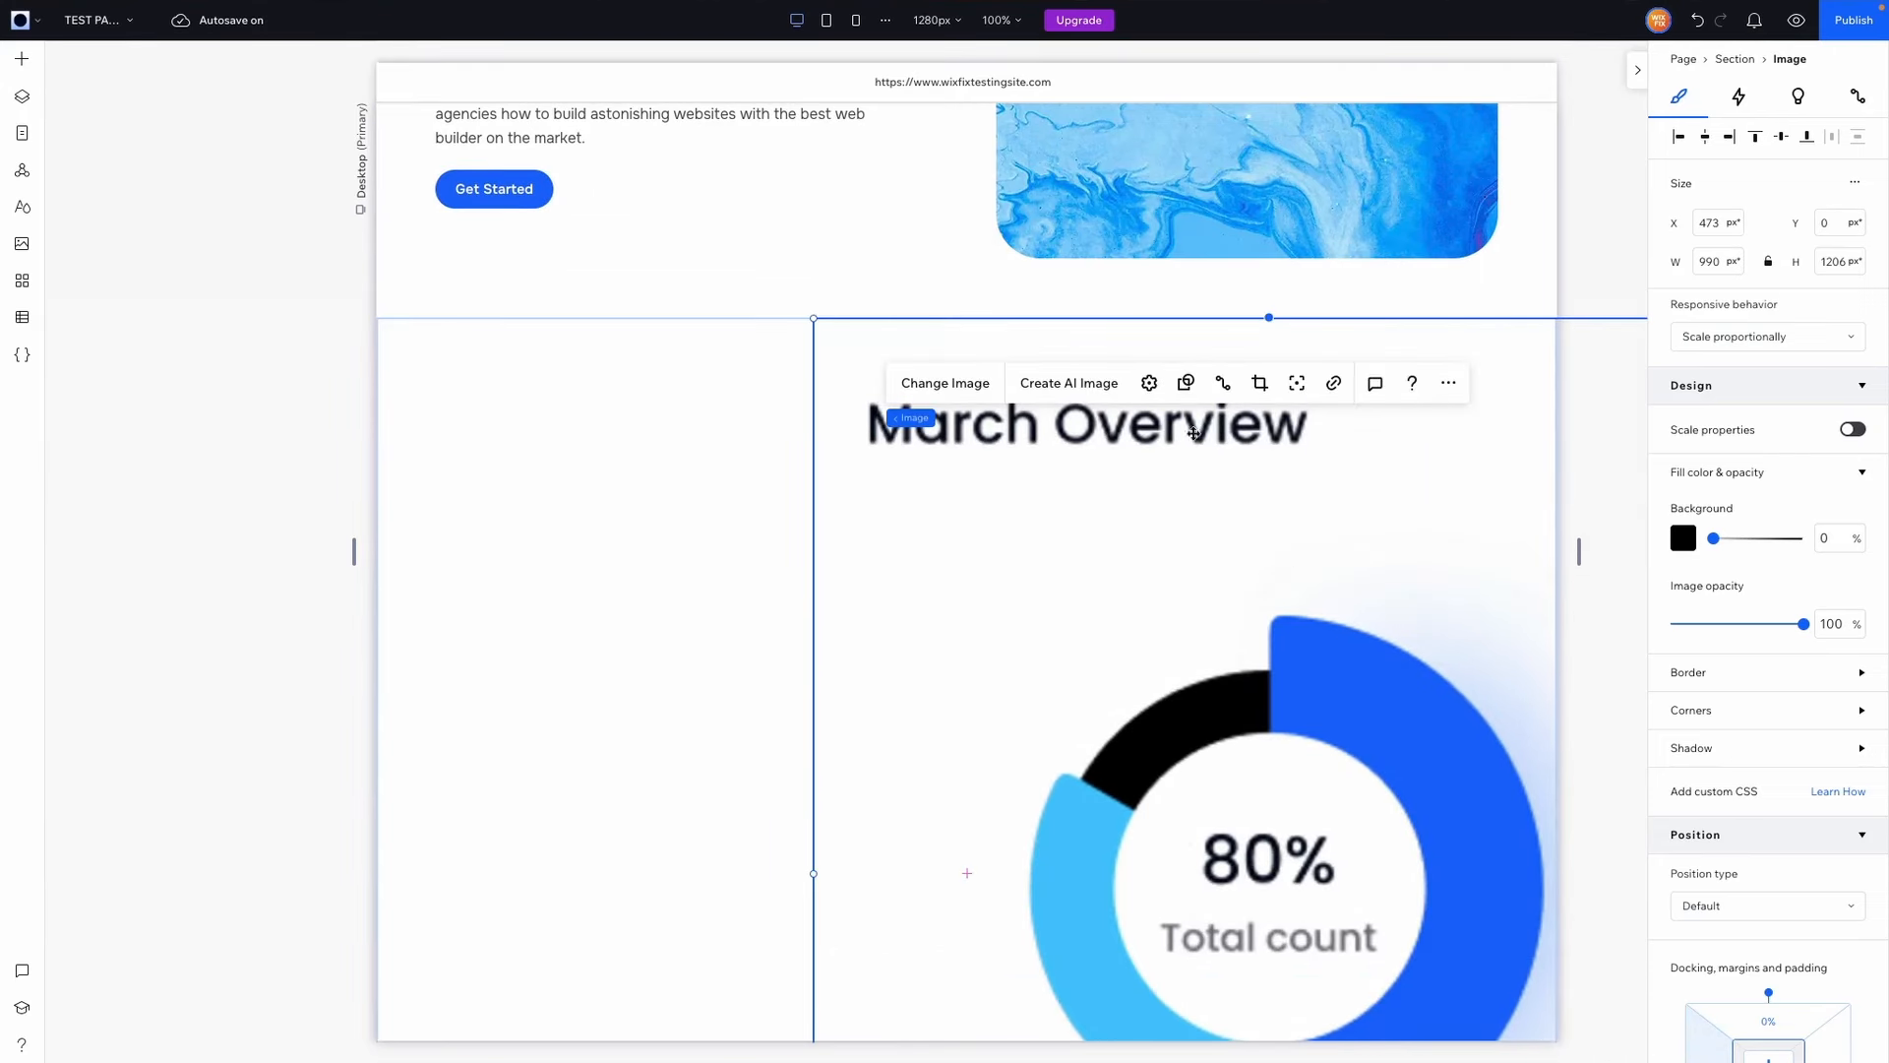
Step: Delete the enlarged March Overview image from the section
left_click(1375, 627)
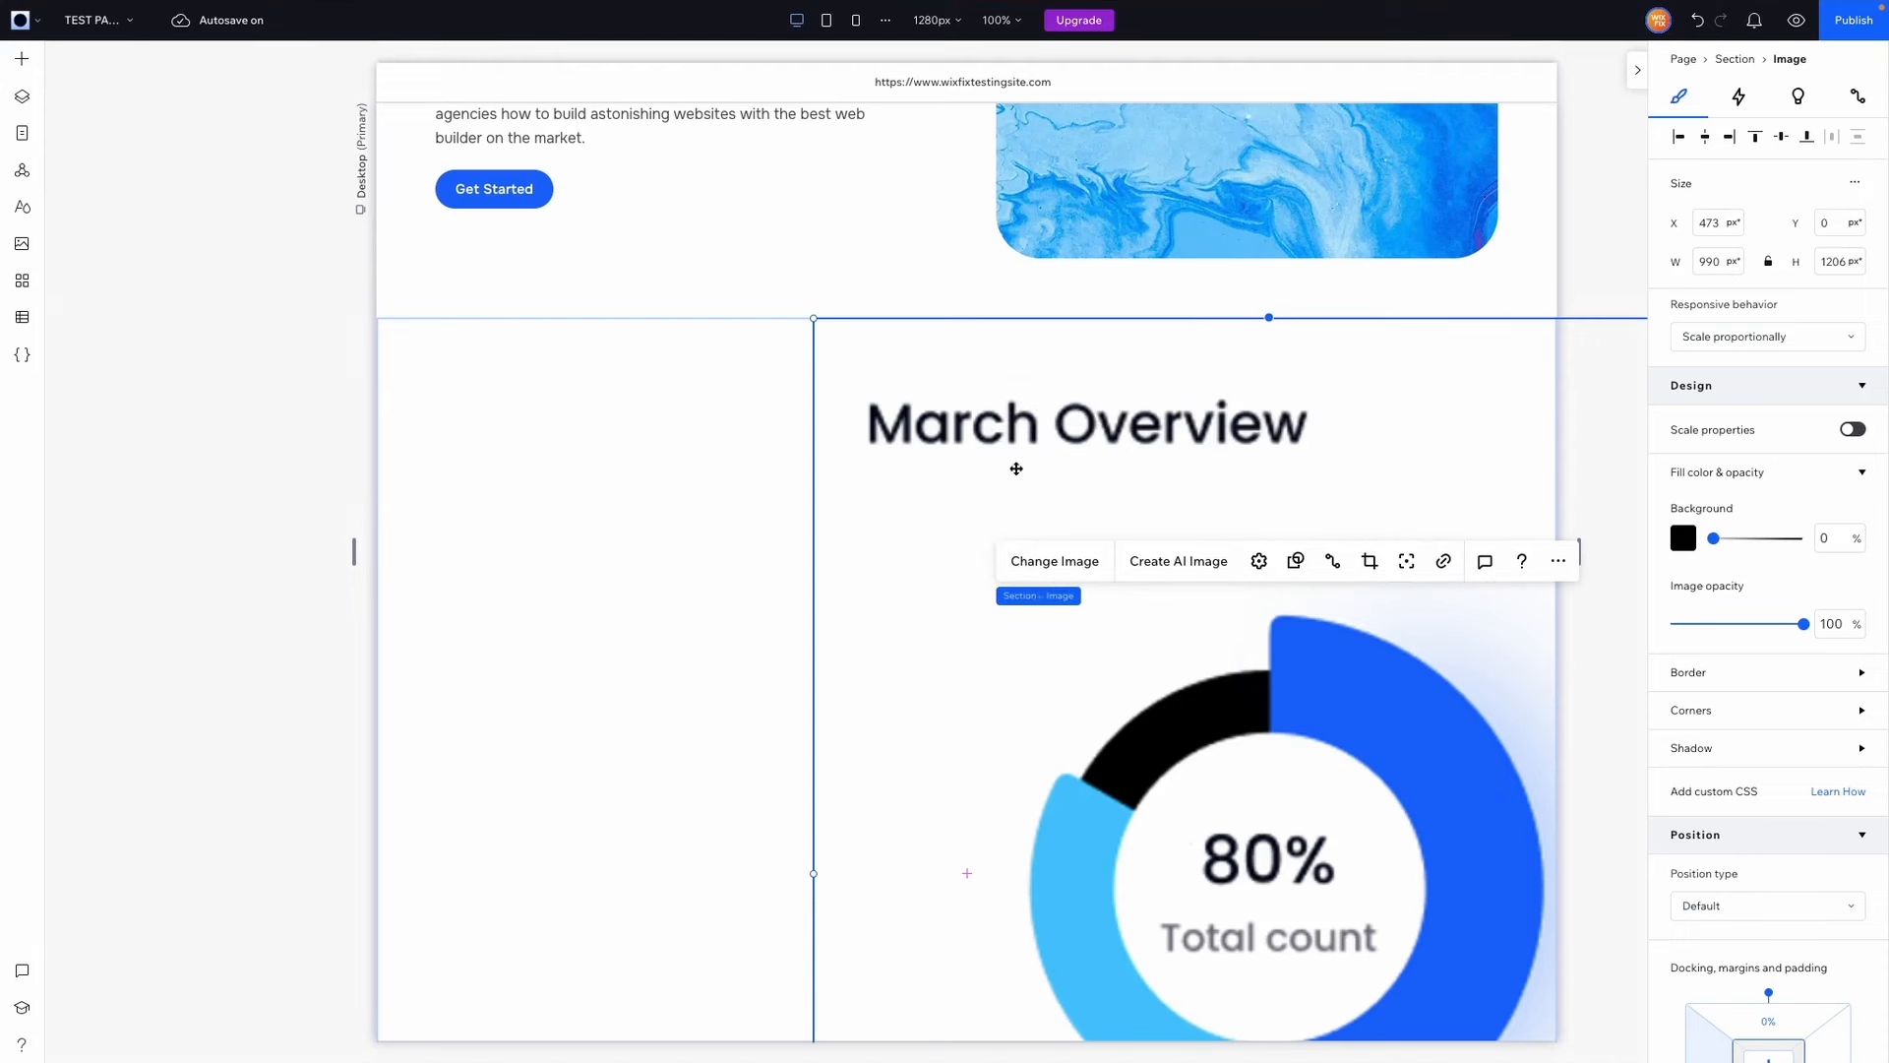
left_click(1027, 418)
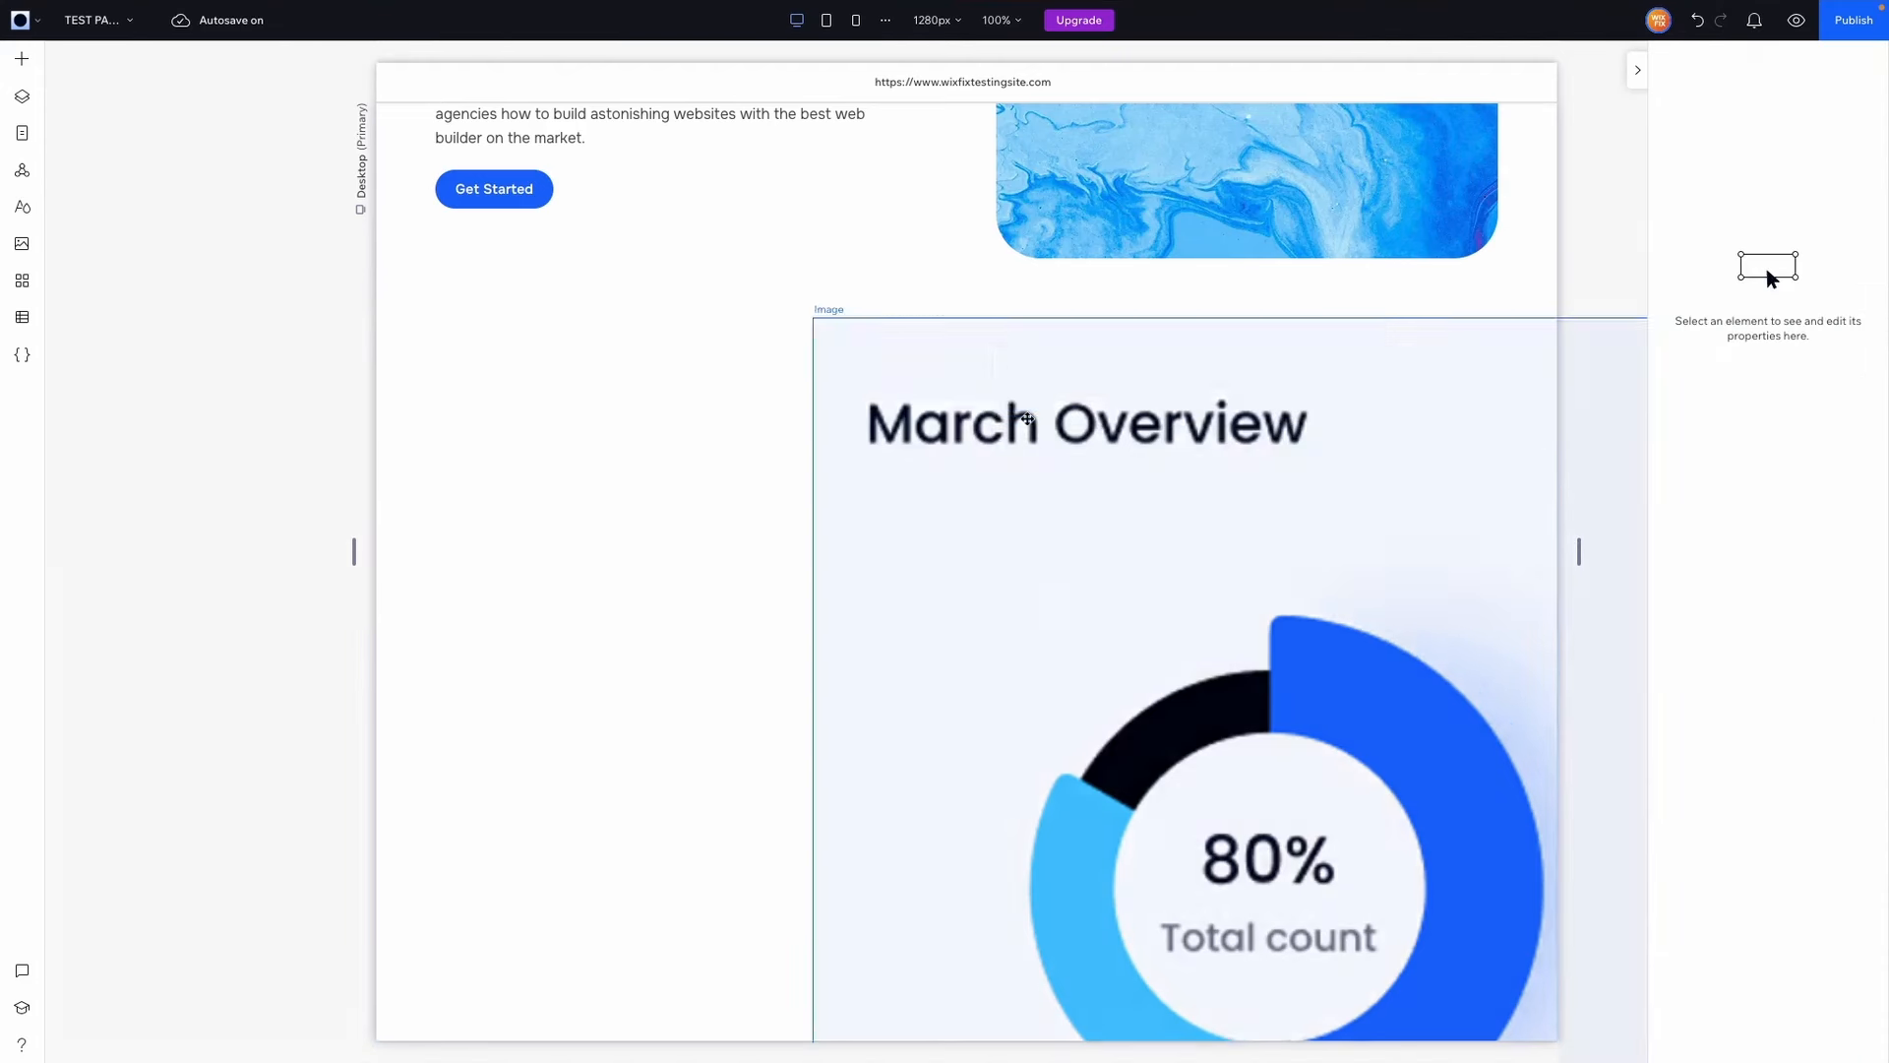
key("Delete")
Step: Trim the logo's frame and scale it down to about 132 × 26 px, and attach it to the header aligned to the left edge
left_click(1234, 650)
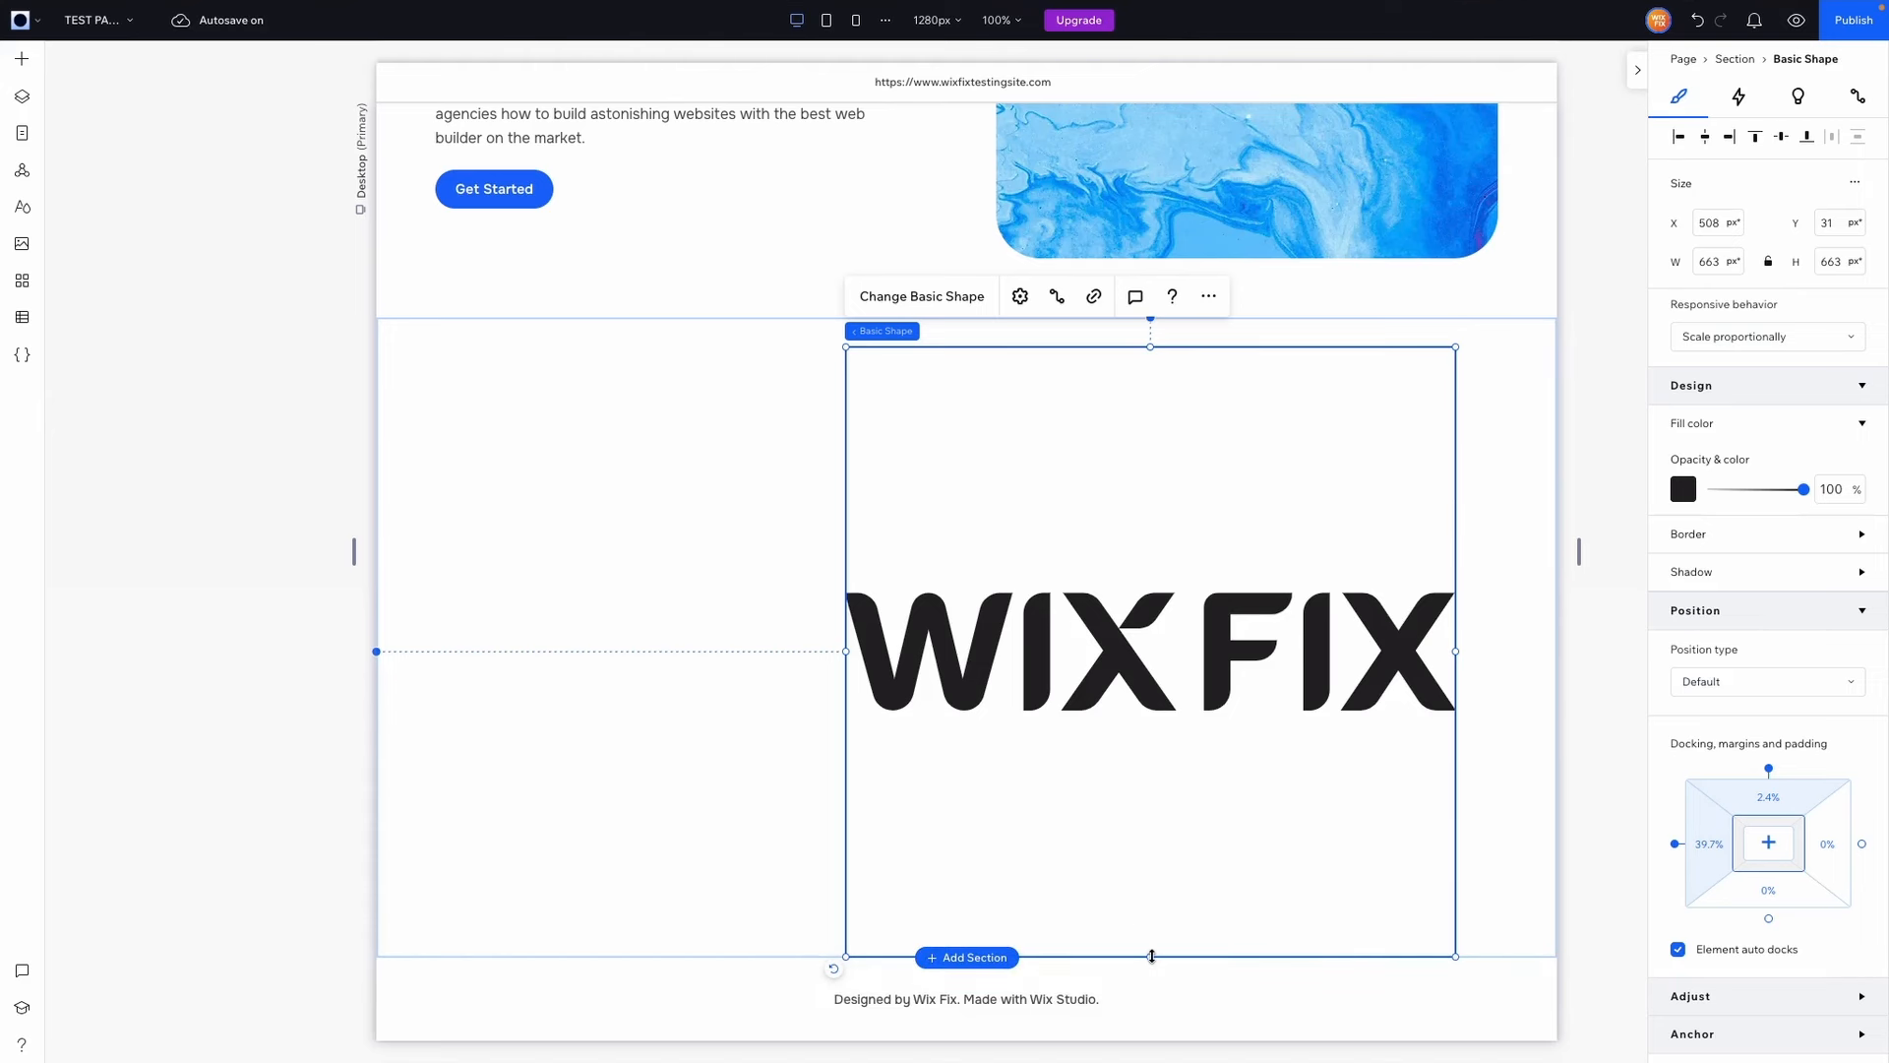
left_click_drag(1152, 955, 1150, 467)
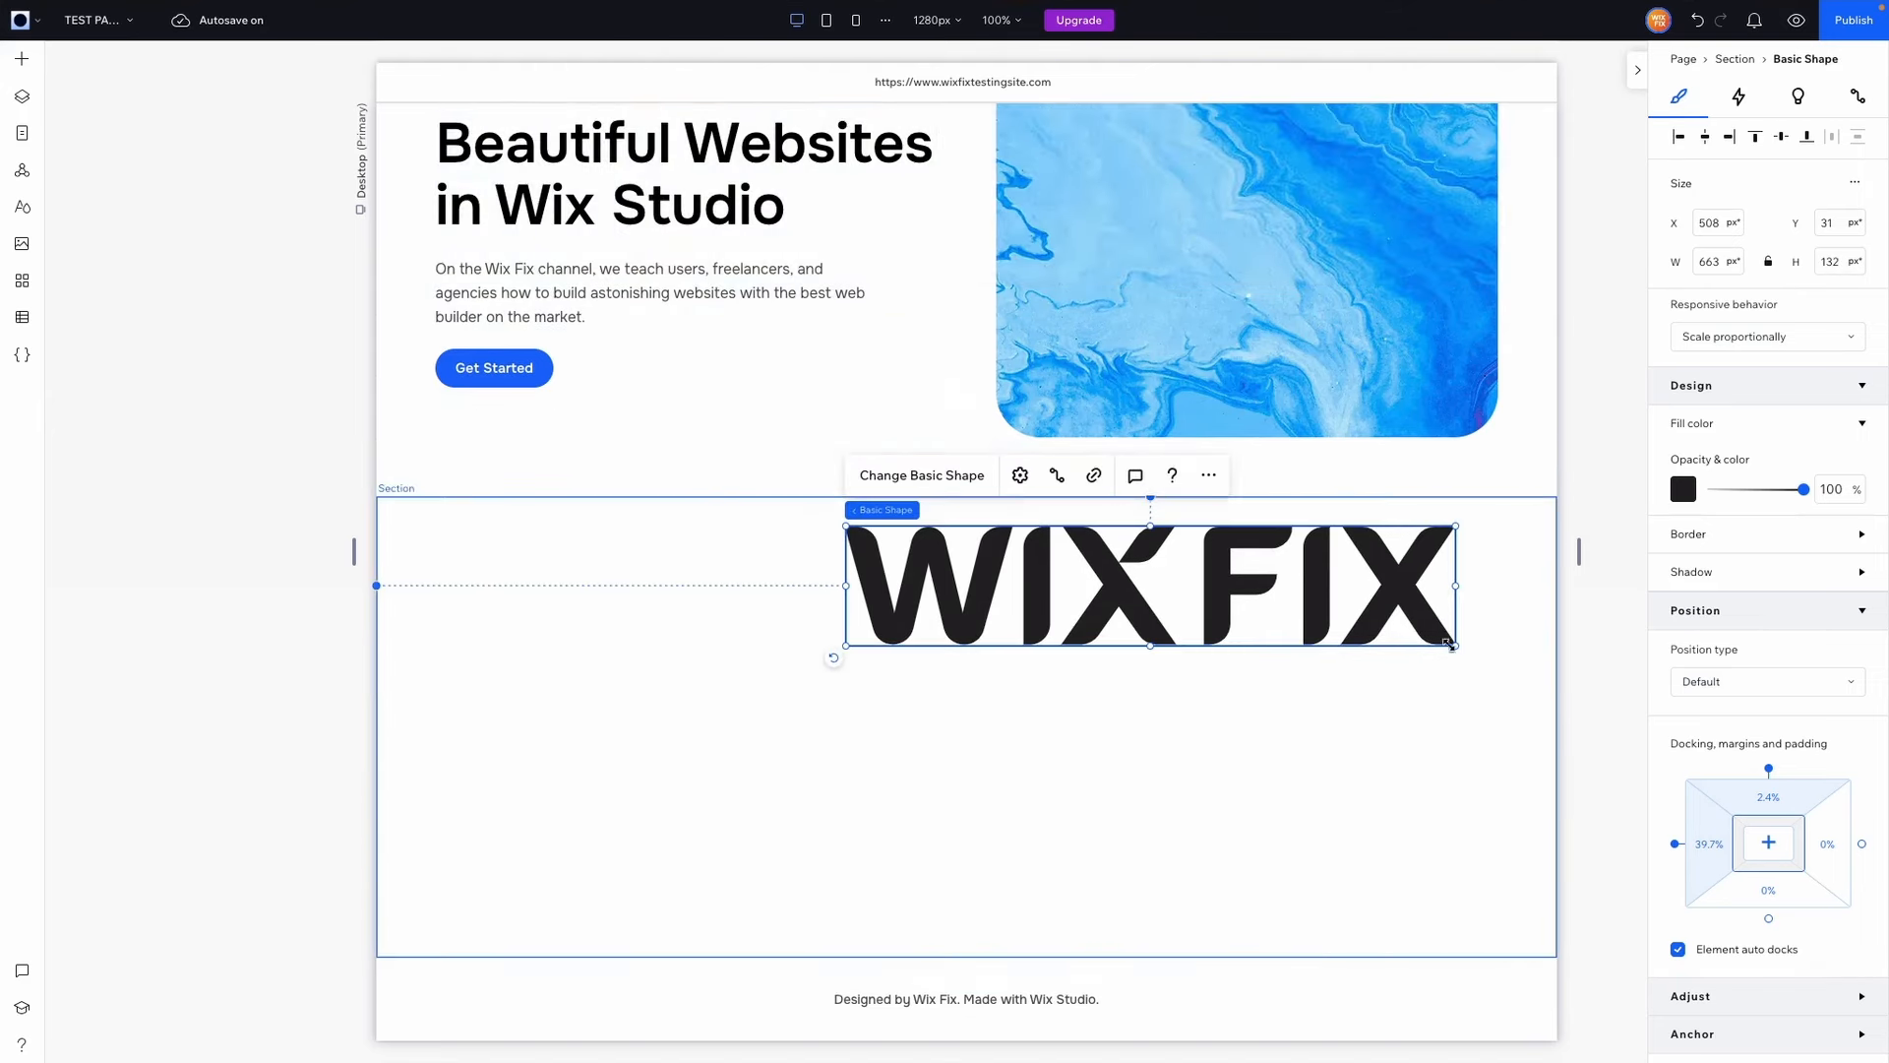
left_click_drag(1457, 648, 961, 573)
left_click_drag(907, 775, 689, 148)
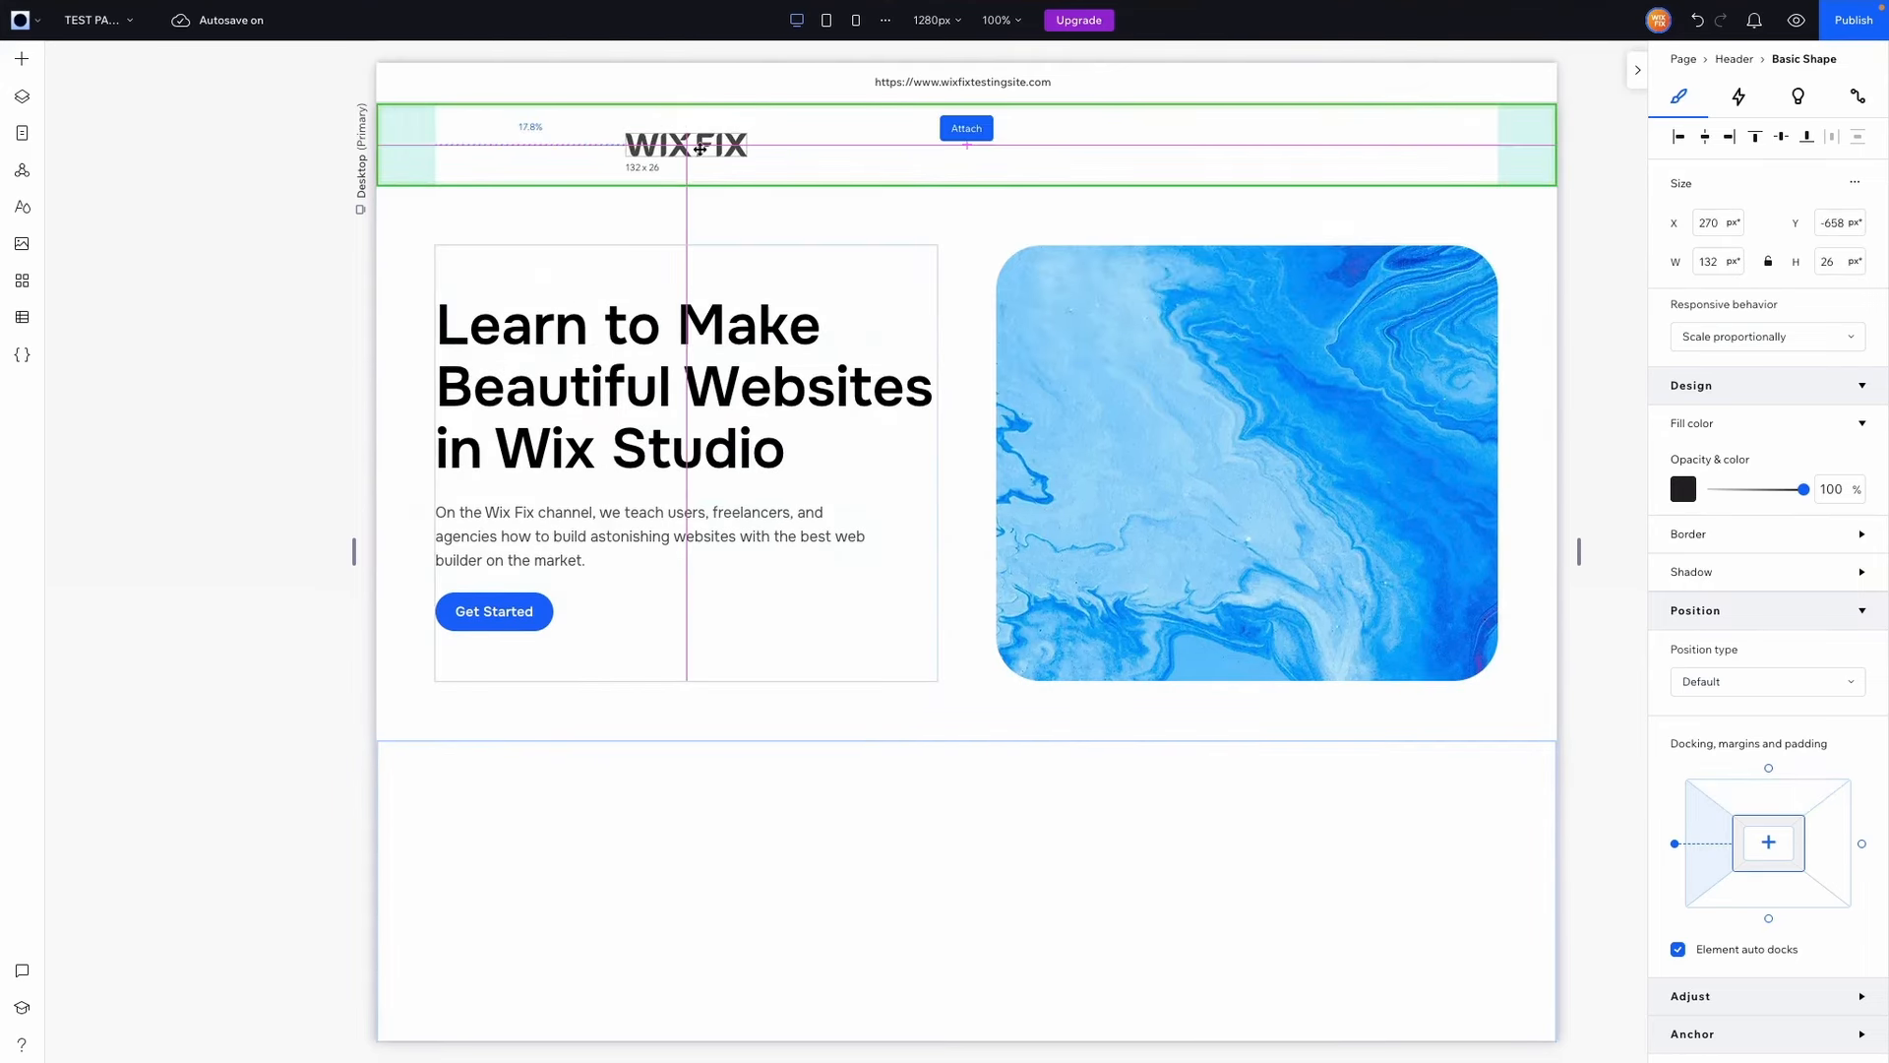
left_click(1689, 140)
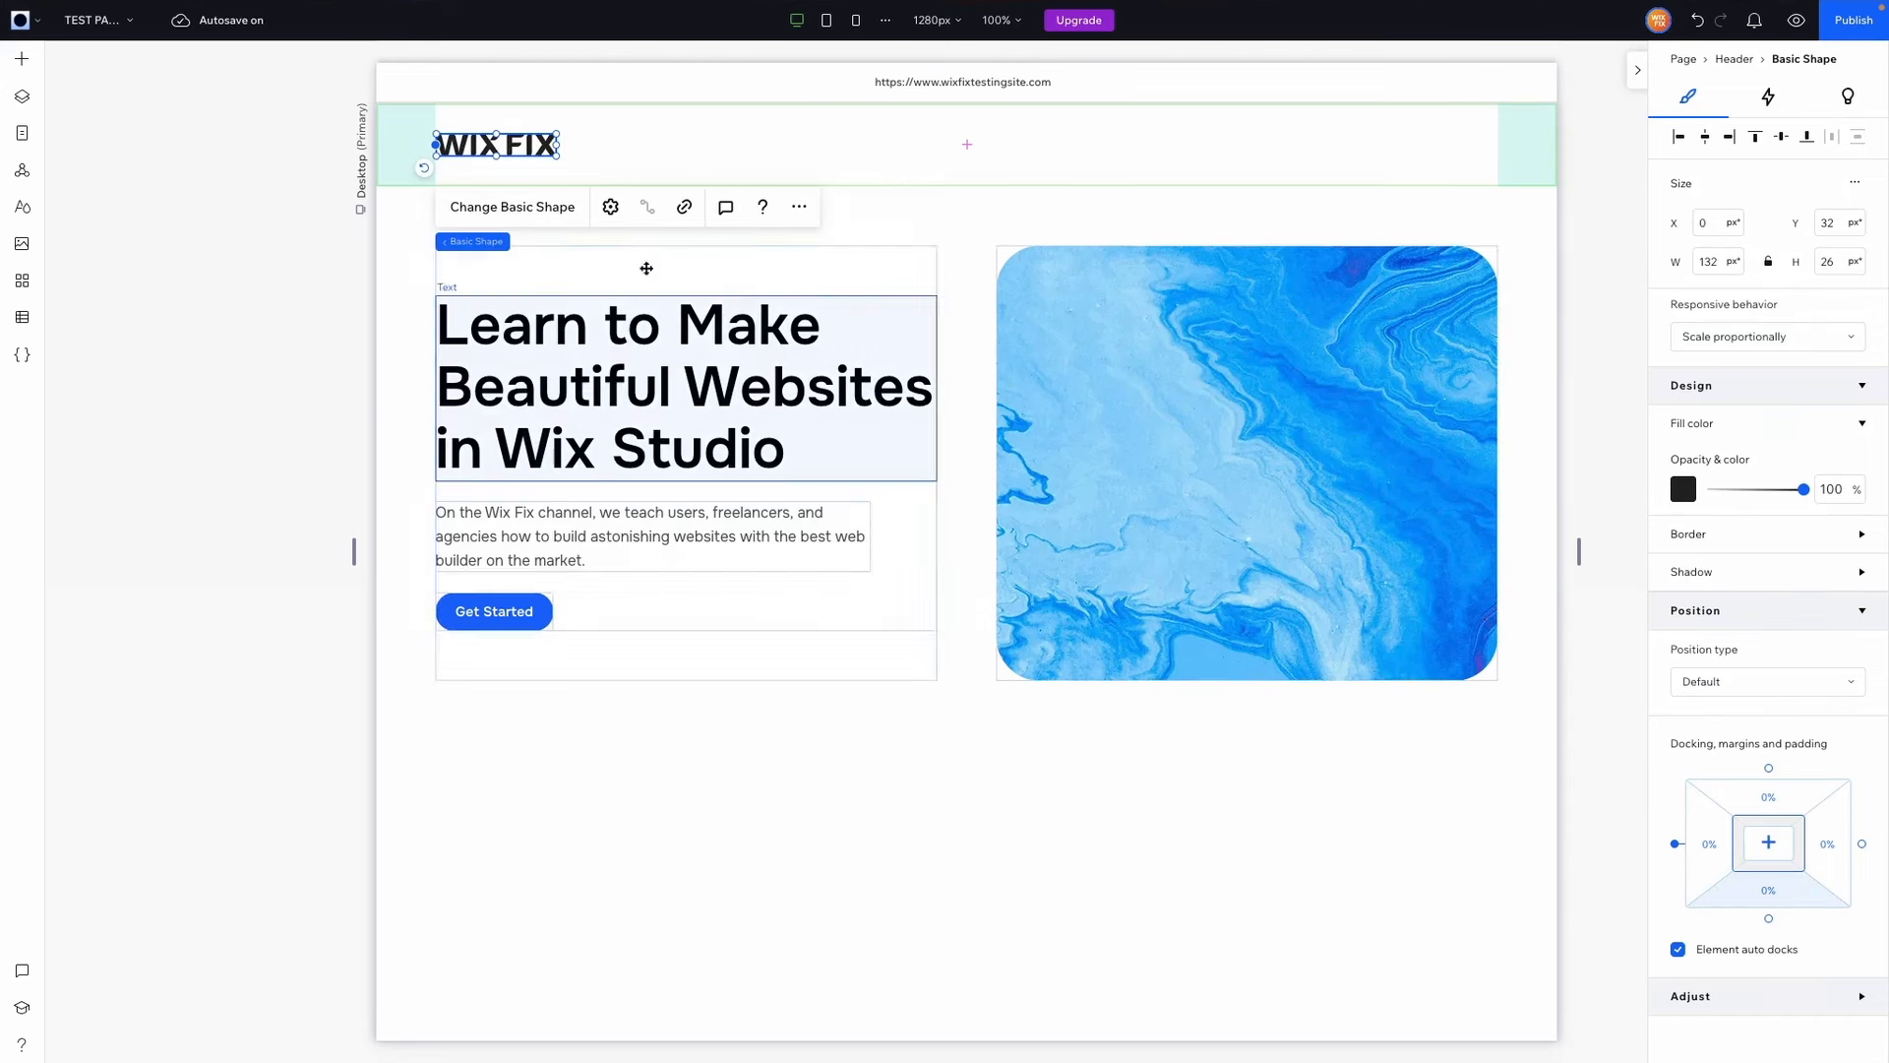
Step: Lock the header logo's aspect ratio and set its responsive behavior to Fixed, checking it at a narrower page width
left_click(1769, 264)
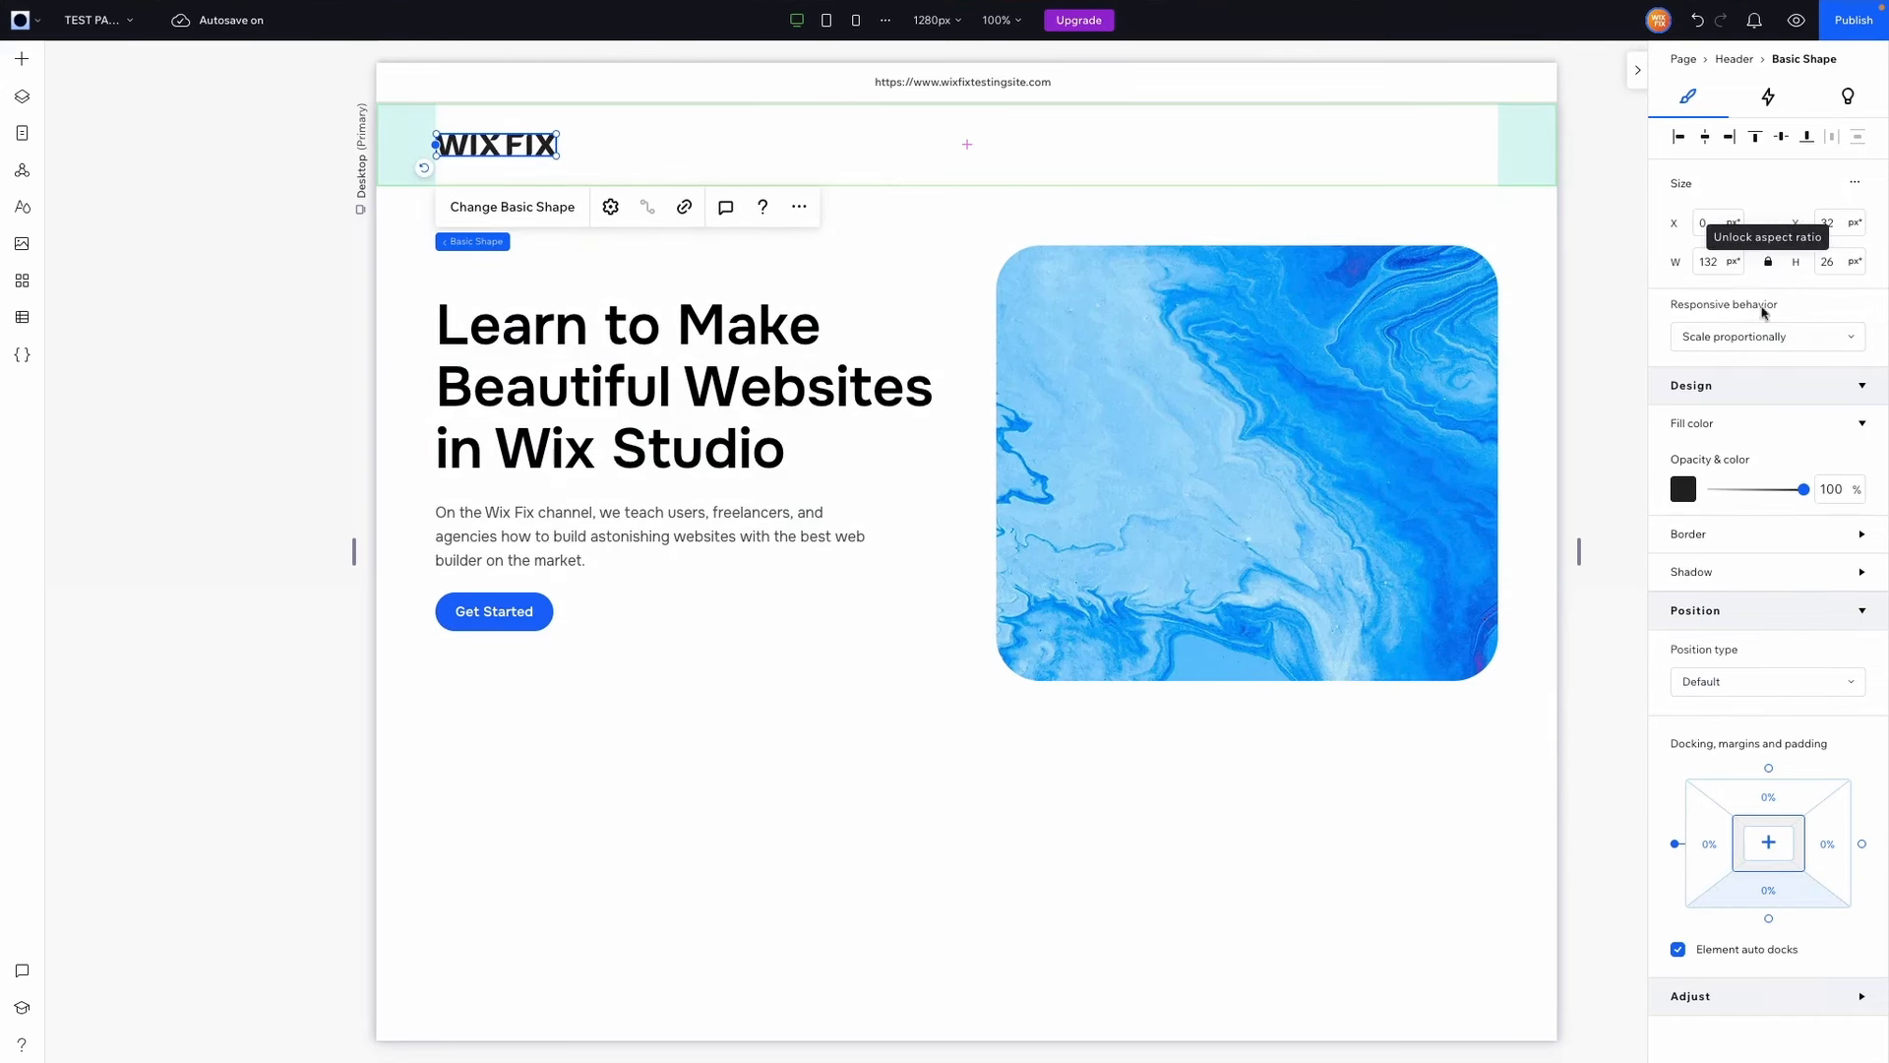
left_click(1763, 347)
left_click(1752, 404)
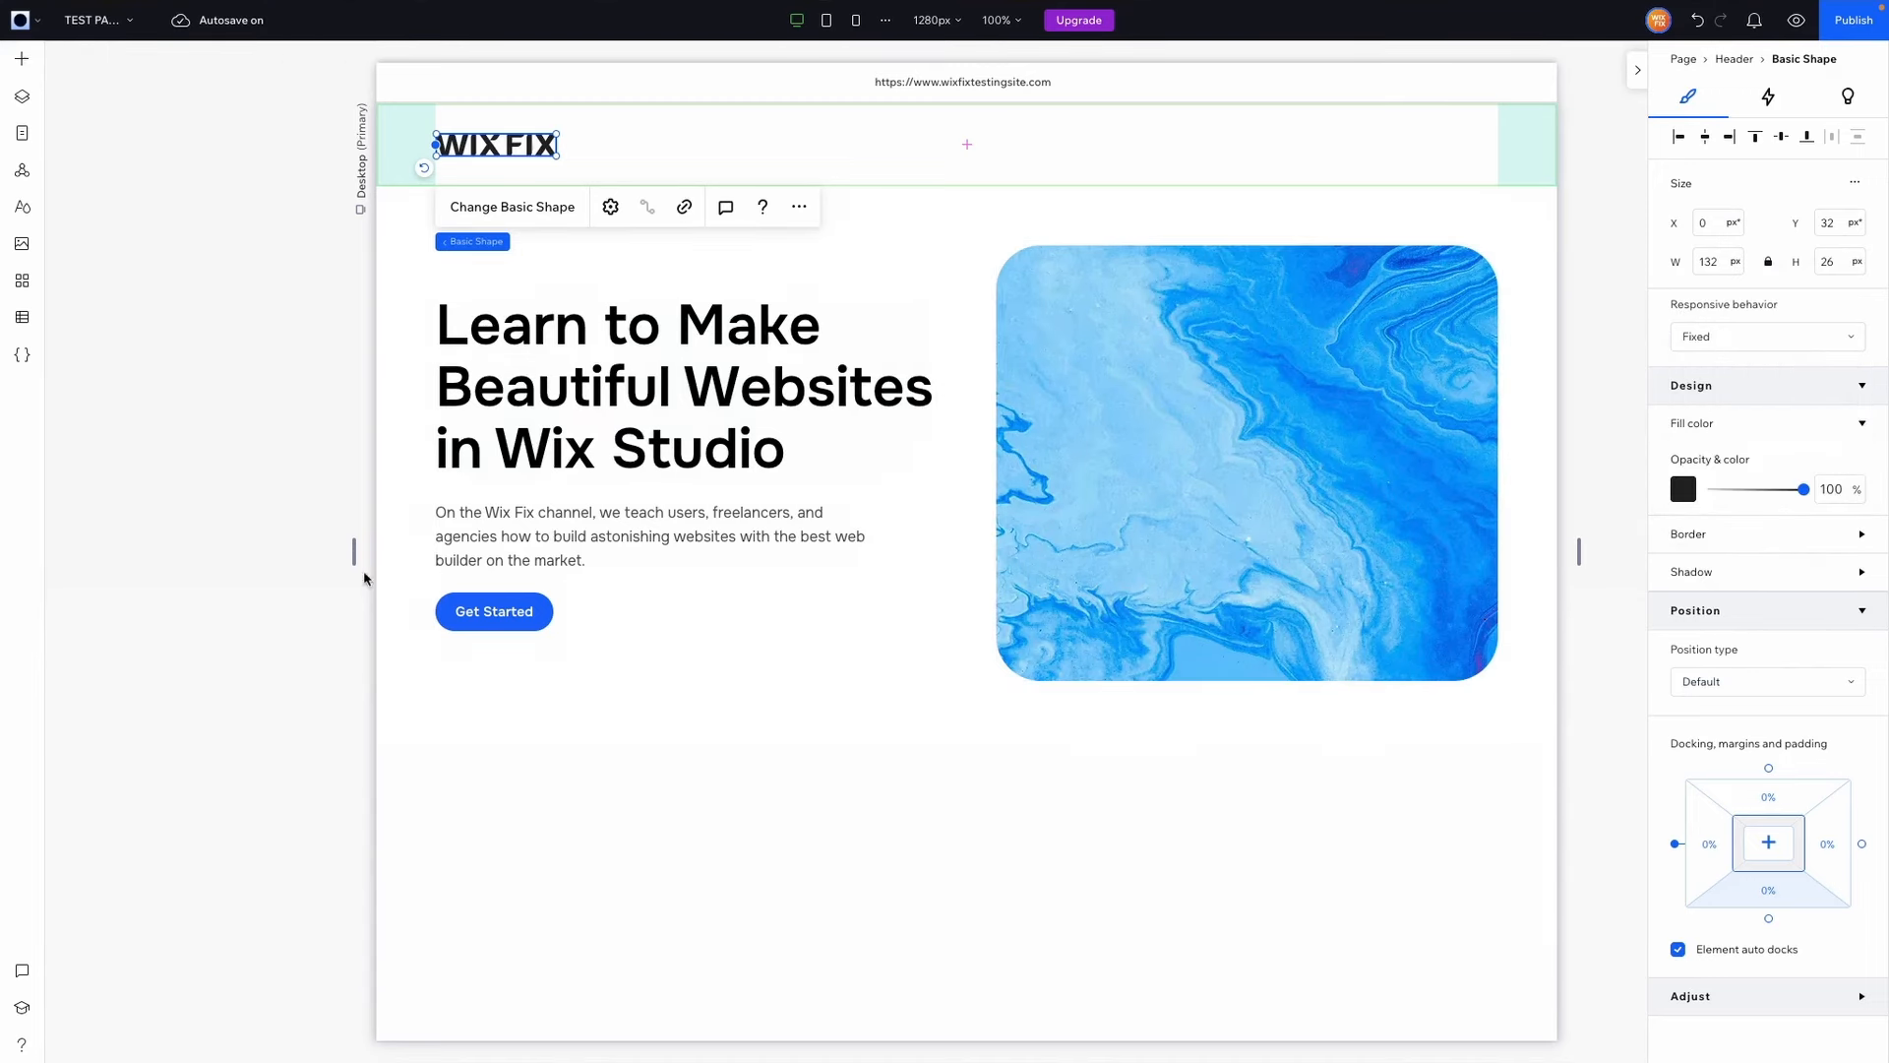
left_click_drag(357, 554, 738, 509)
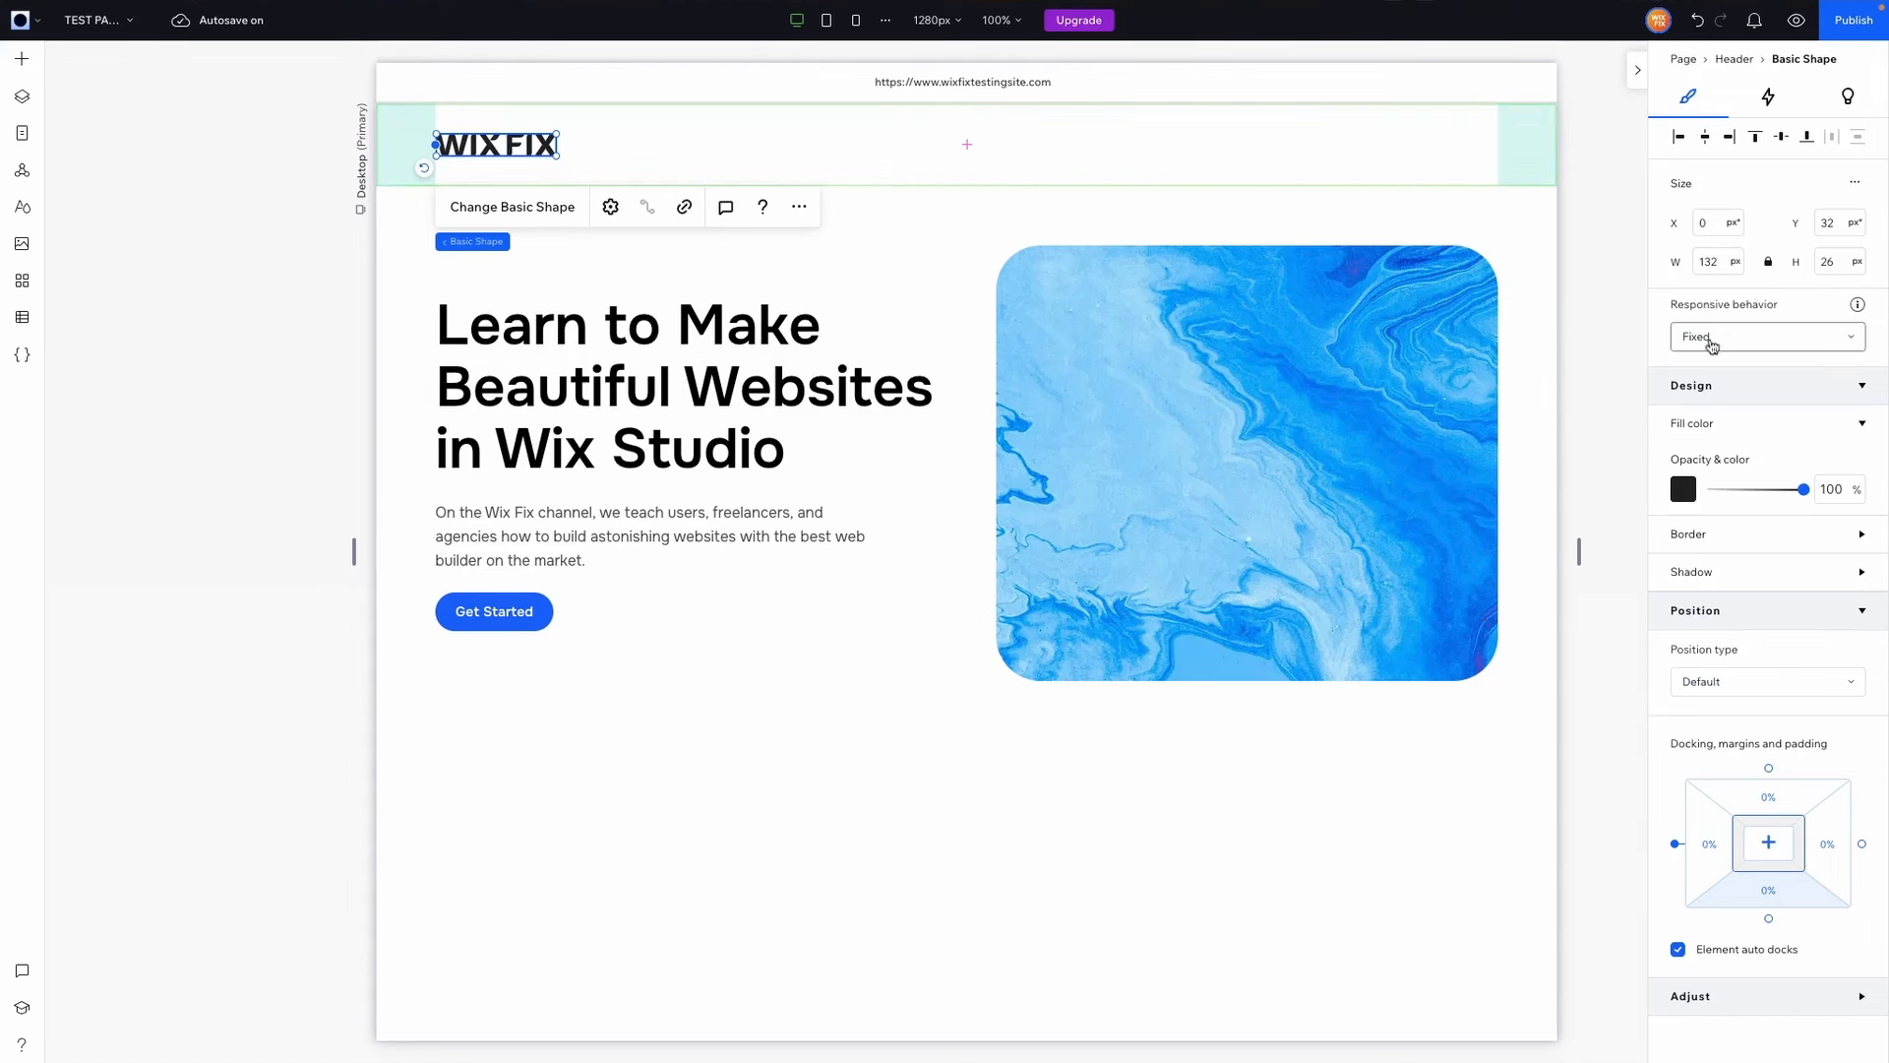
Step: Link the header logo to the Home page
left_click(686, 209)
left_click(984, 443)
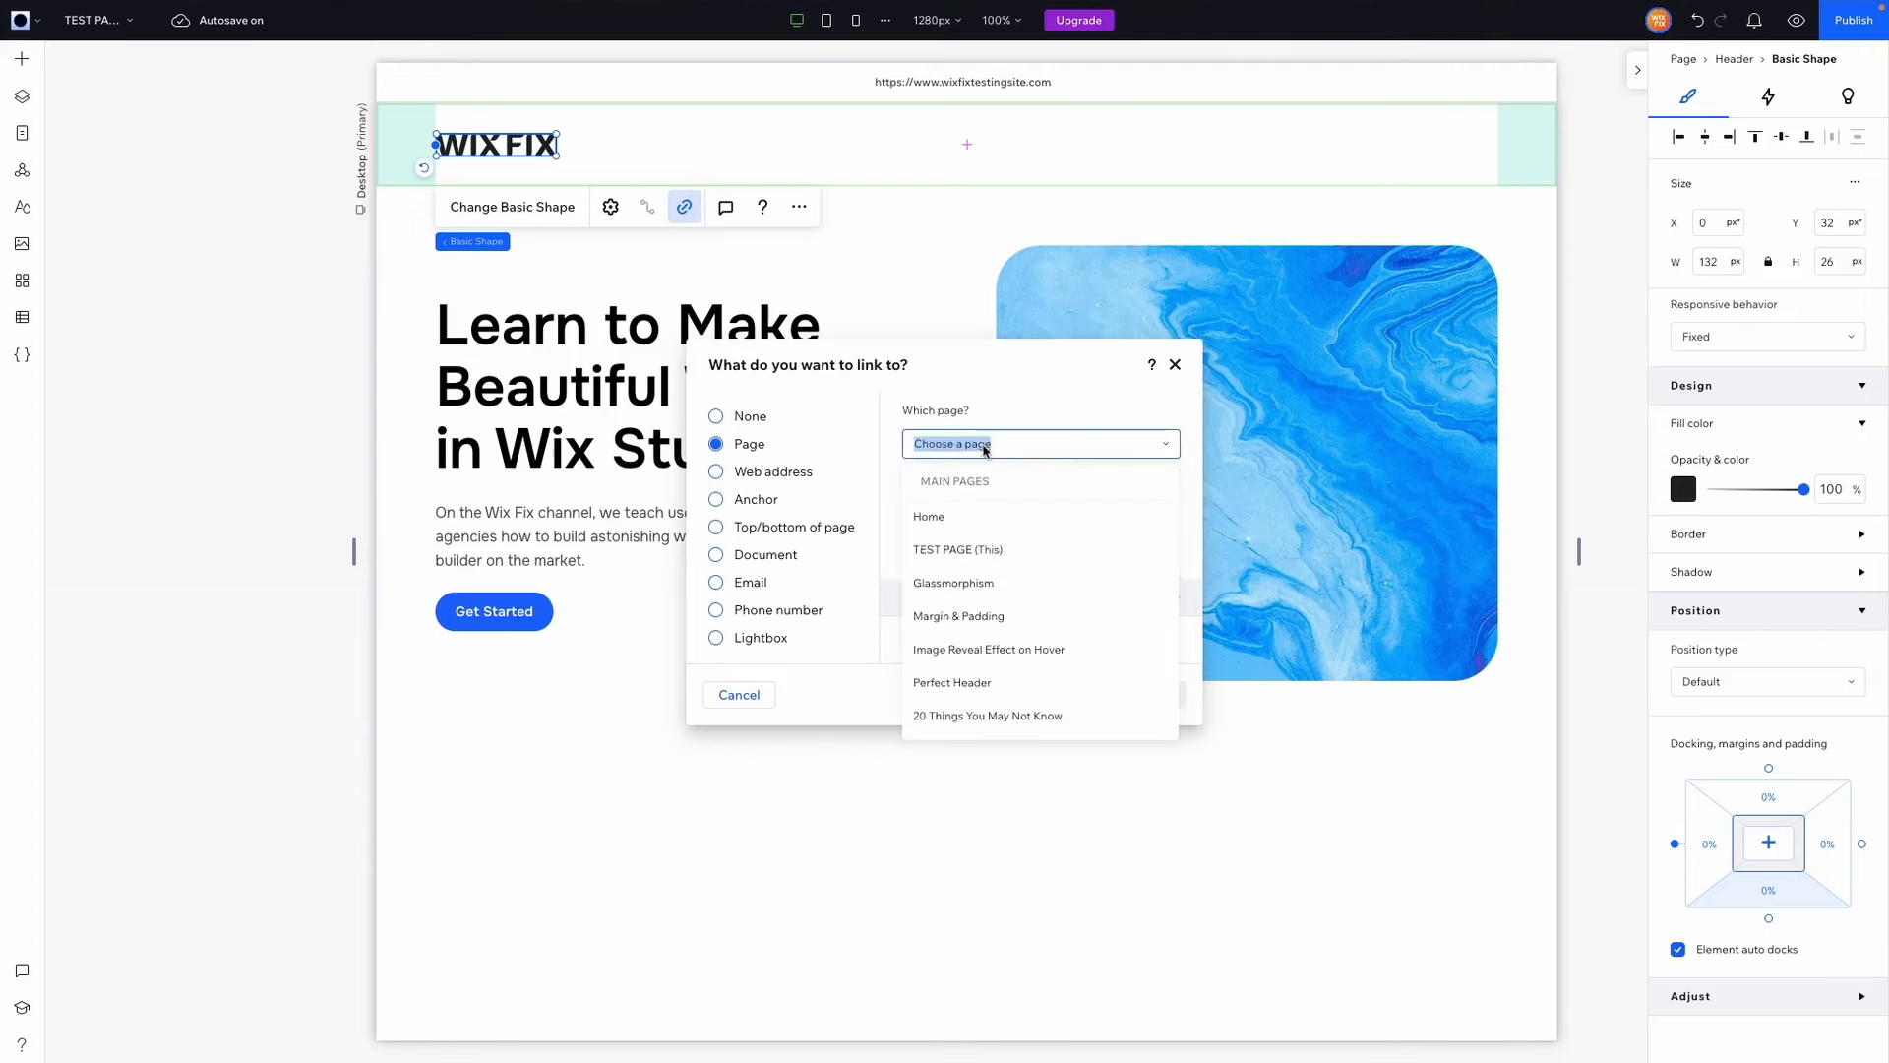
left_click(972, 514)
left_click(1152, 696)
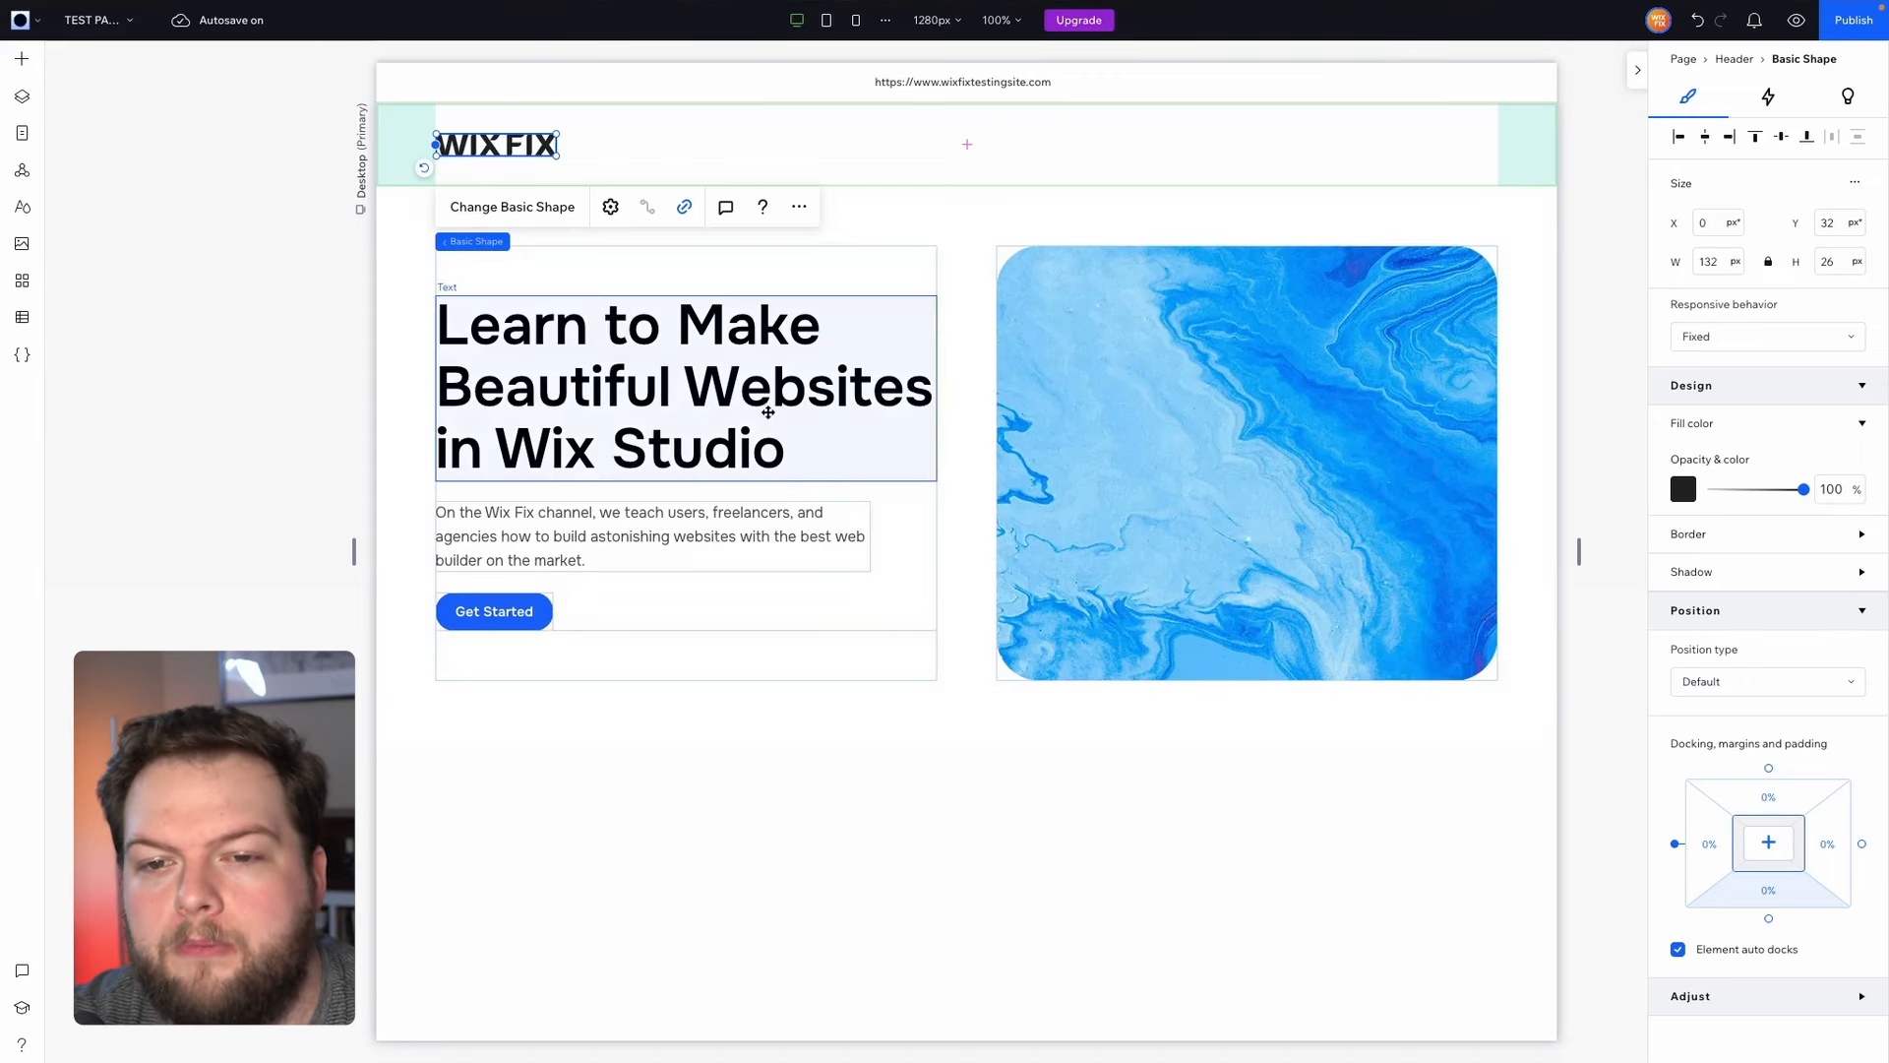
Step: Add a horizontal menu to the blank section below the hero and widen it to about 484 px so its items fit on one line
left_click(1120, 141)
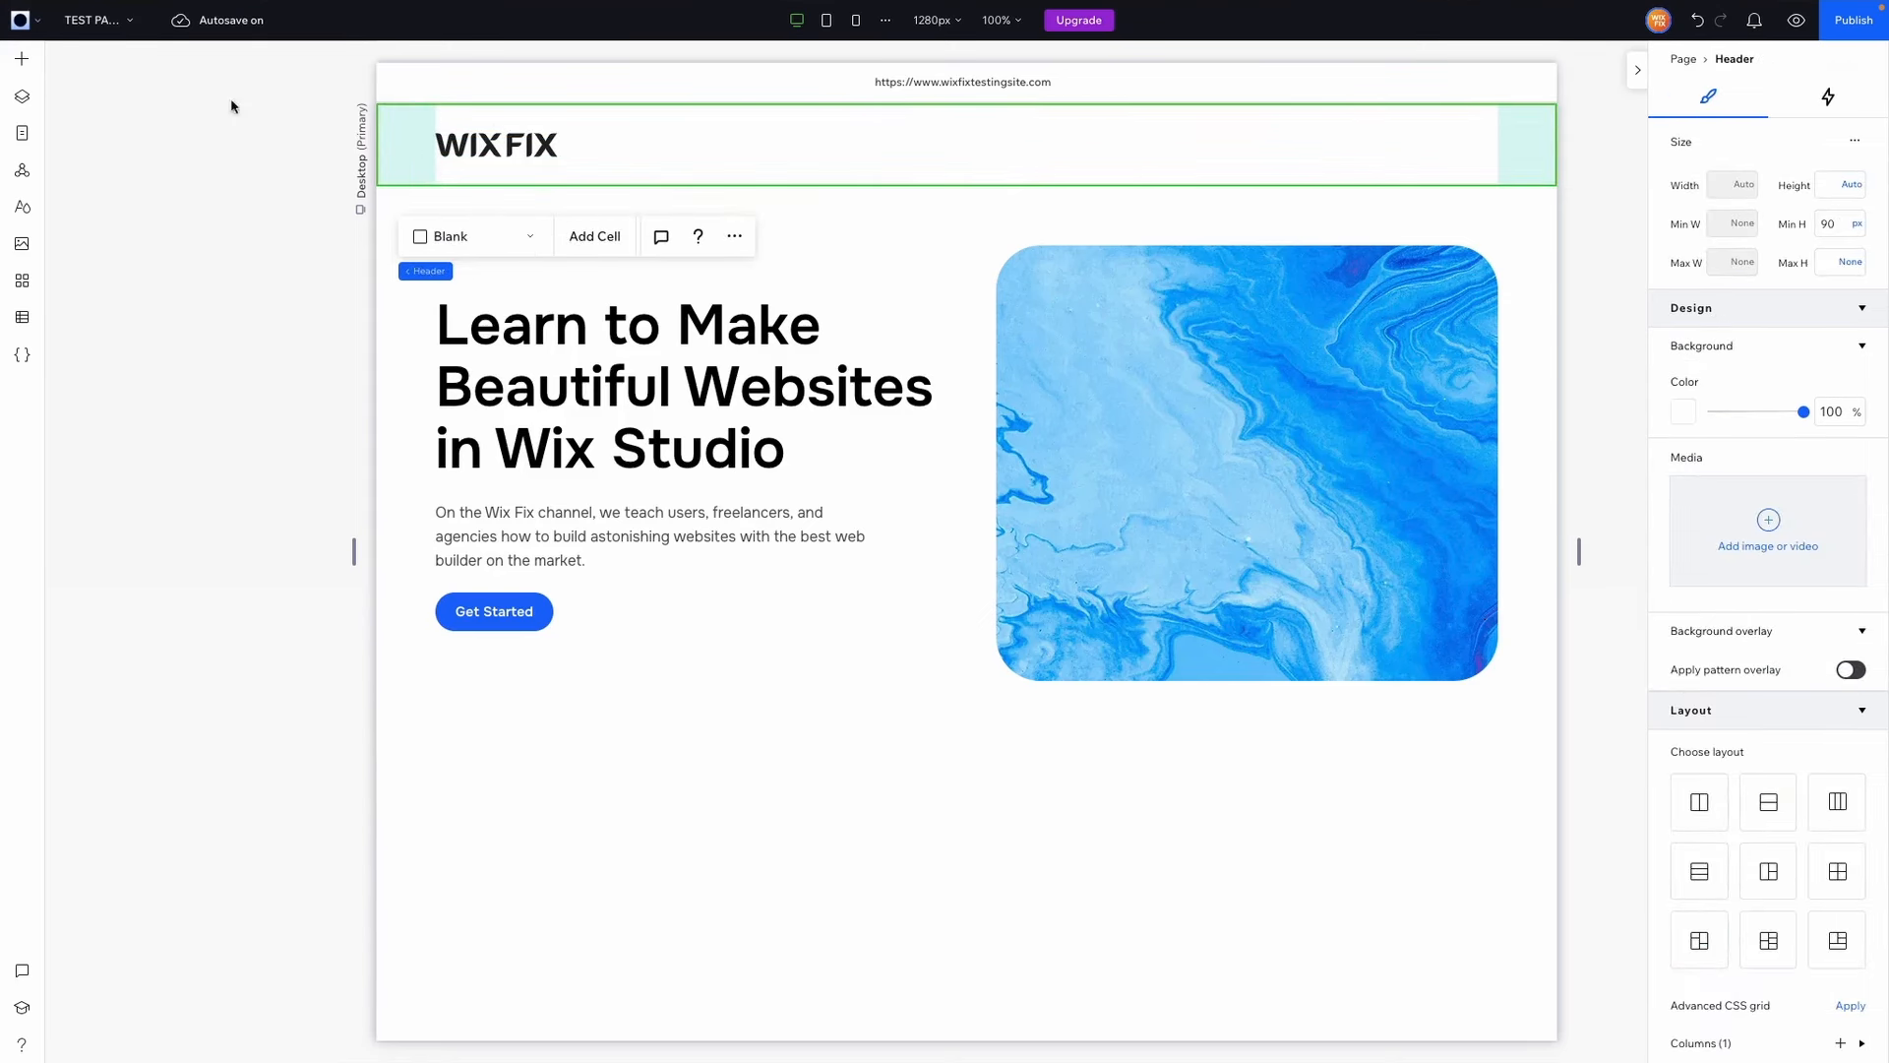
left_click(20, 61)
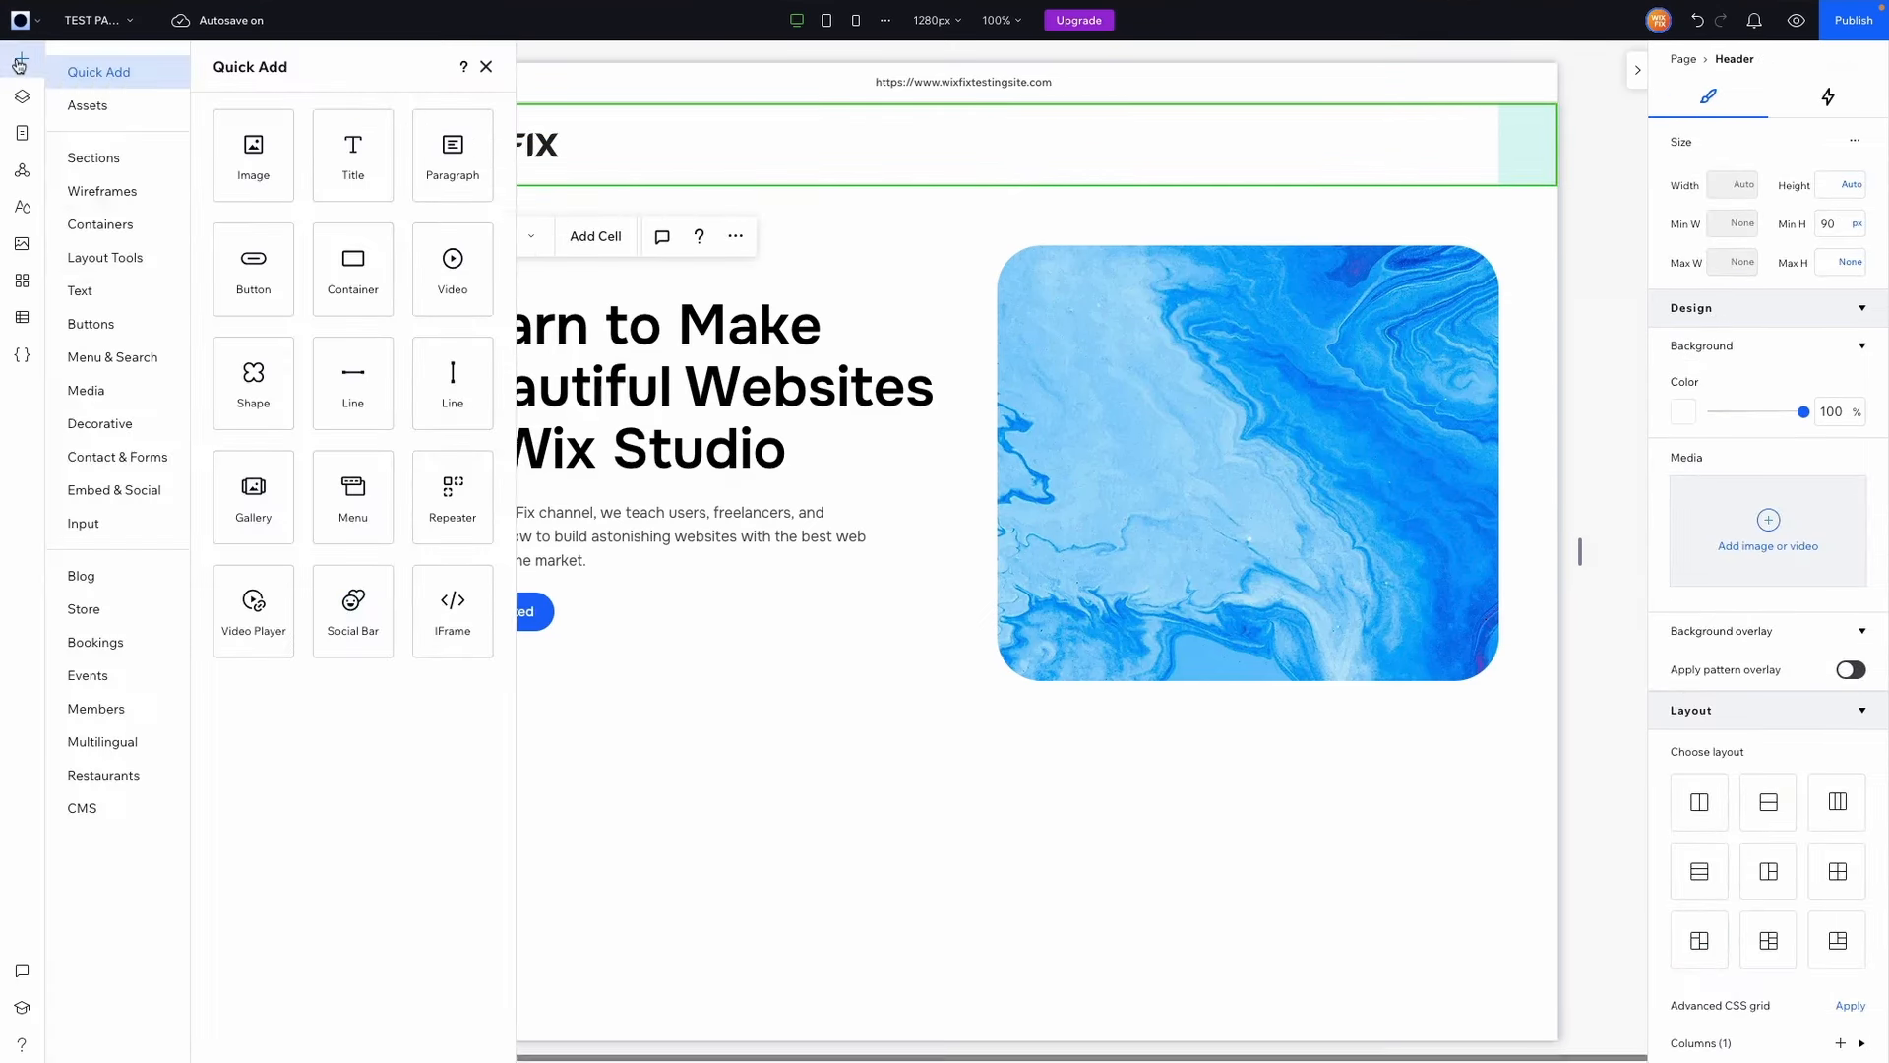
left_click(94, 364)
left_click_drag(539, 179, 897, 858)
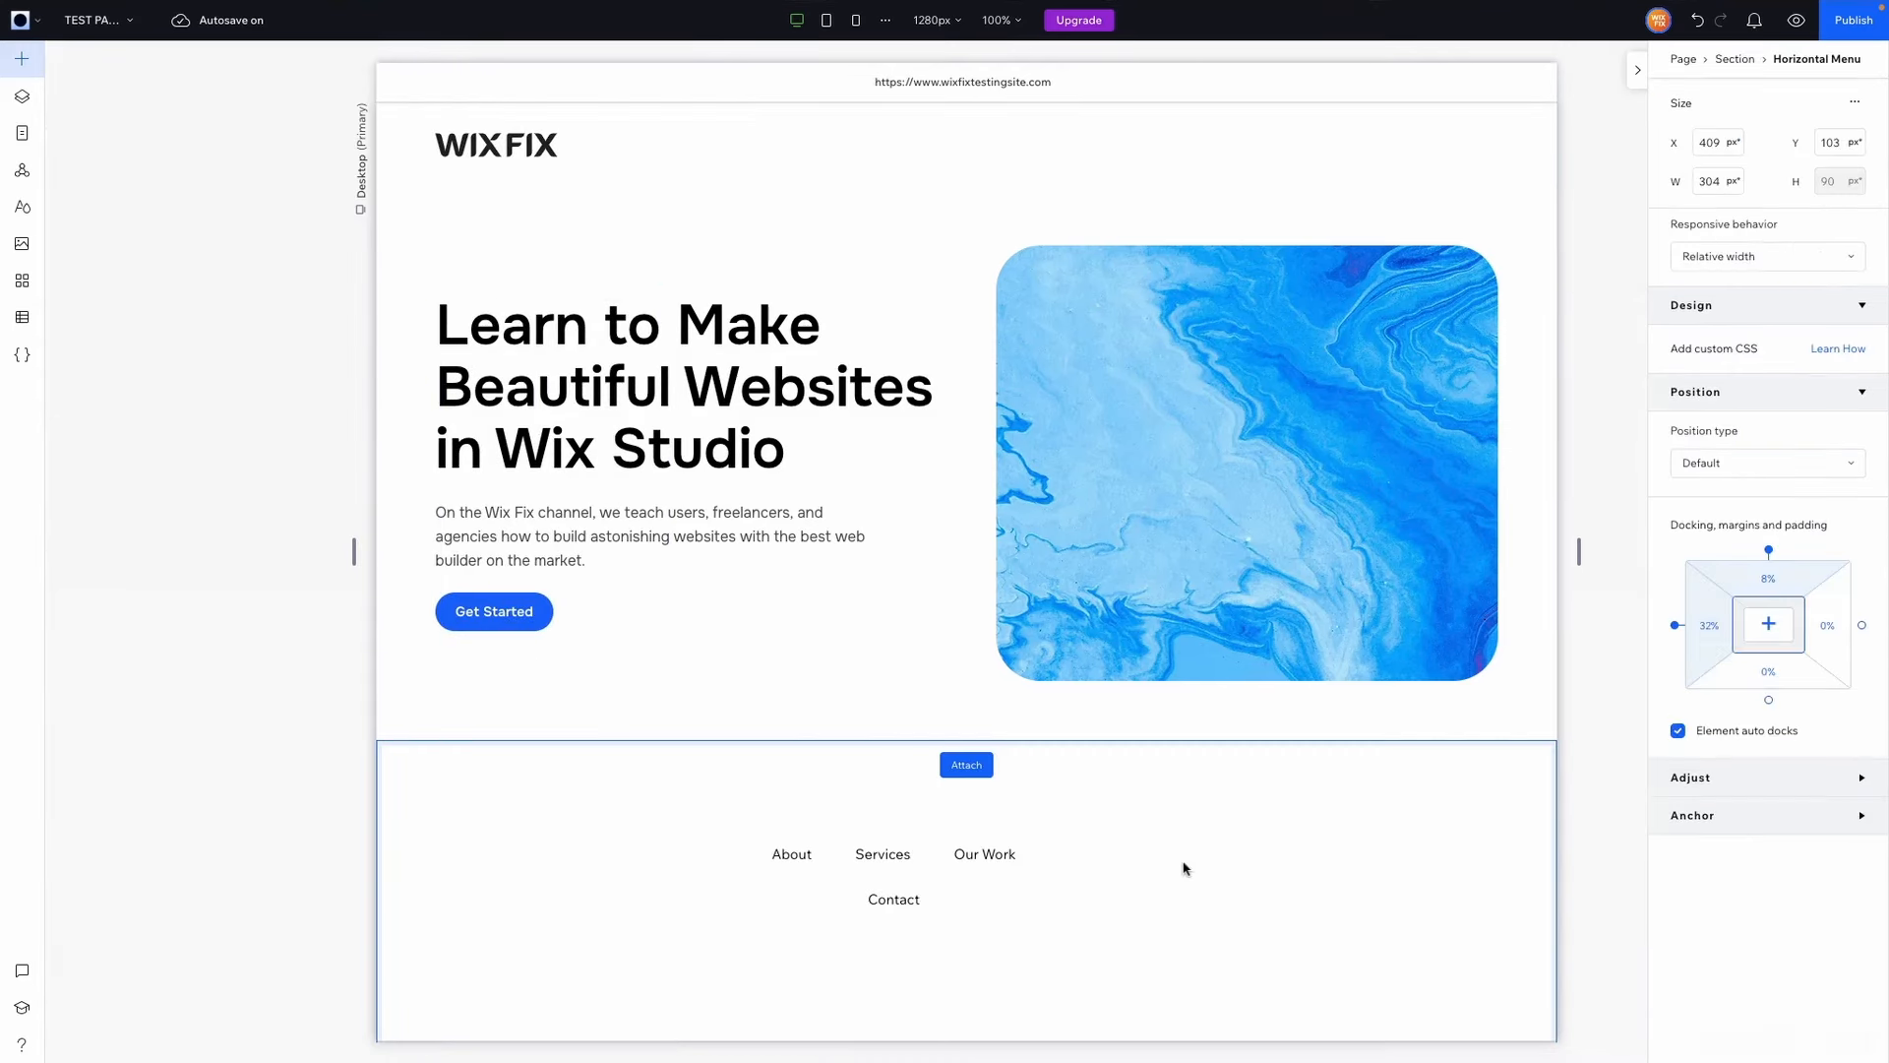
left_click_drag(1025, 856, 1199, 861)
scroll(963, 603, "down", 3)
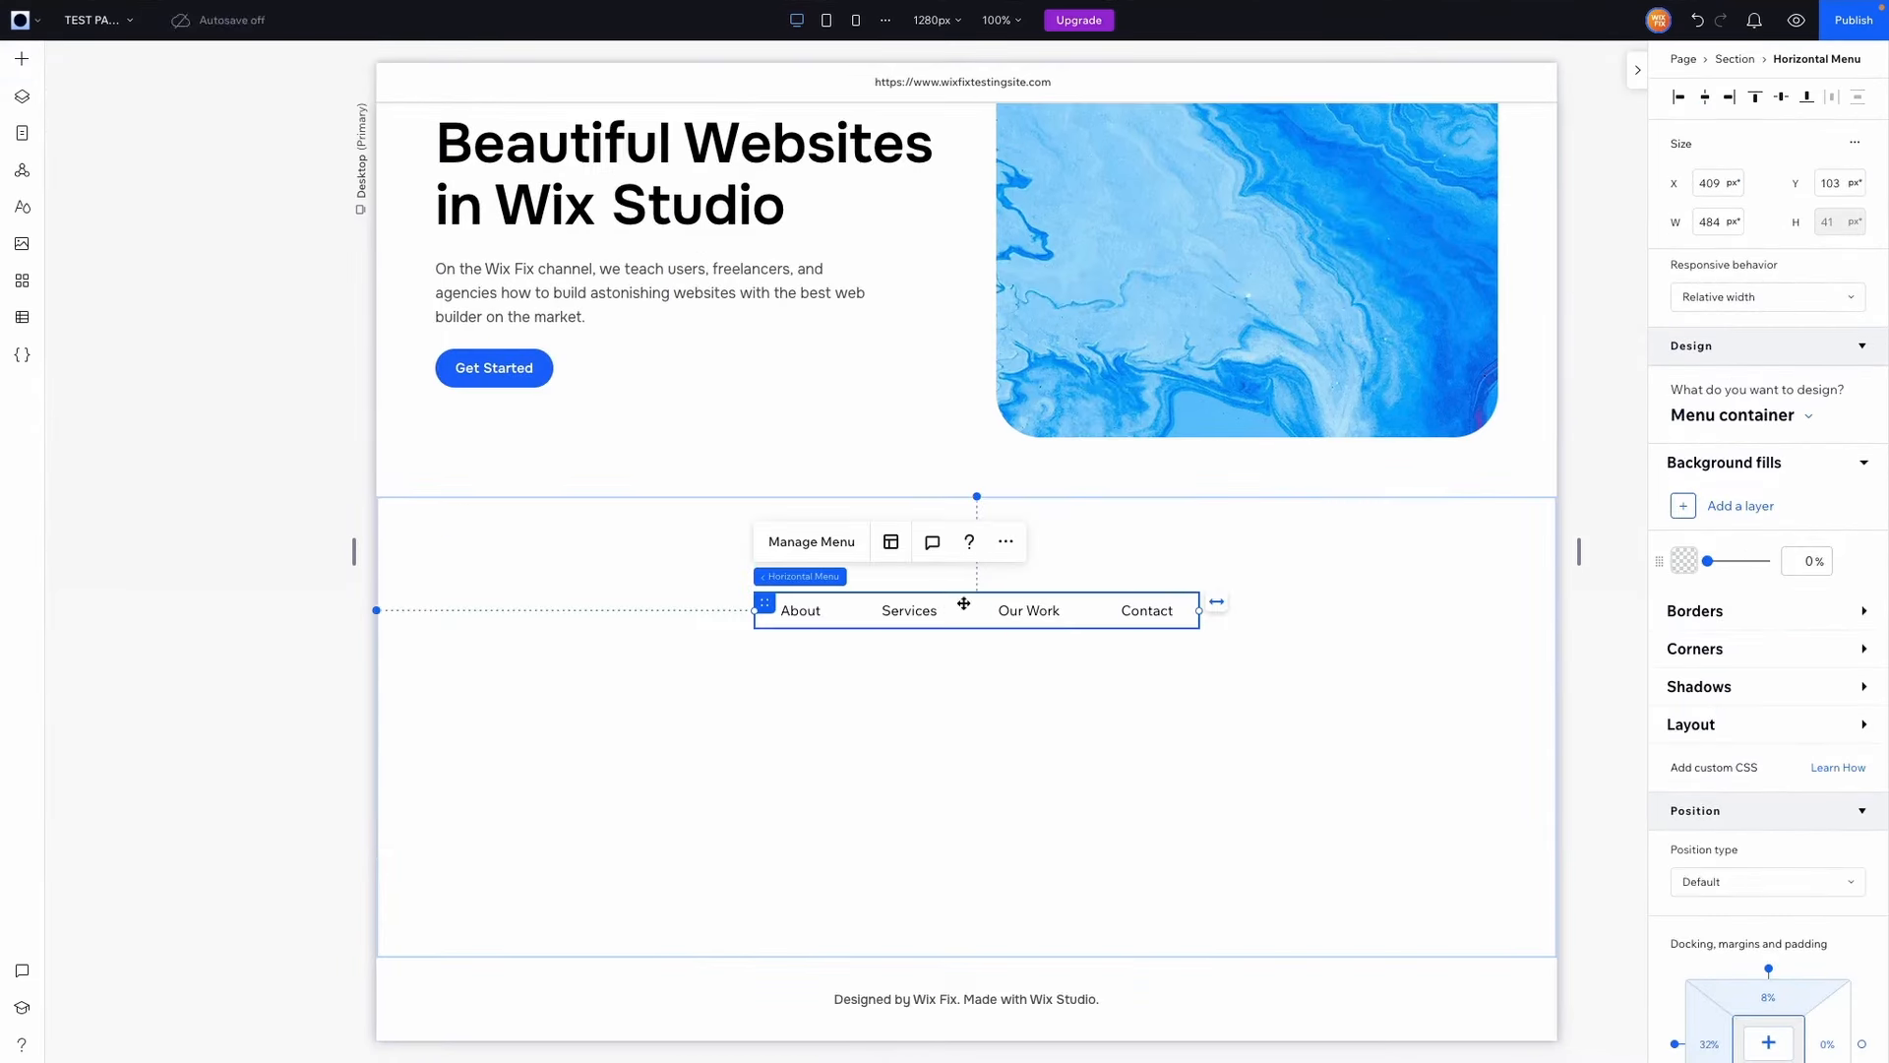
Step: Set the font of the horizontal menu's items to Onest Medium in their regular state
left_click(1737, 423)
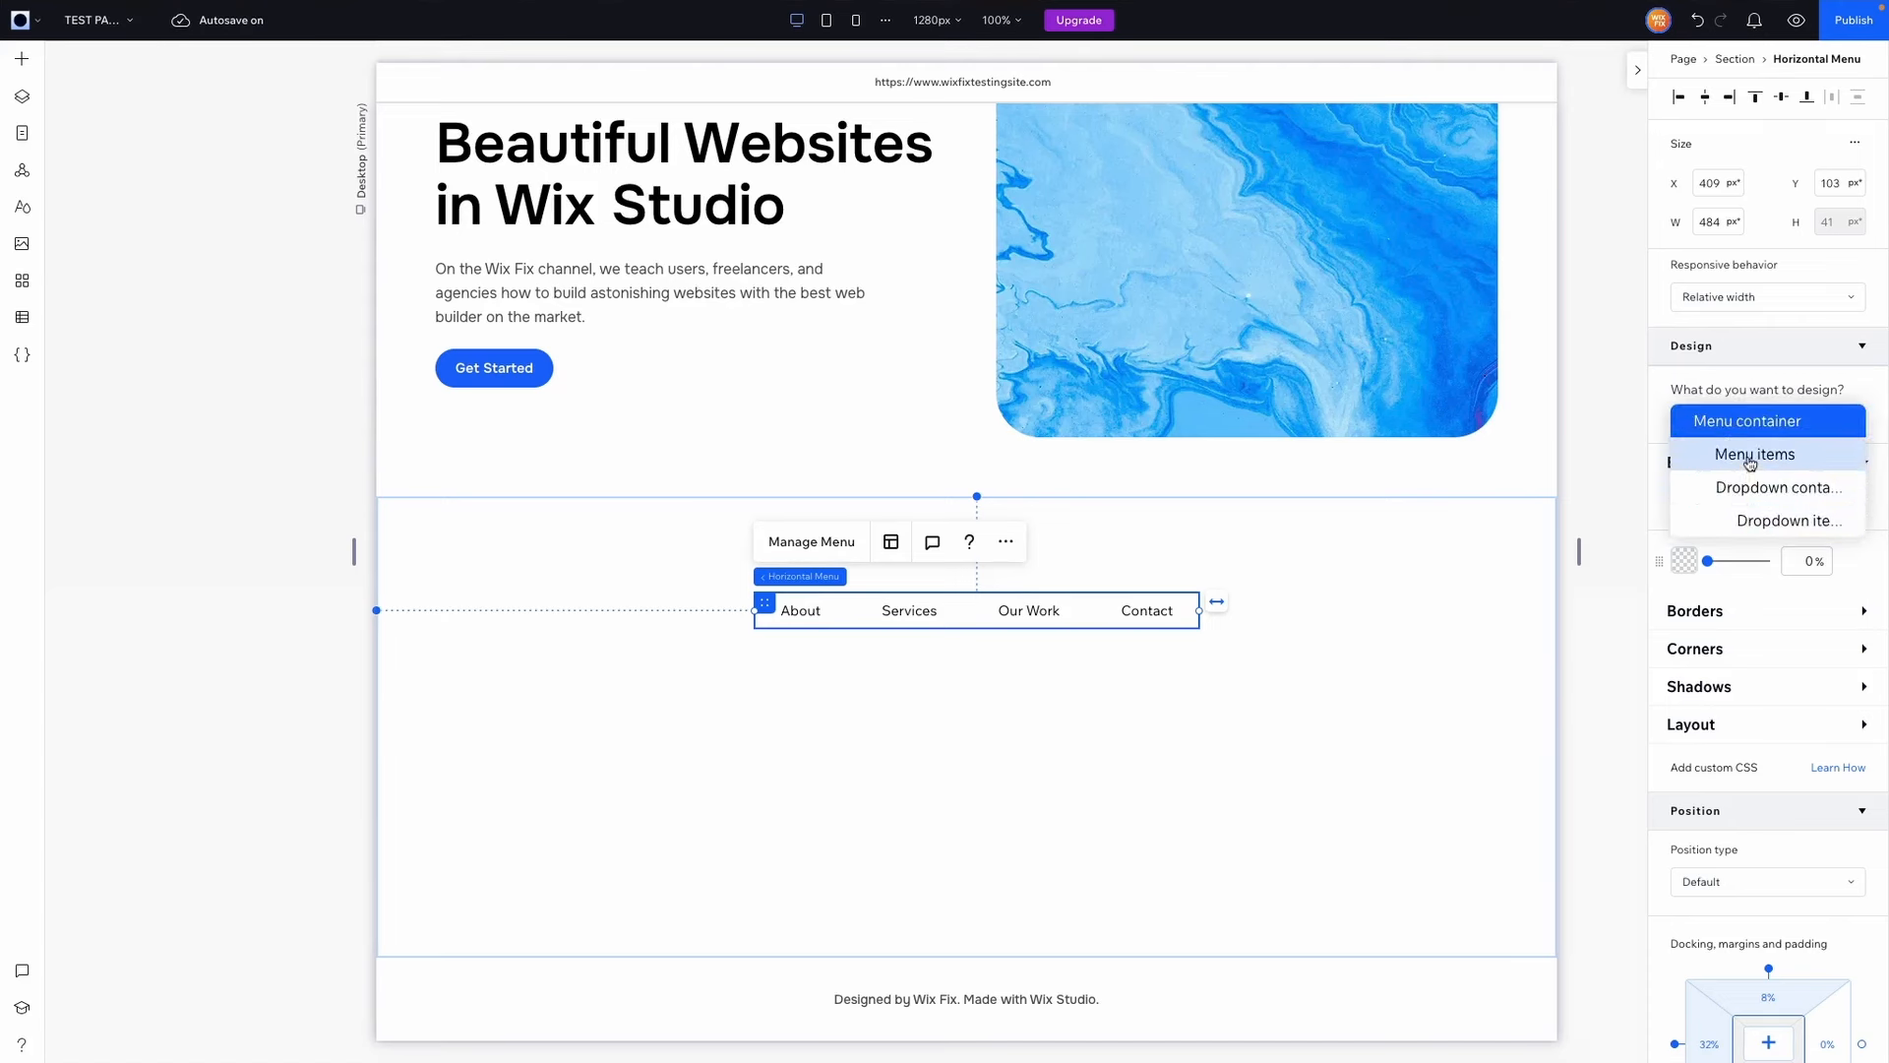
left_click(1751, 463)
left_click(1703, 654)
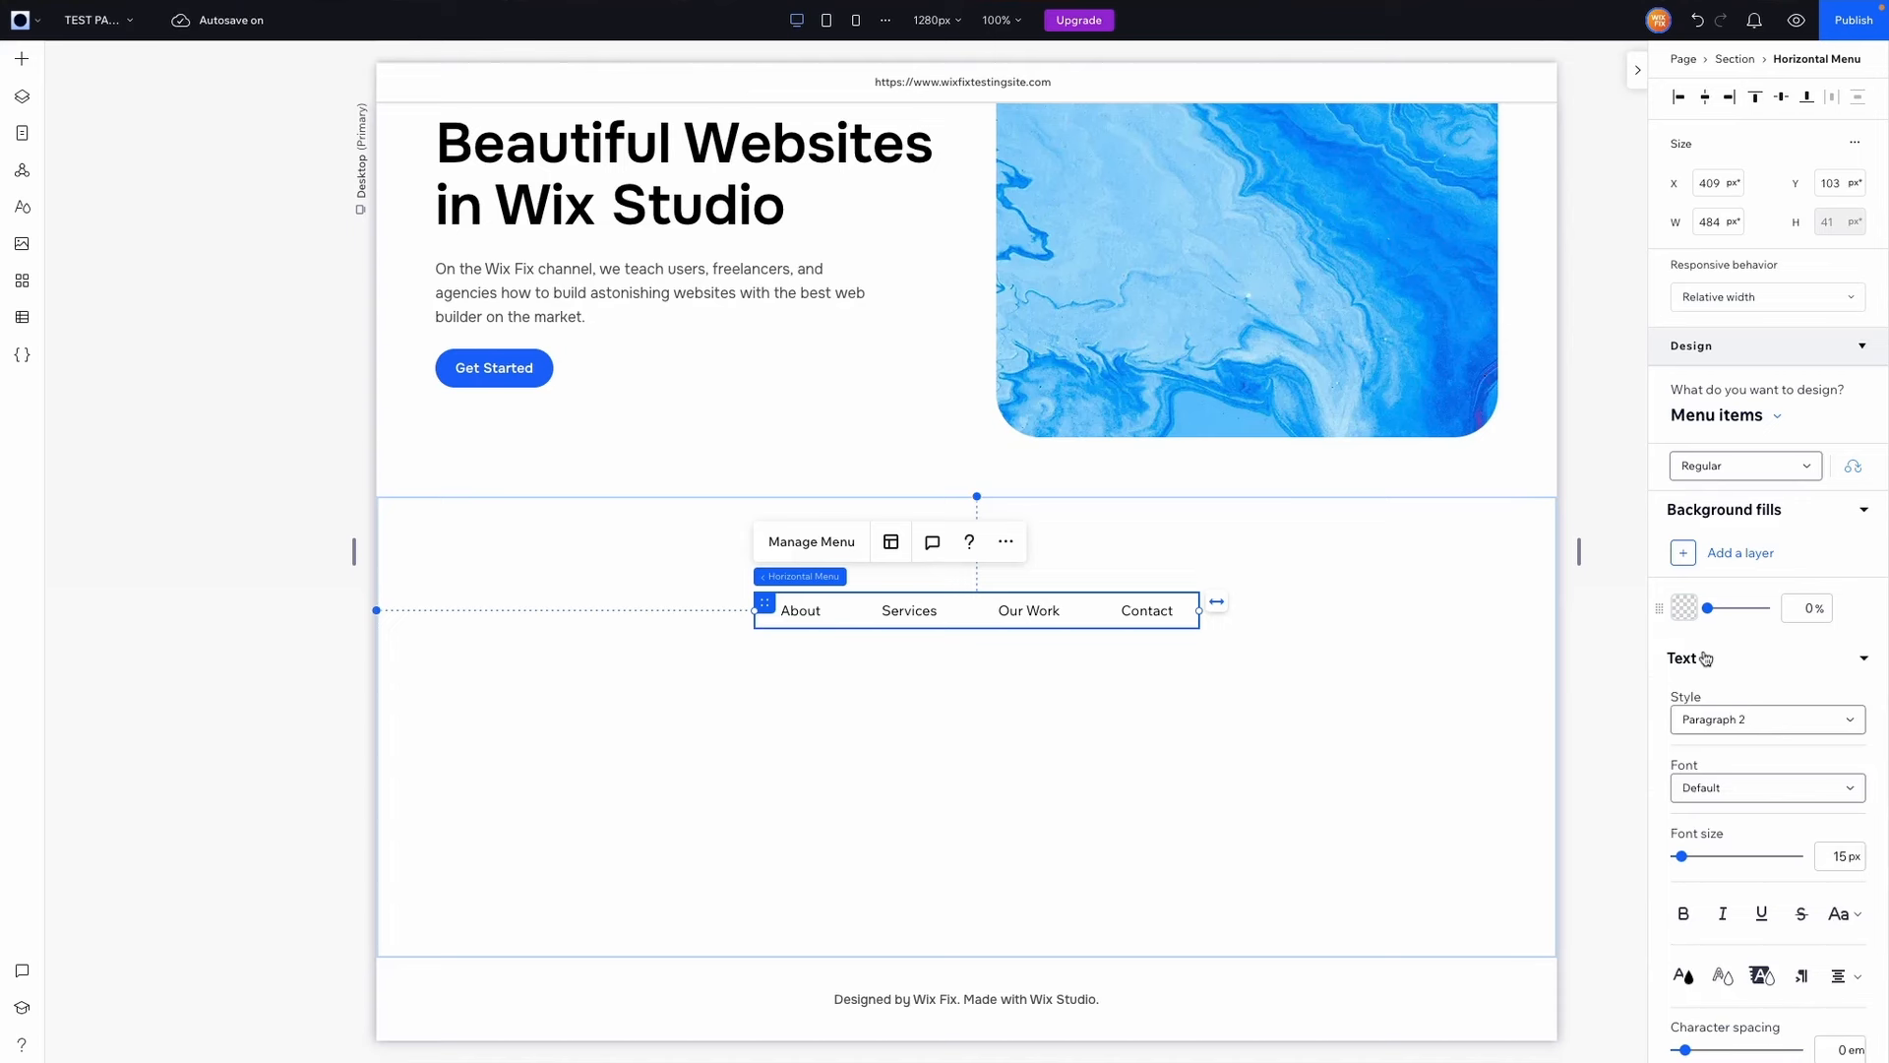
left_click(1714, 783)
Step: Style the menu items' Hover state with black text and an underline
left_click(1745, 459)
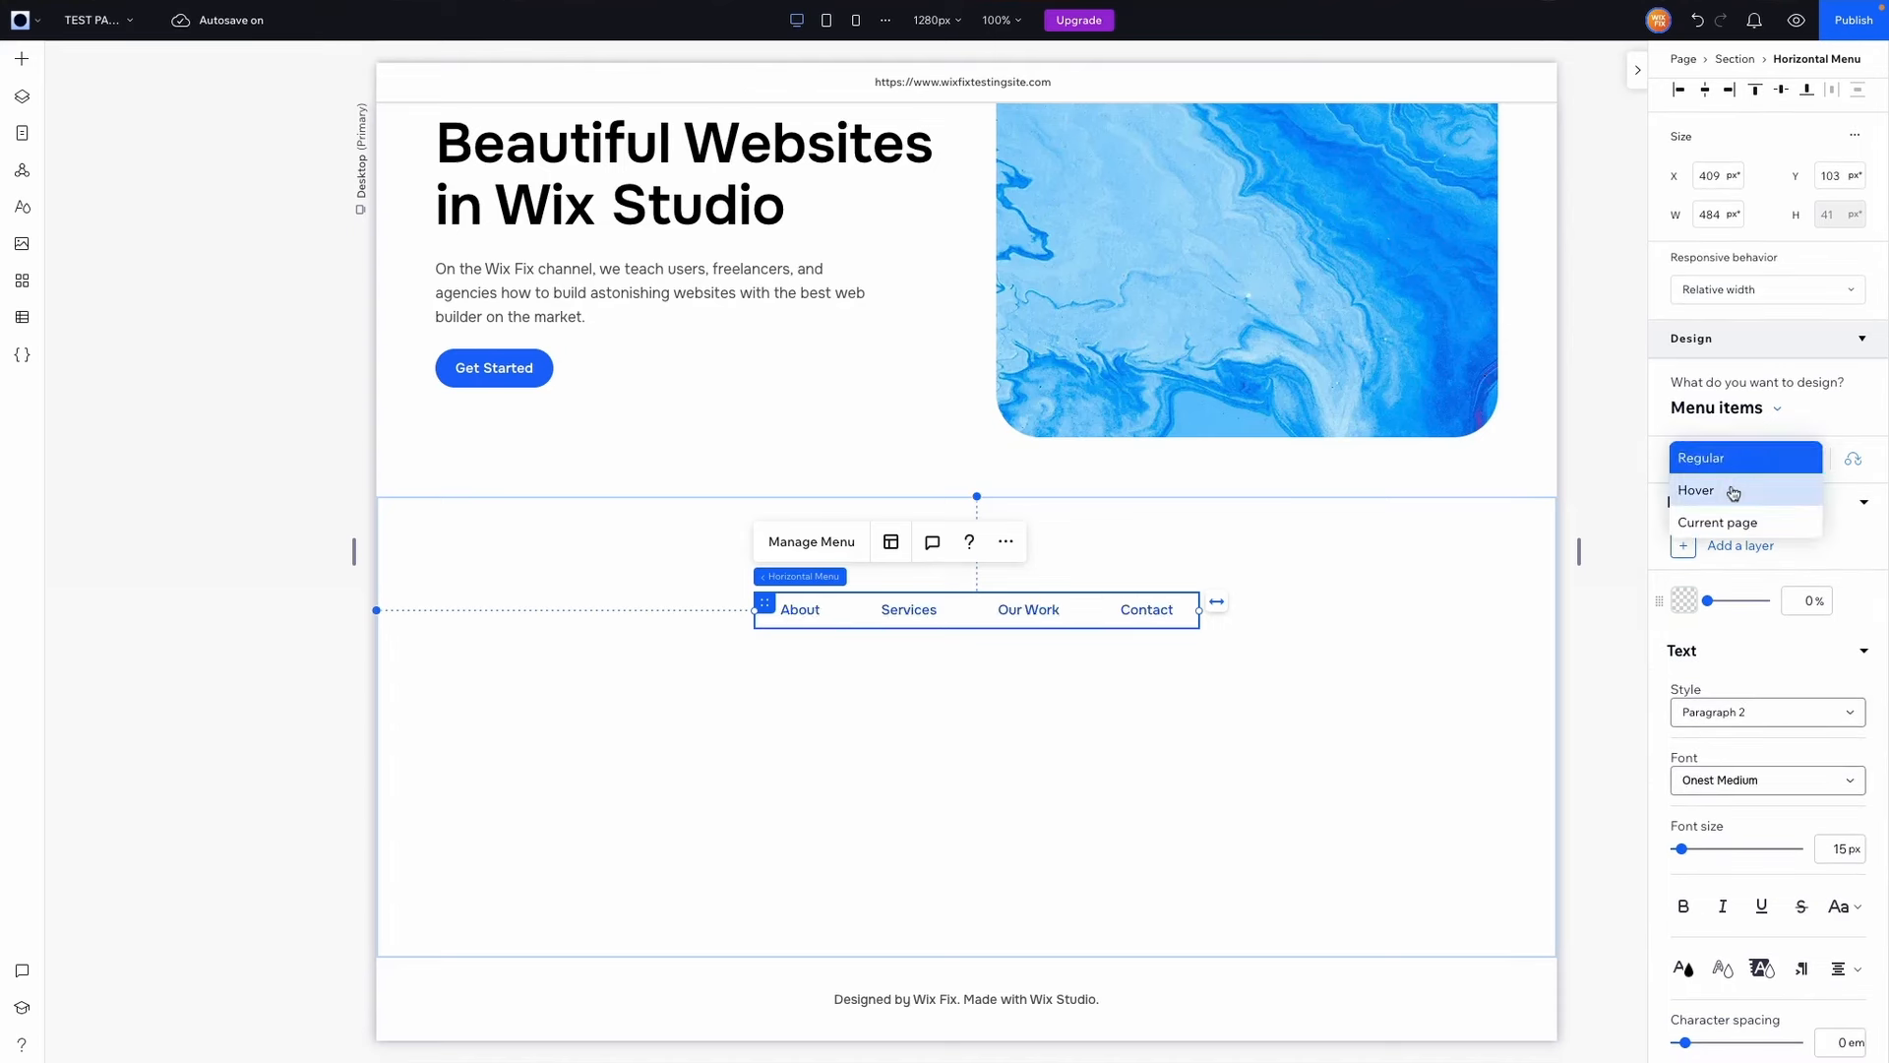
left_click(1731, 489)
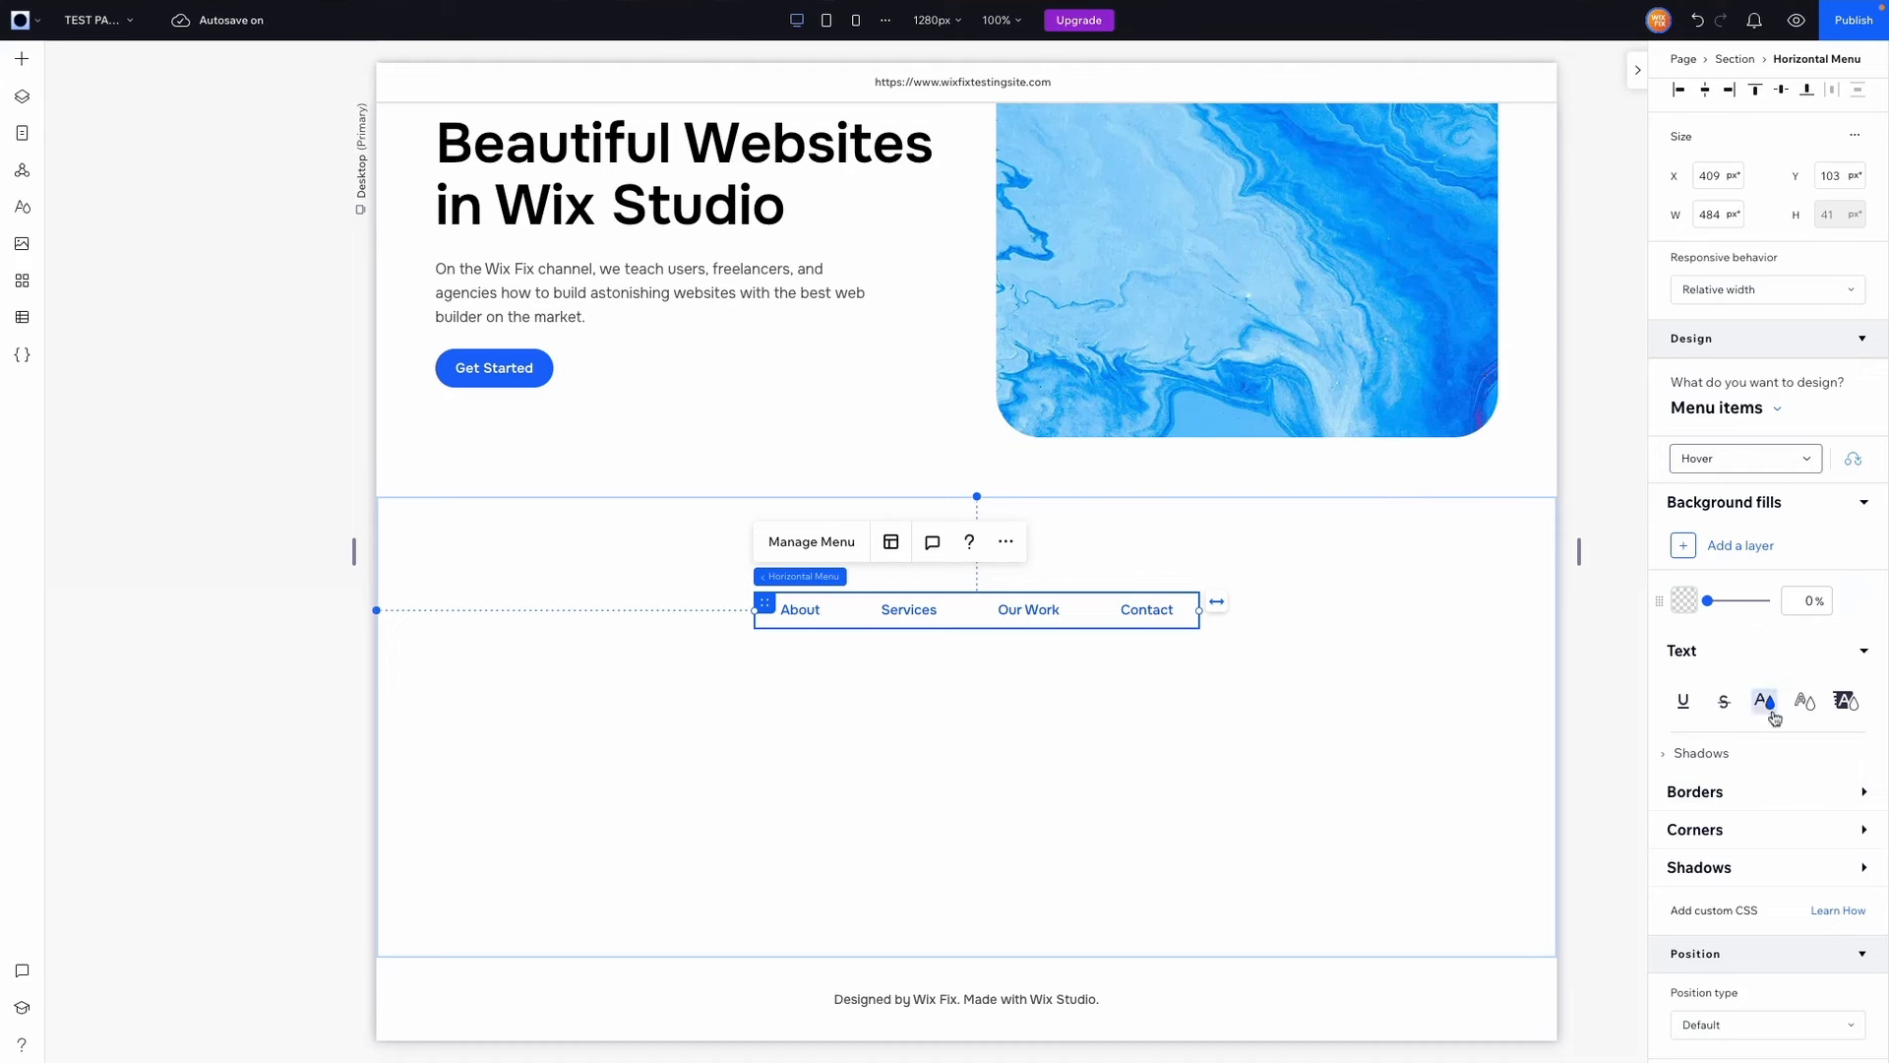
left_click(1764, 700)
left_click(1852, 785)
left_click(1858, 694)
left_click(1689, 705)
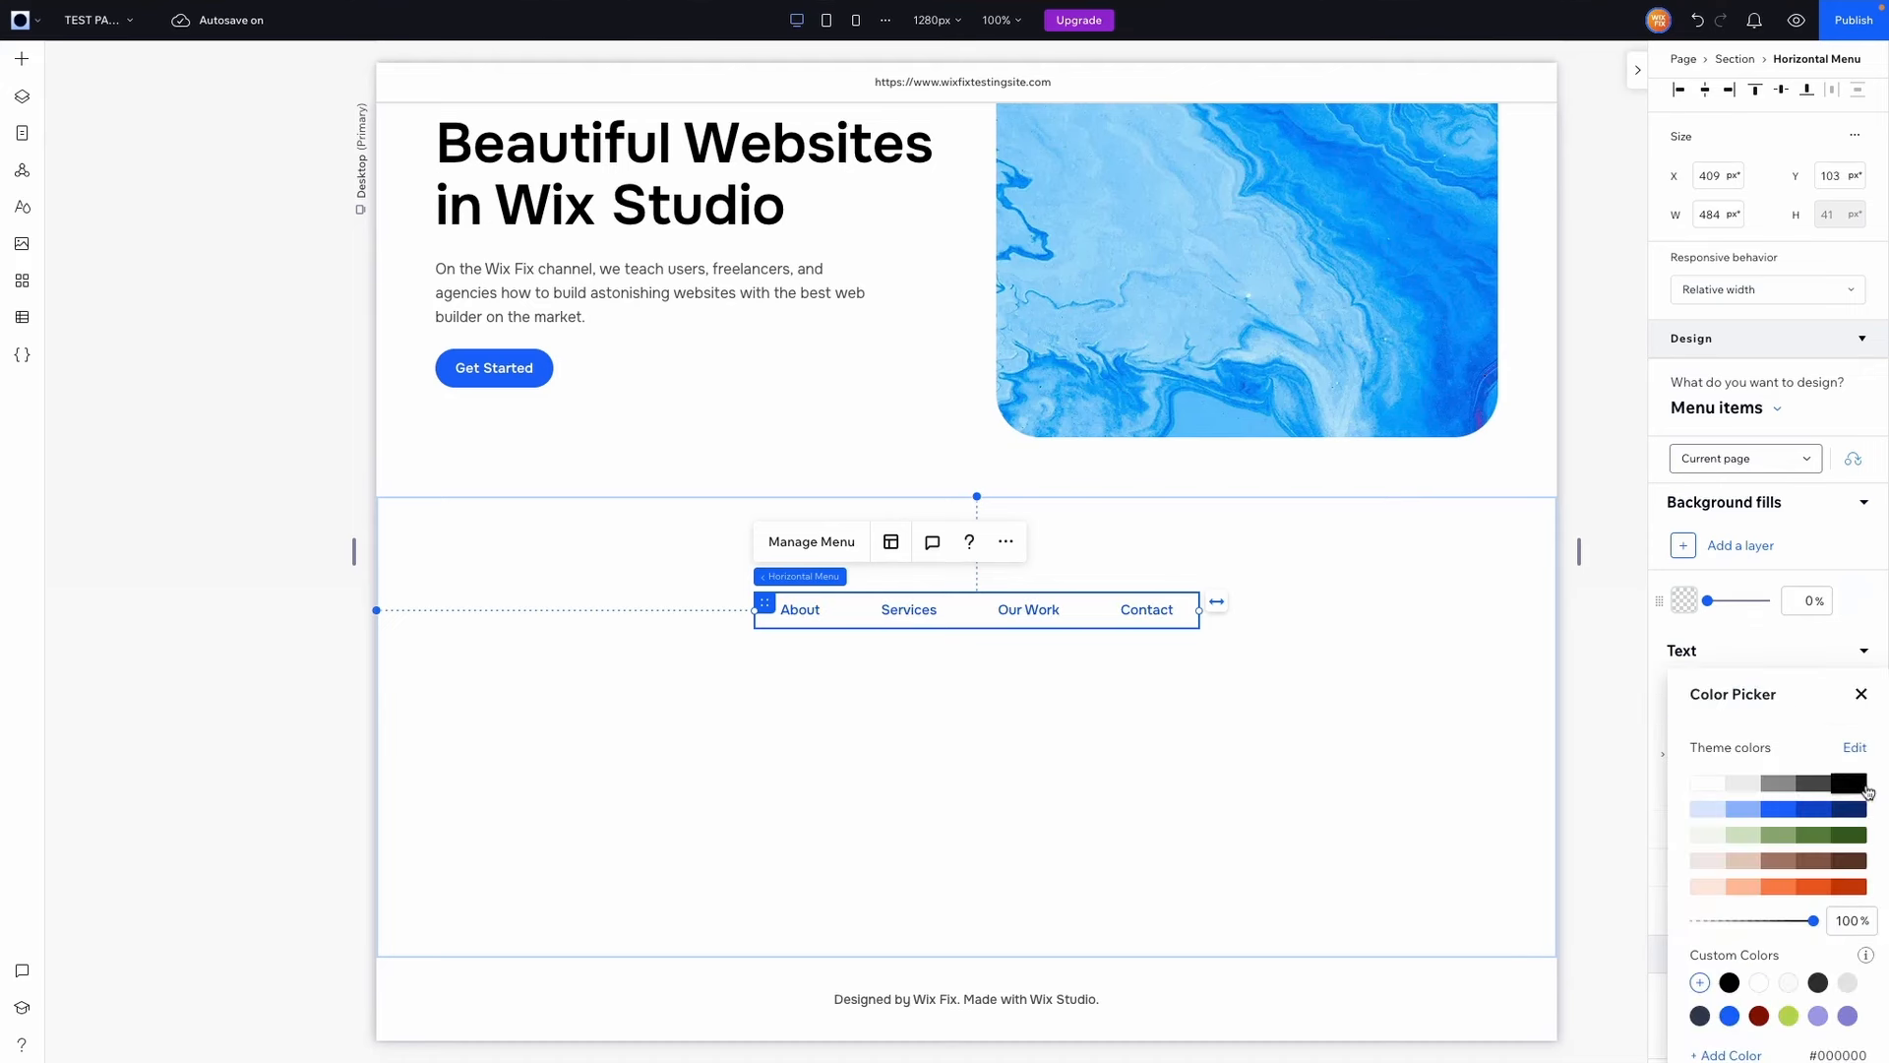
Step: Set the text color of the menu items' Current page state to black
left_click(1856, 785)
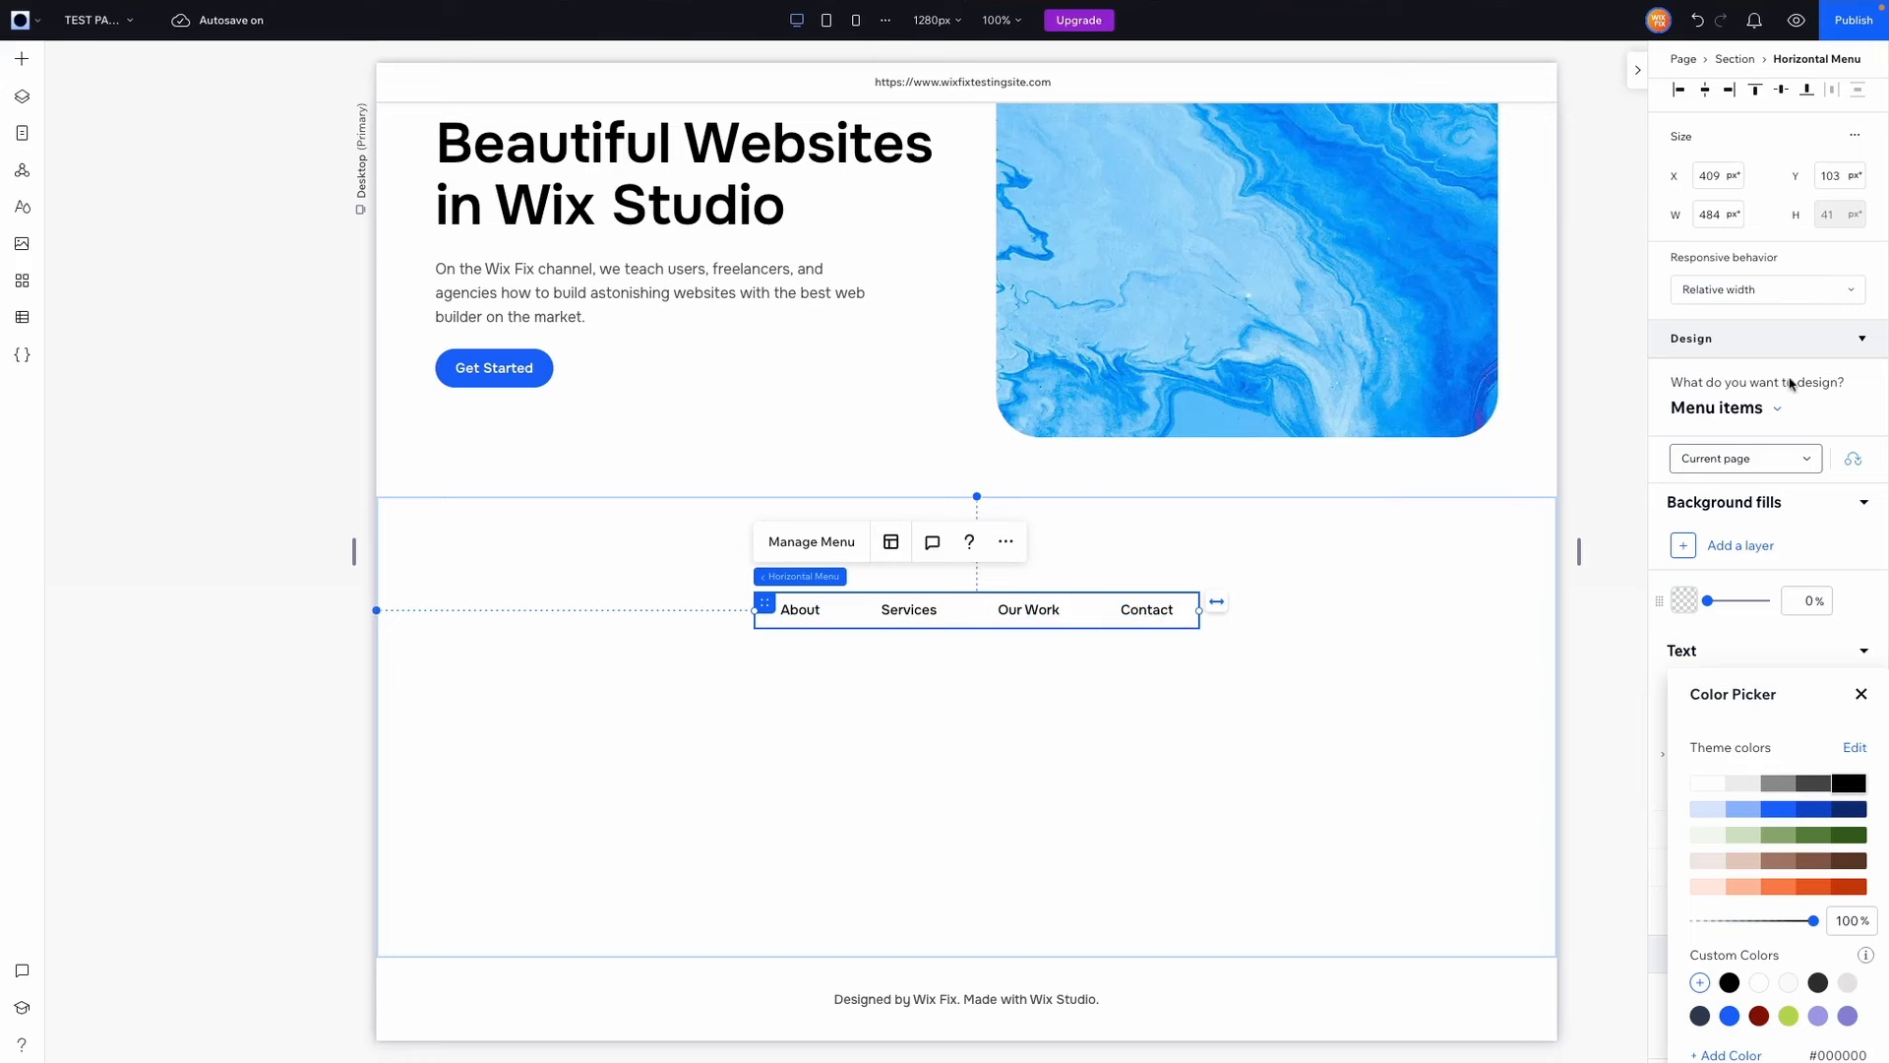
left_click(1732, 514)
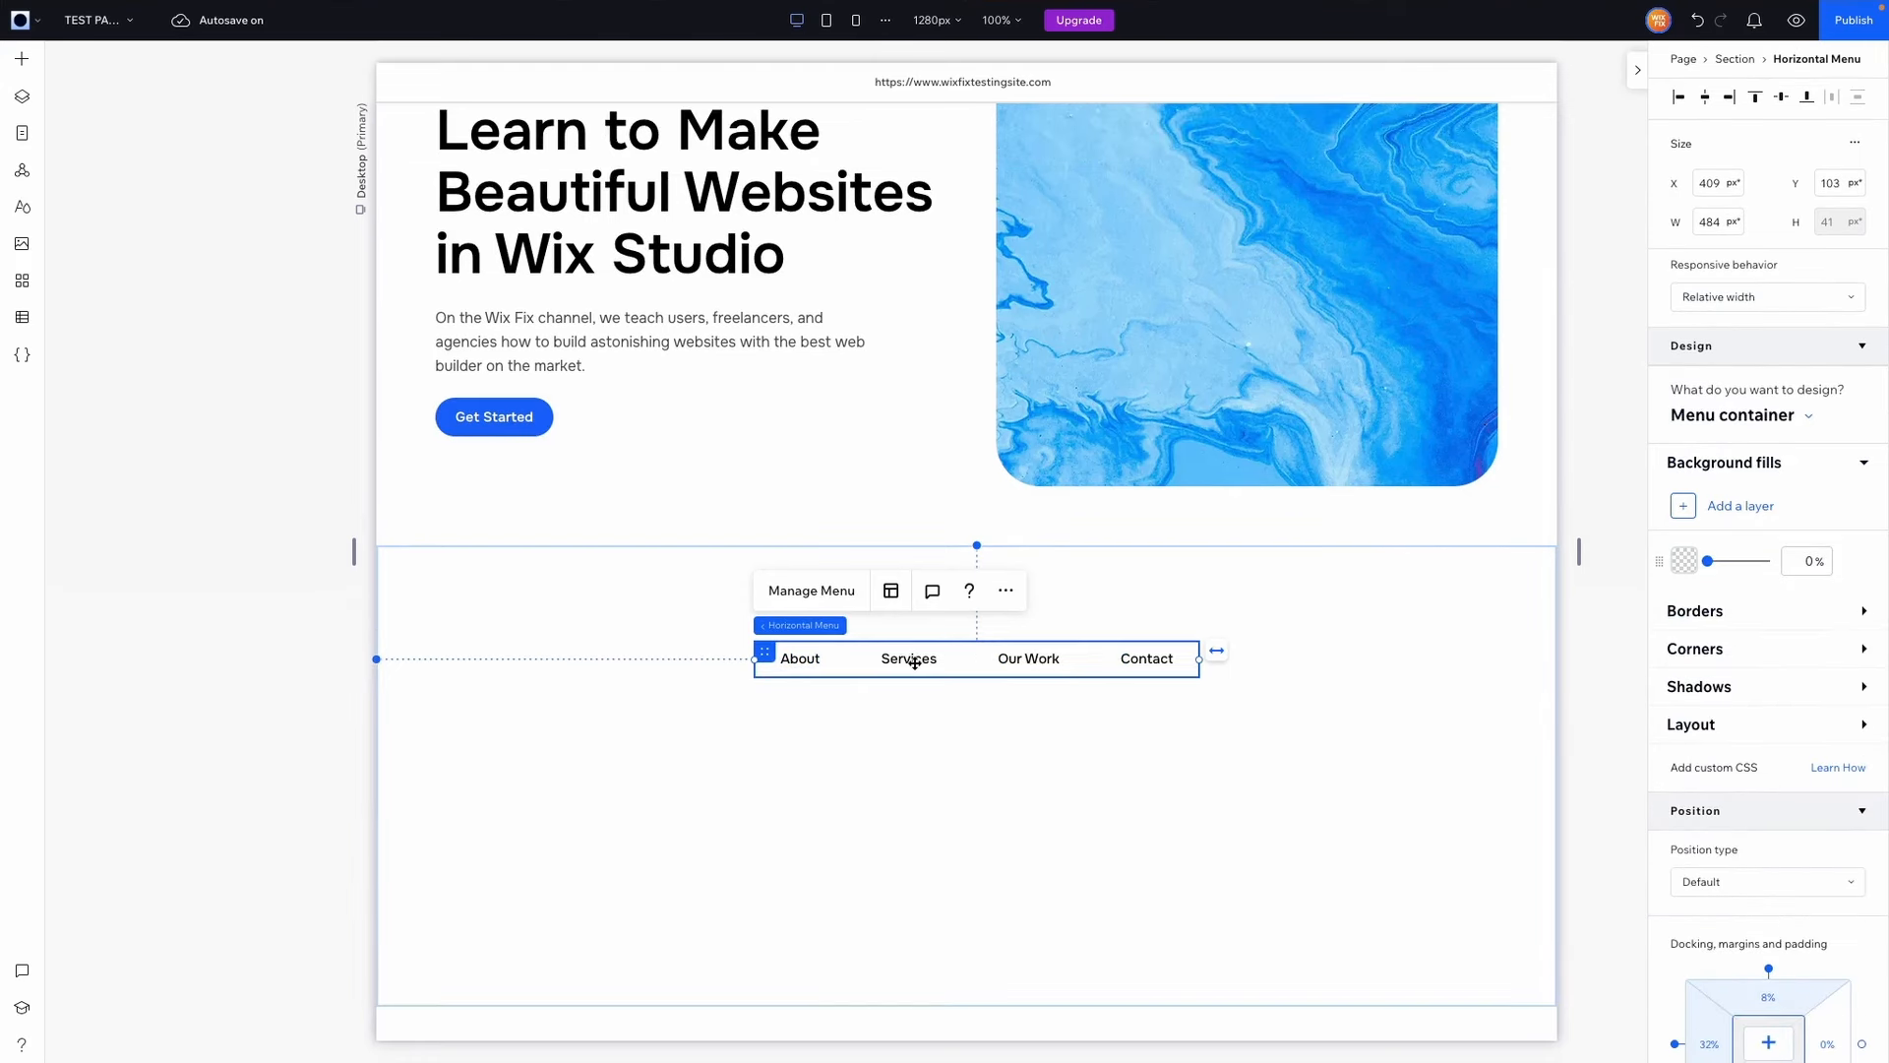
Step: Remove the Contact item from the horizontal menu and narrow the menu to about 337 px wide
left_click(805, 591)
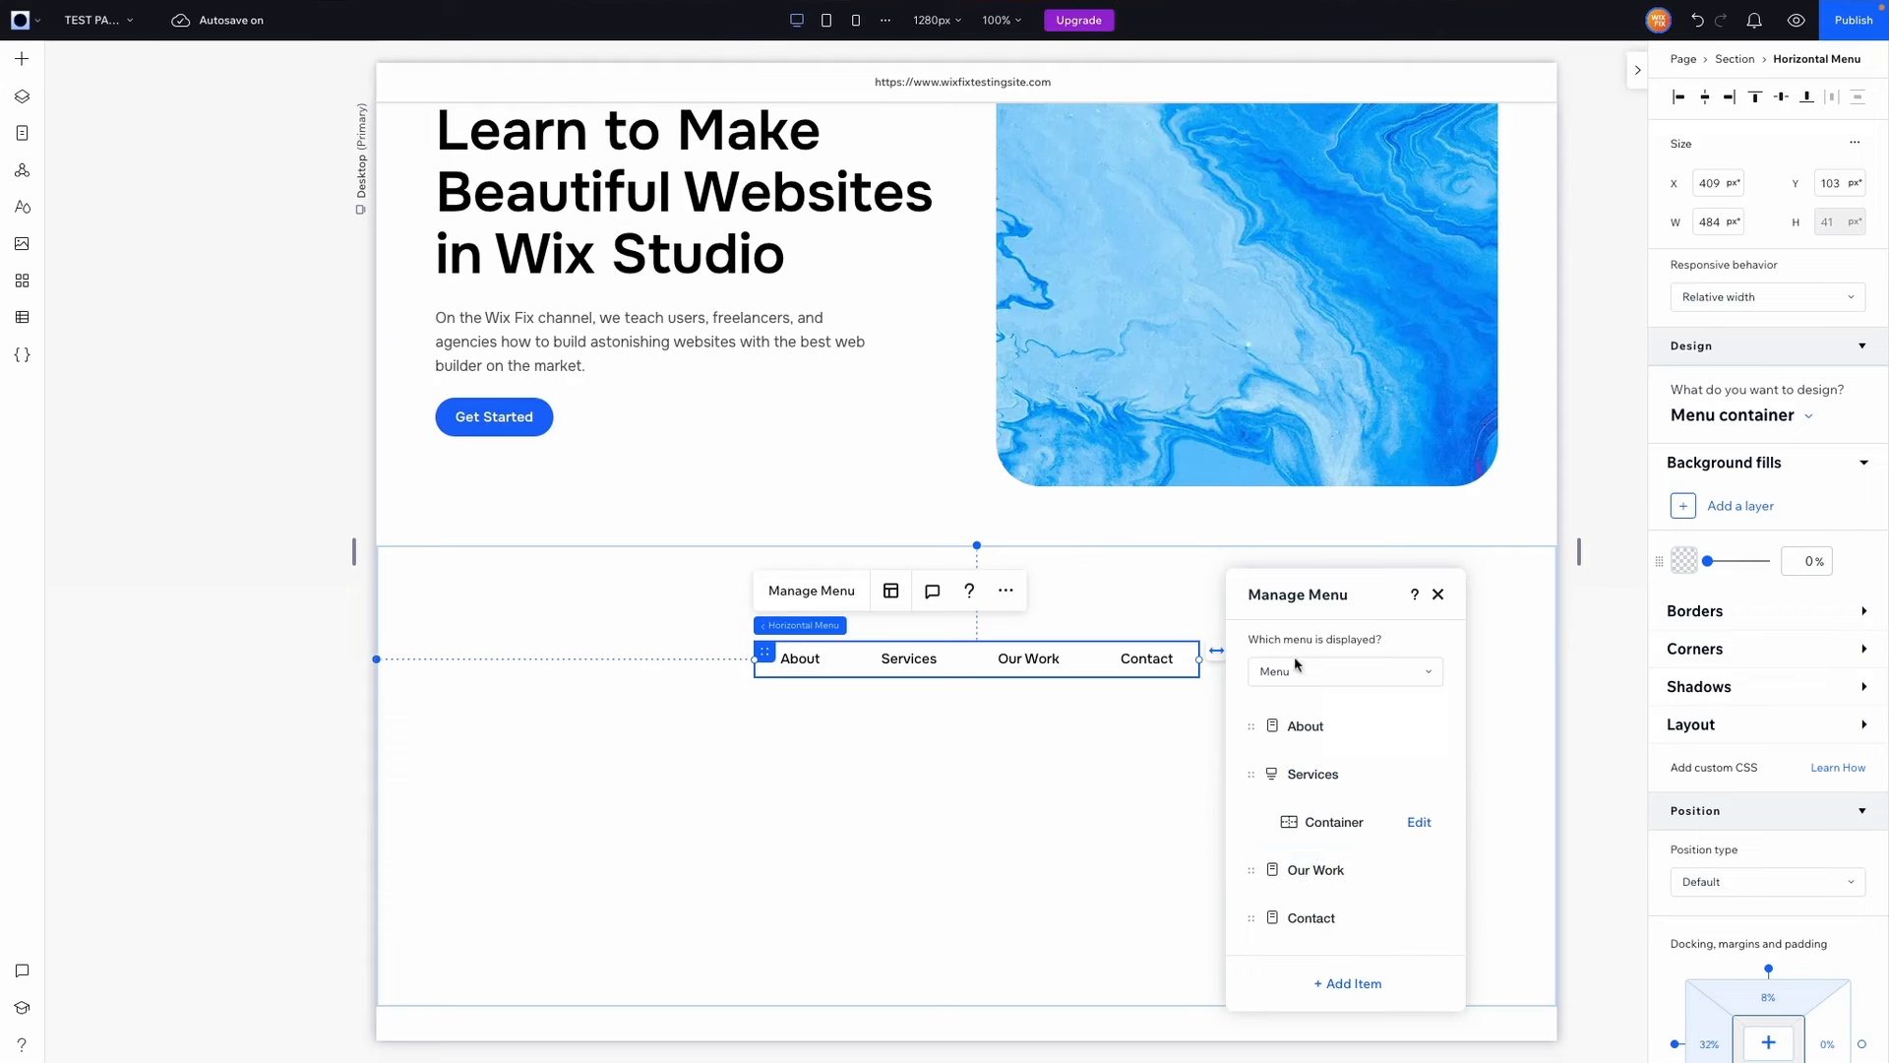
left_click(895, 730)
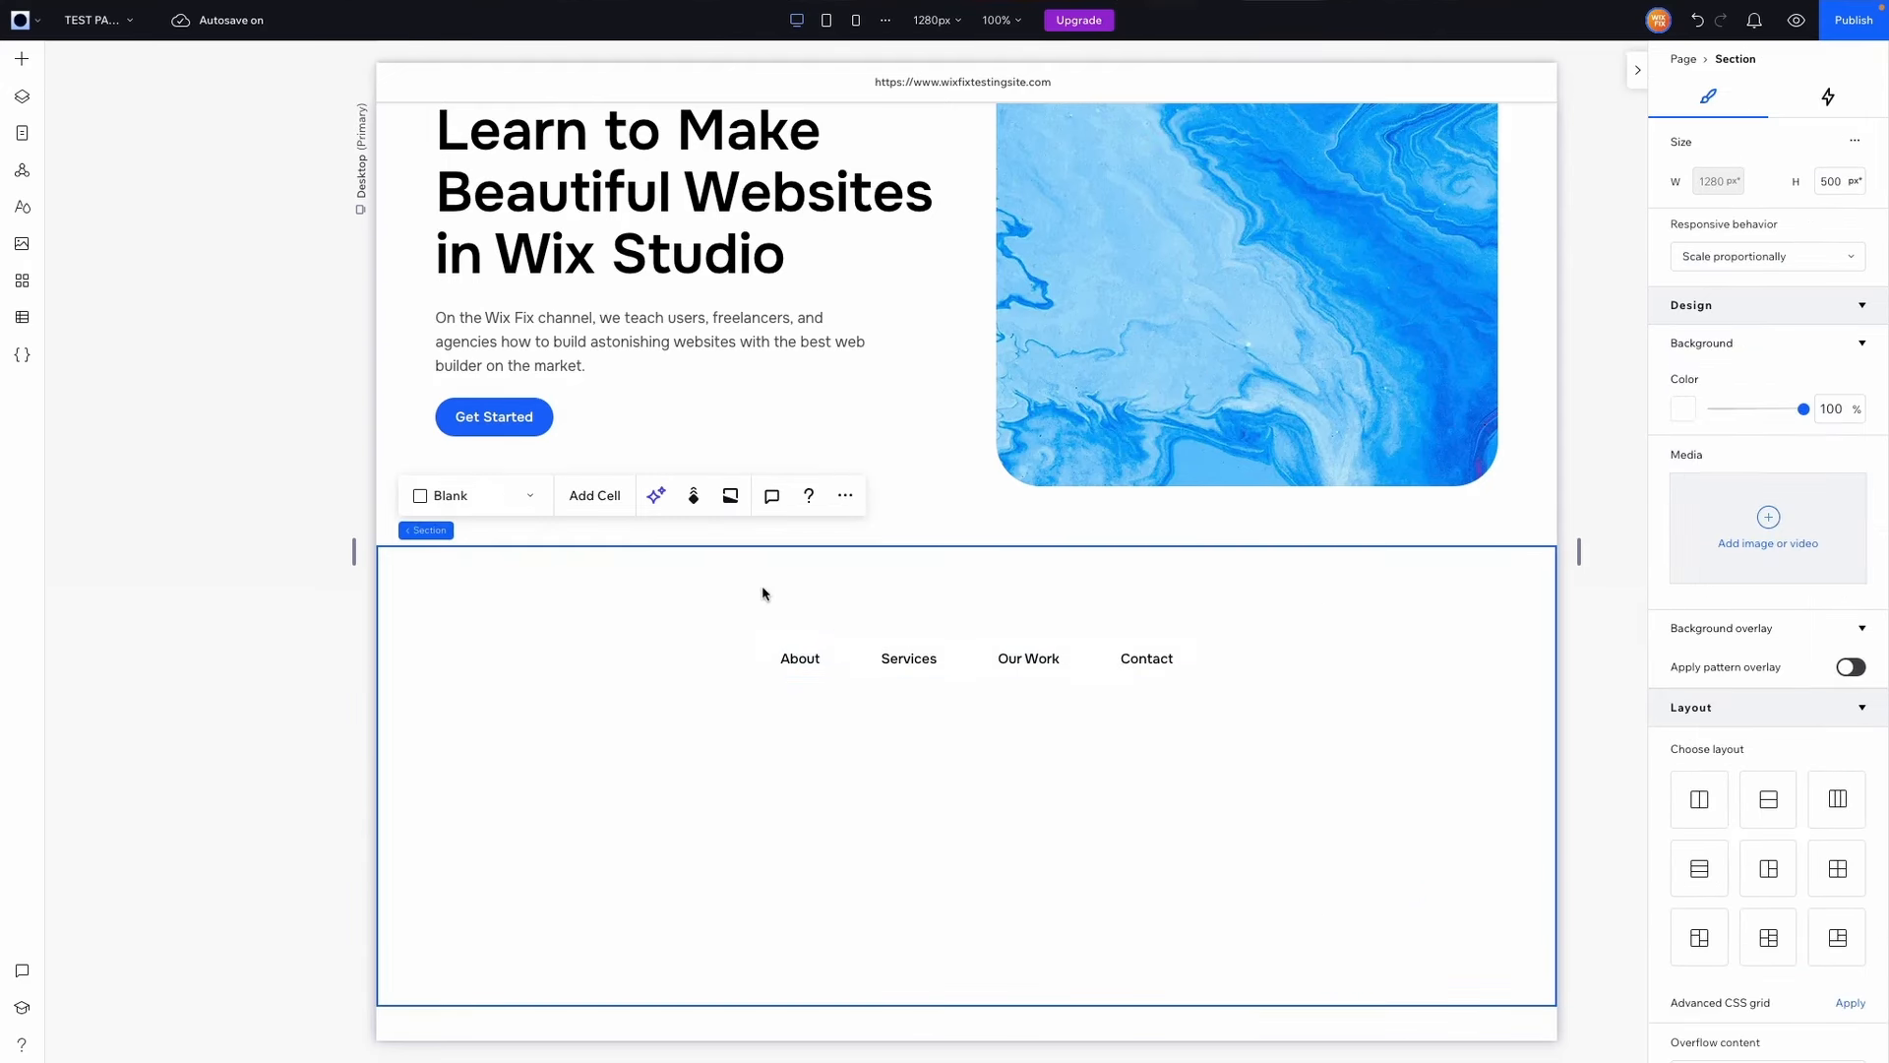
scroll(640, 394, "up", 2)
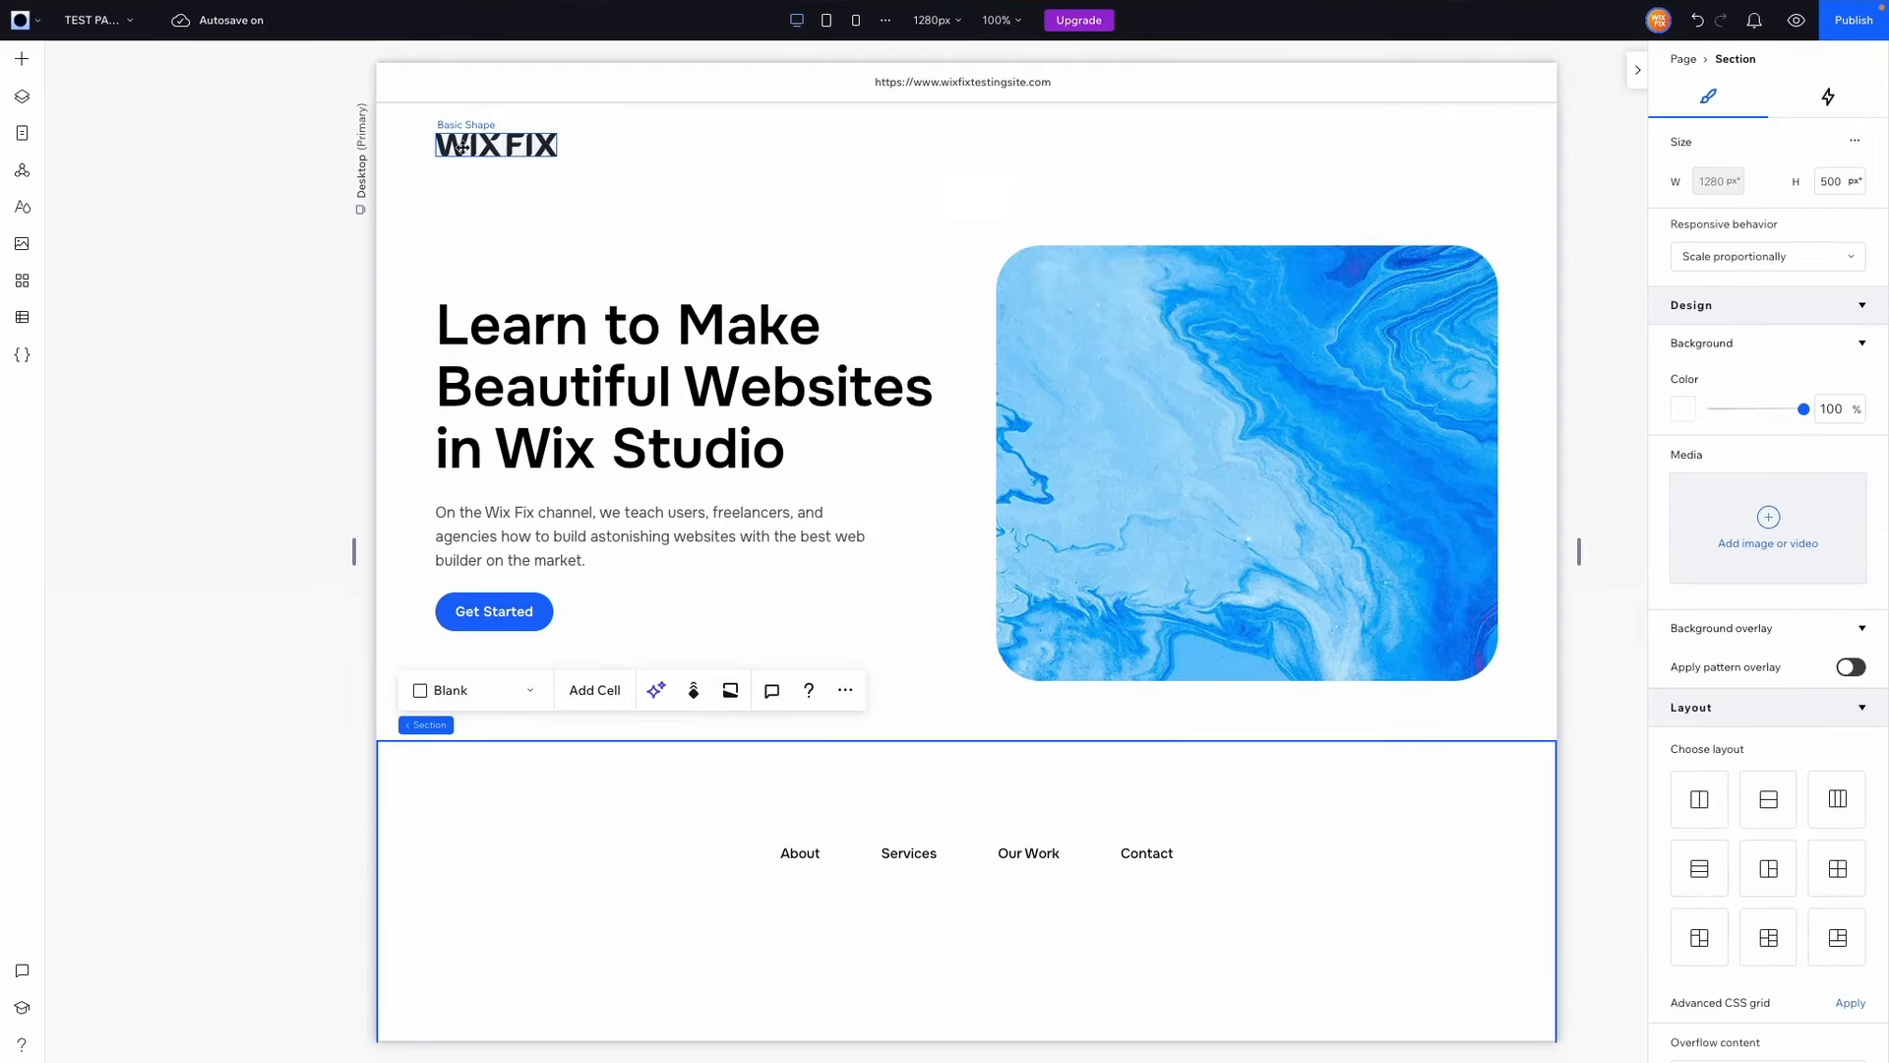
left_click(878, 858)
scroll(878, 856, "down", 1)
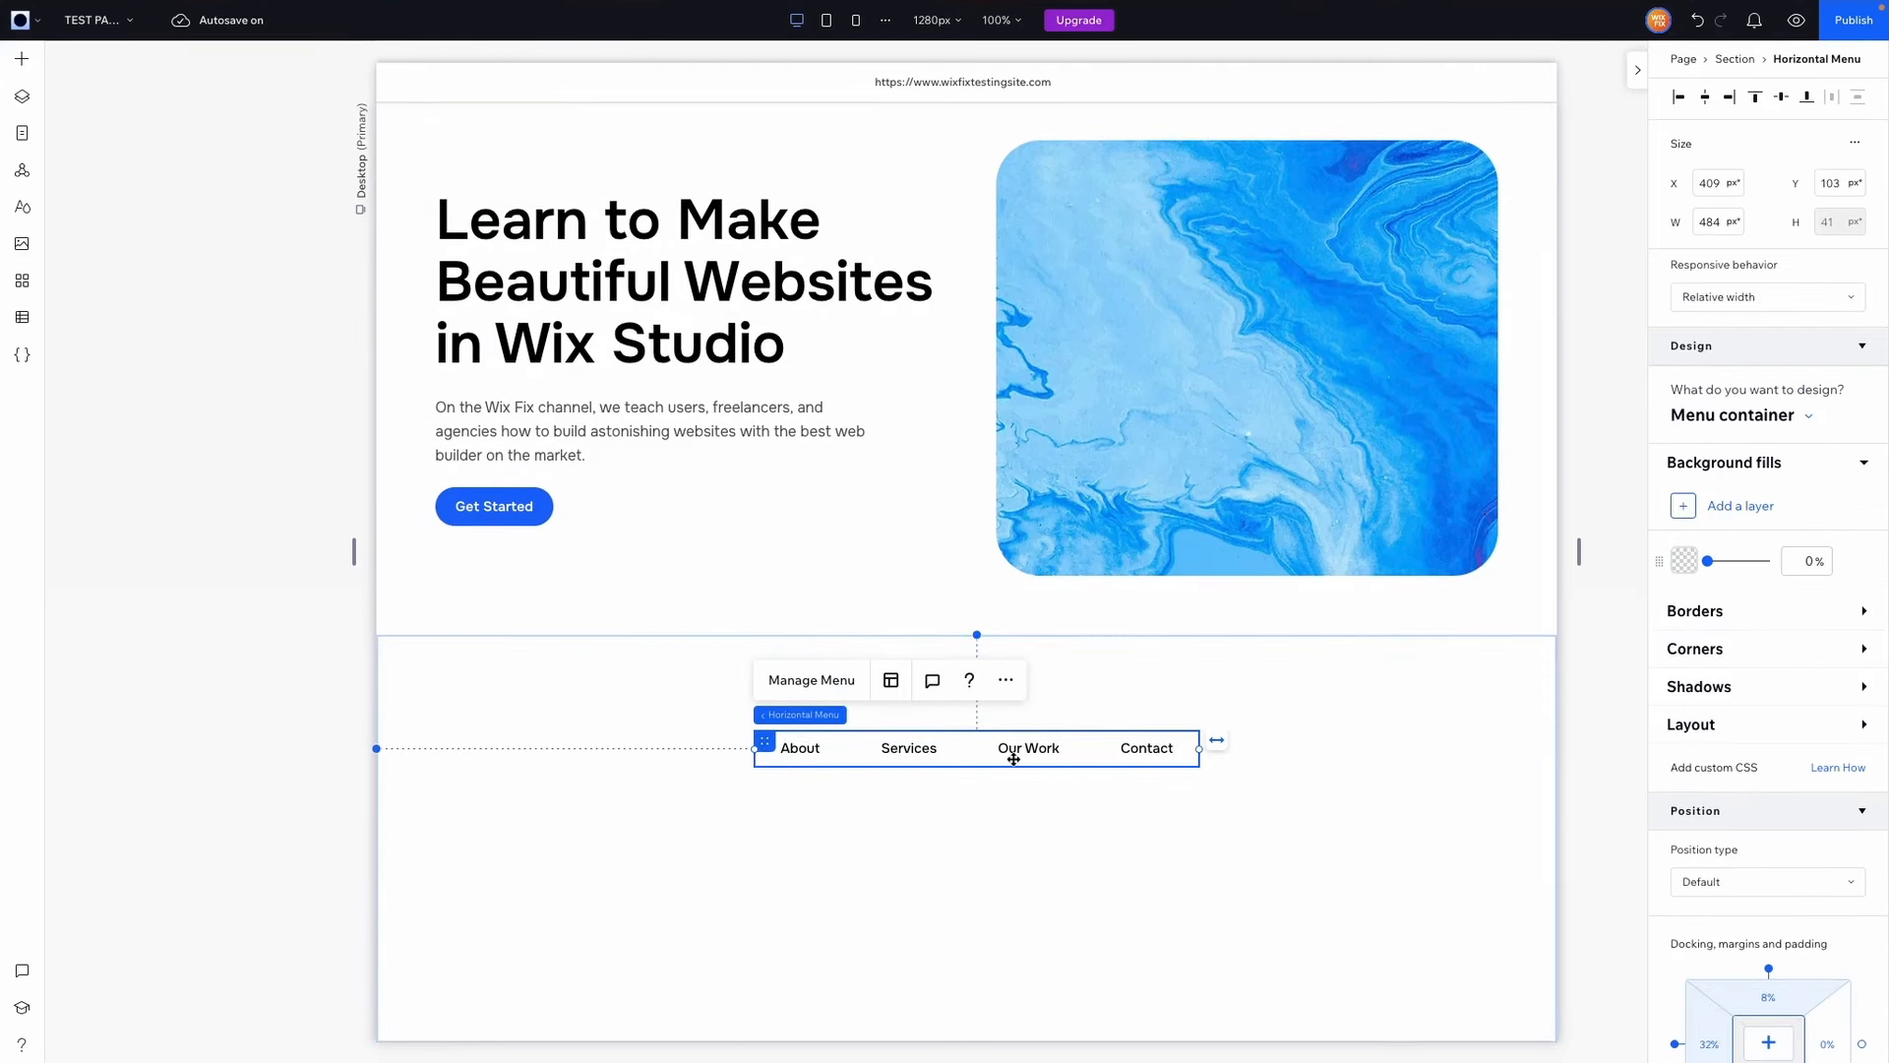
left_click(822, 679)
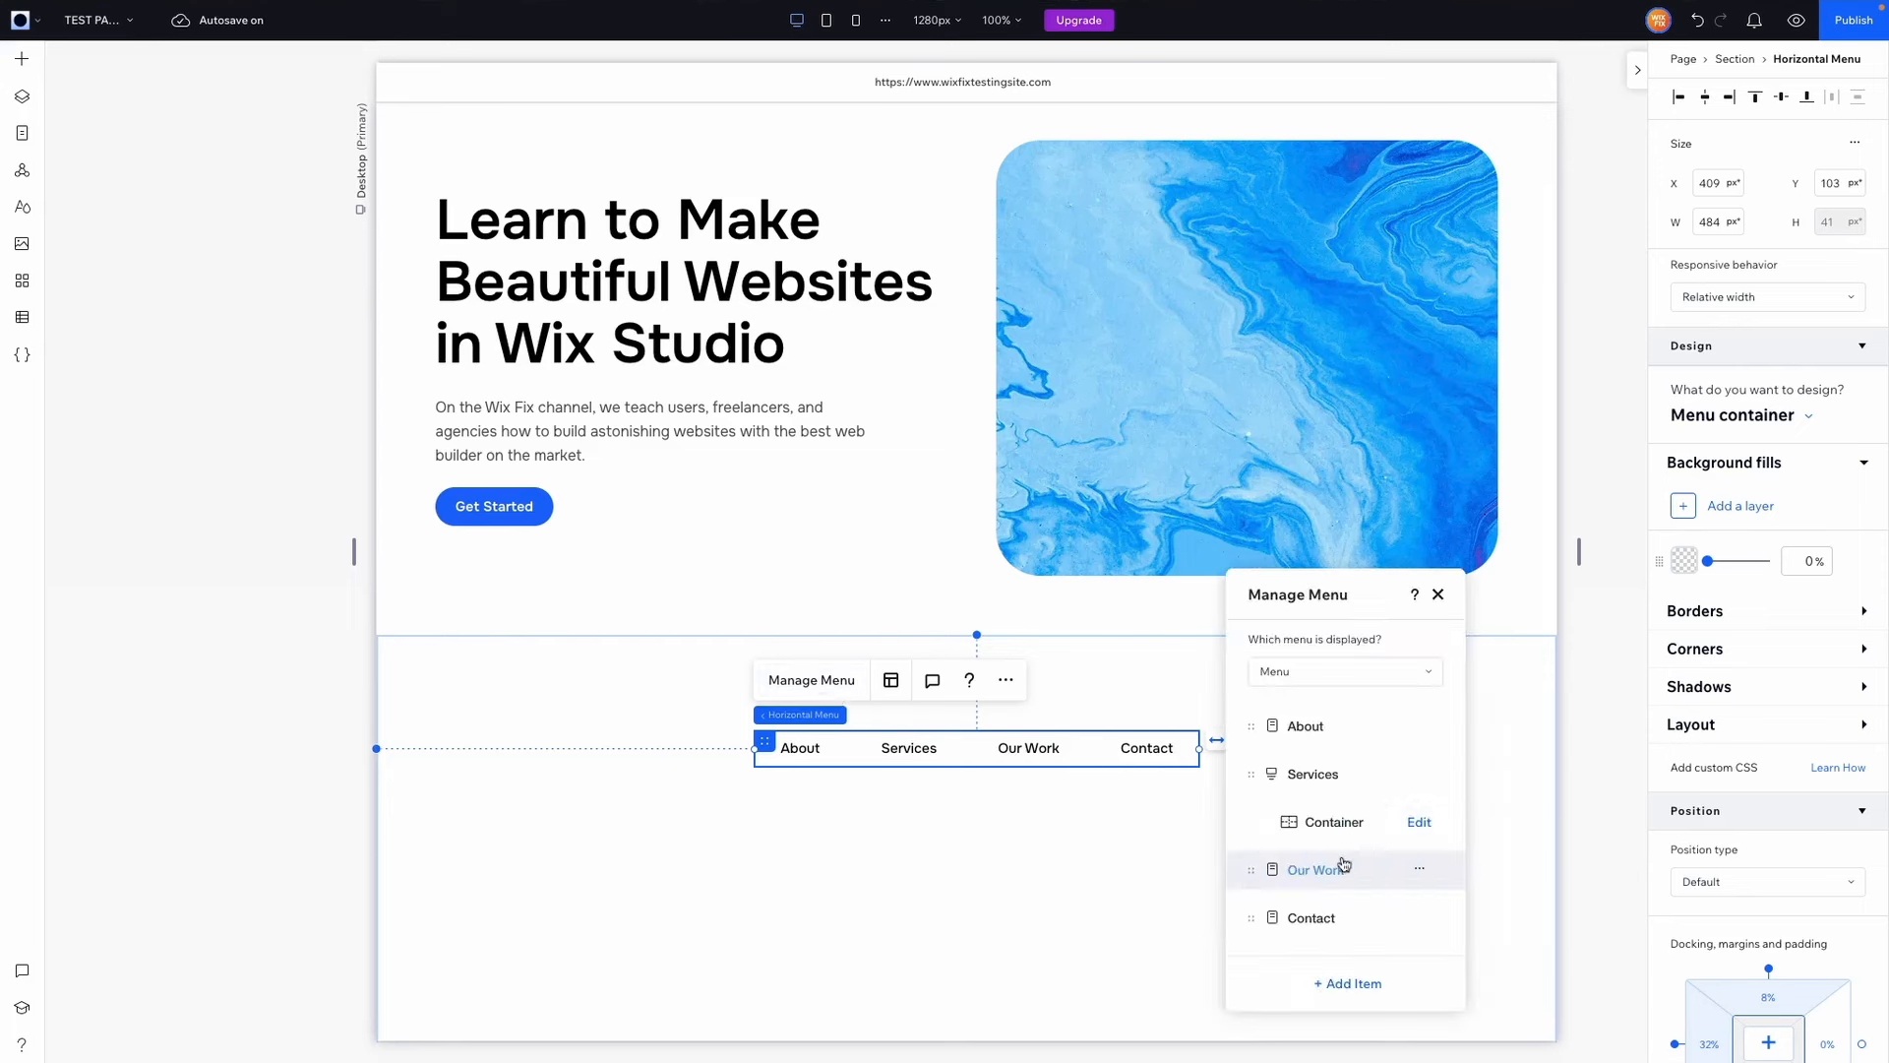
left_click(1421, 922)
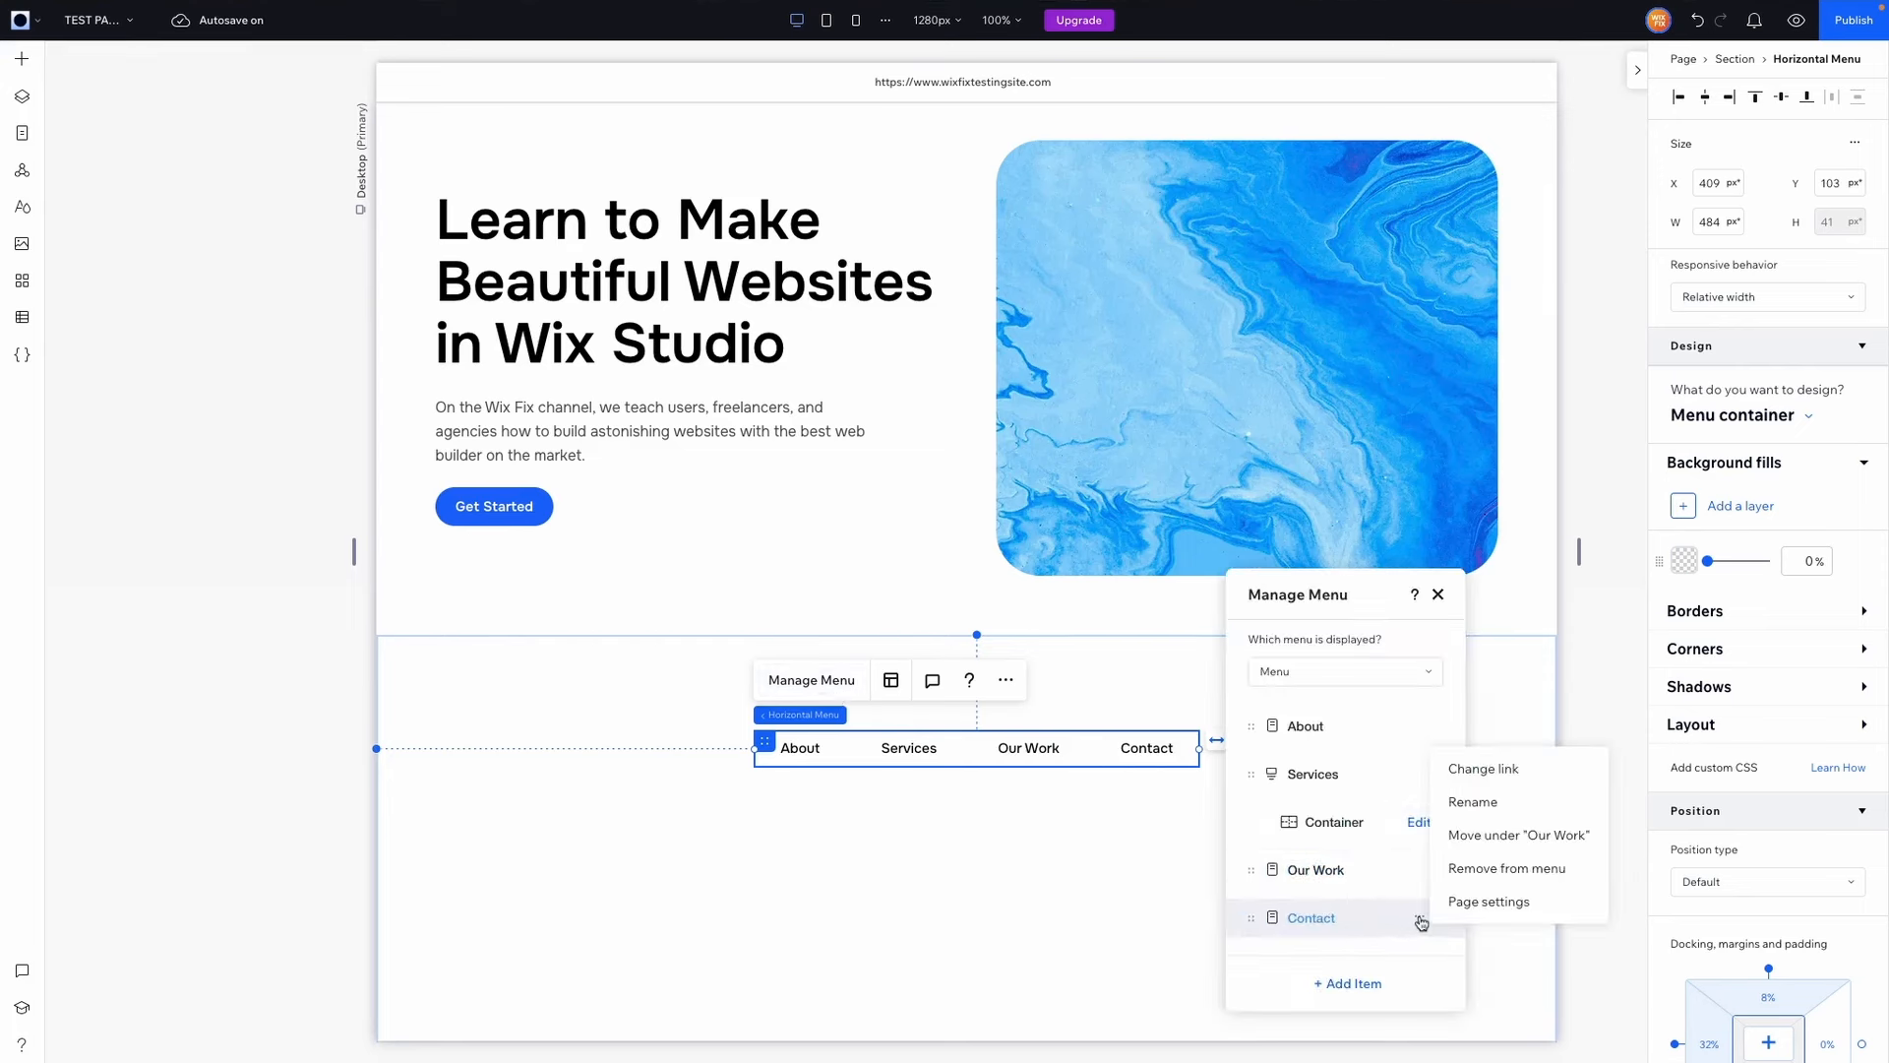
left_click(1501, 871)
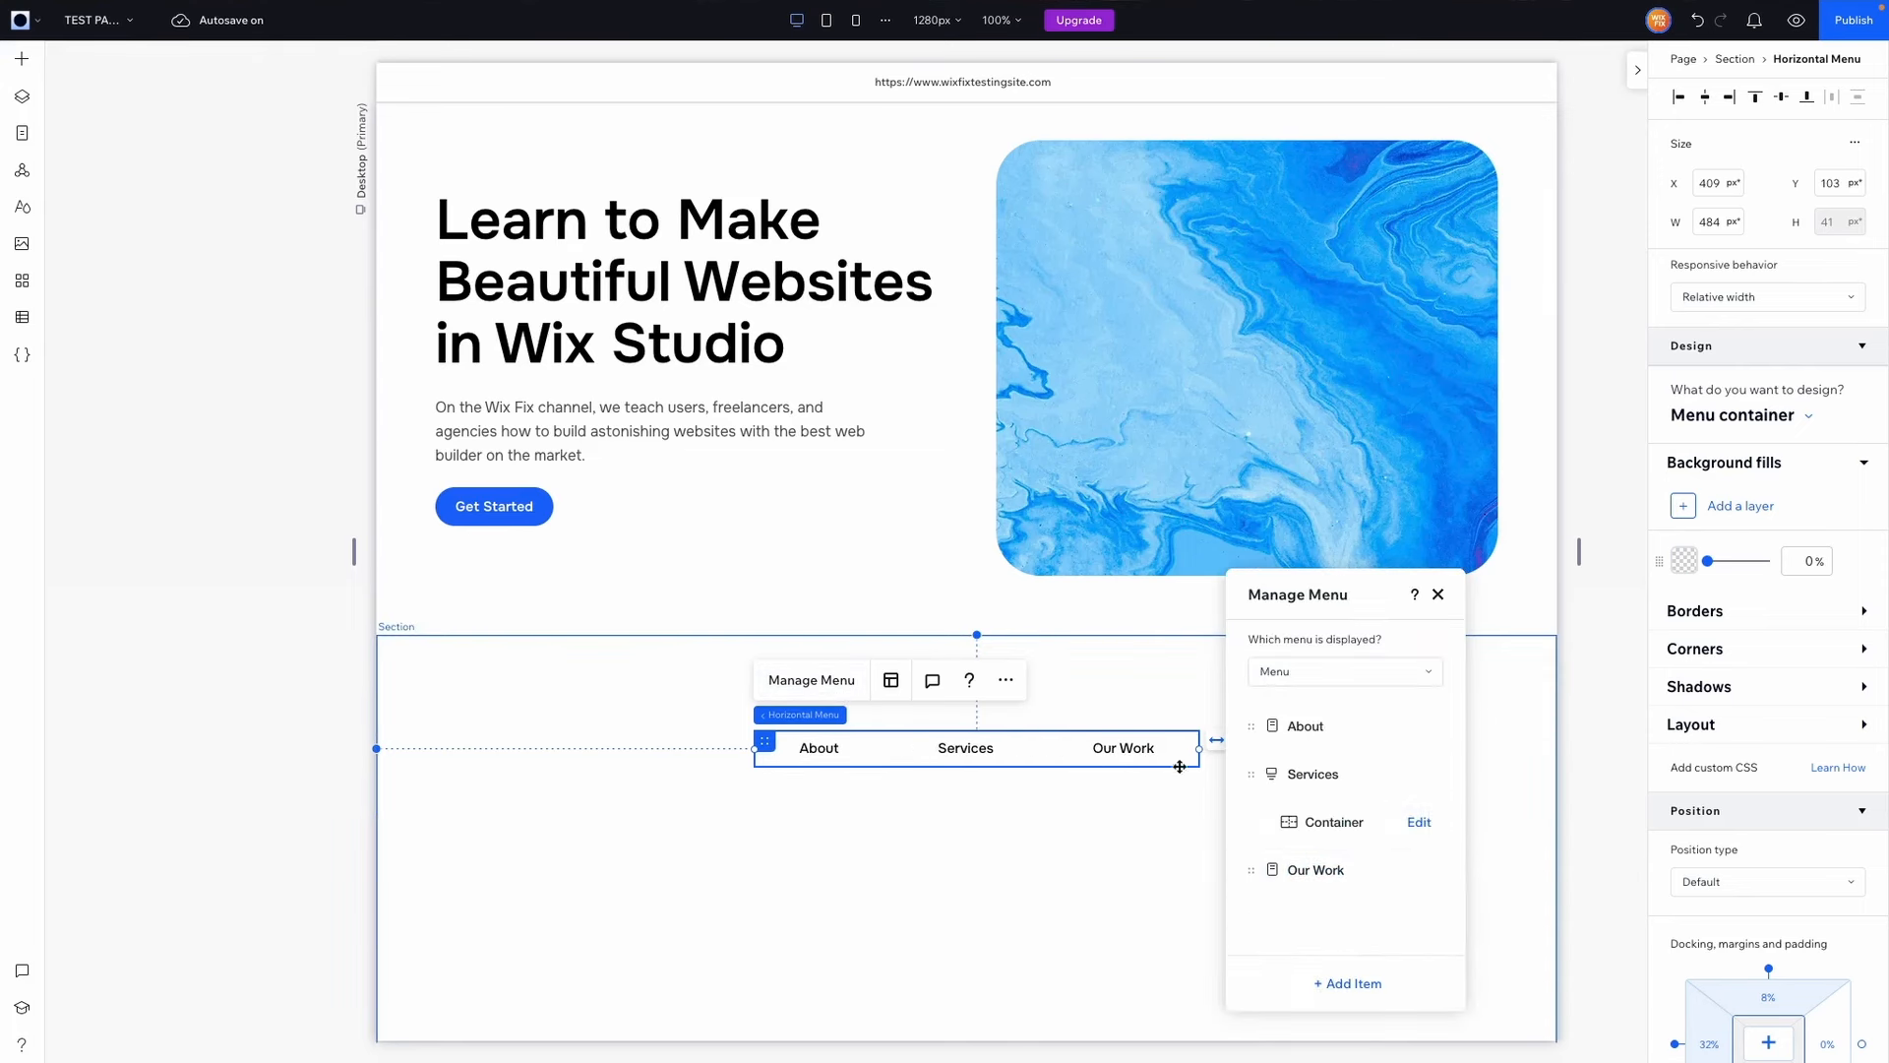
left_click_drag(1199, 748, 1082, 759)
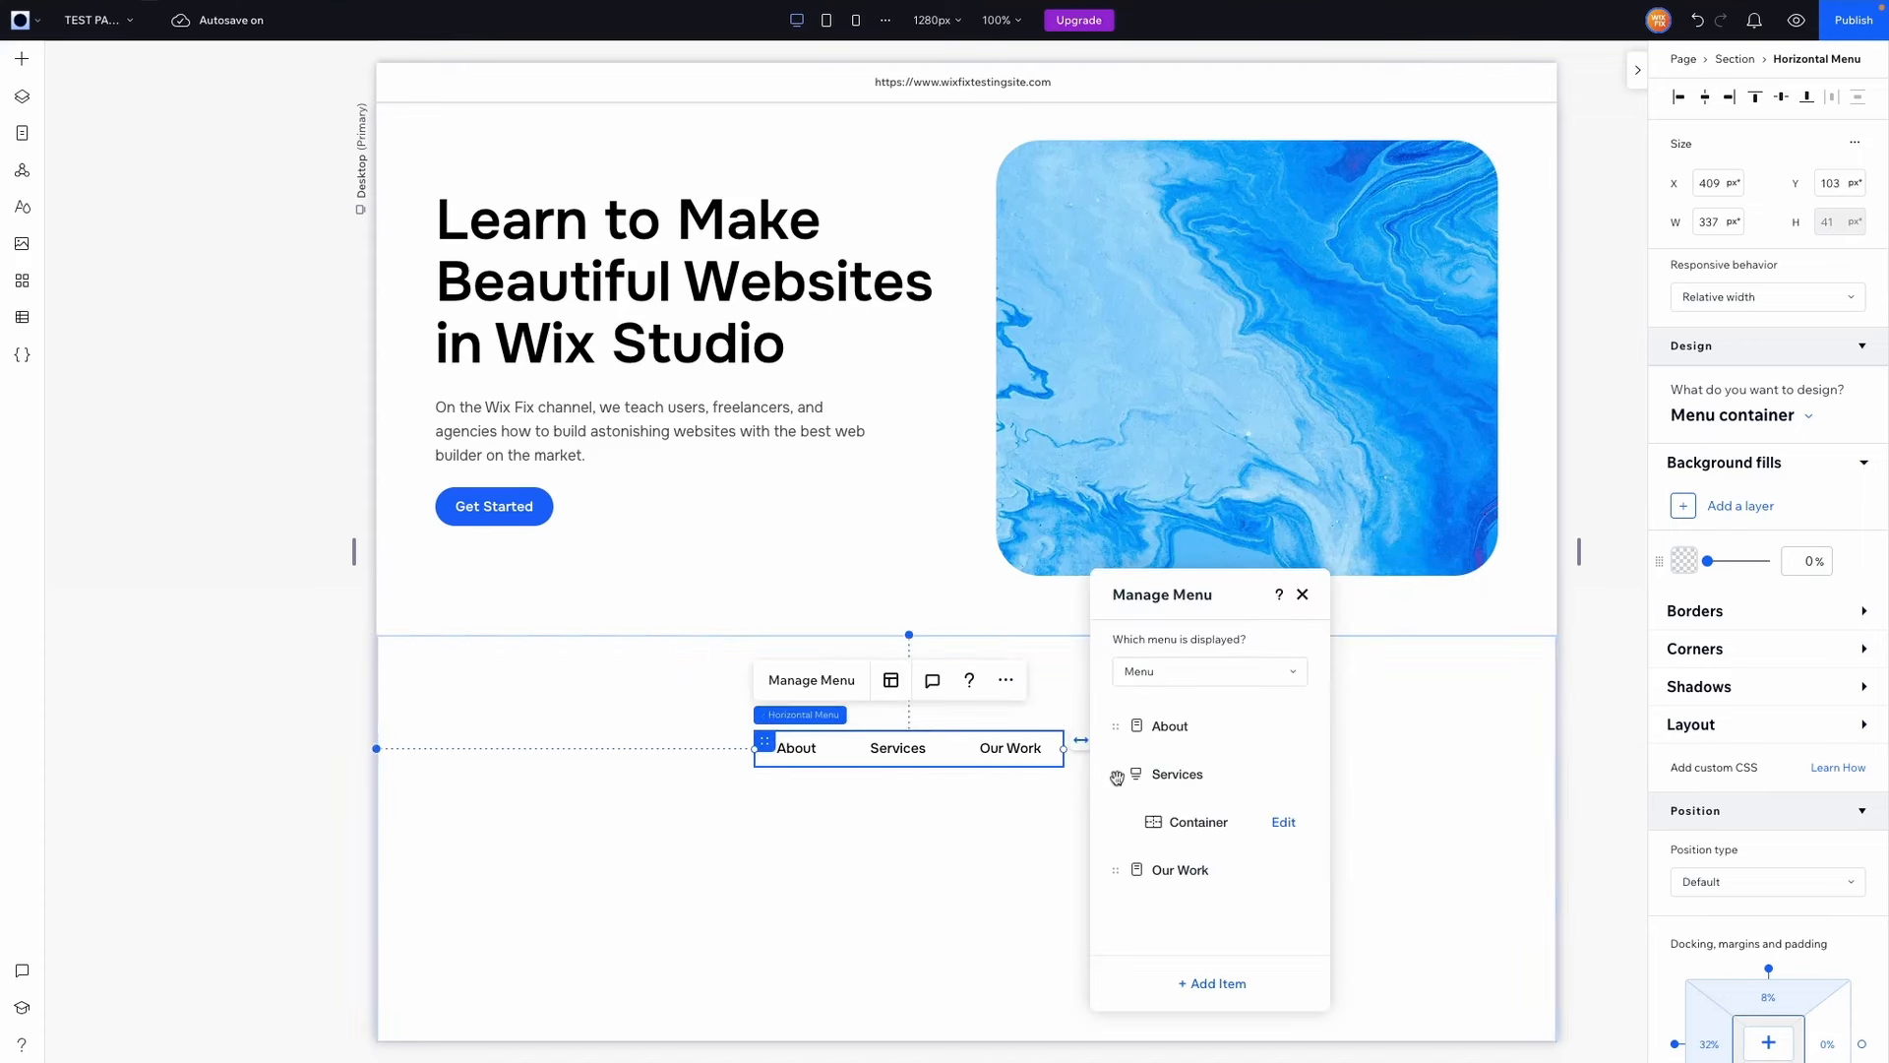
left_click(1004, 823)
Step: Copy the hero's Get Started button into the blank section and place it just right of the menu's Our Work item
left_click(483, 506)
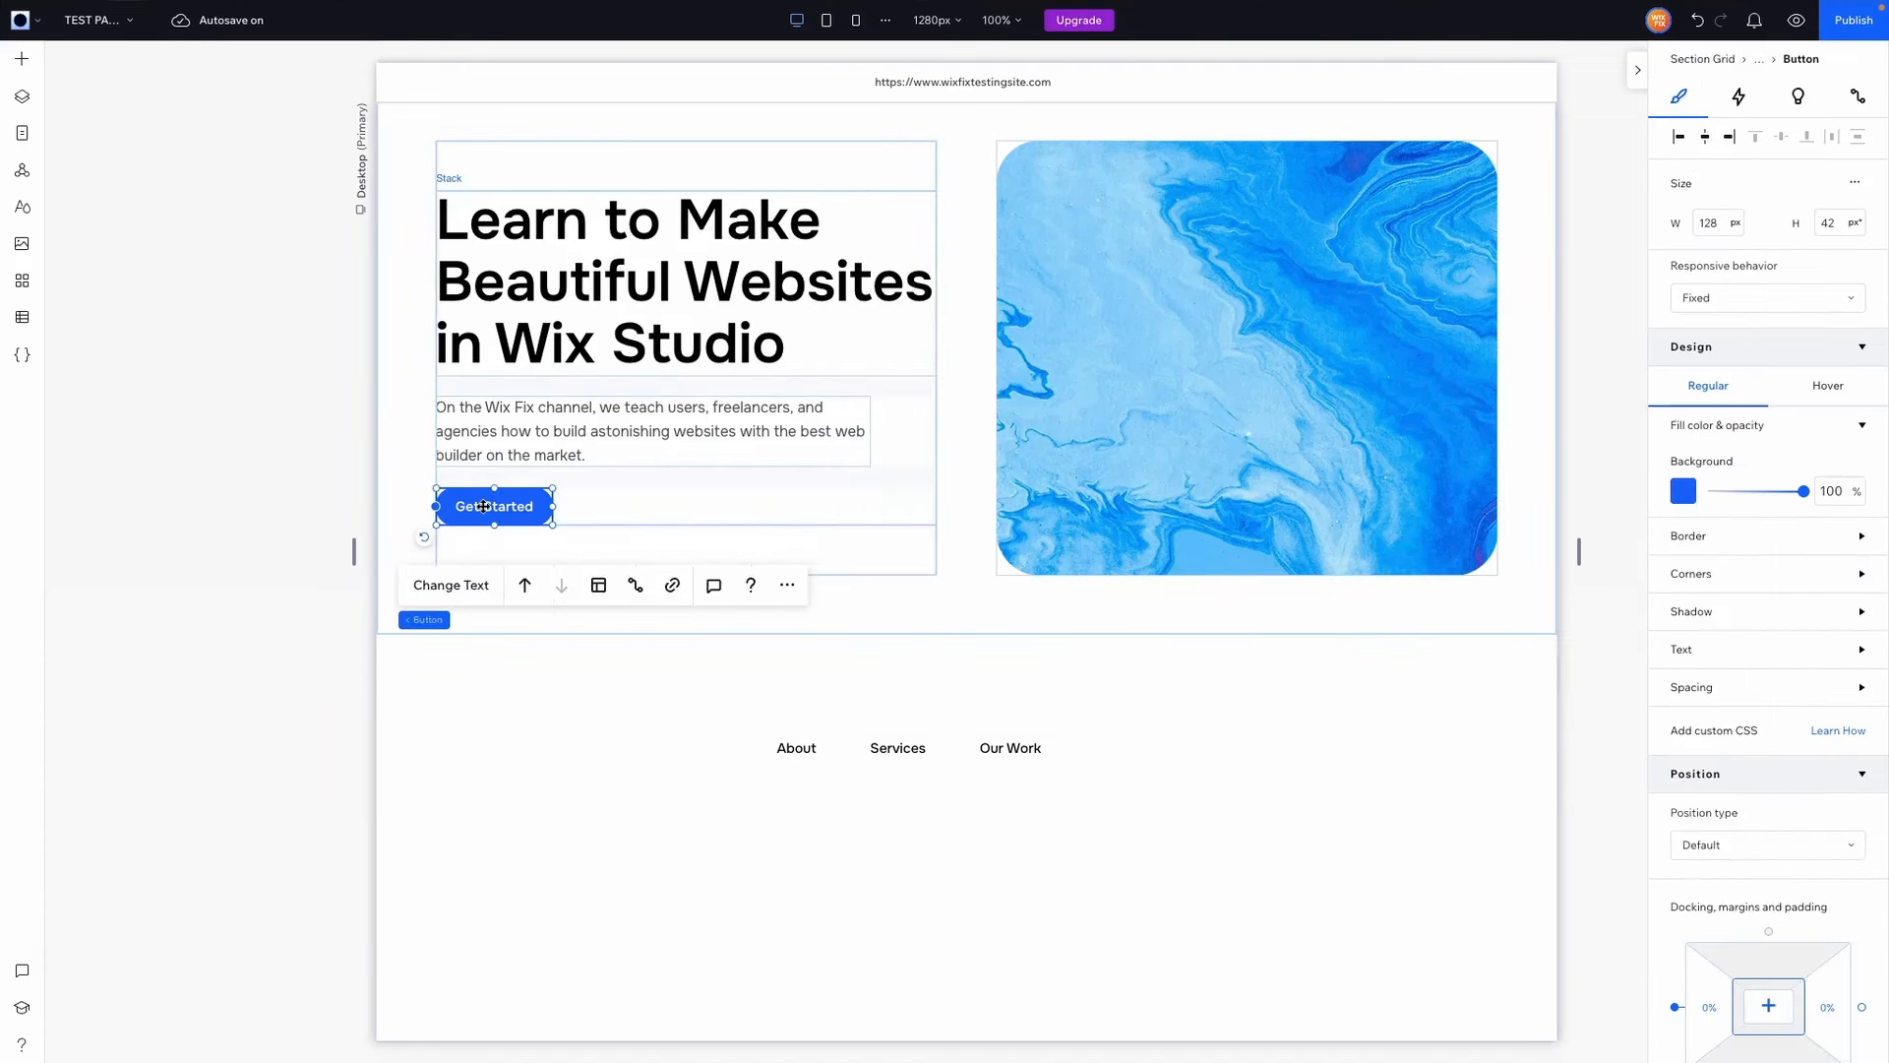
left_click(1196, 787)
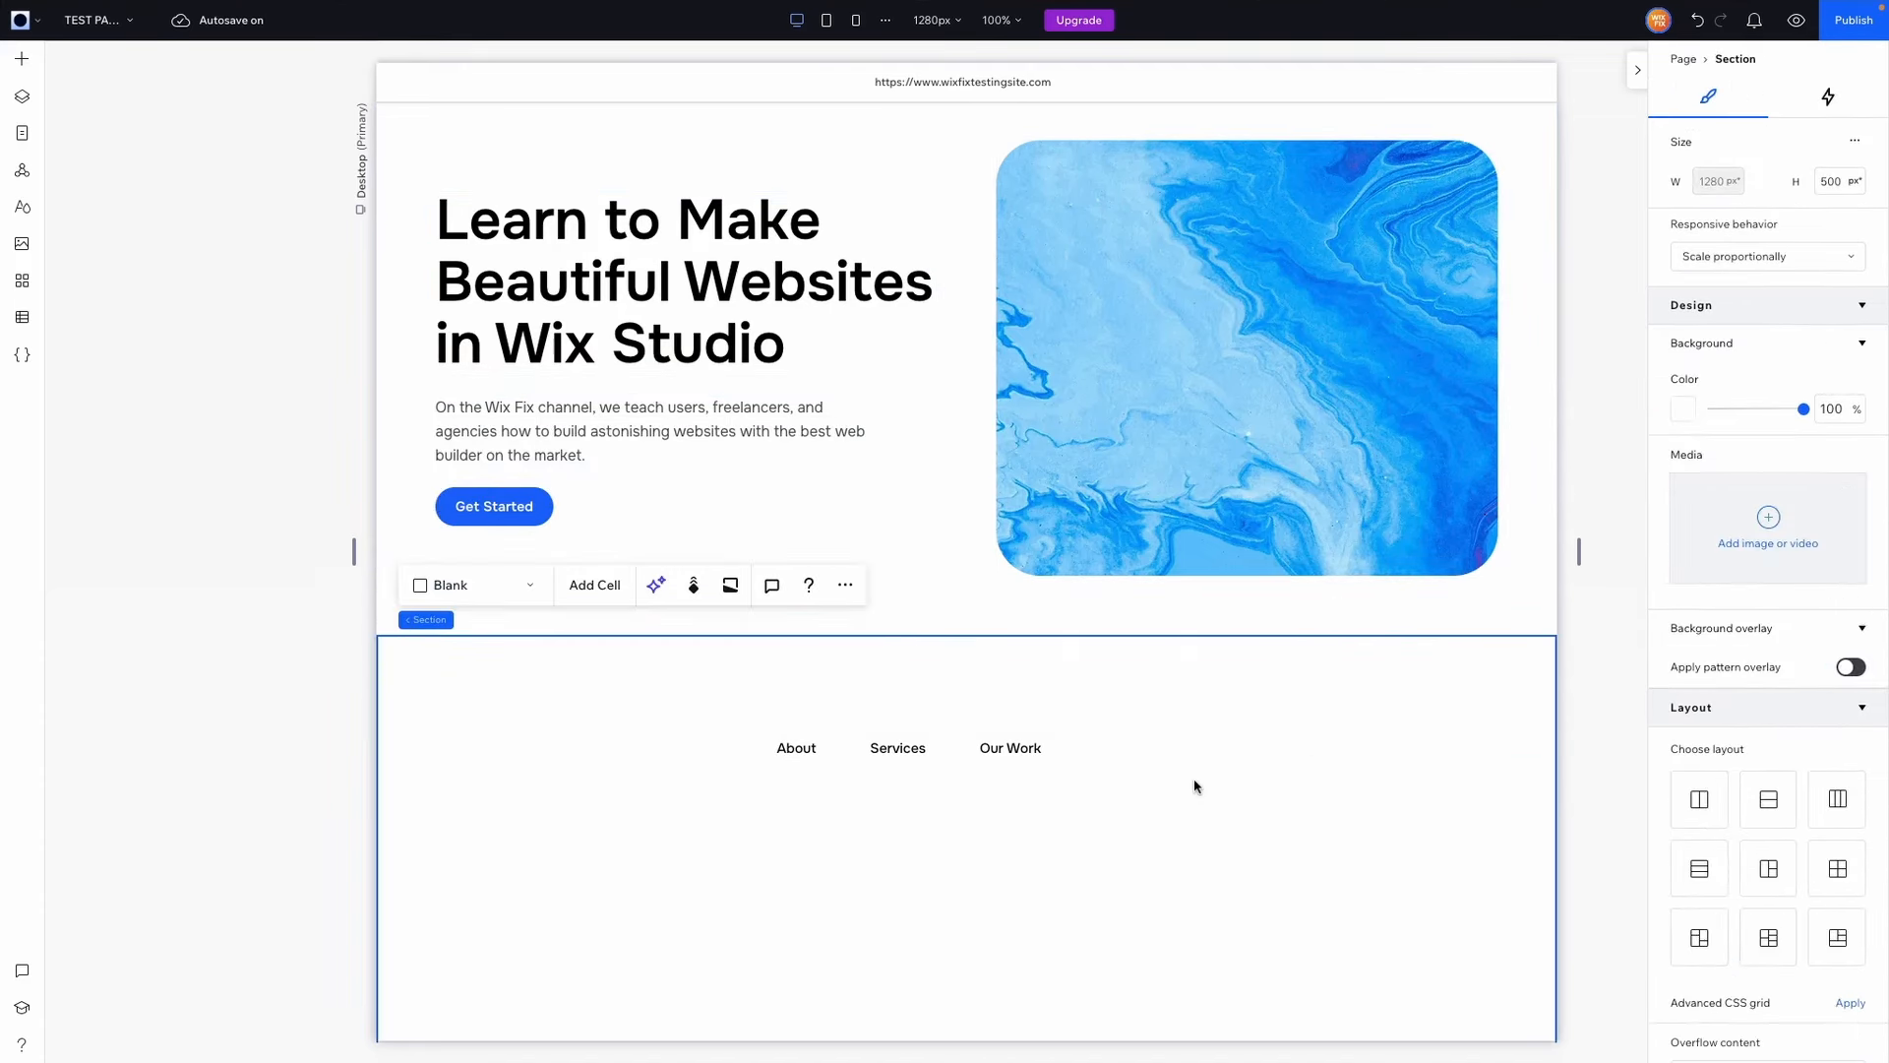
key("super+v")
left_click_drag(954, 854, 1139, 756)
Step: Link the copied Get Started button to a page of the site
left_click(1276, 679)
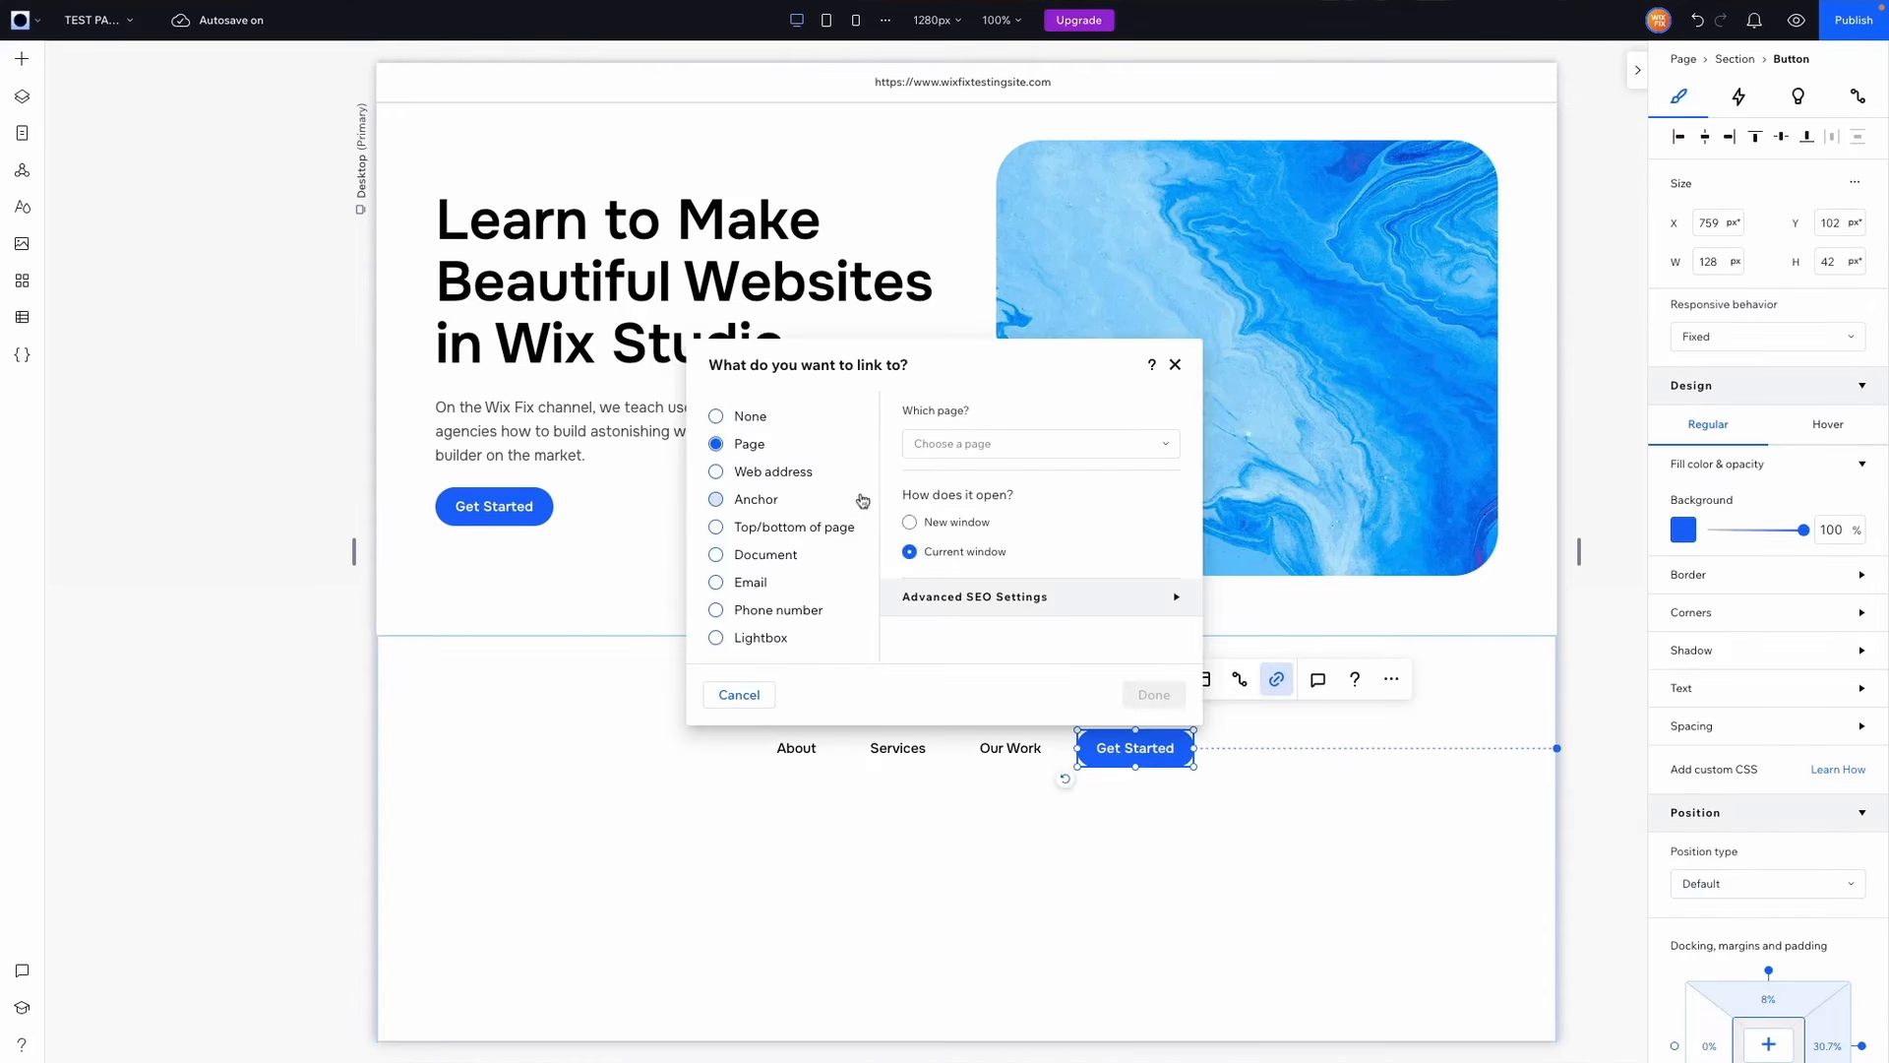
left_click(964, 722)
left_click(1155, 700)
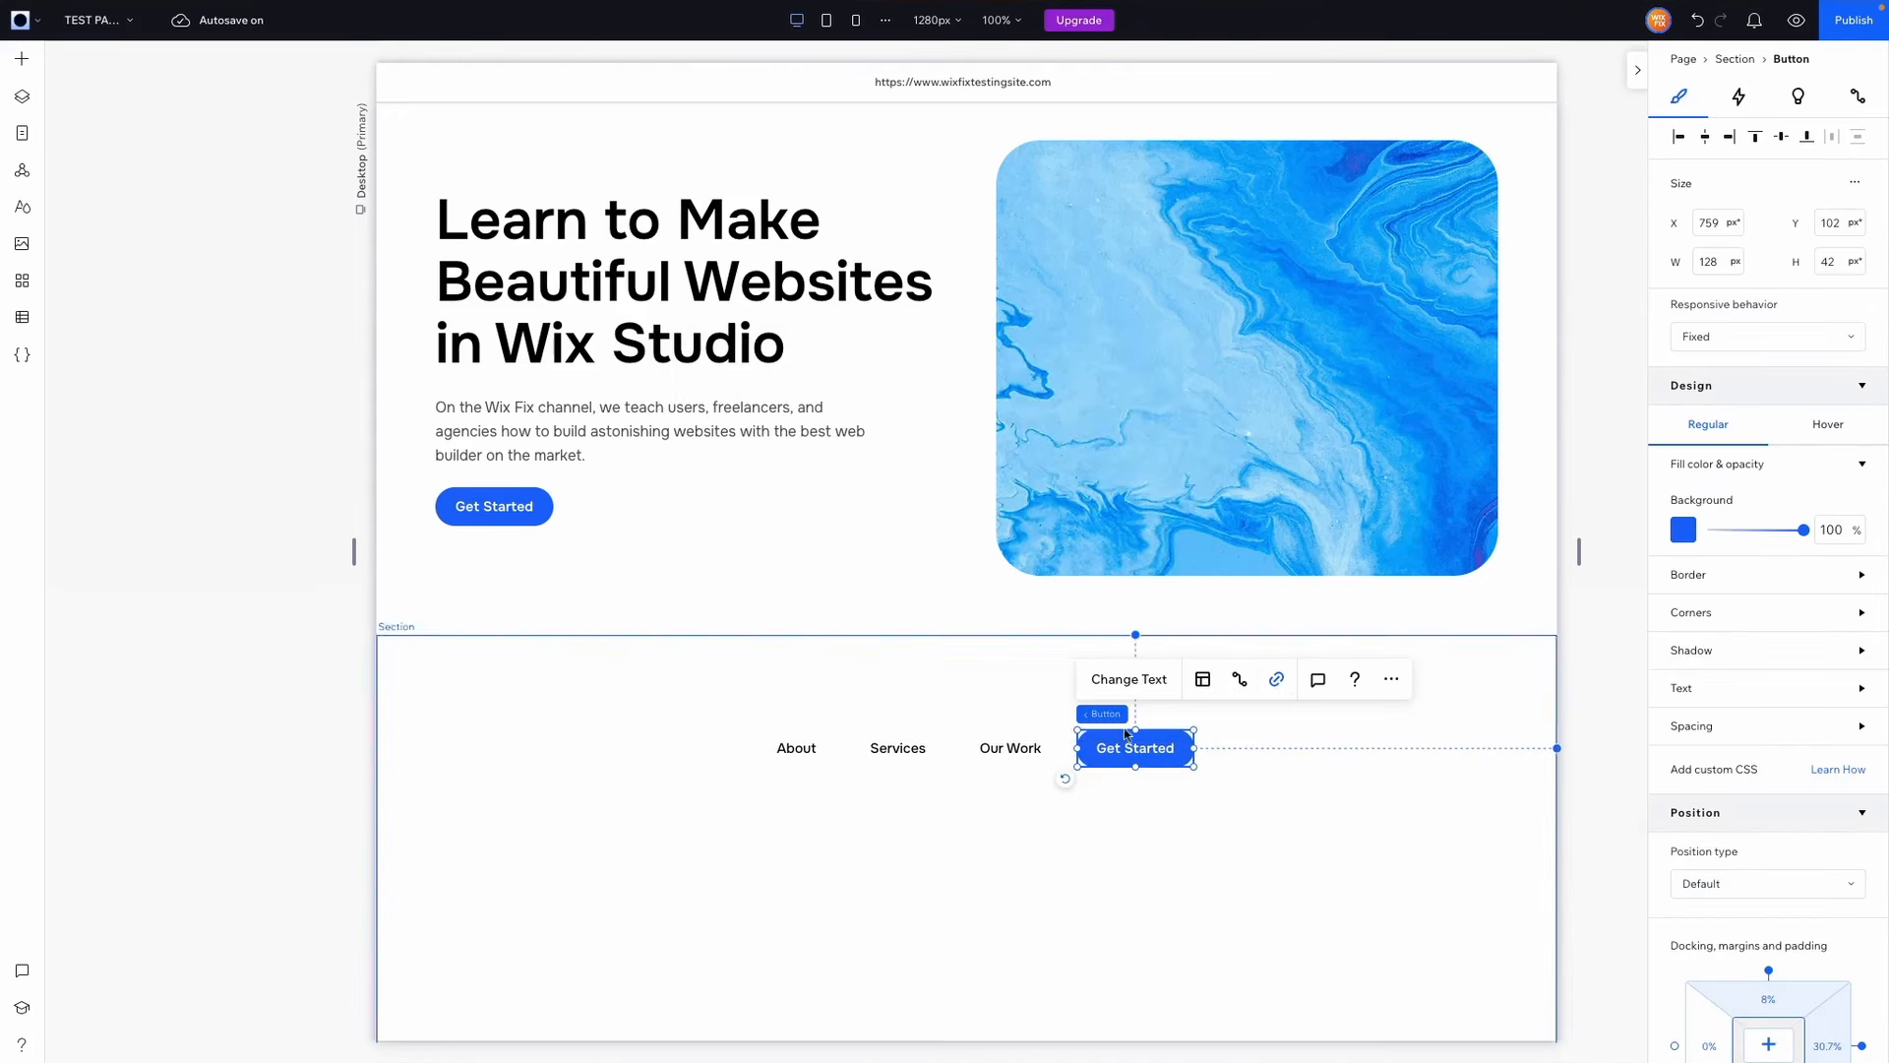
Step: Stack the menu with the Get Started button and move the stack into the header, aligned right and vertically centered
left_click(1018, 746, "shift")
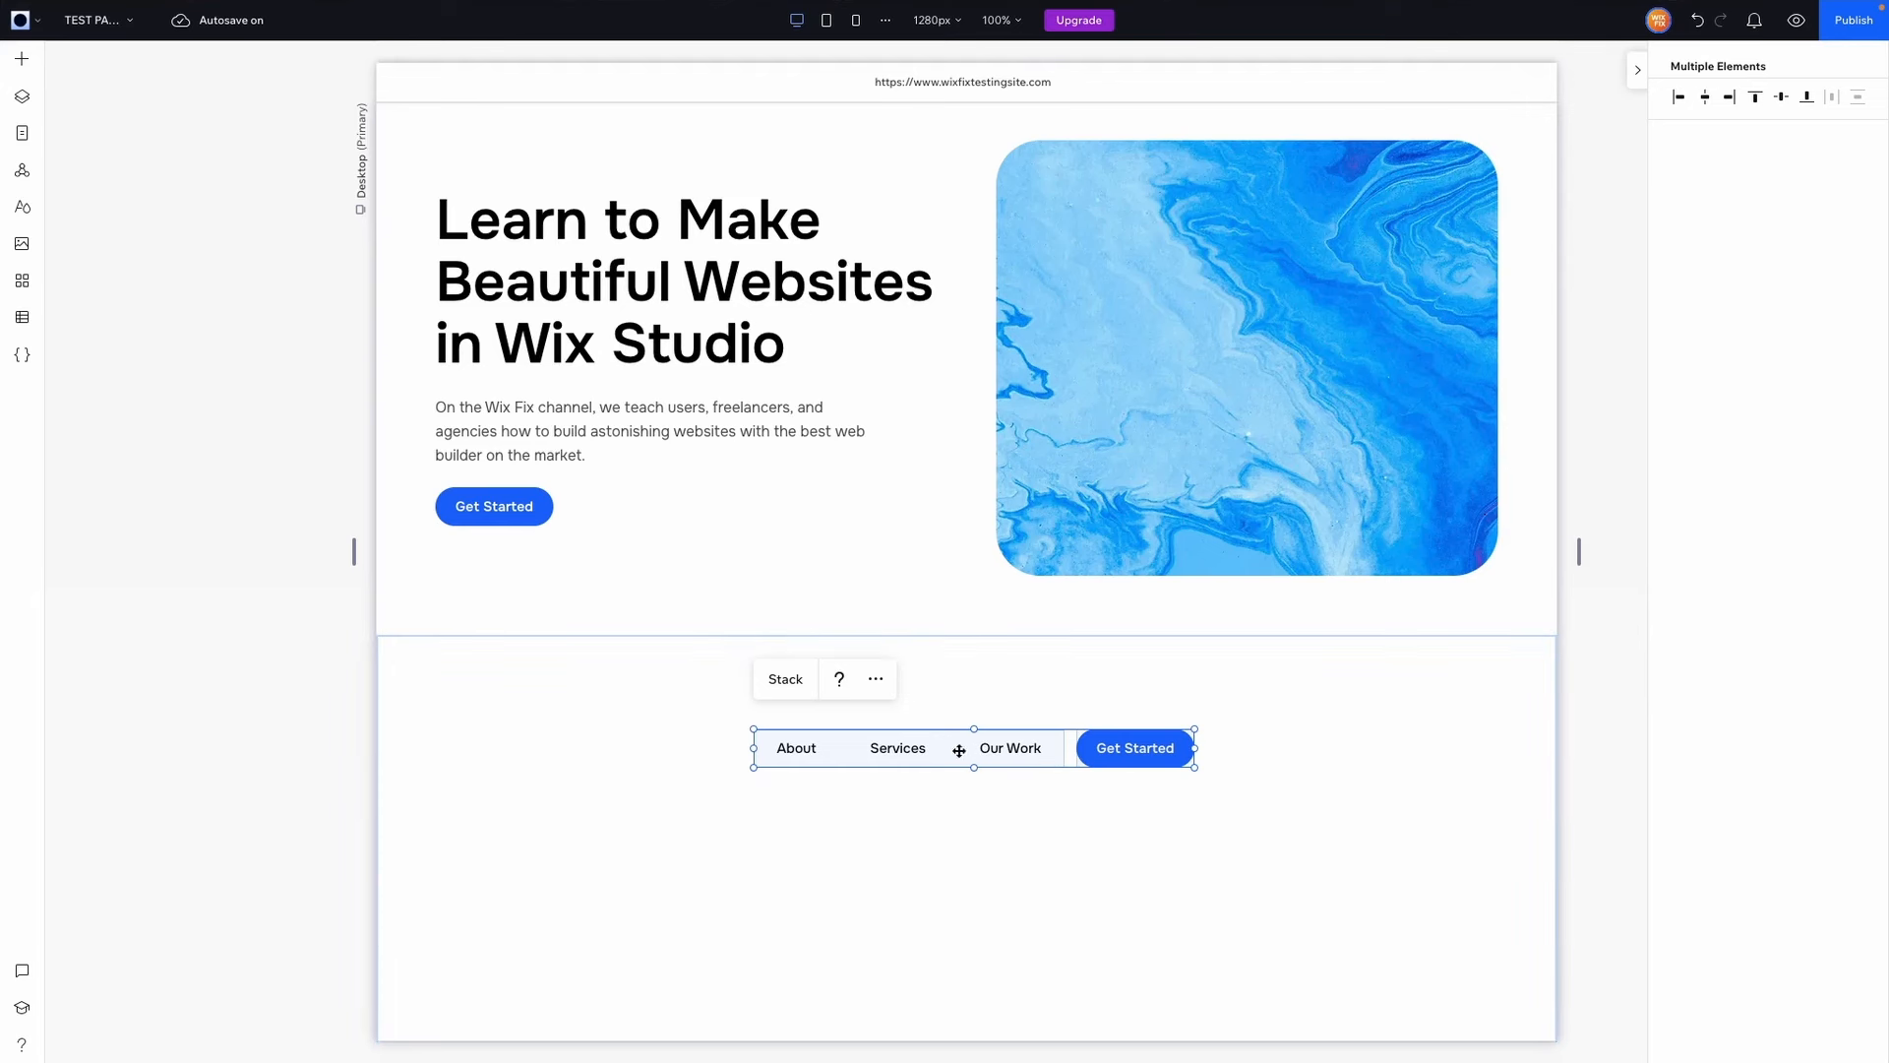
left_click(787, 681)
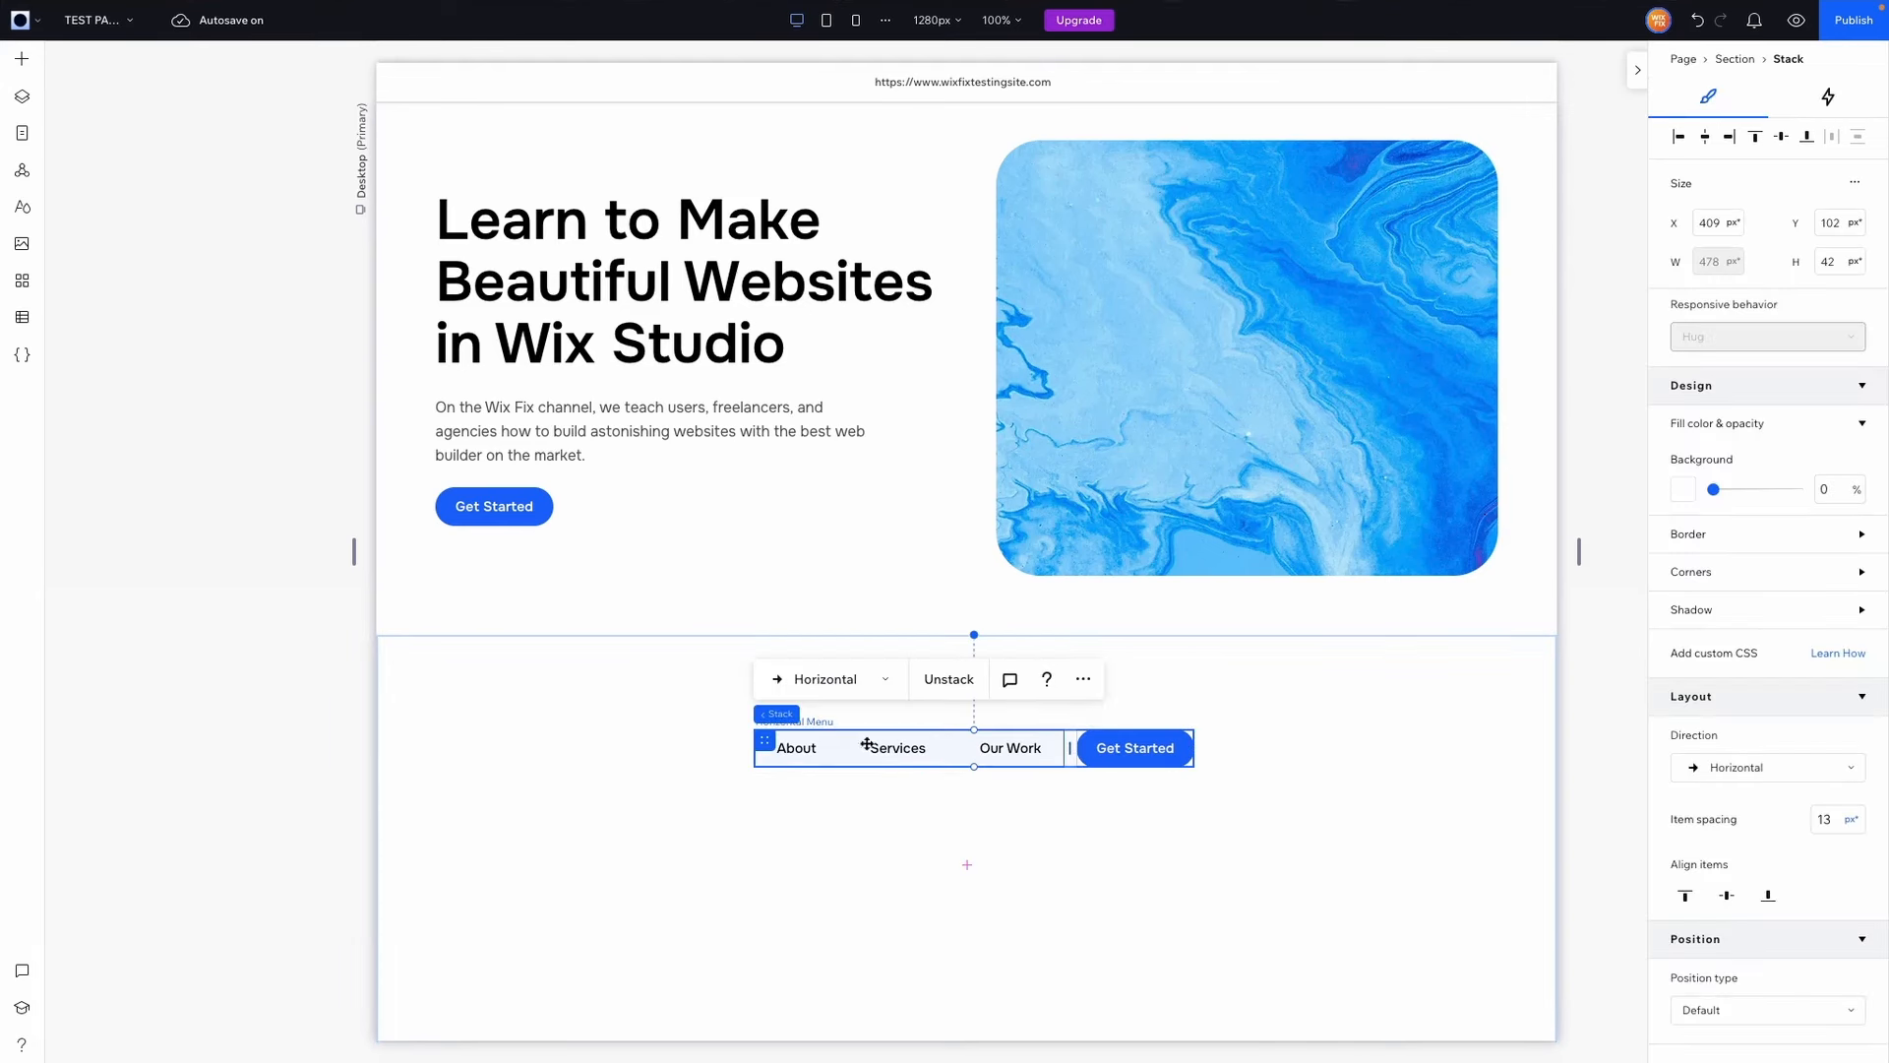
scroll(740, 771, "up", 1)
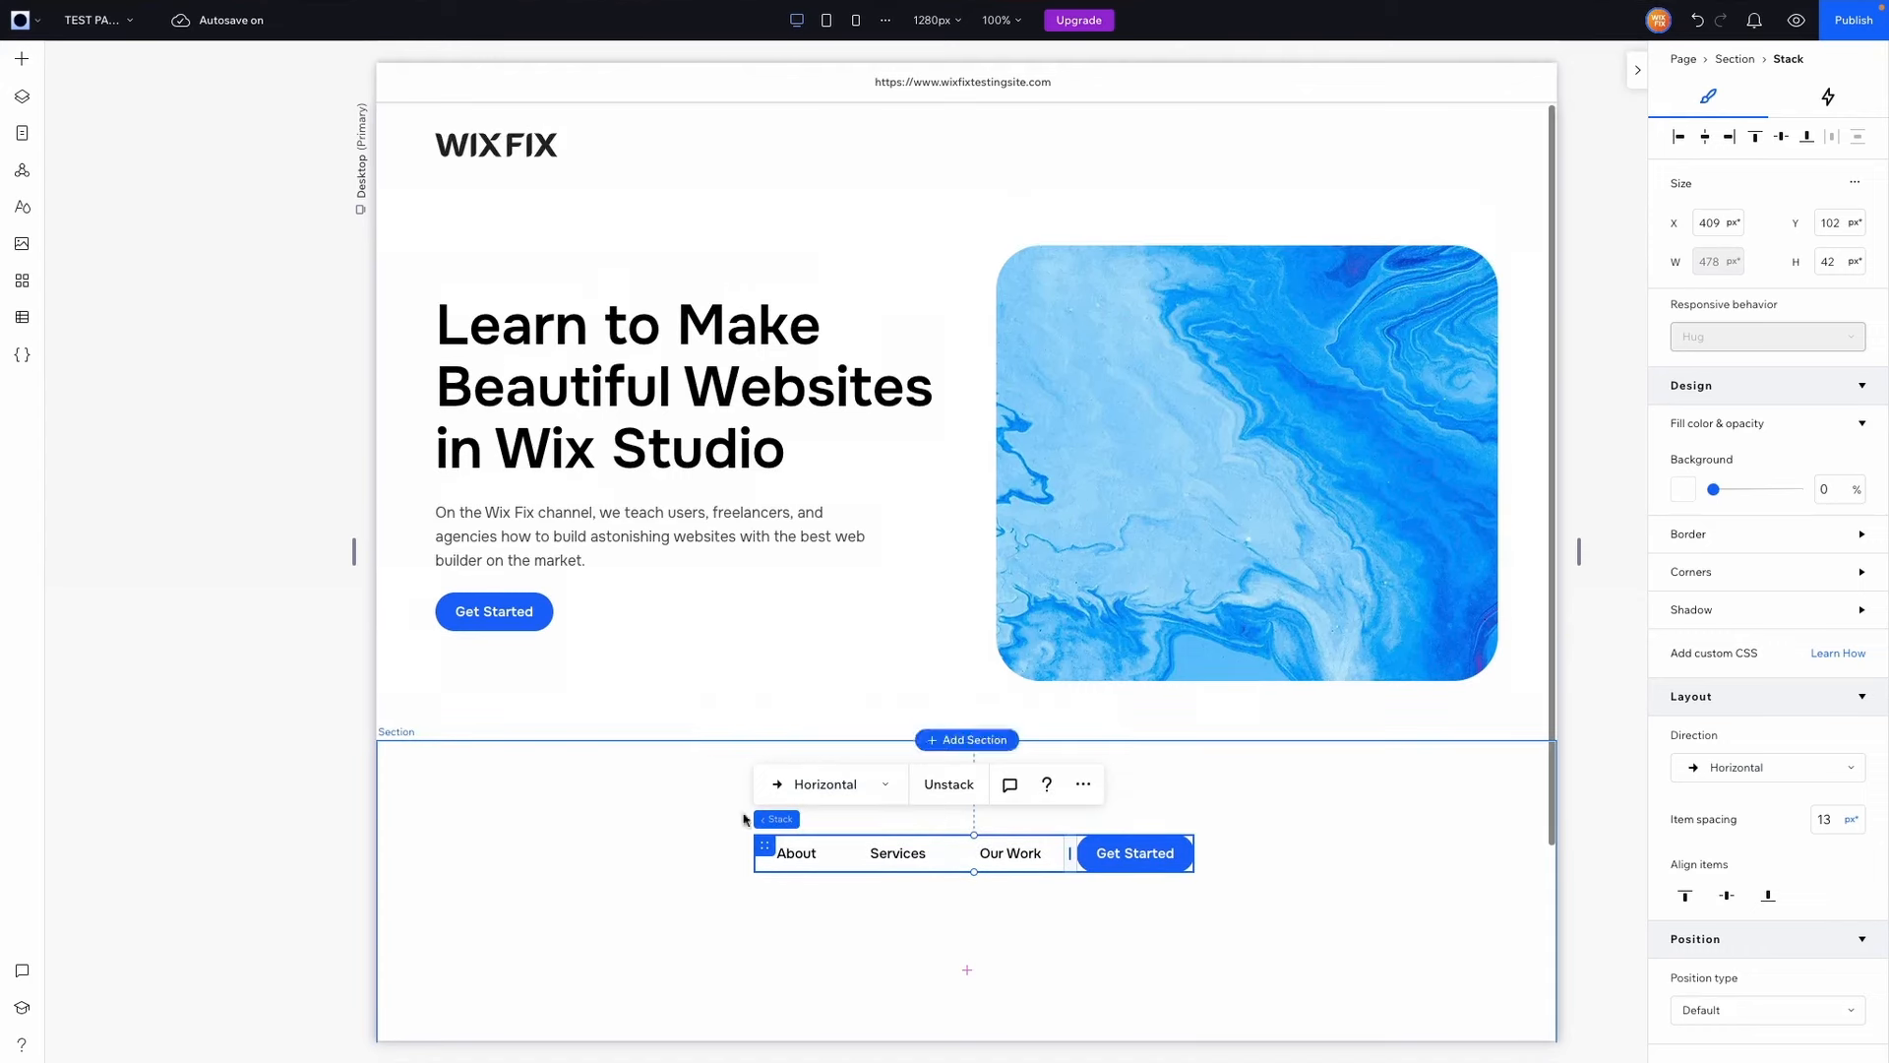
left_click_drag(764, 848, 915, 141)
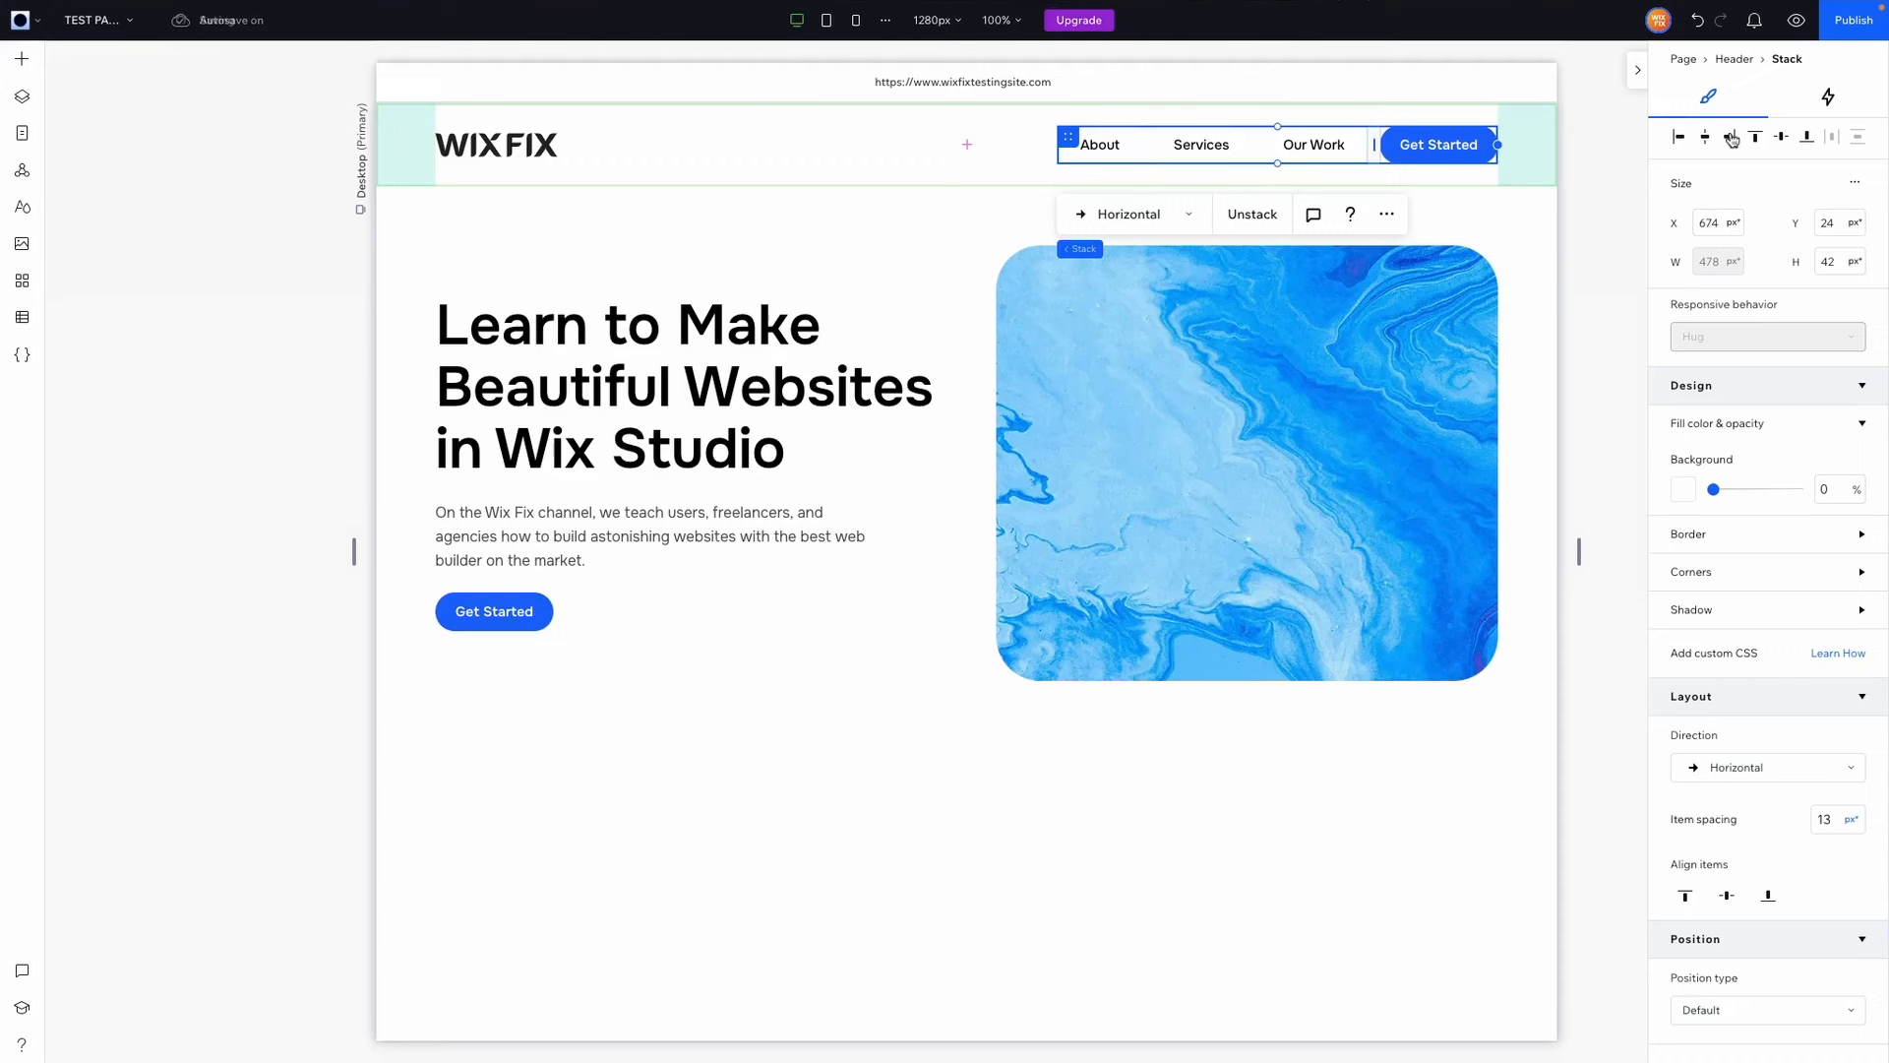
left_click(1569, 320)
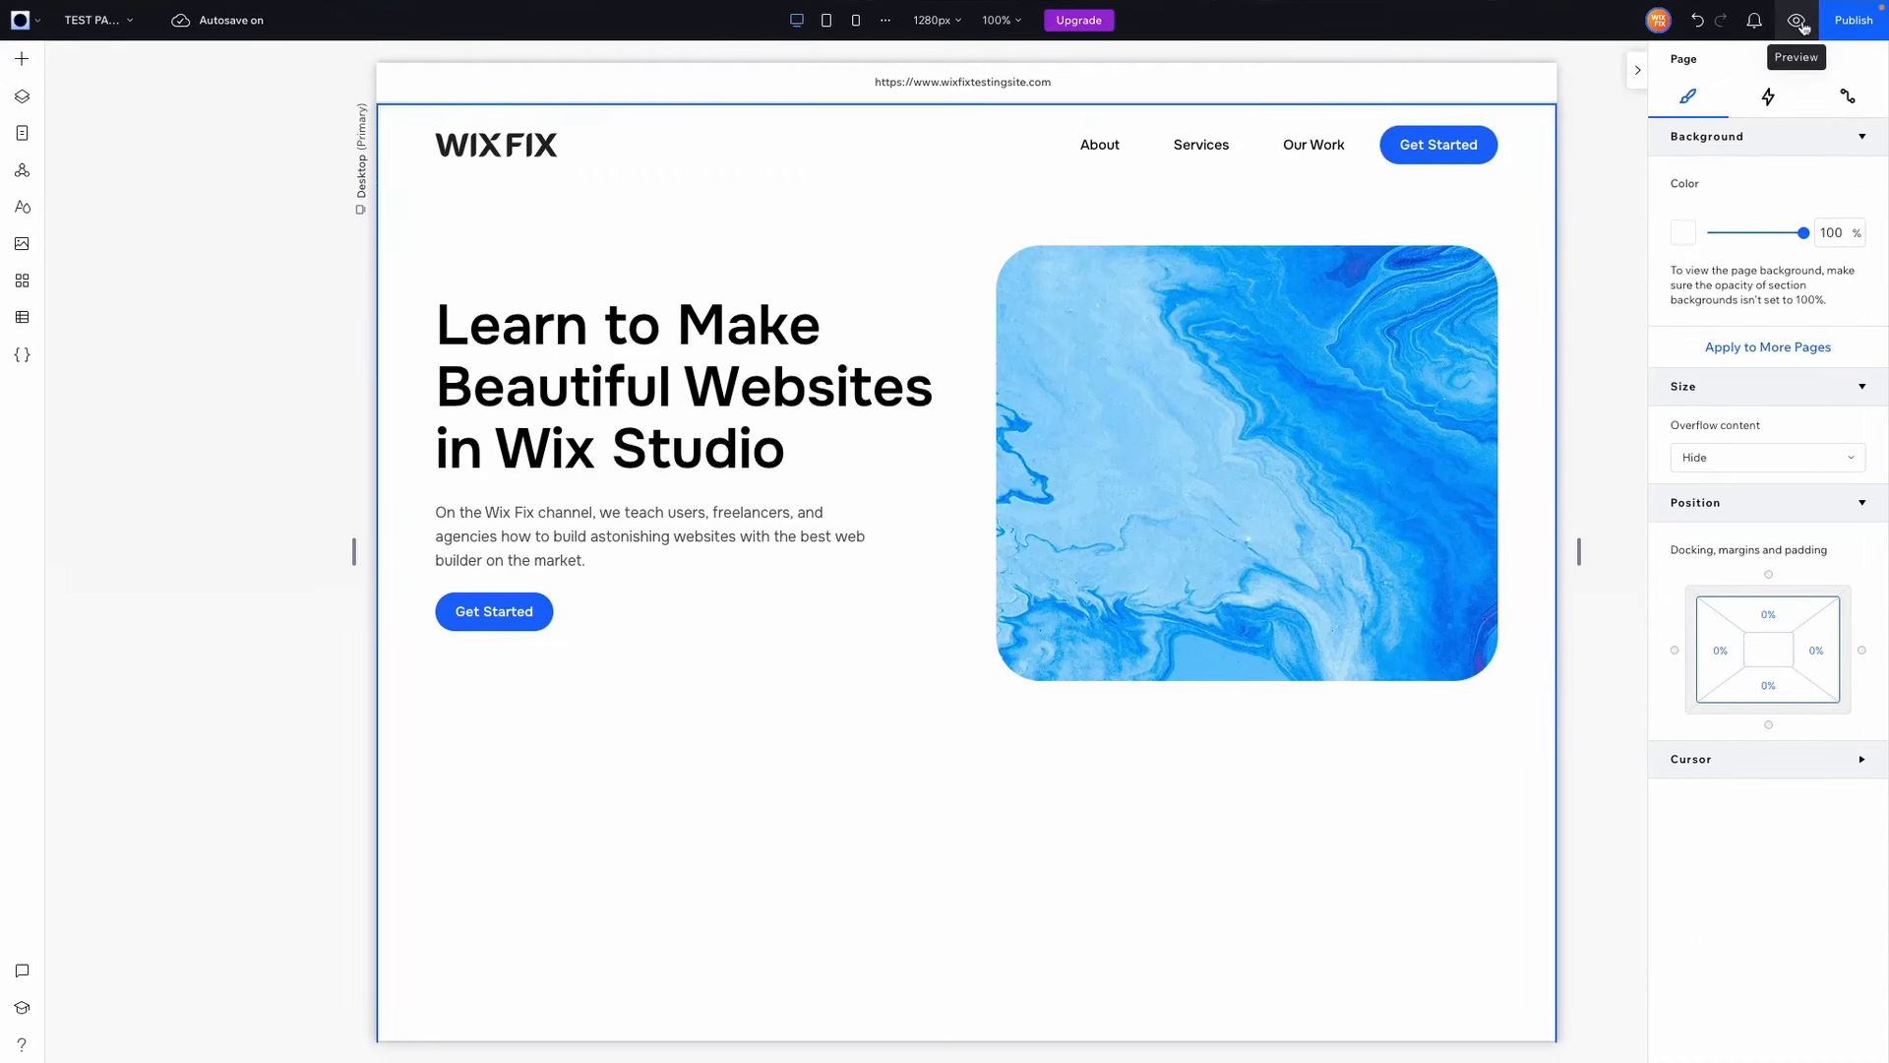
Step: Preview the desktop page to check the header and its menu hover effect, and return to editing
left_click(1799, 22)
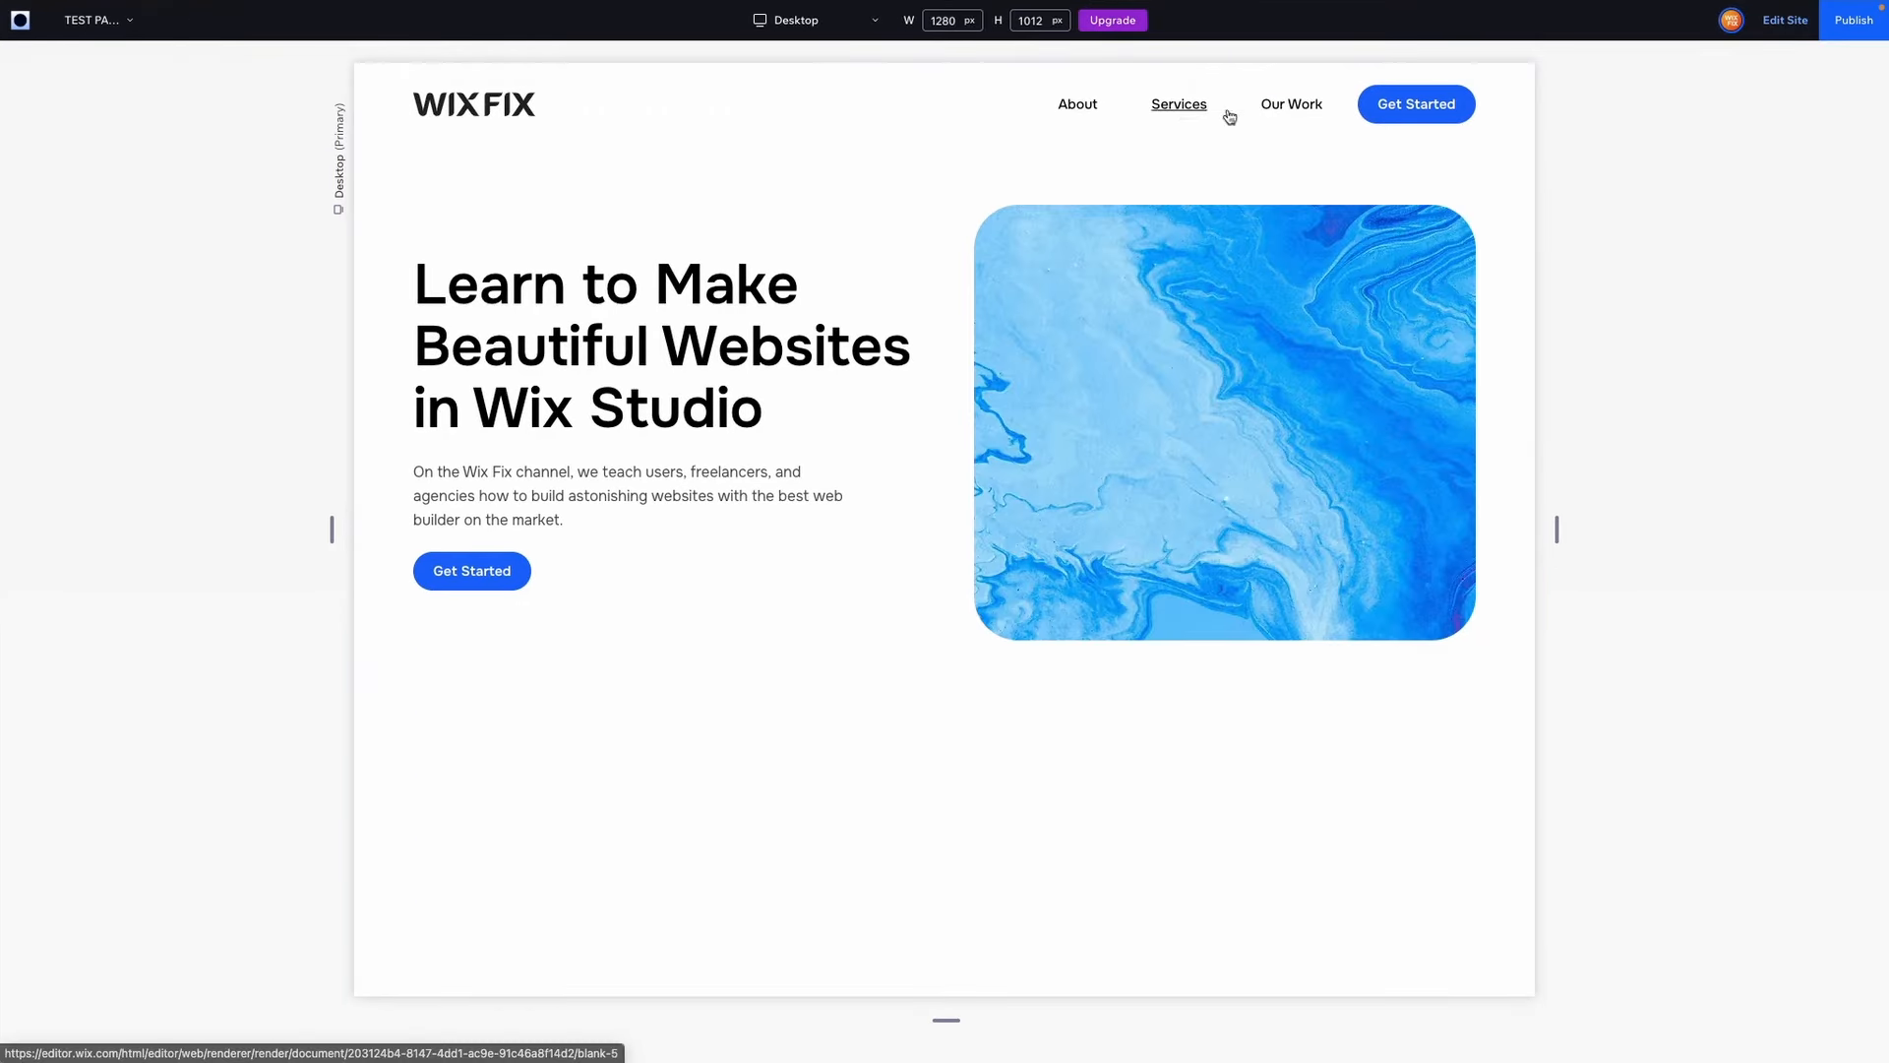
left_click(1785, 20)
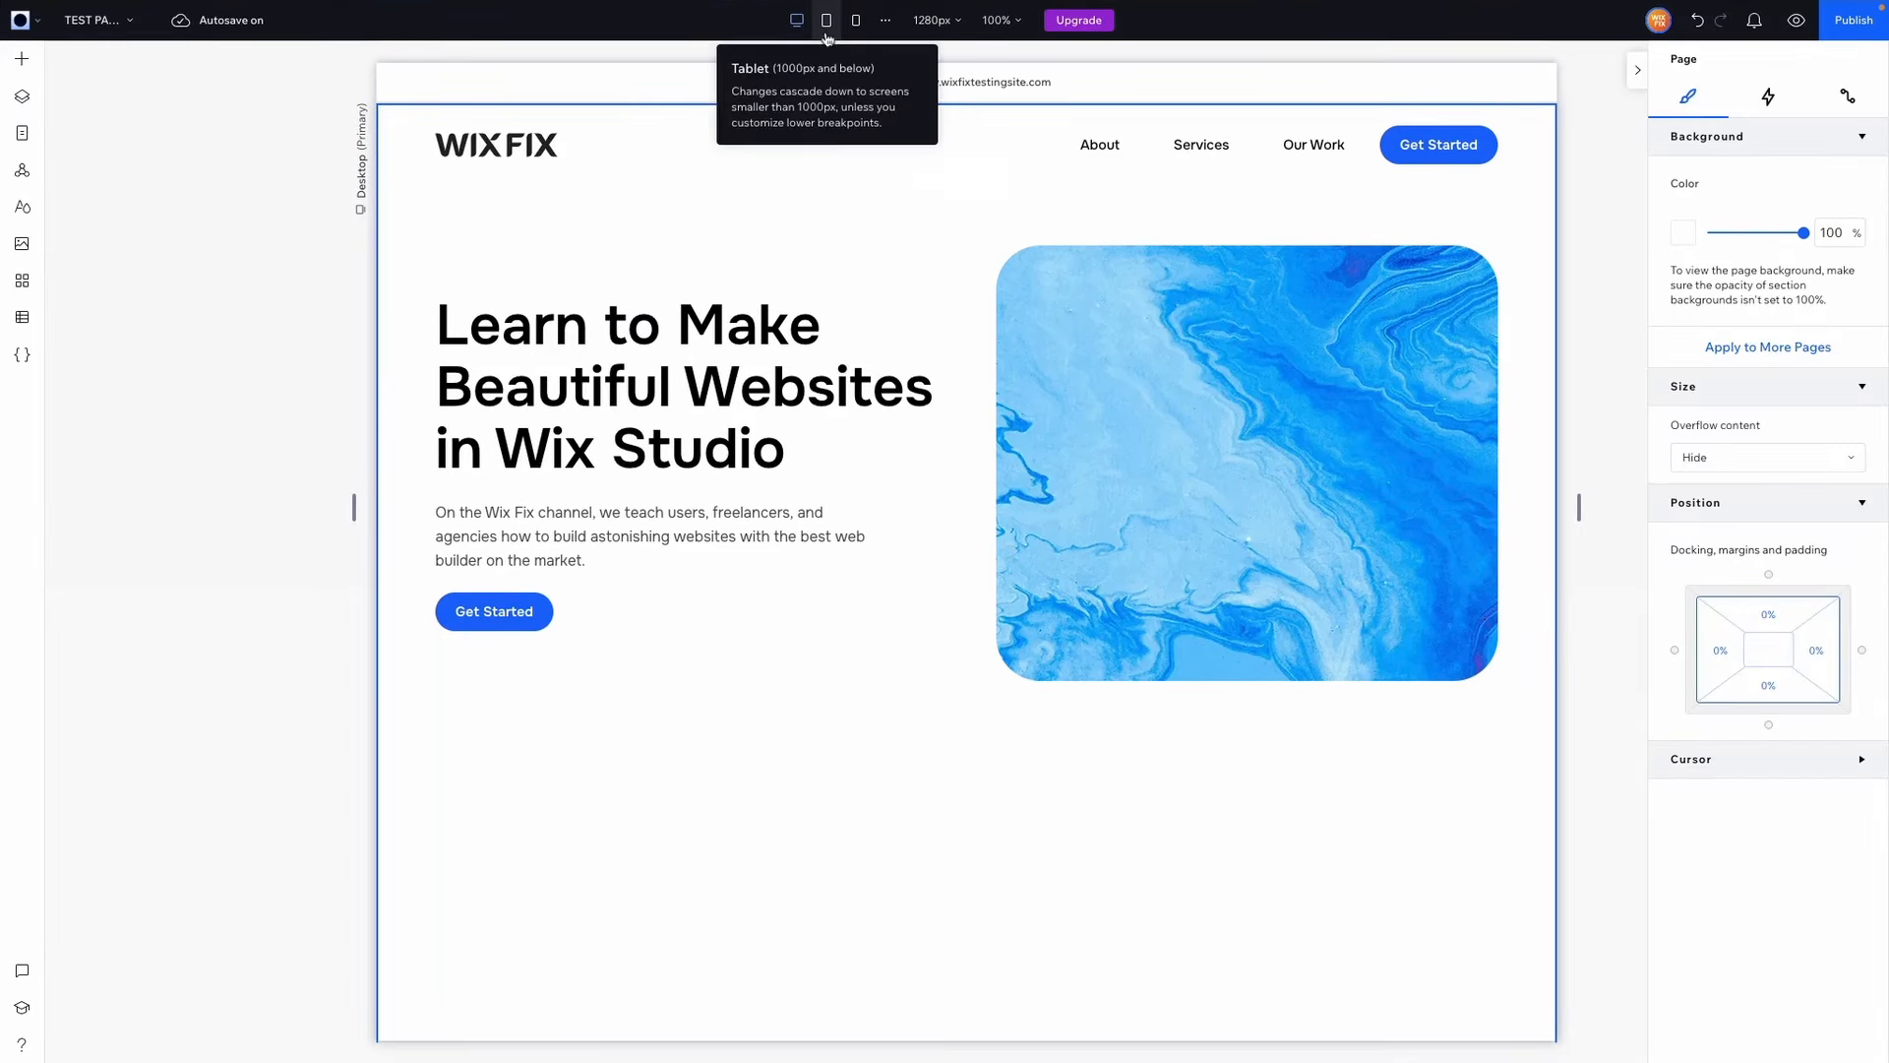
Step: On the Tablet breakpoint, widen the header's horizontal menu leftward until all its items fit on one line
left_click(826, 22)
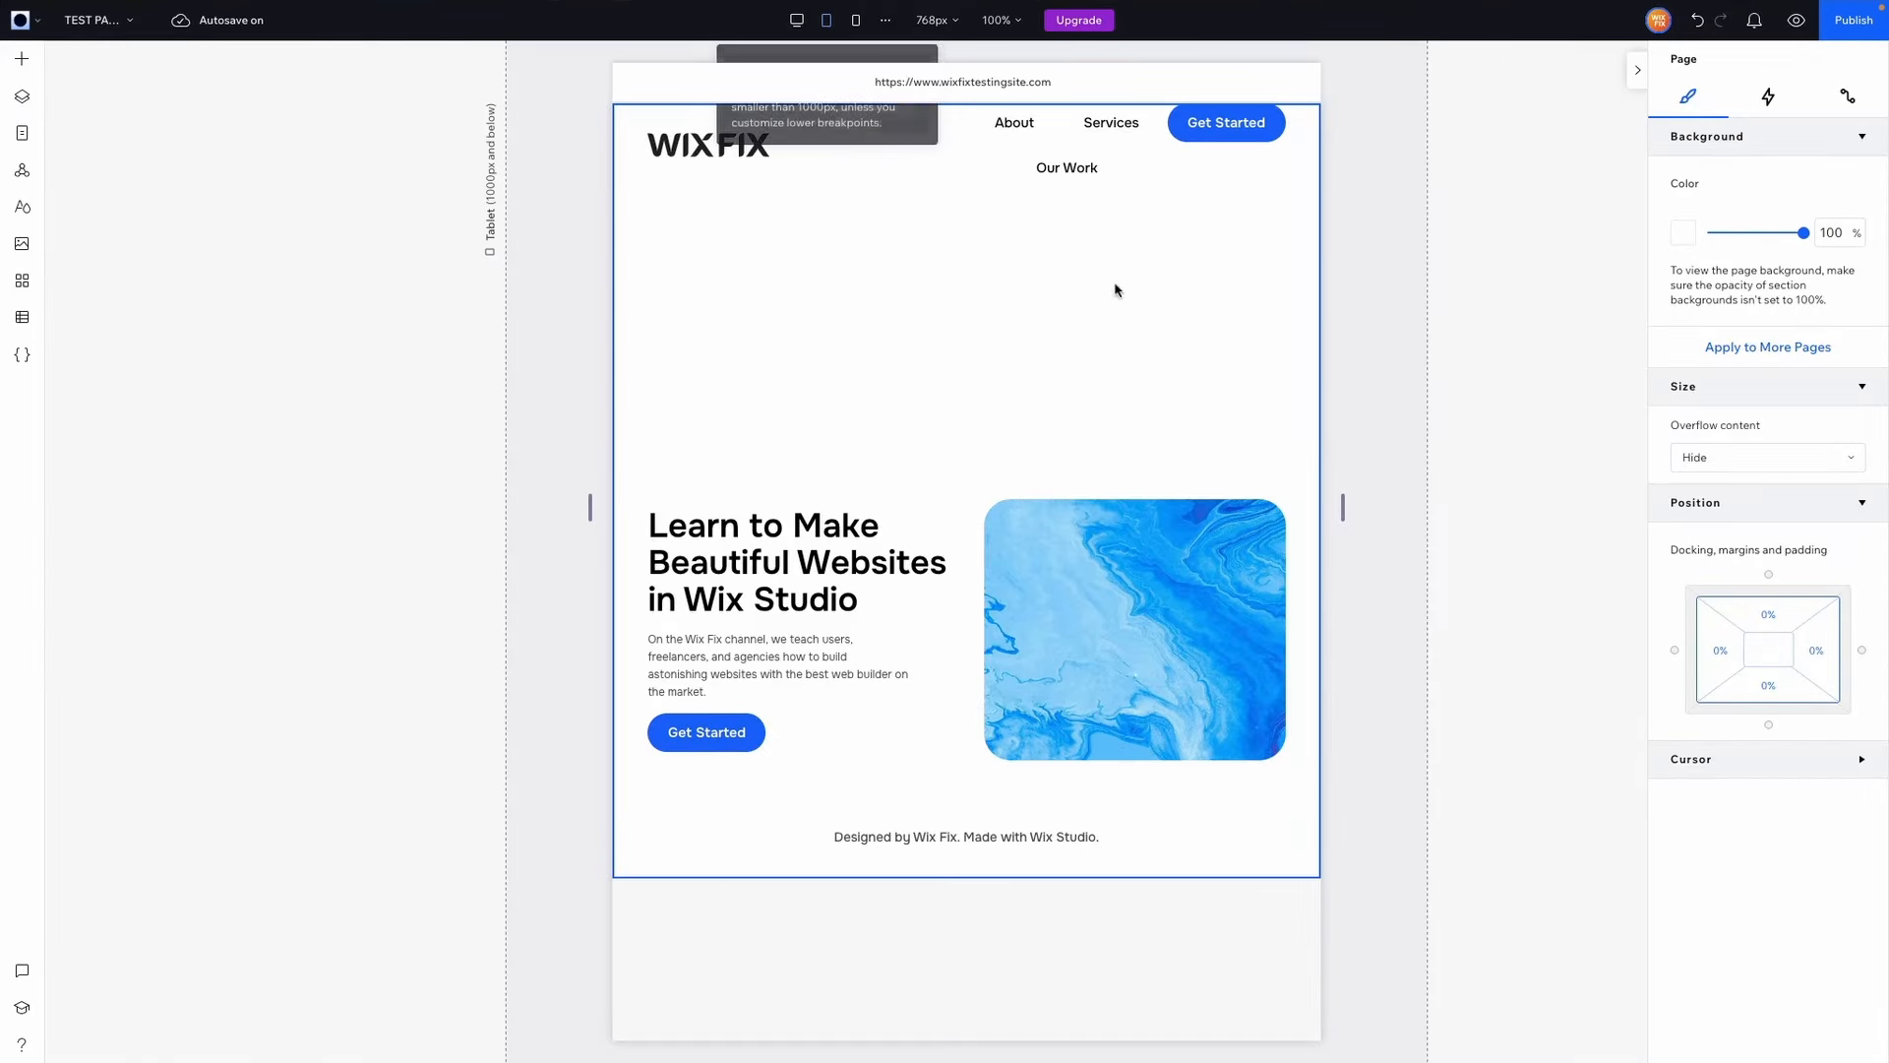
left_click(867, 155)
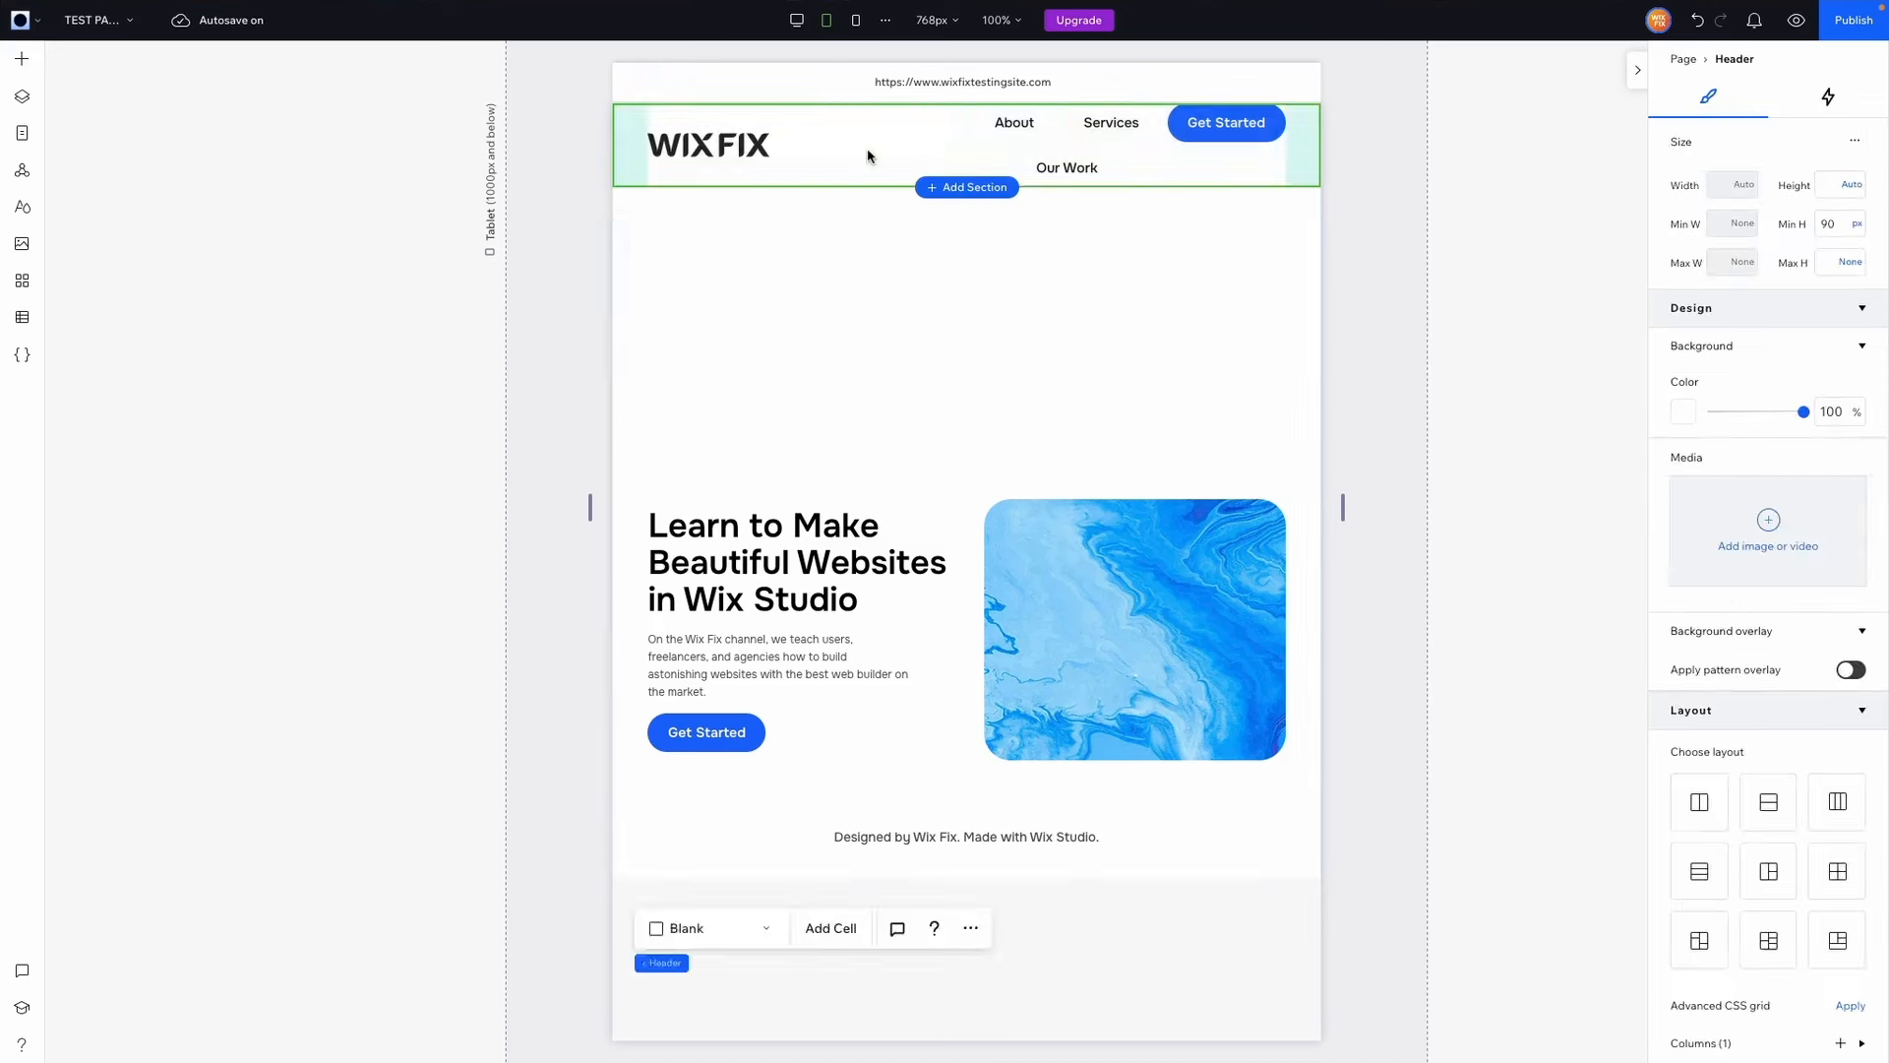
left_click(1118, 145)
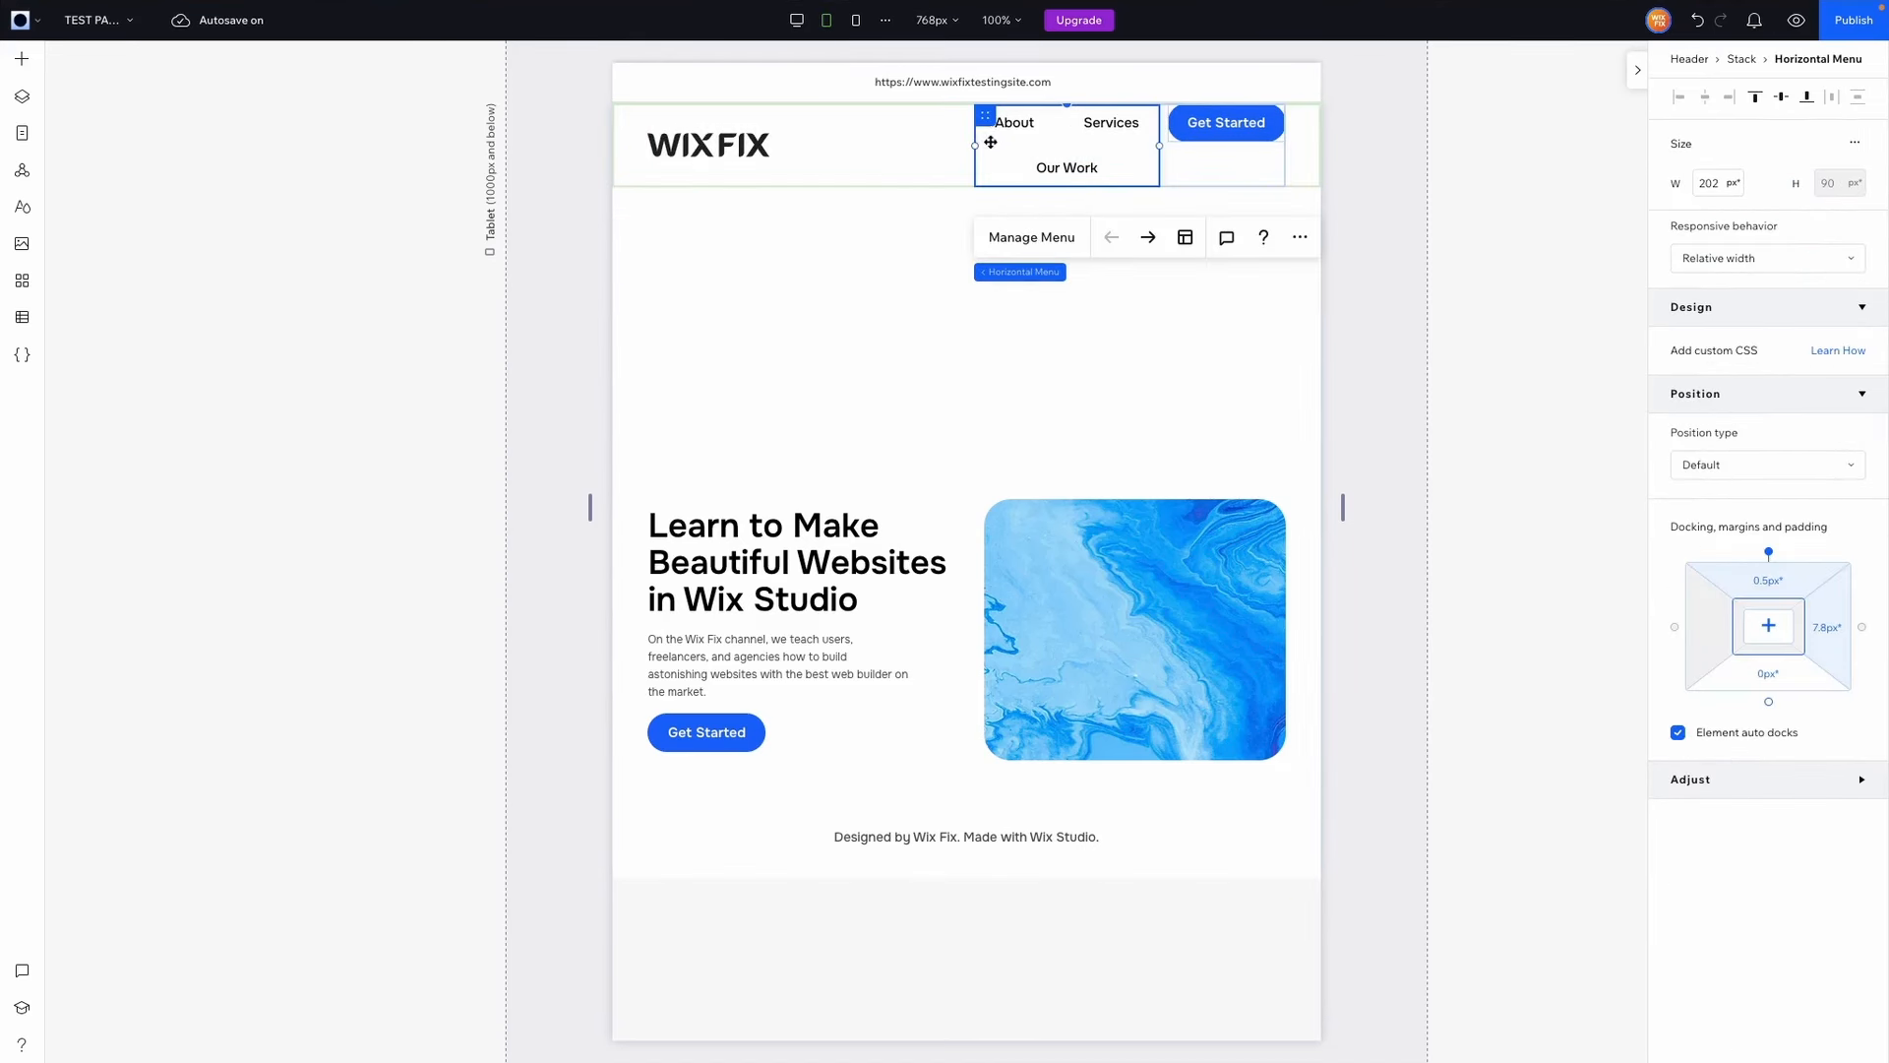
left_click_drag(974, 144, 879, 145)
left_click(1032, 173)
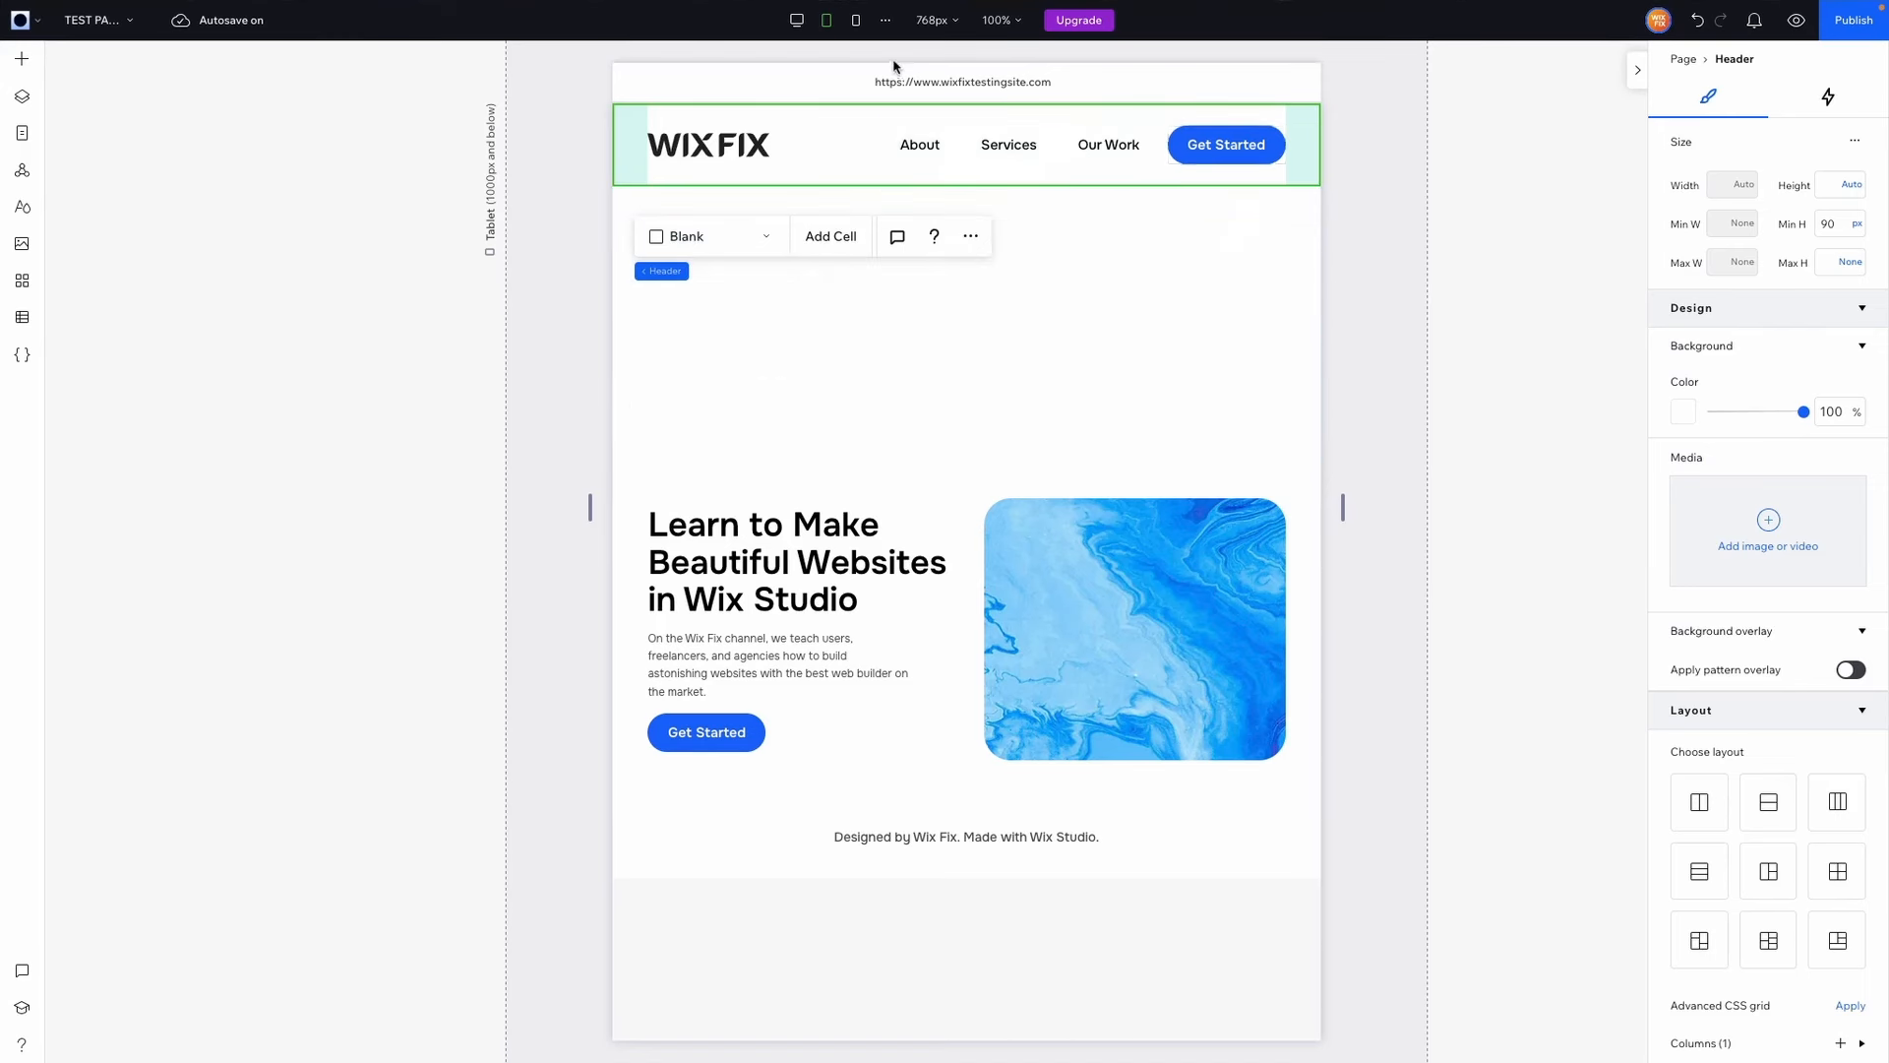
Step: On the Mobile breakpoint, hide the header stack containing the horizontal menu and the Get Started button
left_click(856, 19)
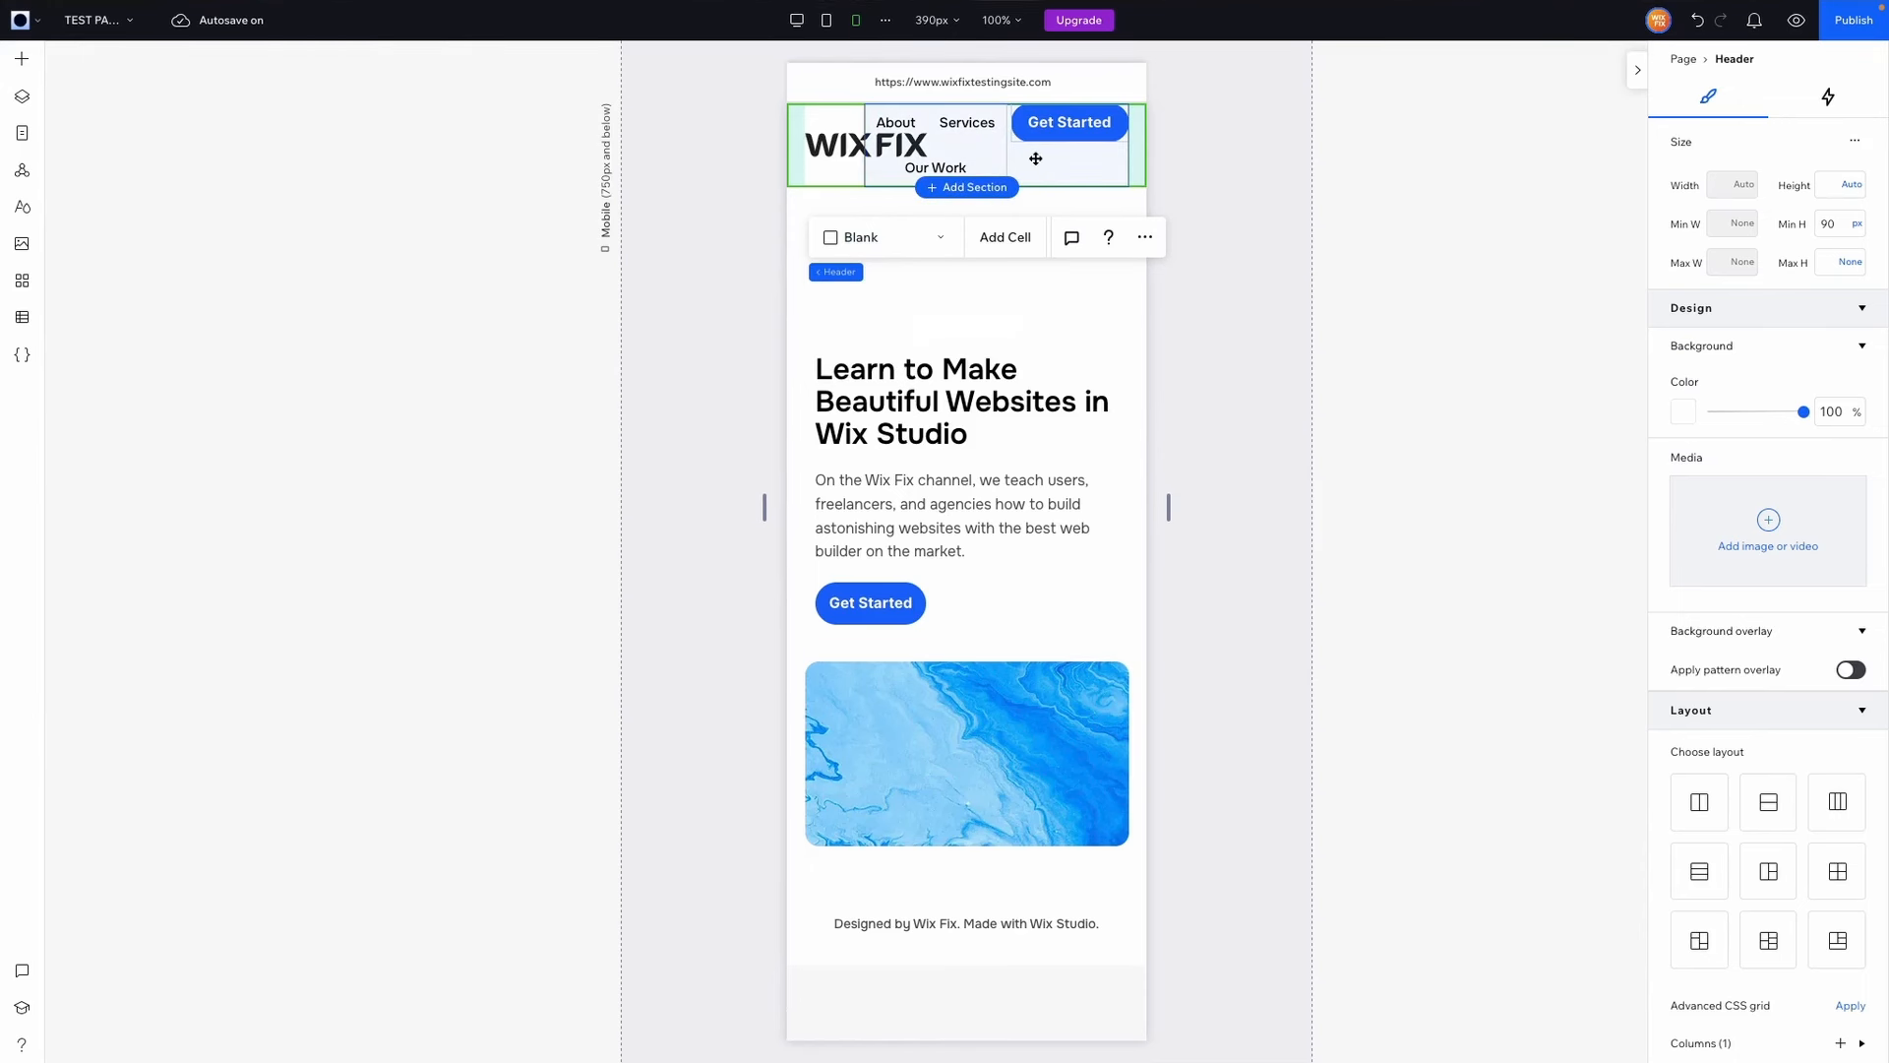
left_click(1063, 123)
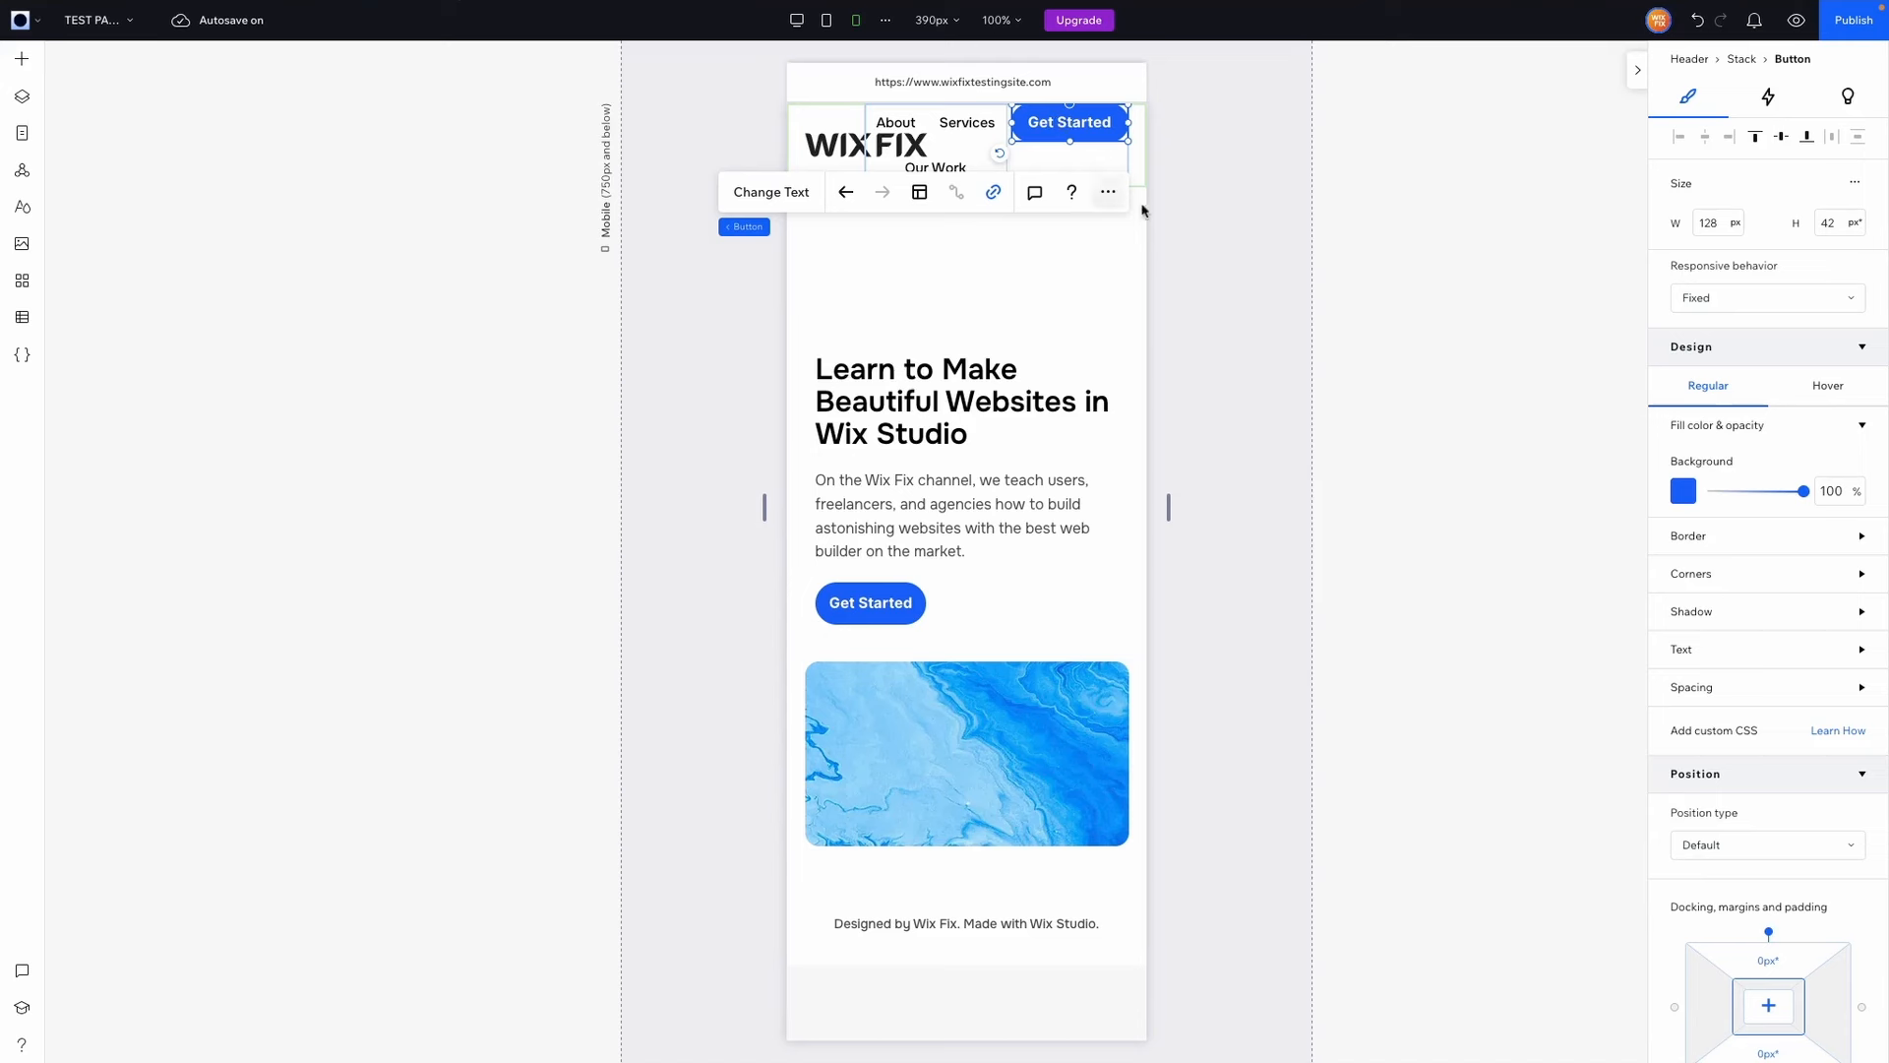
left_click(1108, 192)
left_click(1161, 258)
left_click(994, 155)
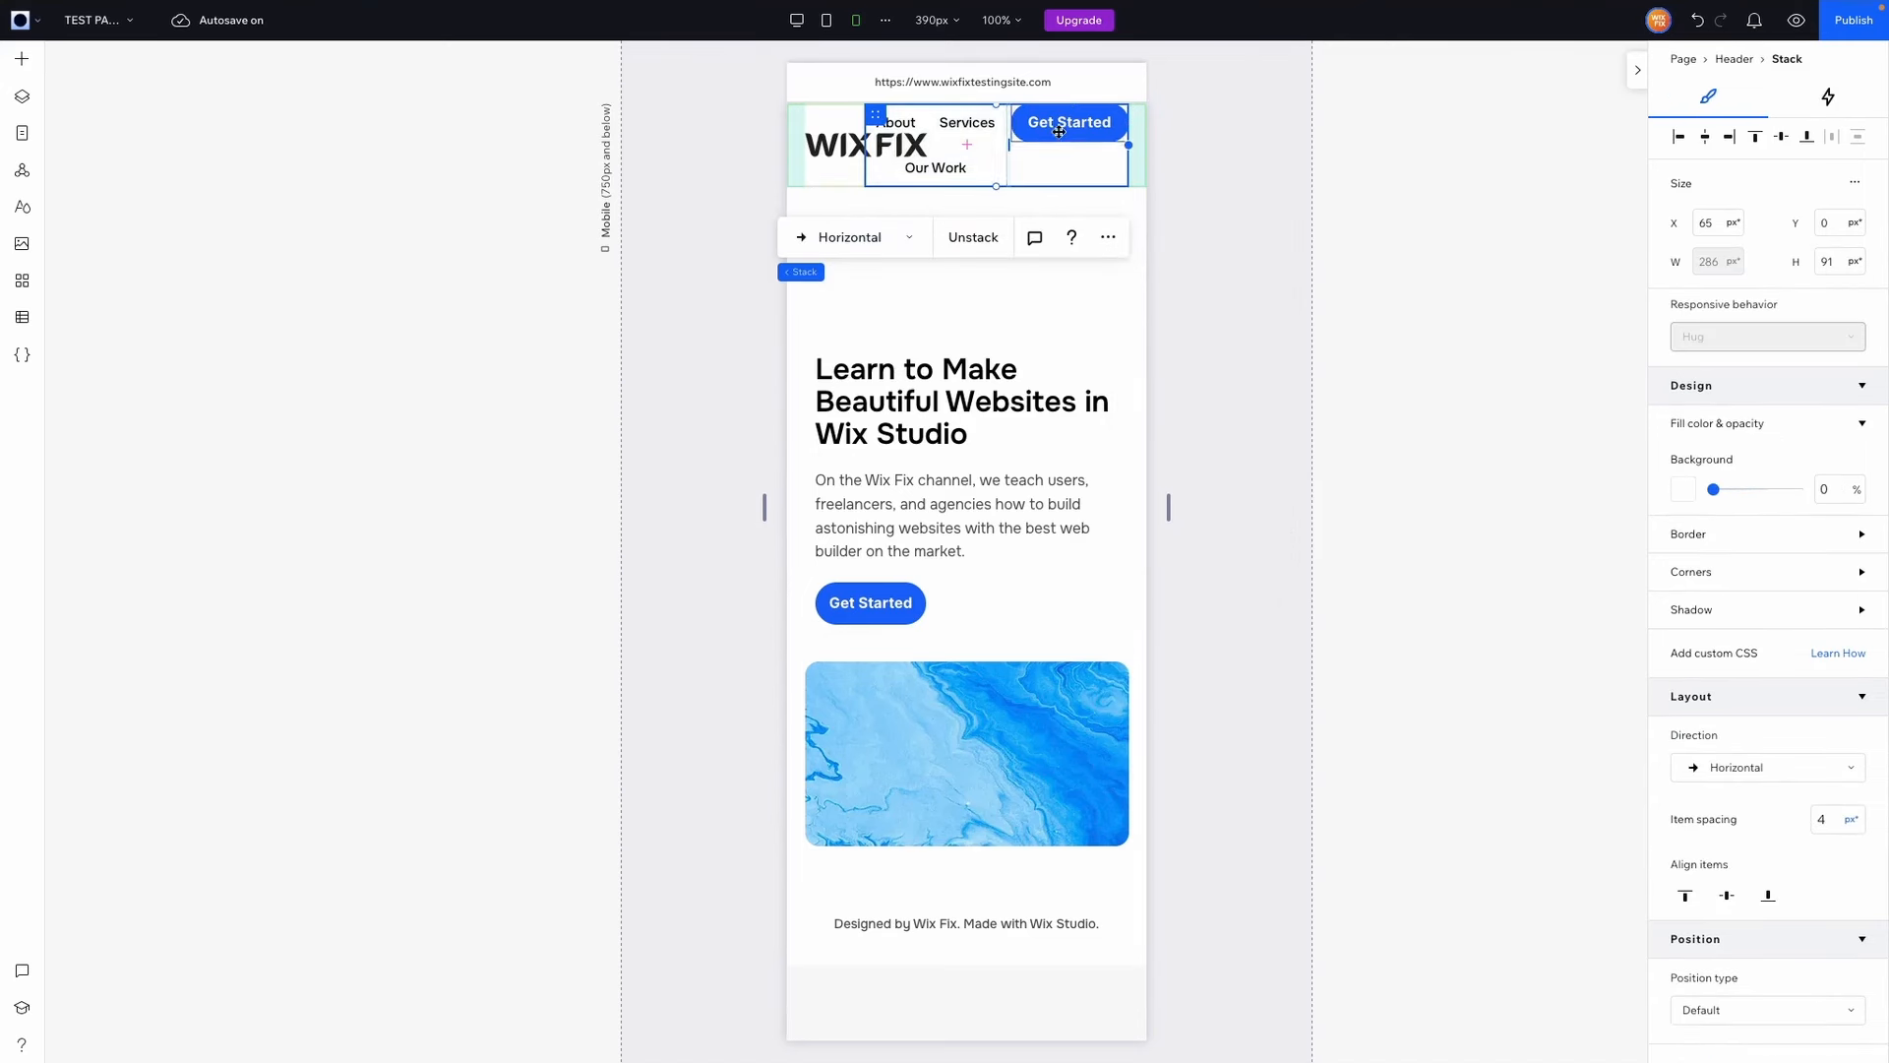
left_click(1108, 238)
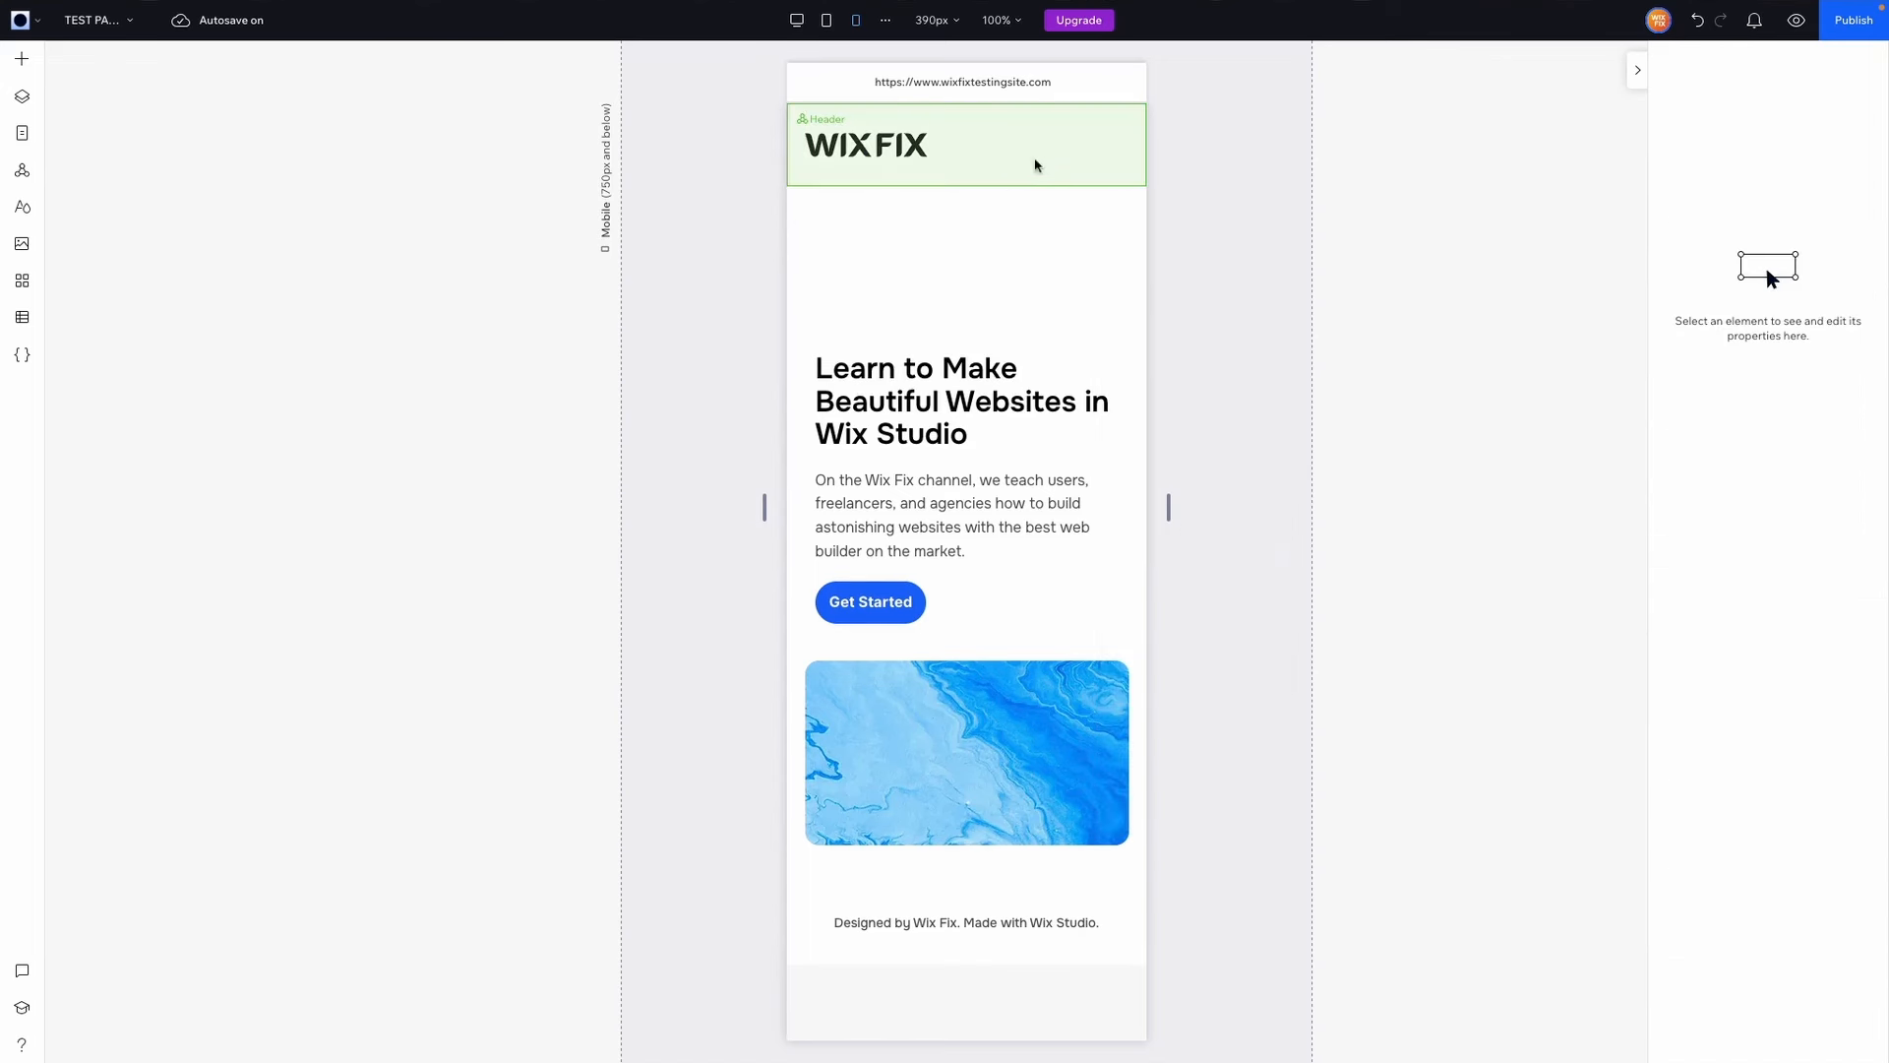
Step: Add the plain three-line hamburger menu to the right side of the mobile header and set its size to 48 × 48 px
left_click(1046, 157)
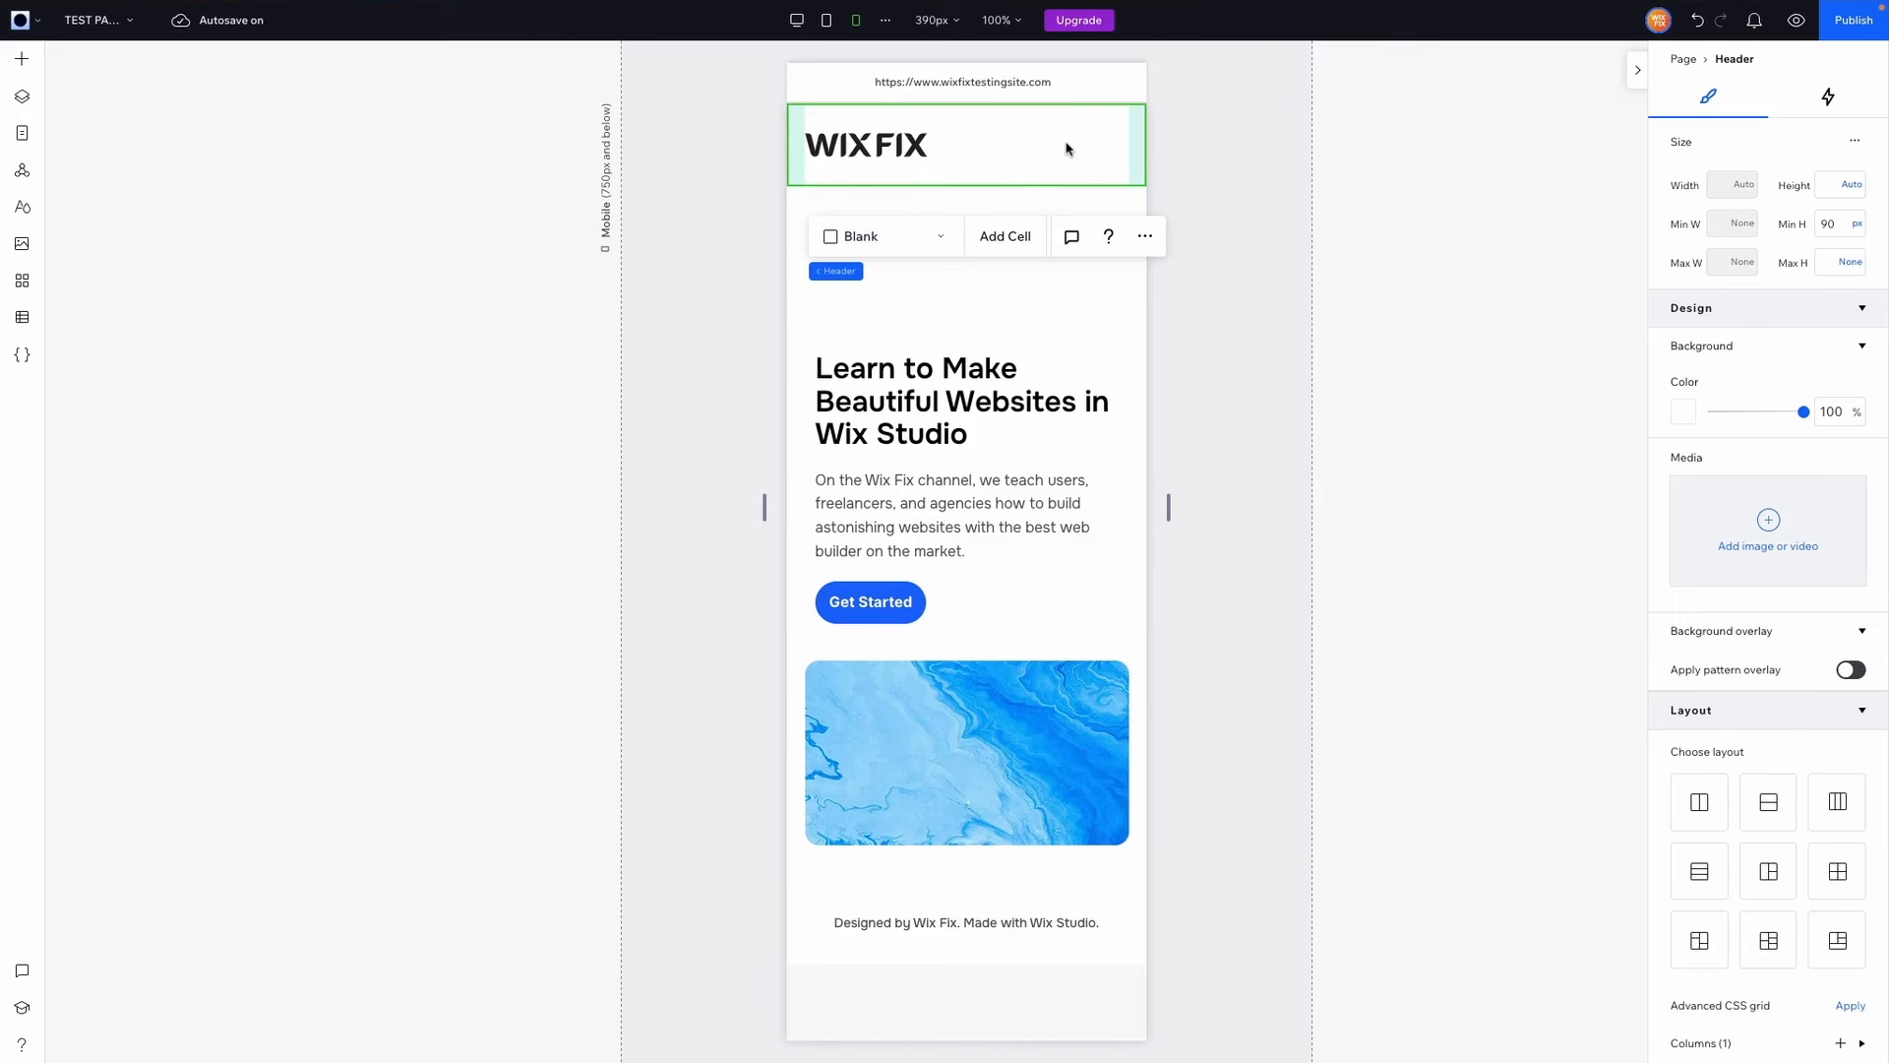
left_click(21, 61)
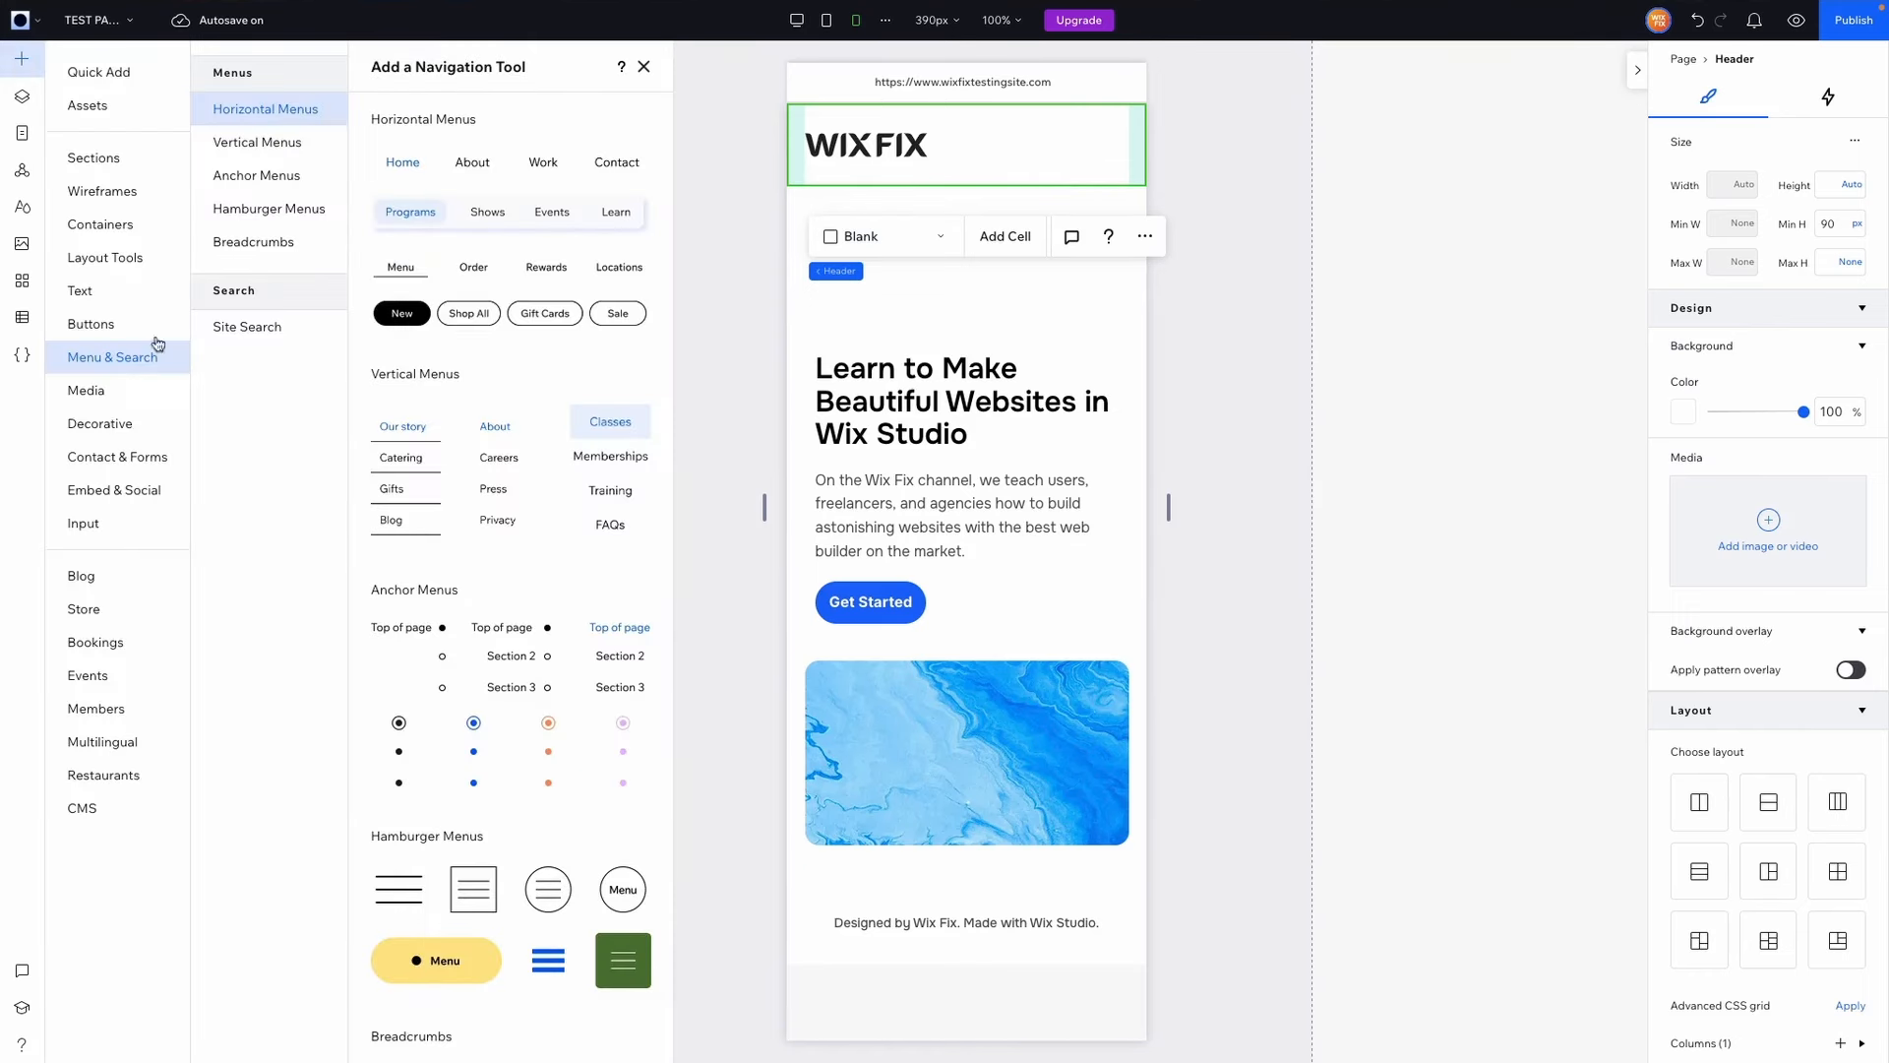
left_click(241, 220)
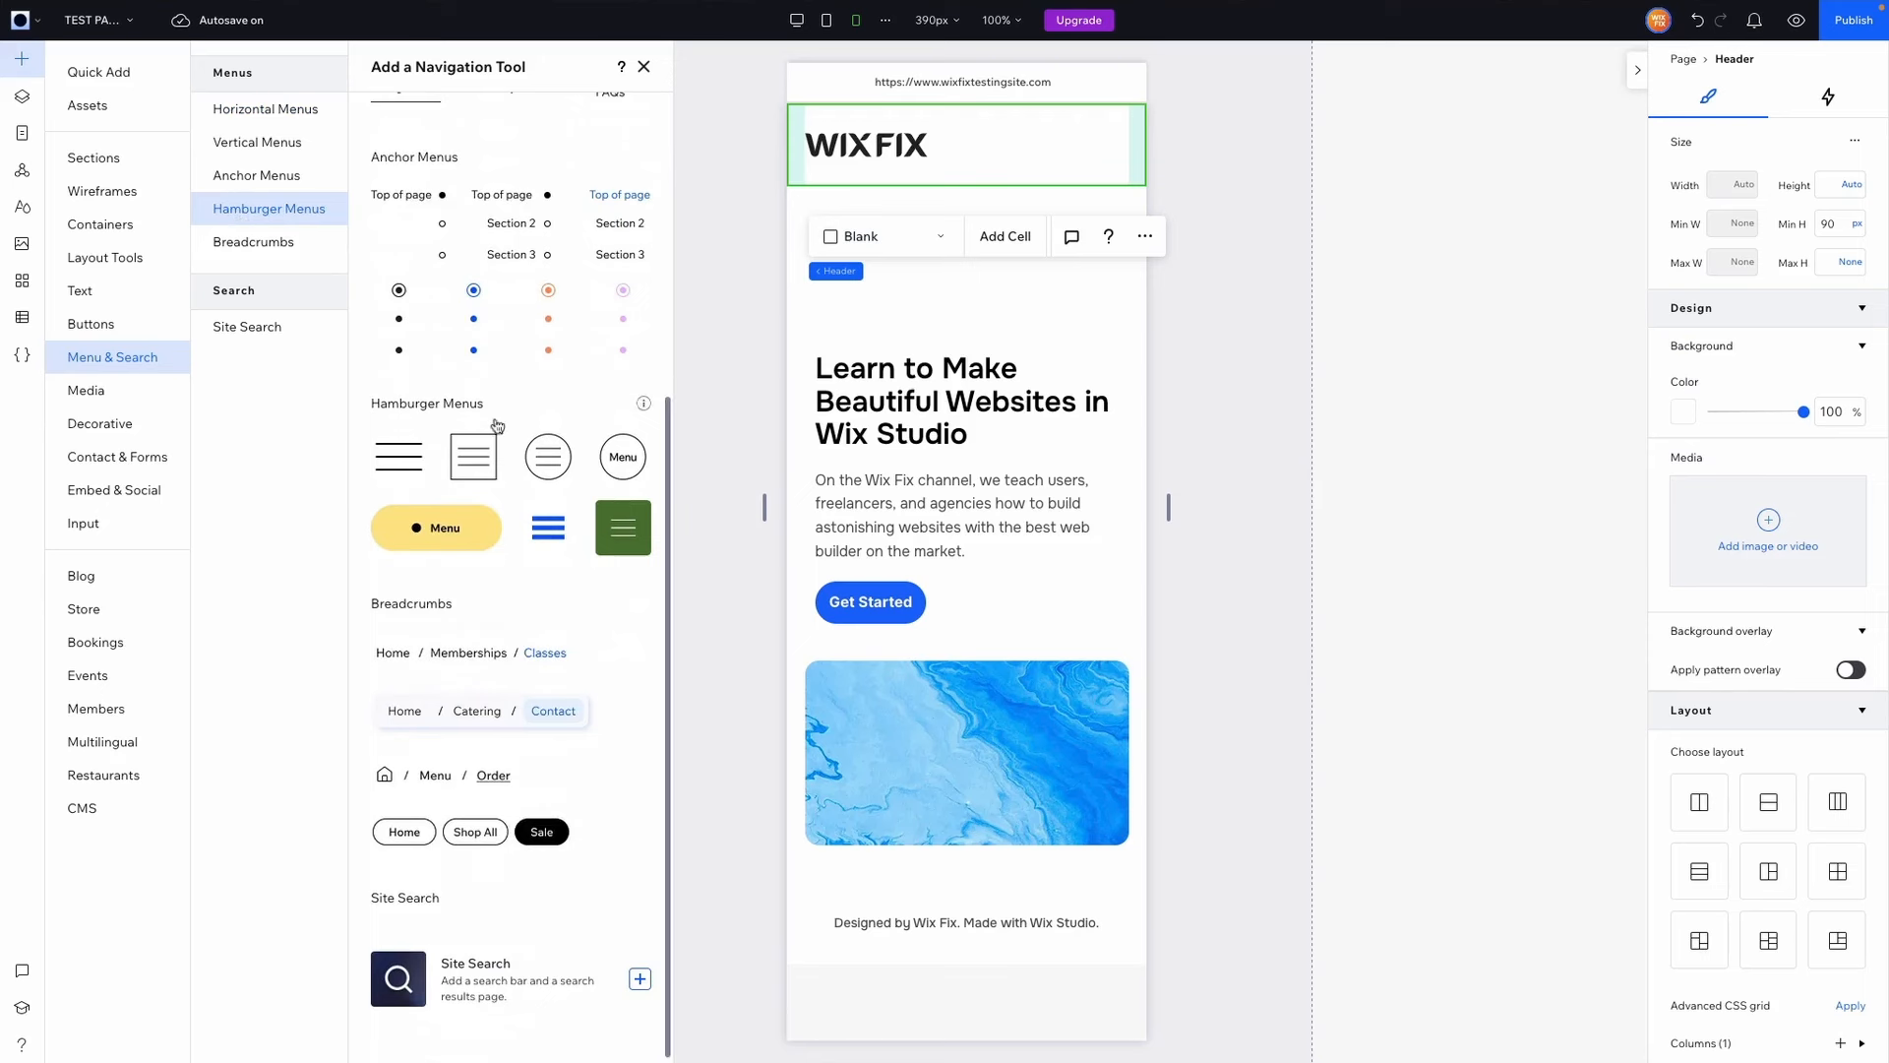
left_click_drag(398, 457, 1092, 144)
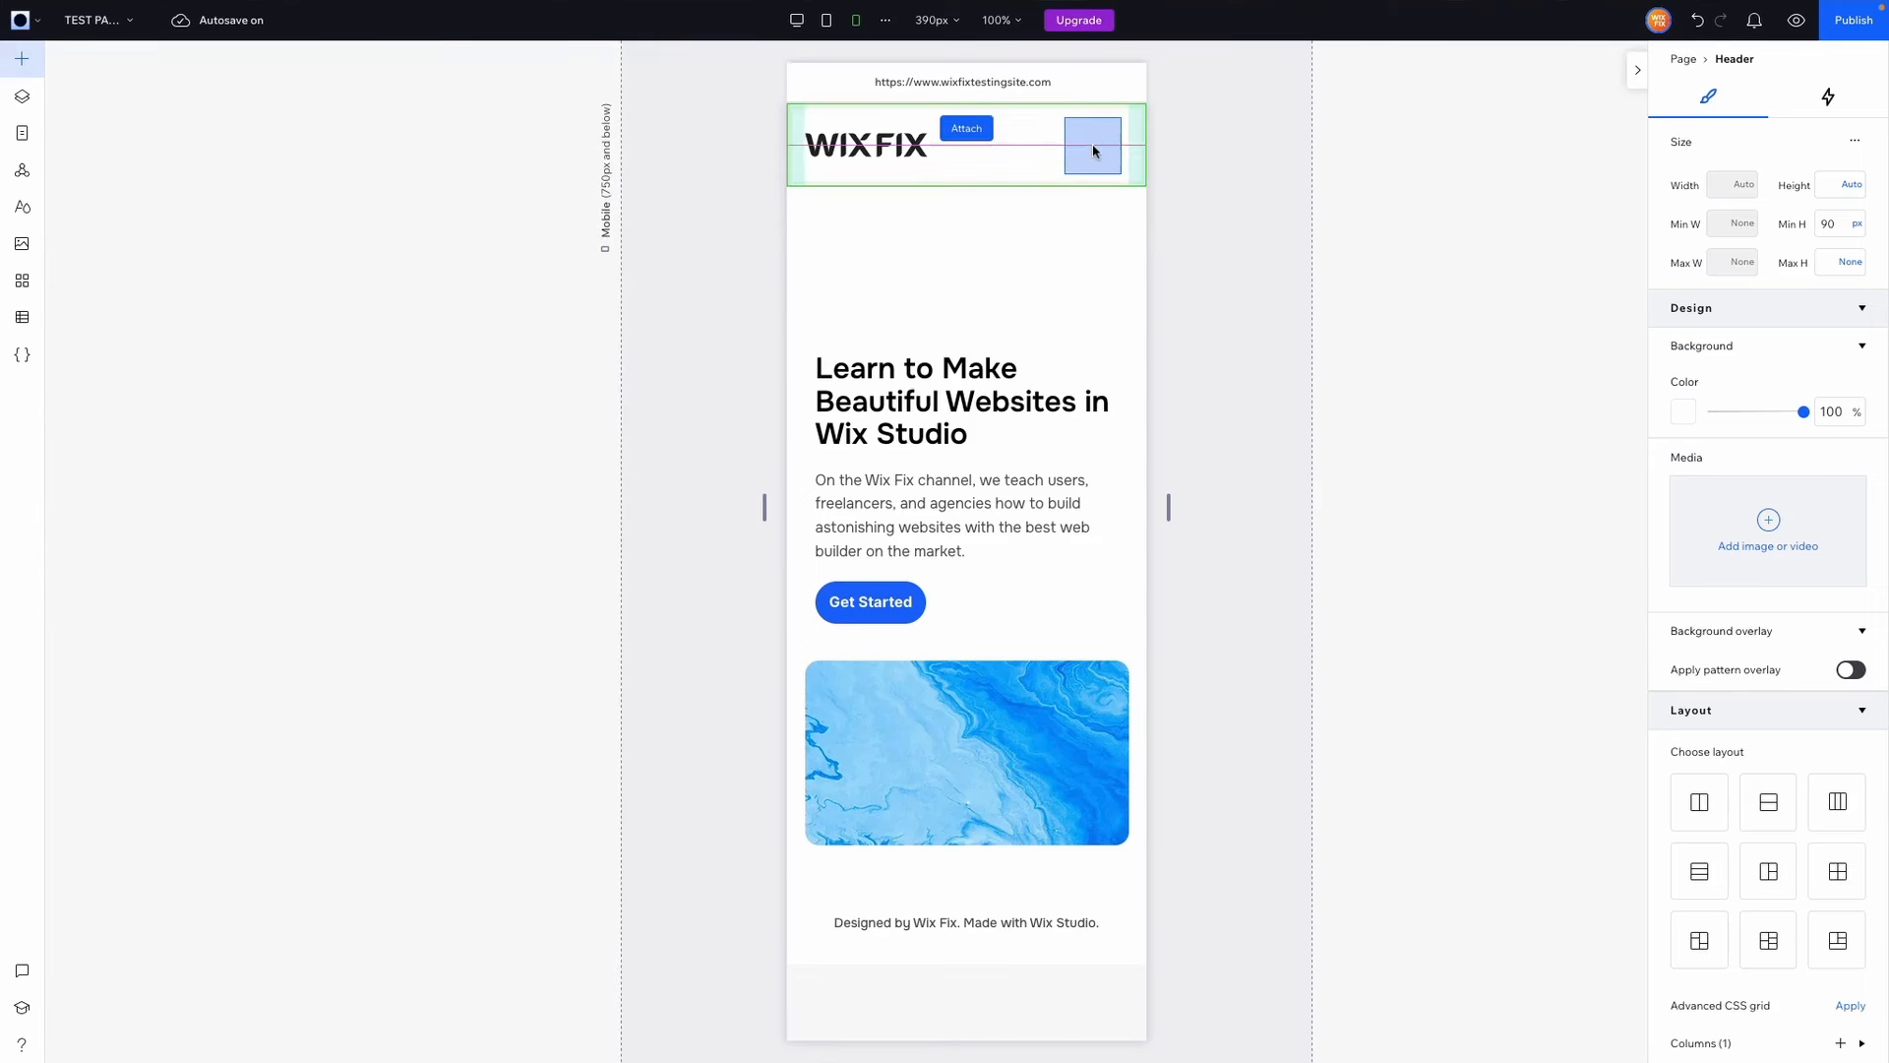
left_click(1717, 262)
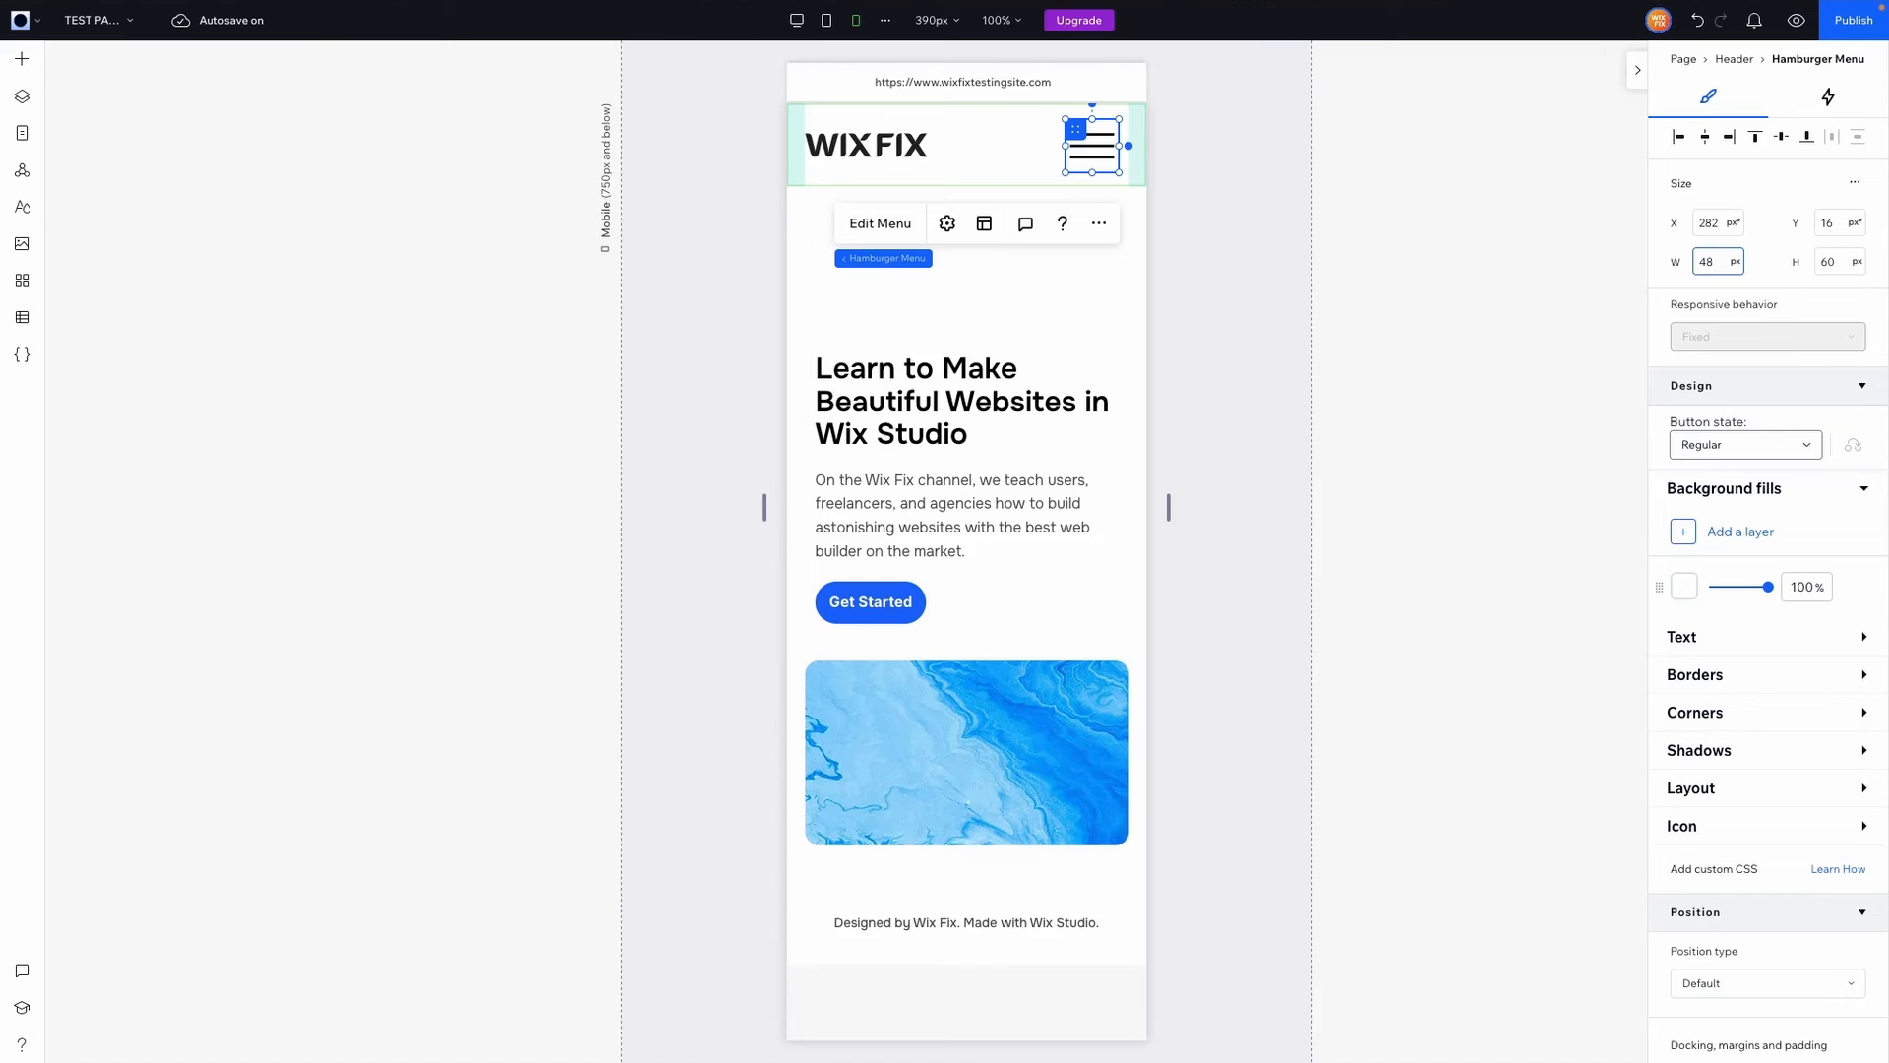
left_click(1836, 263)
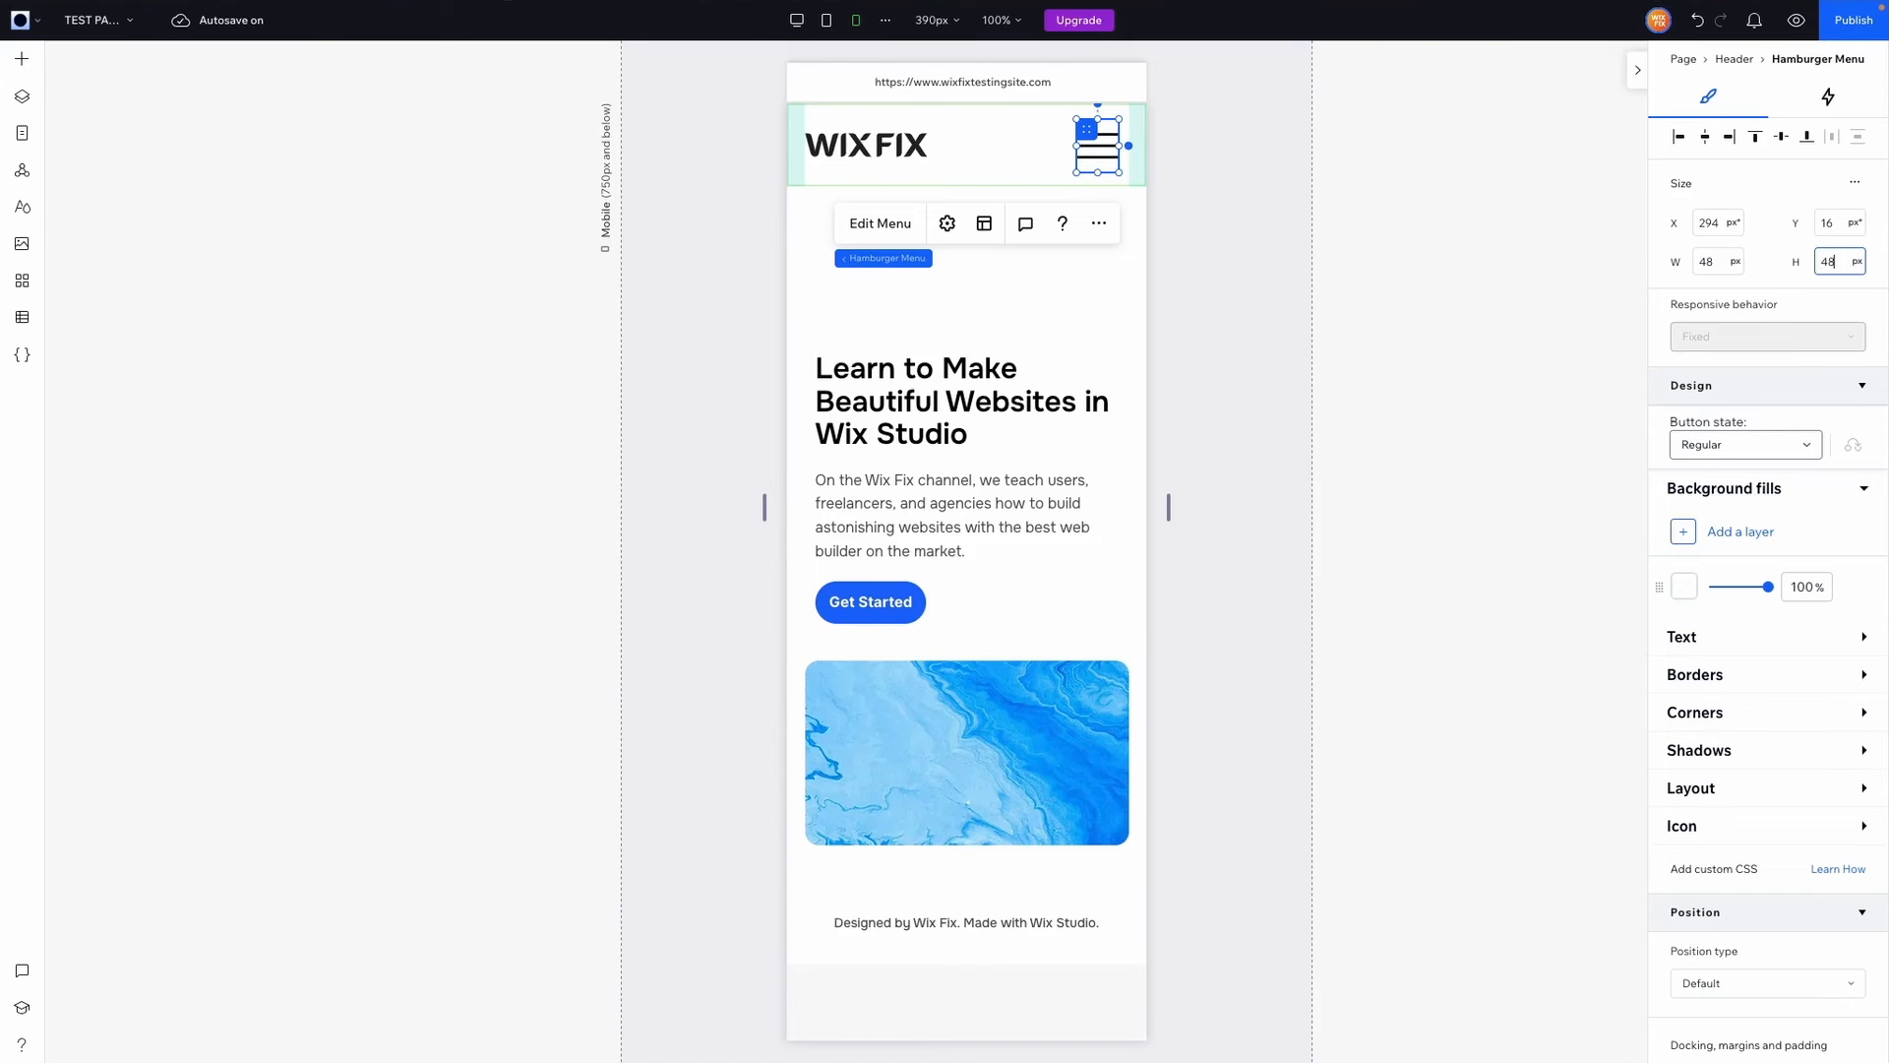
Step: Set the hamburger menu's height to 48 px and its icon size to 48 px
type("48")
left_click(1681, 825)
scroll(1803, 802, "down", 3)
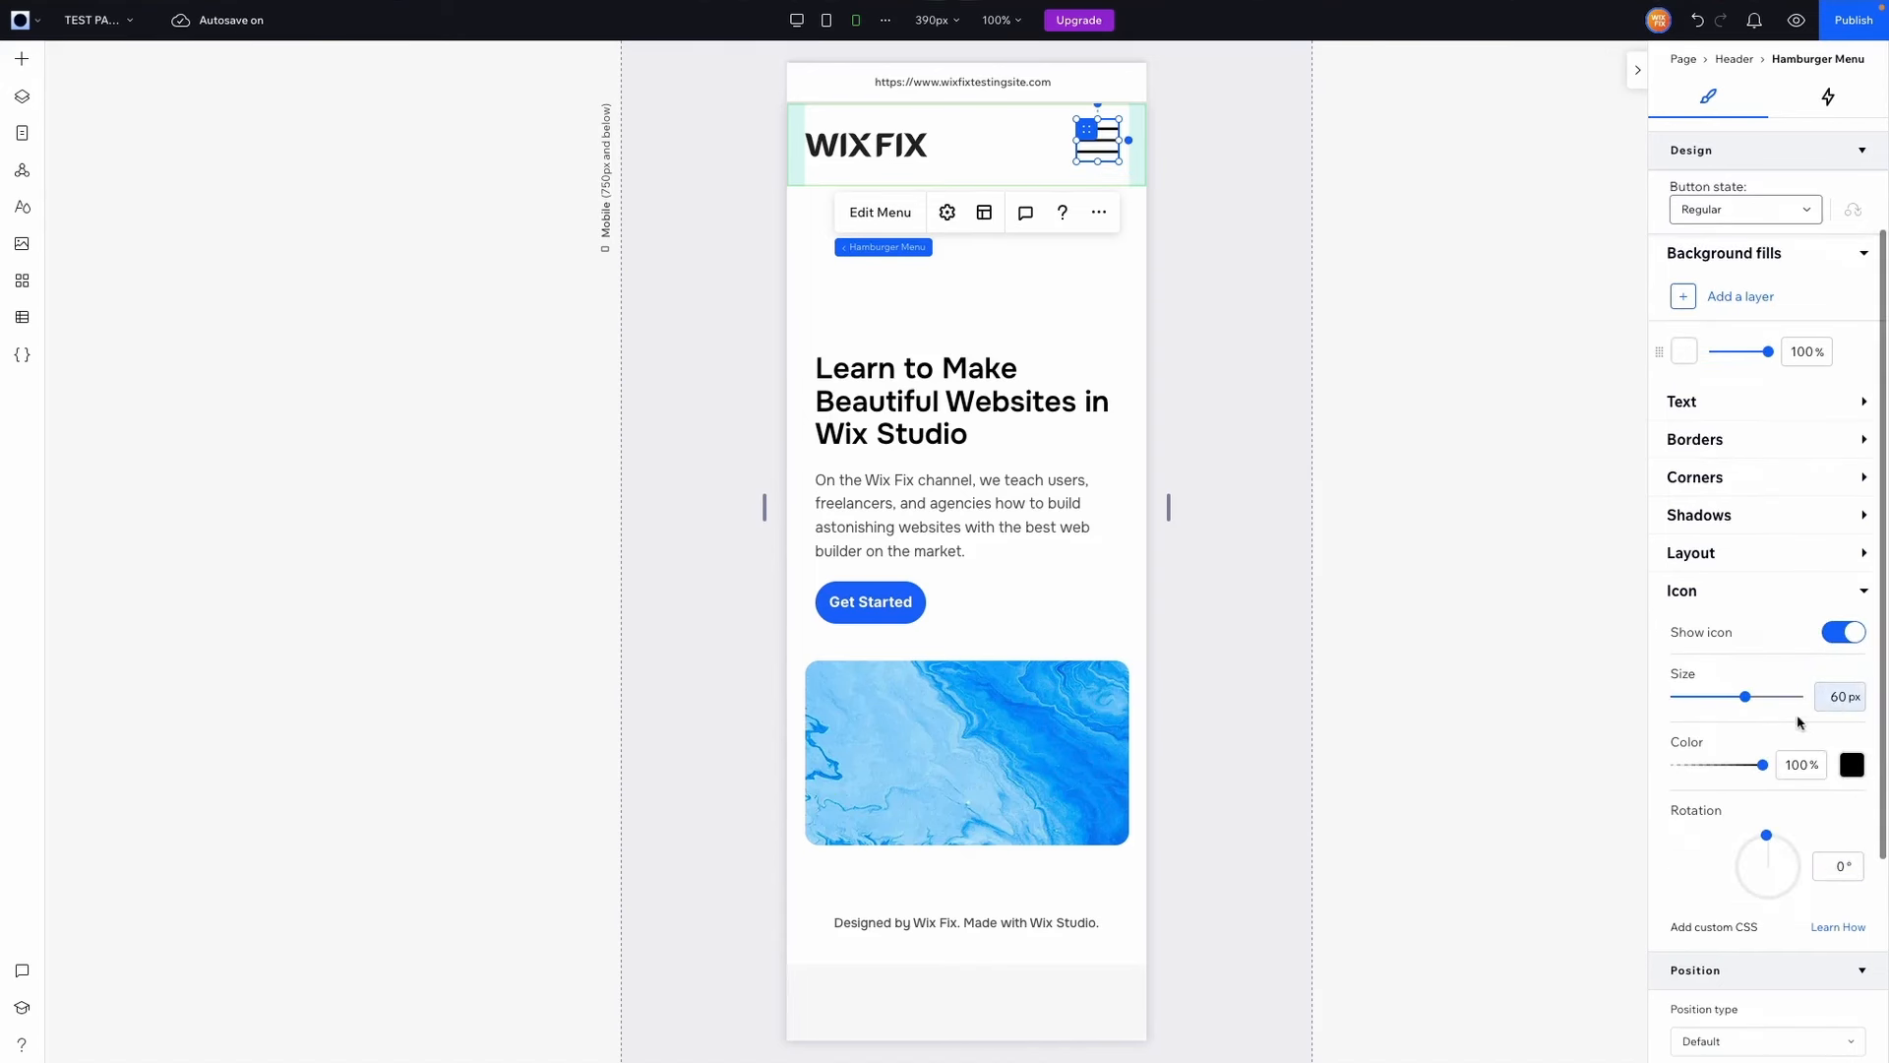
left_click(1835, 696)
type("48")
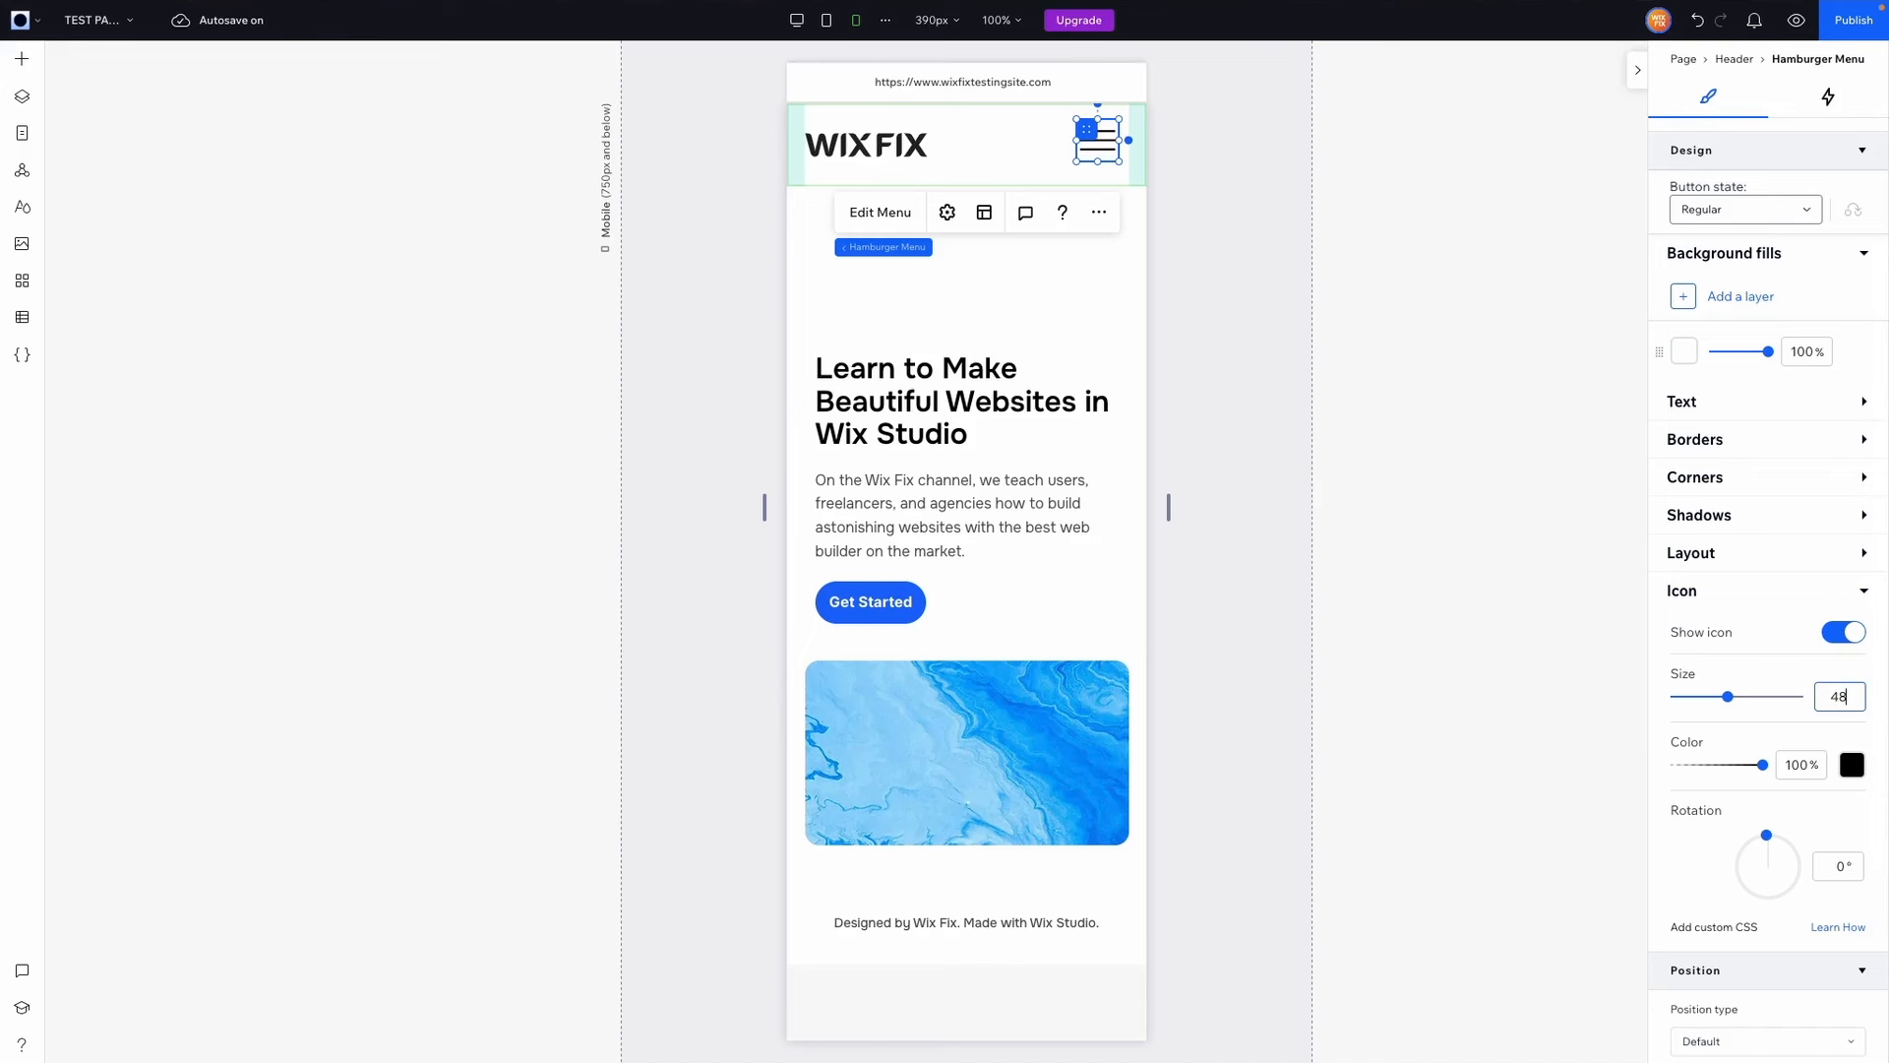
left_click(1550, 330)
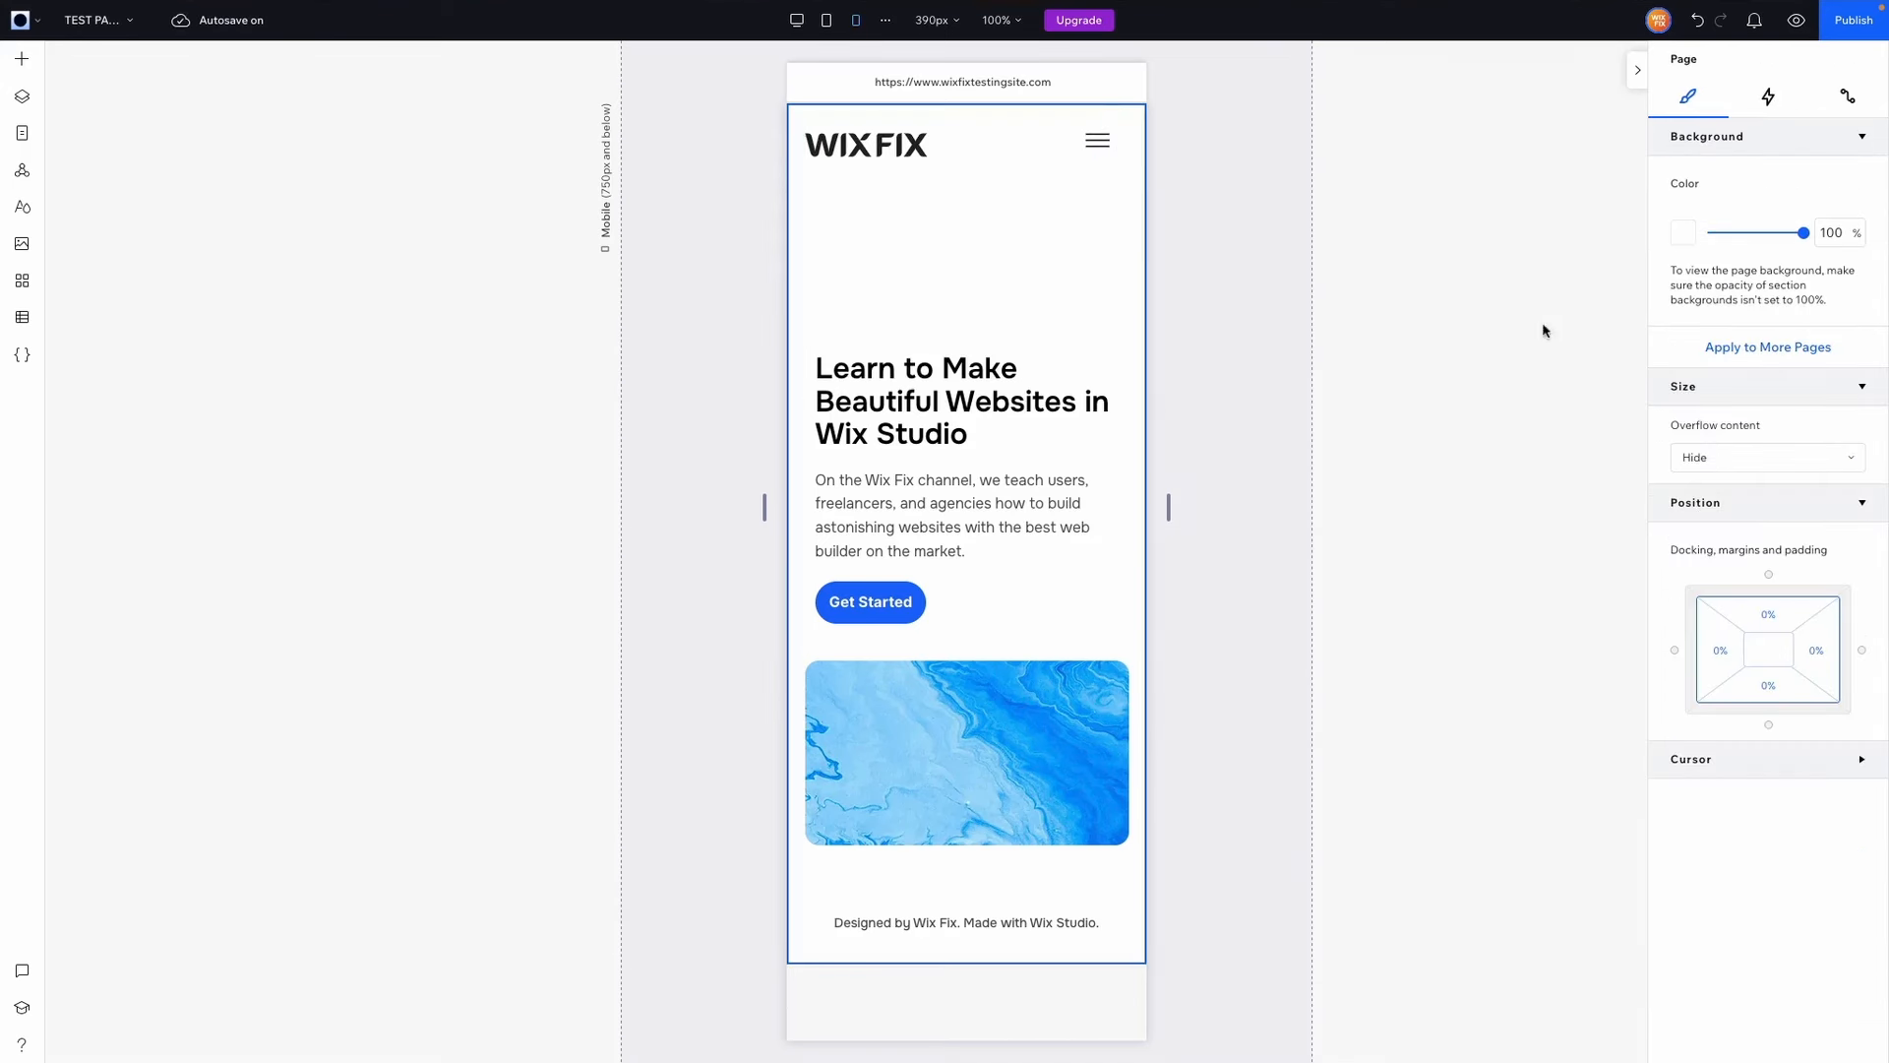
Step: Align the hamburger menu to the right edge and vertical center of the mobile header
left_click(1098, 146)
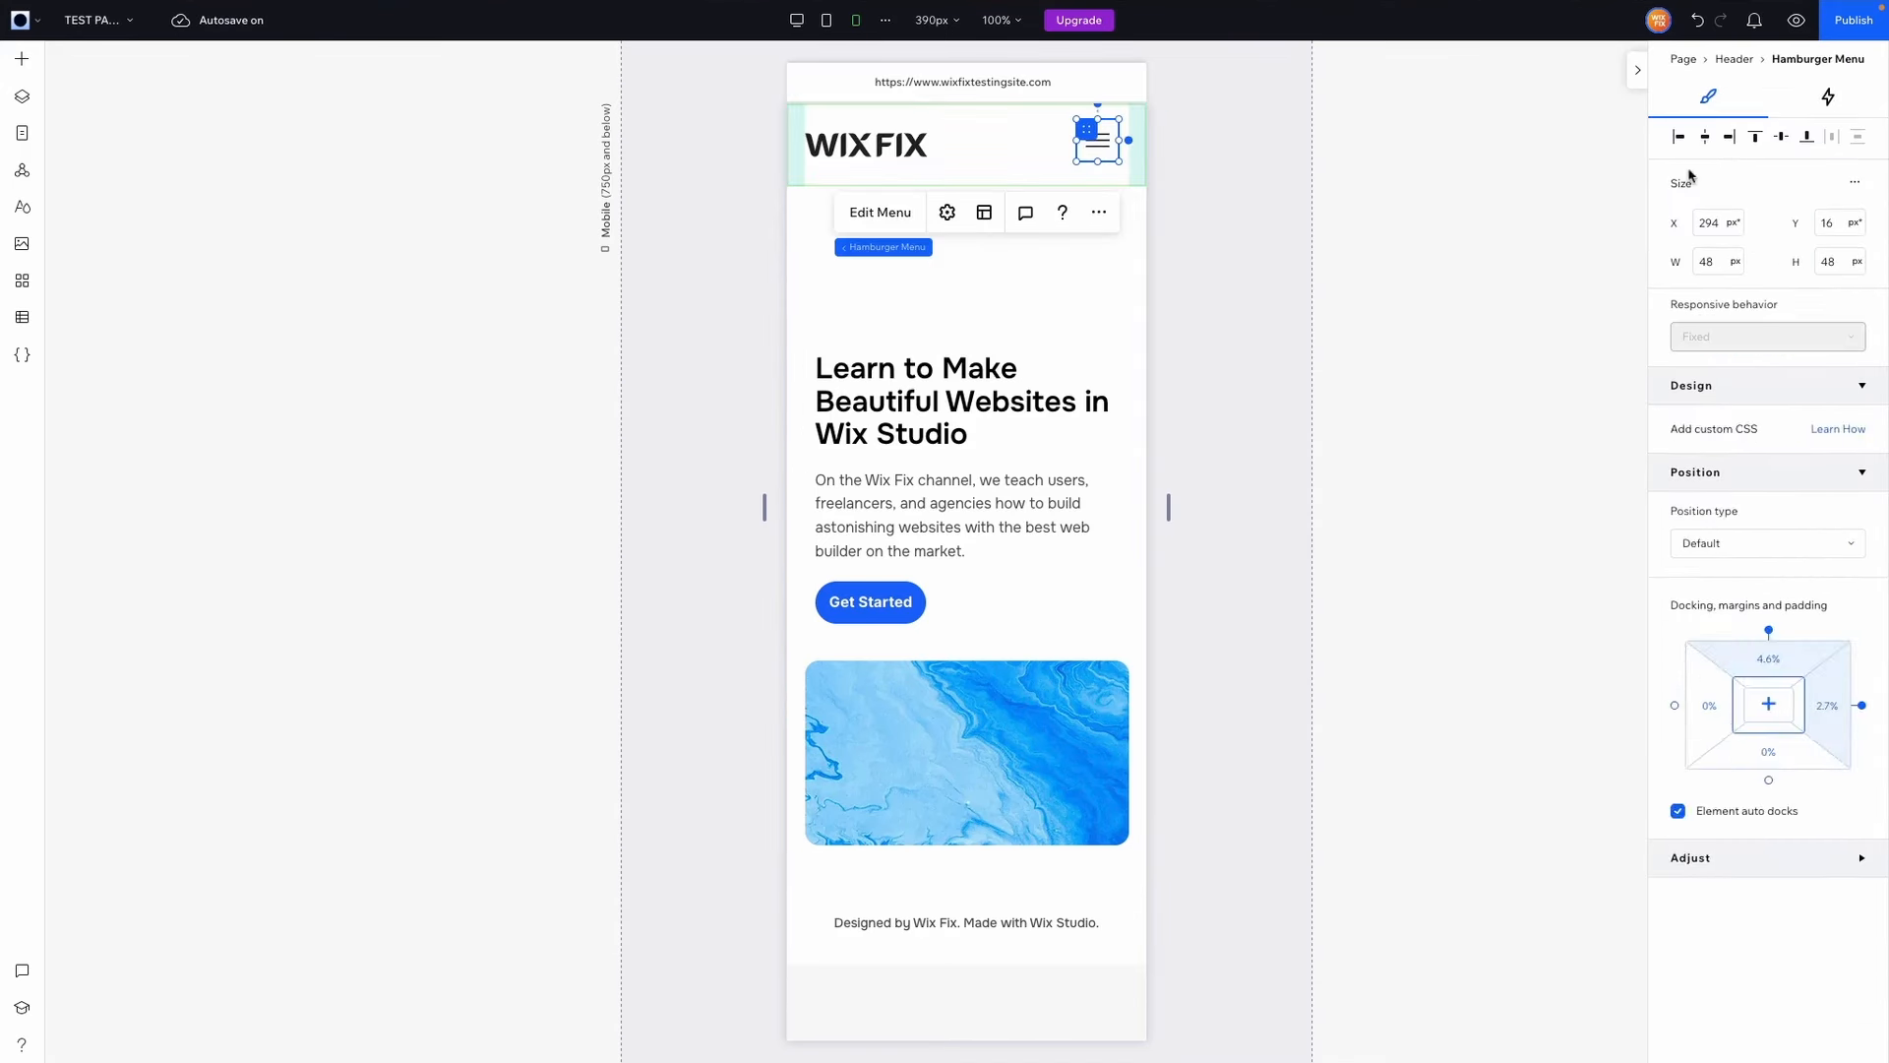
left_click(1730, 141)
left_click(1781, 137)
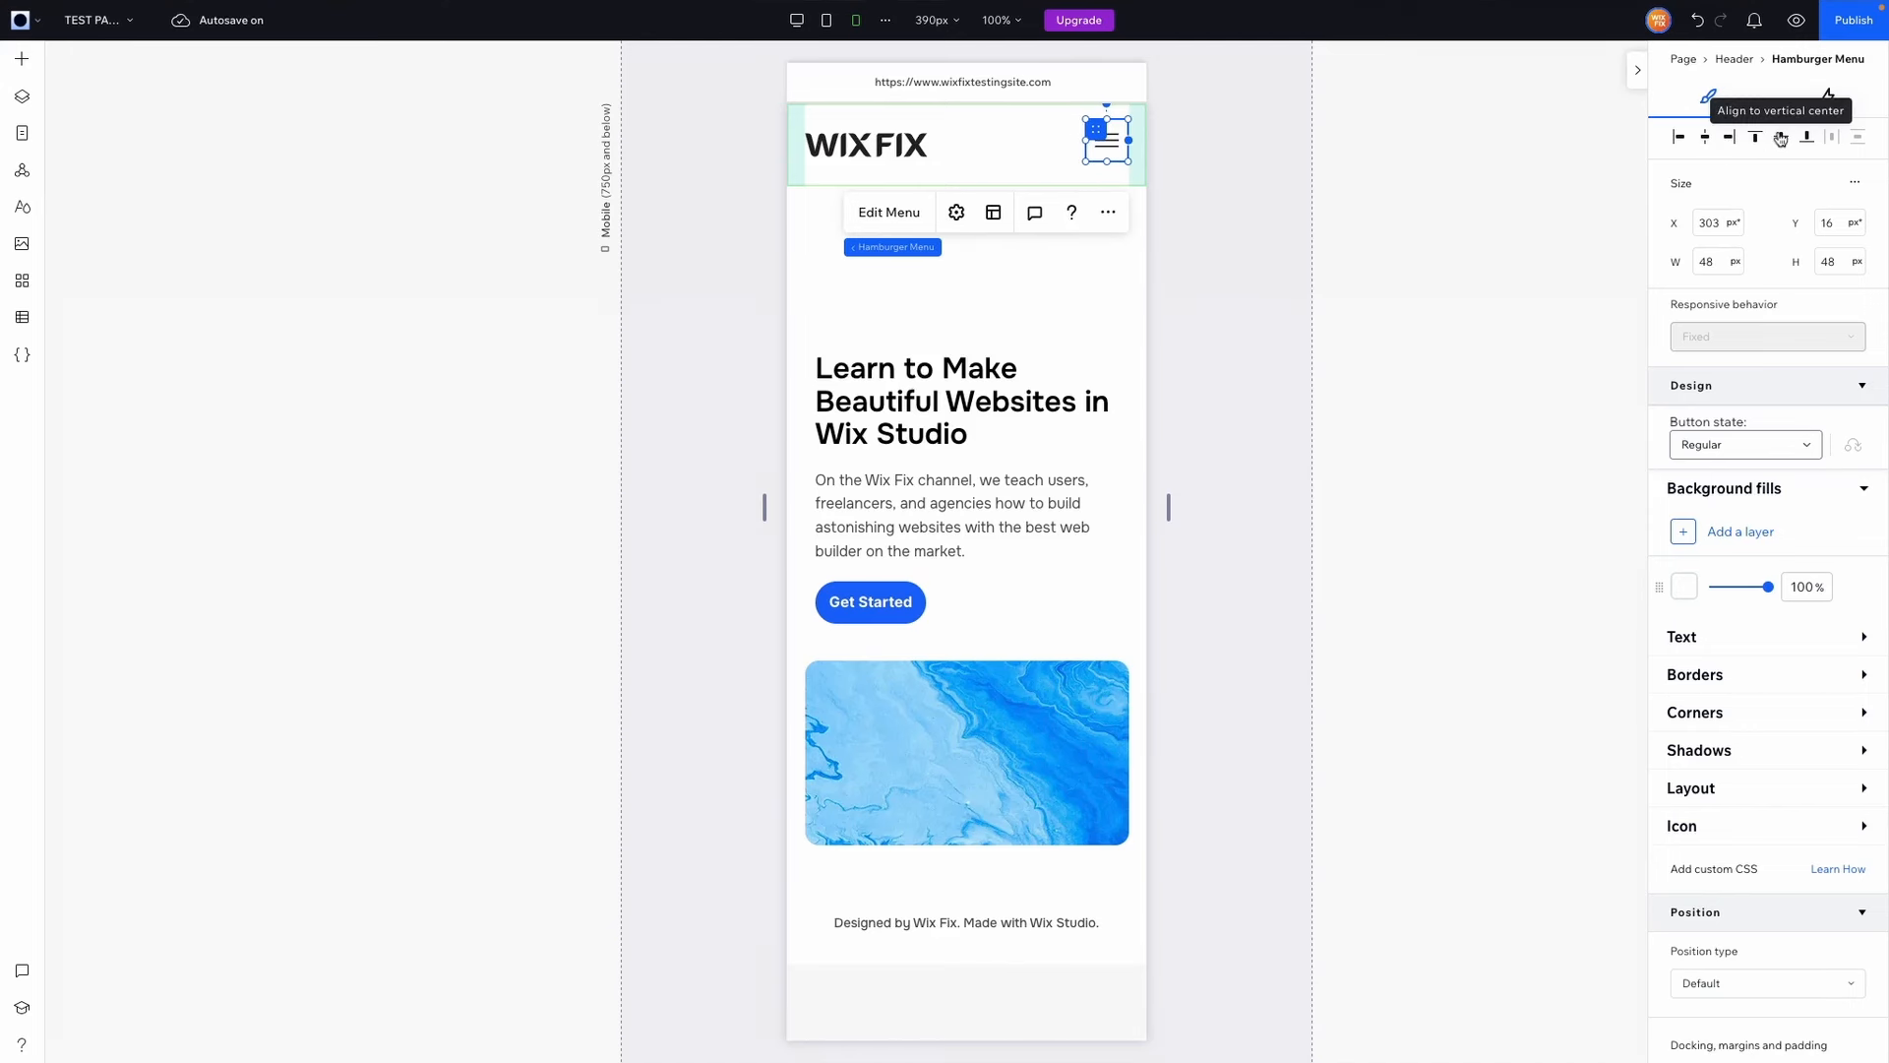
left_click(1256, 232)
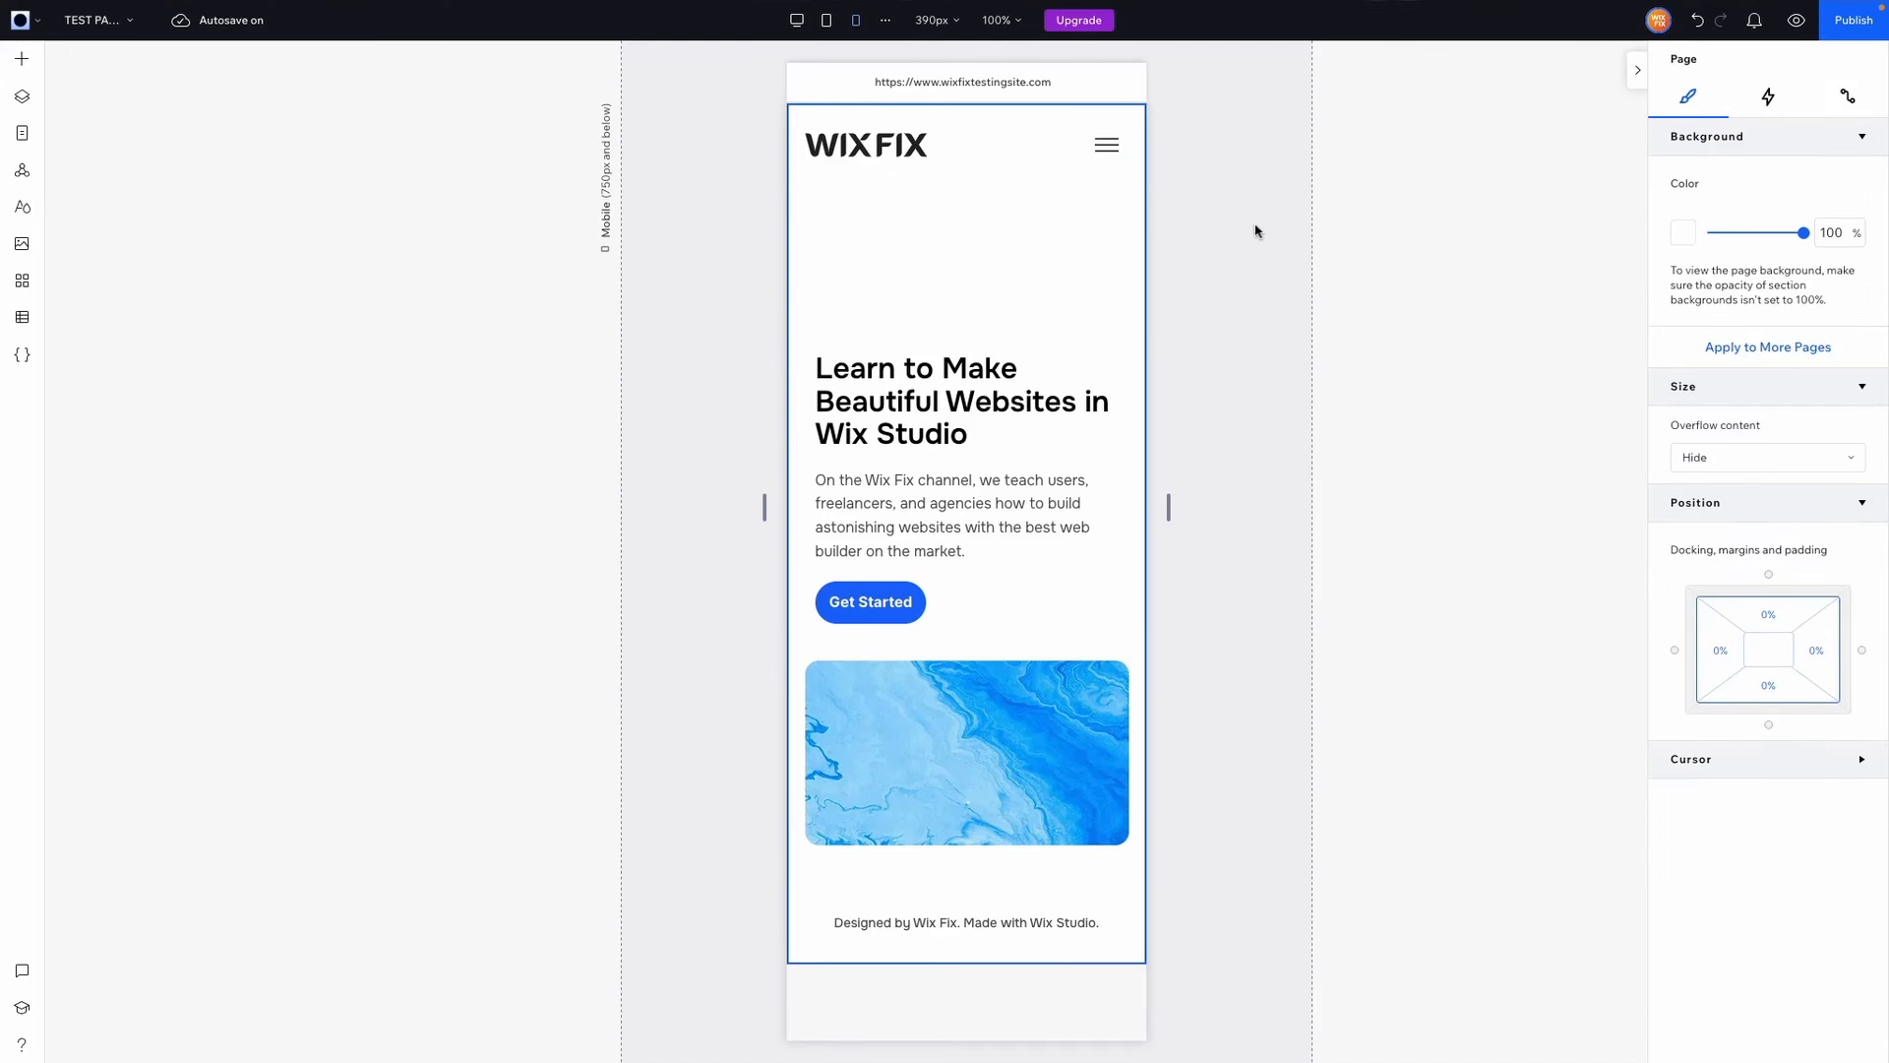
Step: Examine the vertical menu inside the mobile hamburger menu and compare it with the Tablet header's horizontal menu in preview
left_click(1108, 148)
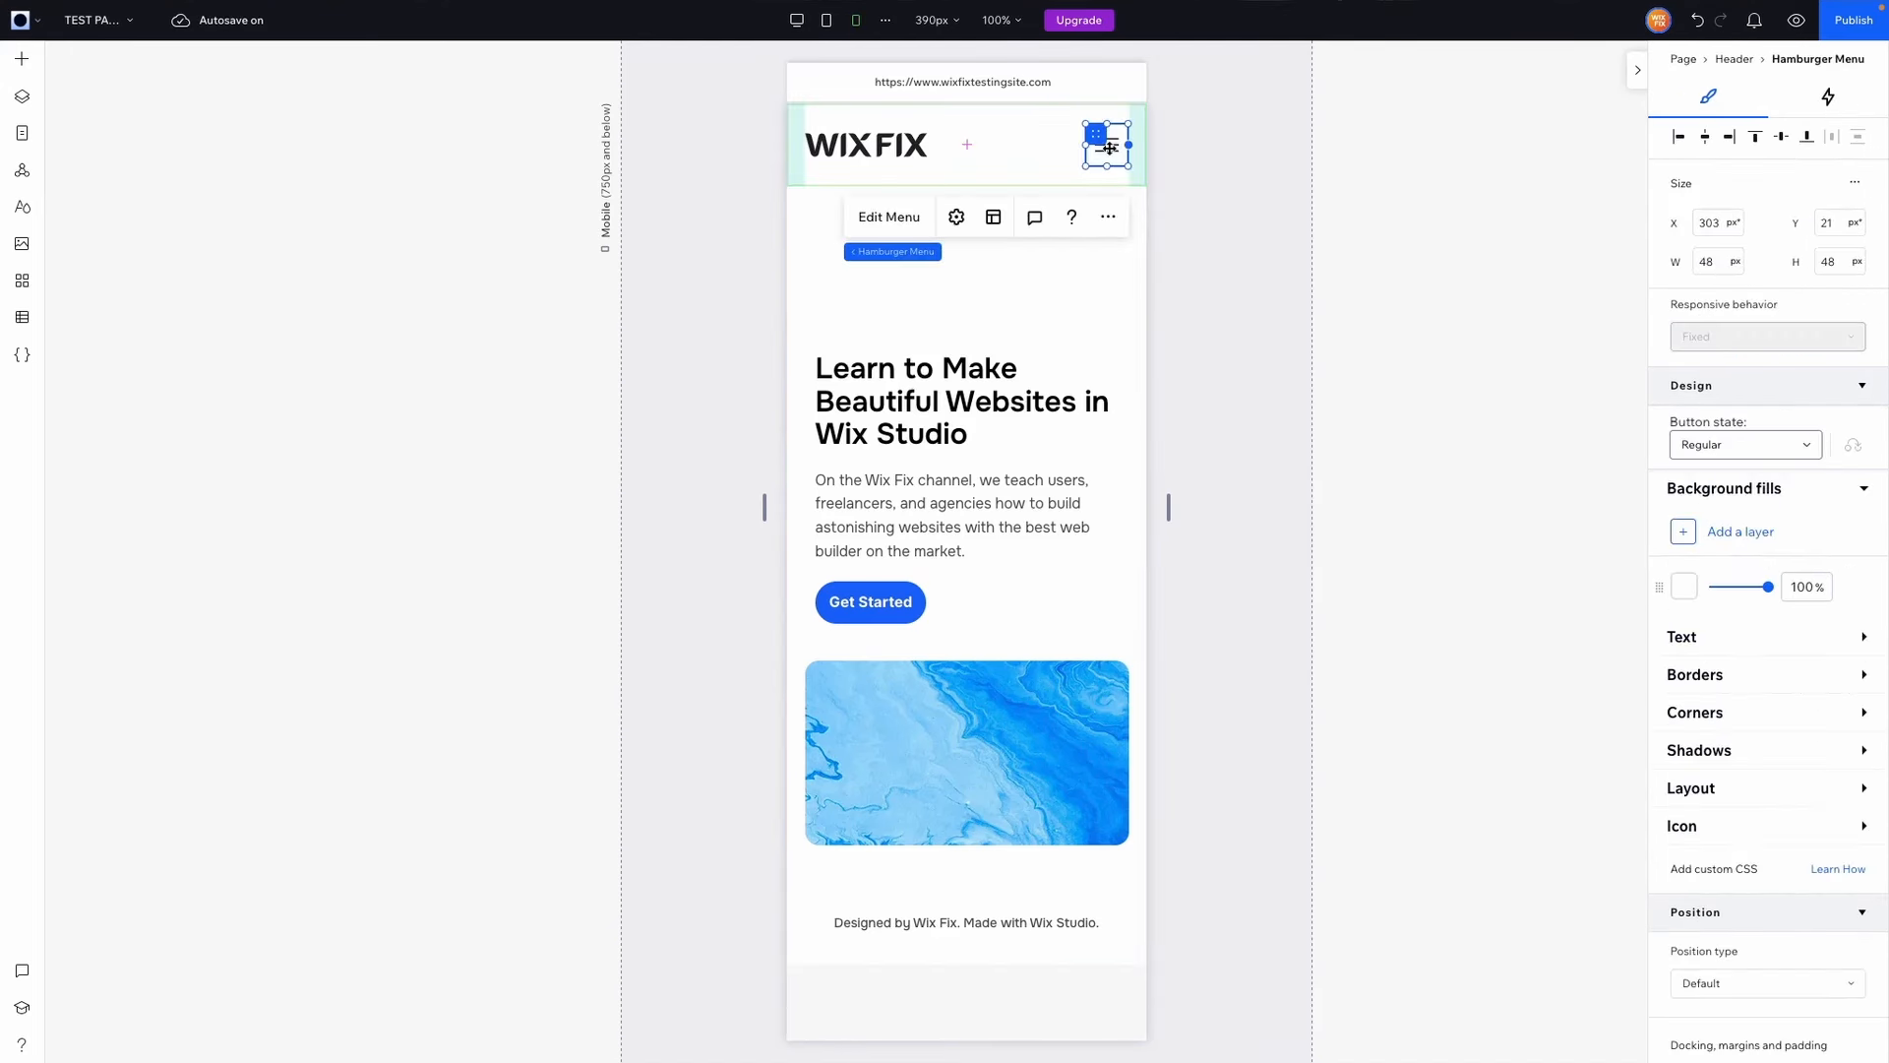
left_click(890, 219)
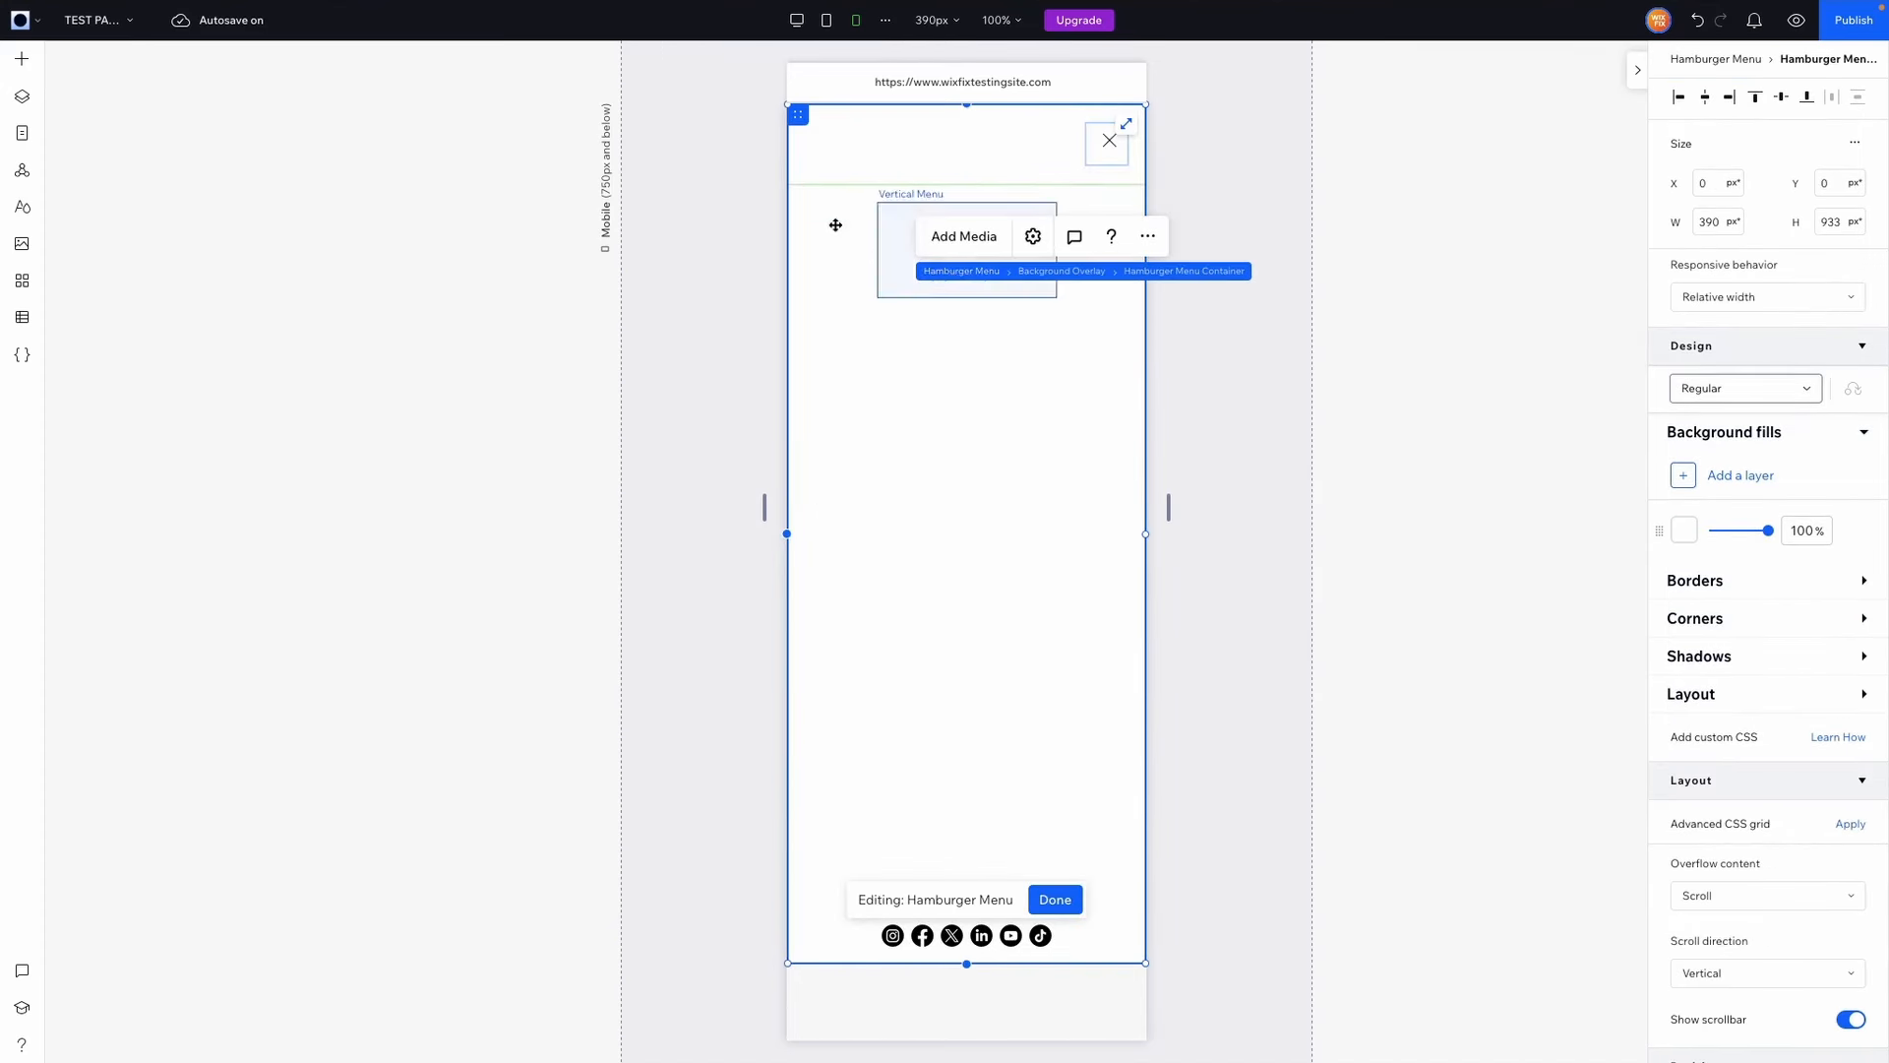
left_click(984, 258)
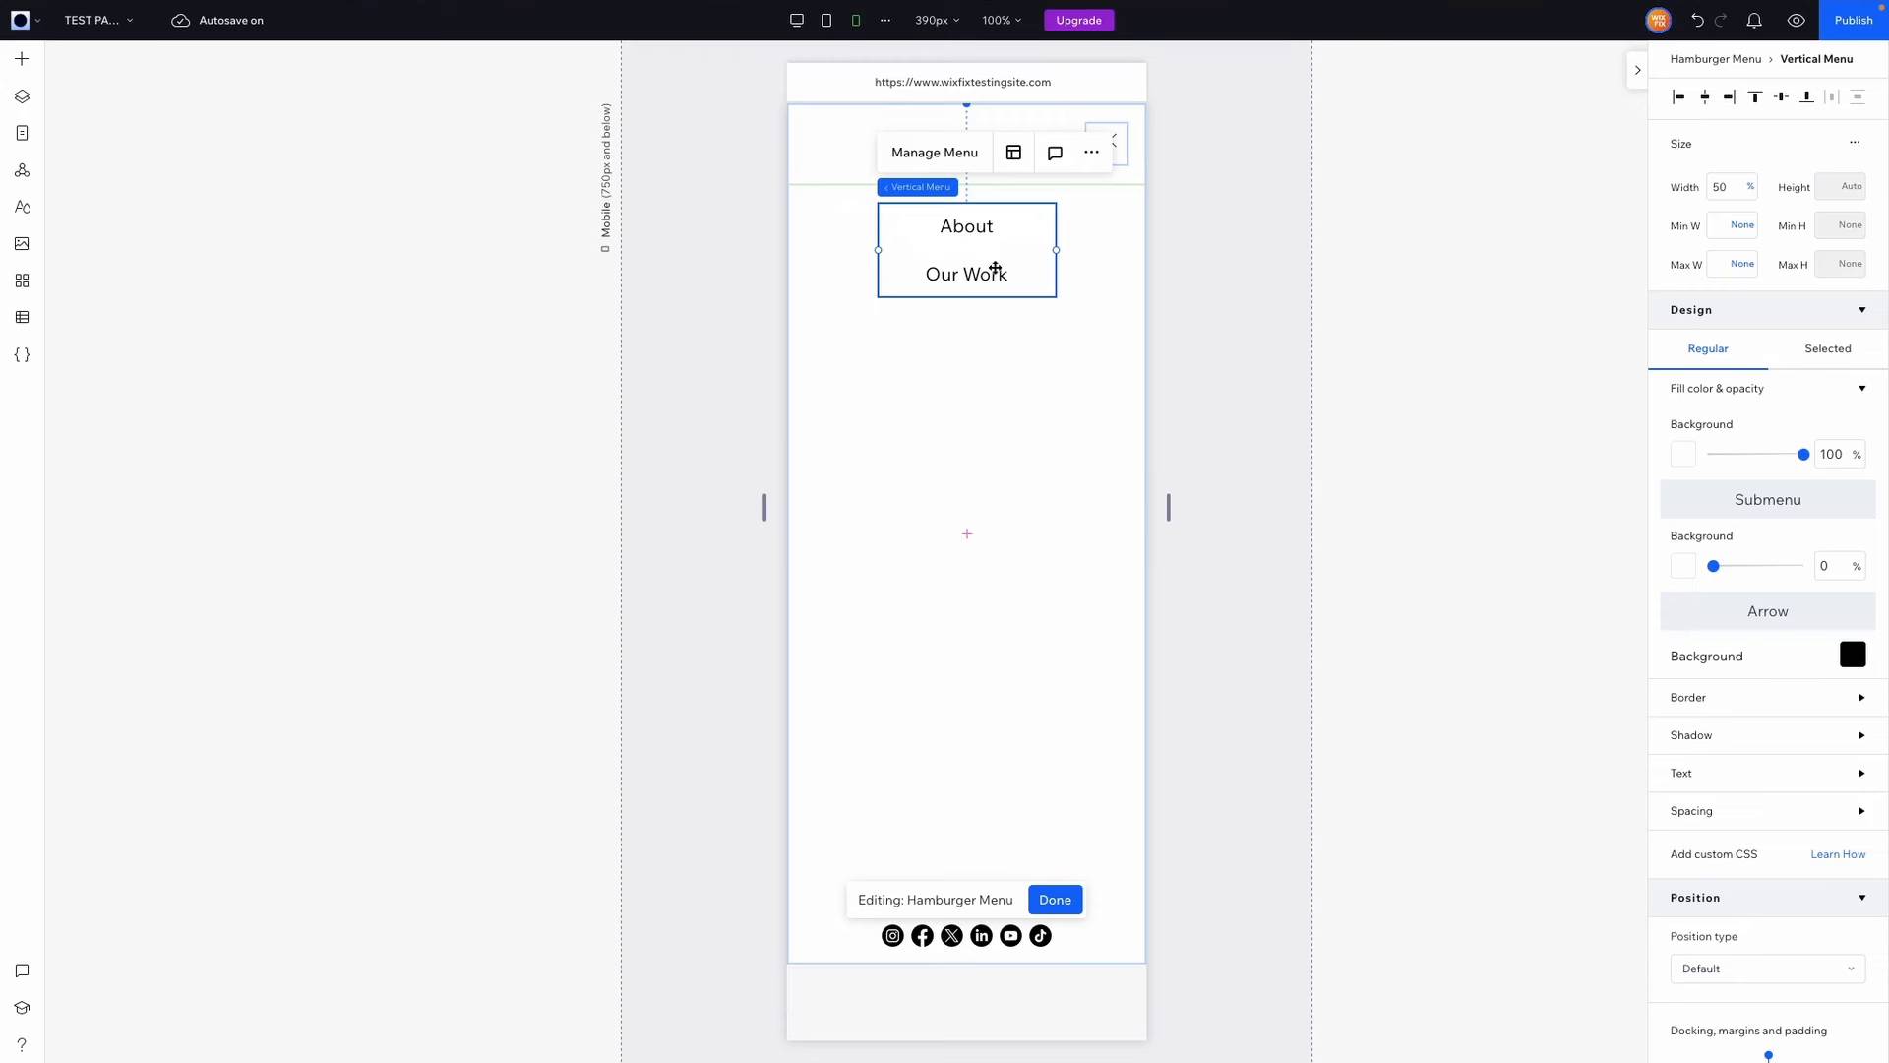
left_click(824, 25)
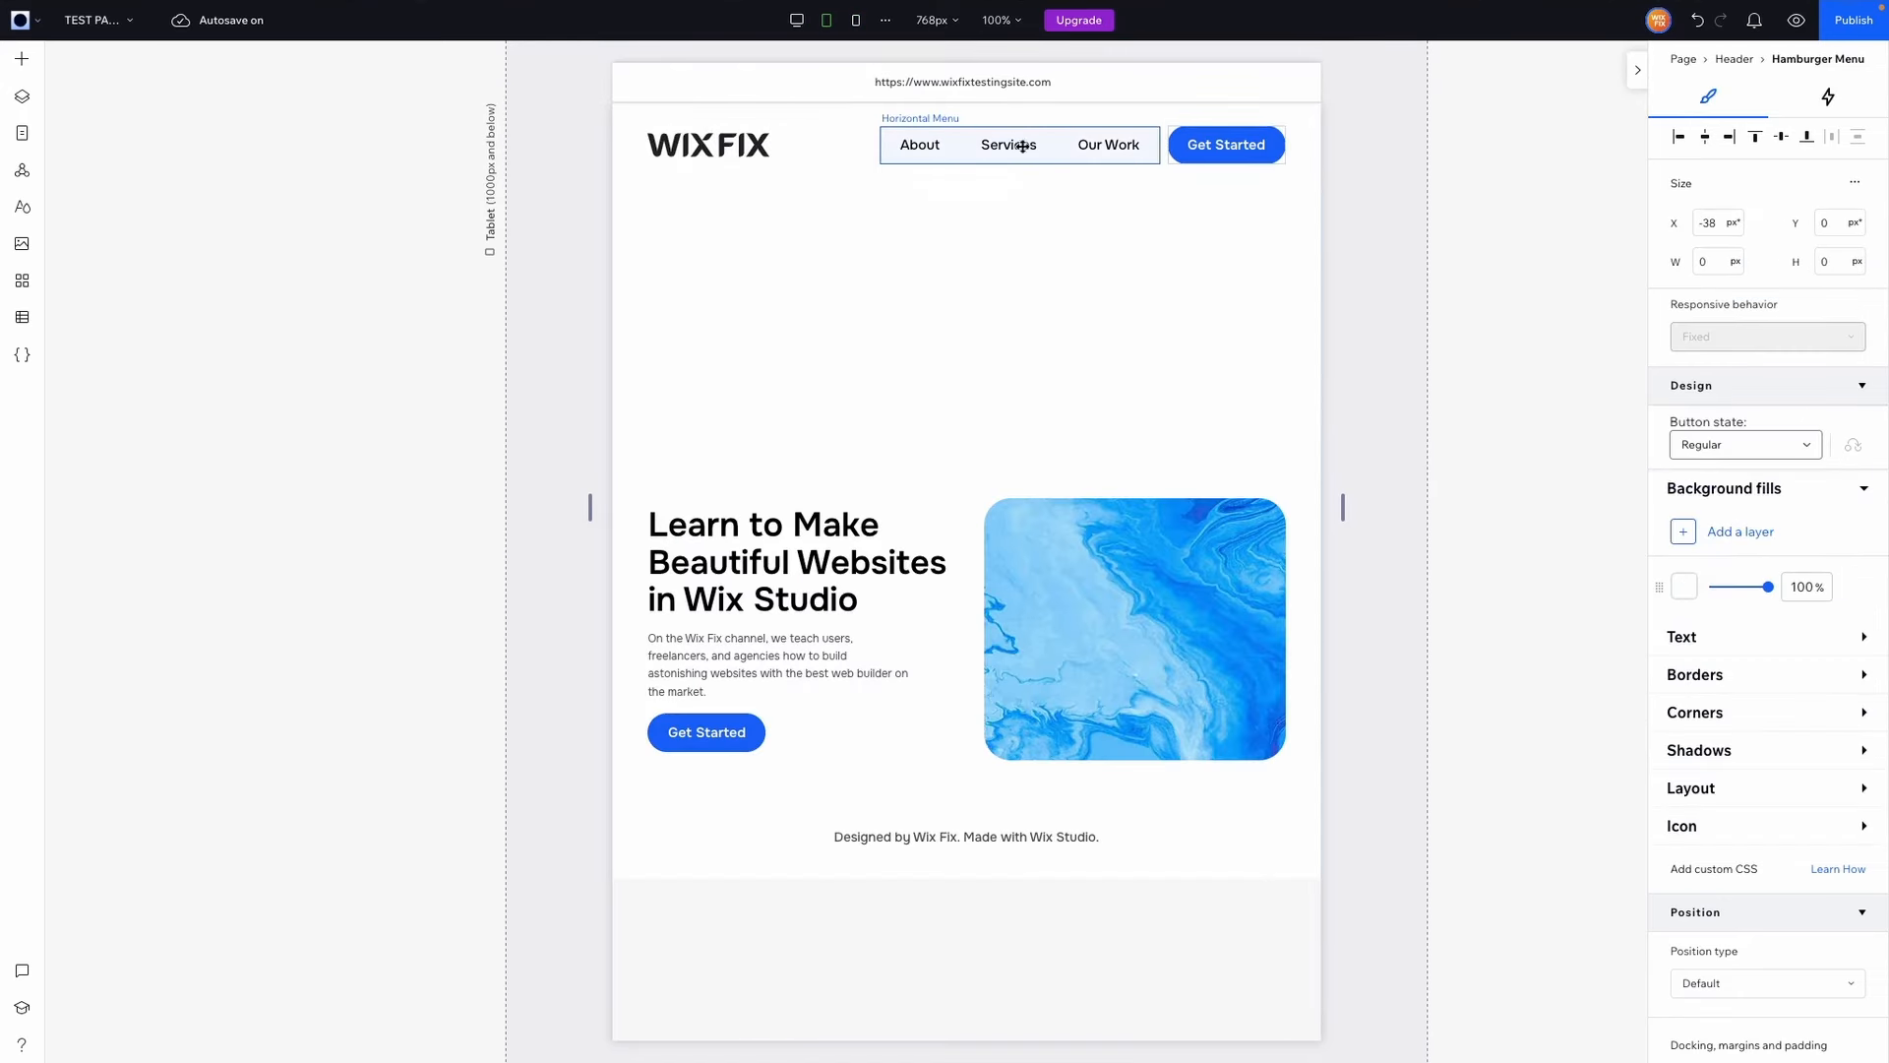
left_click(1797, 22)
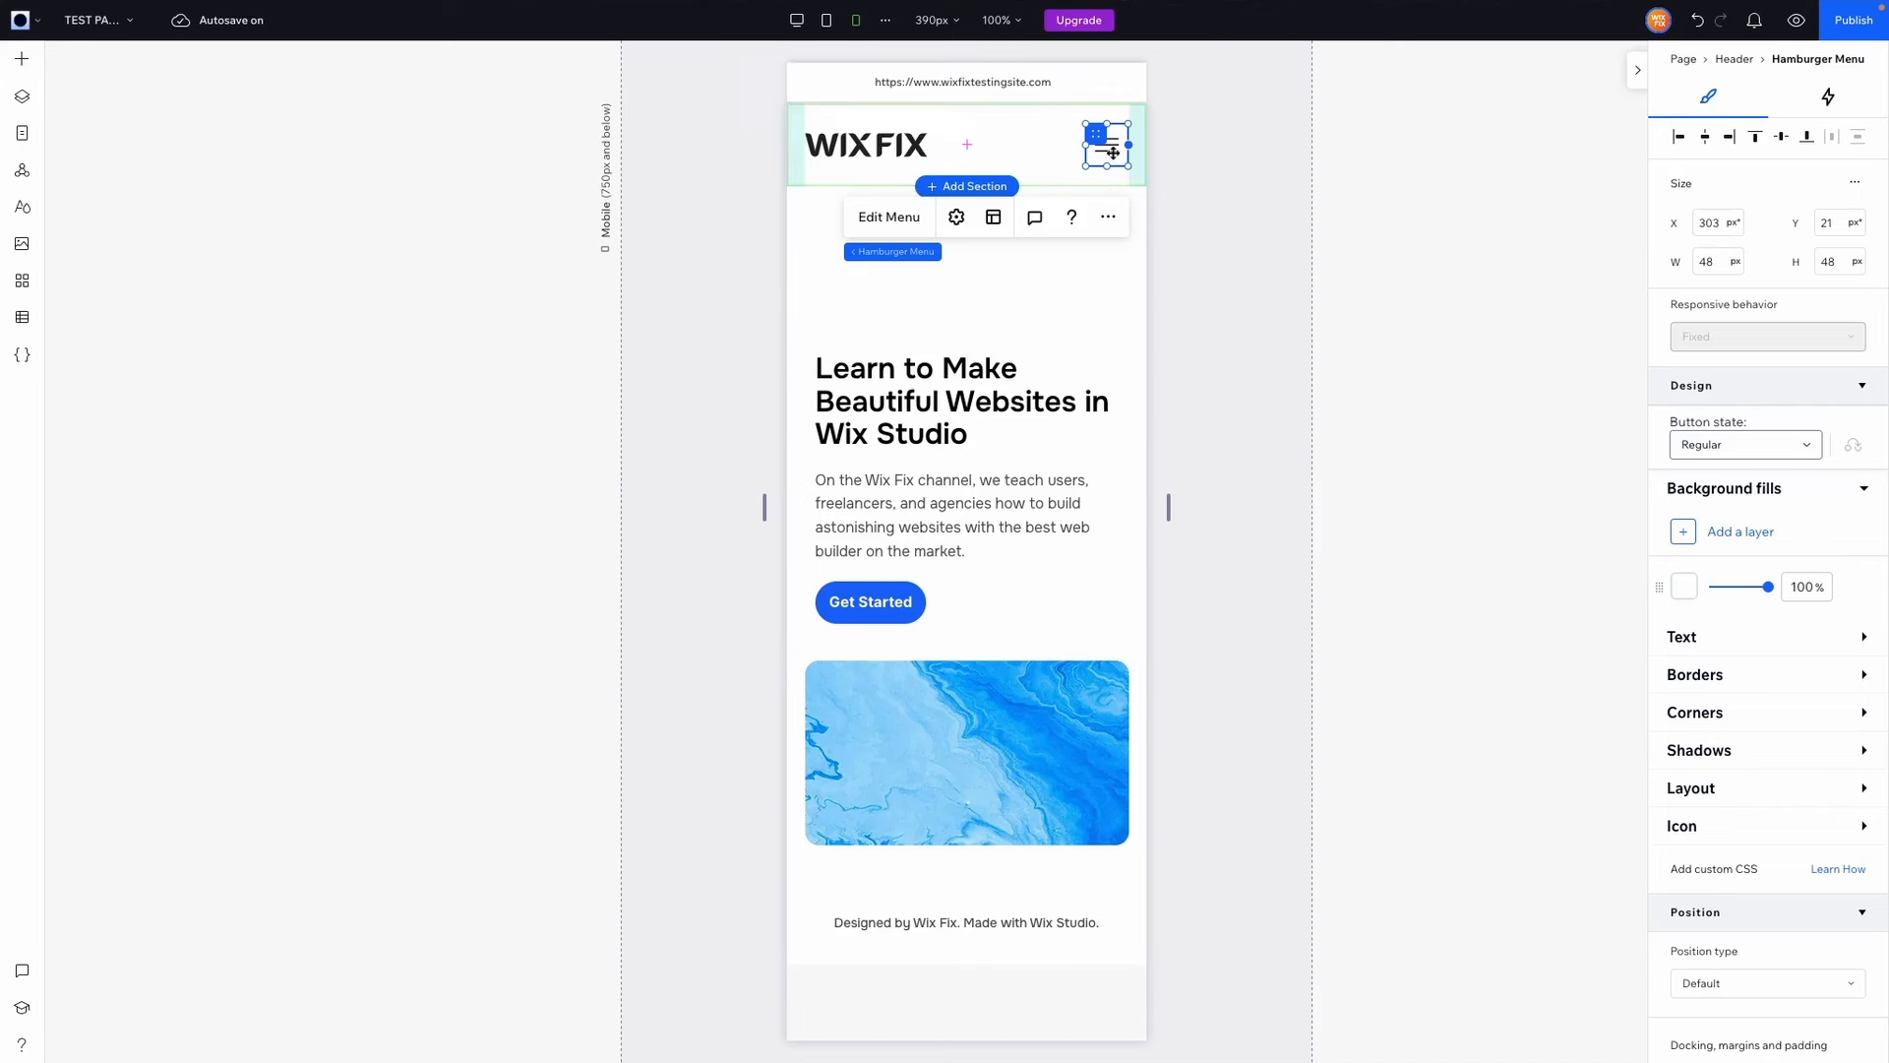
Step: In the mobile hamburger menu, create a new site menu named Mobile Menu for the vertical menu to display
left_click(888, 216)
left_click(972, 264)
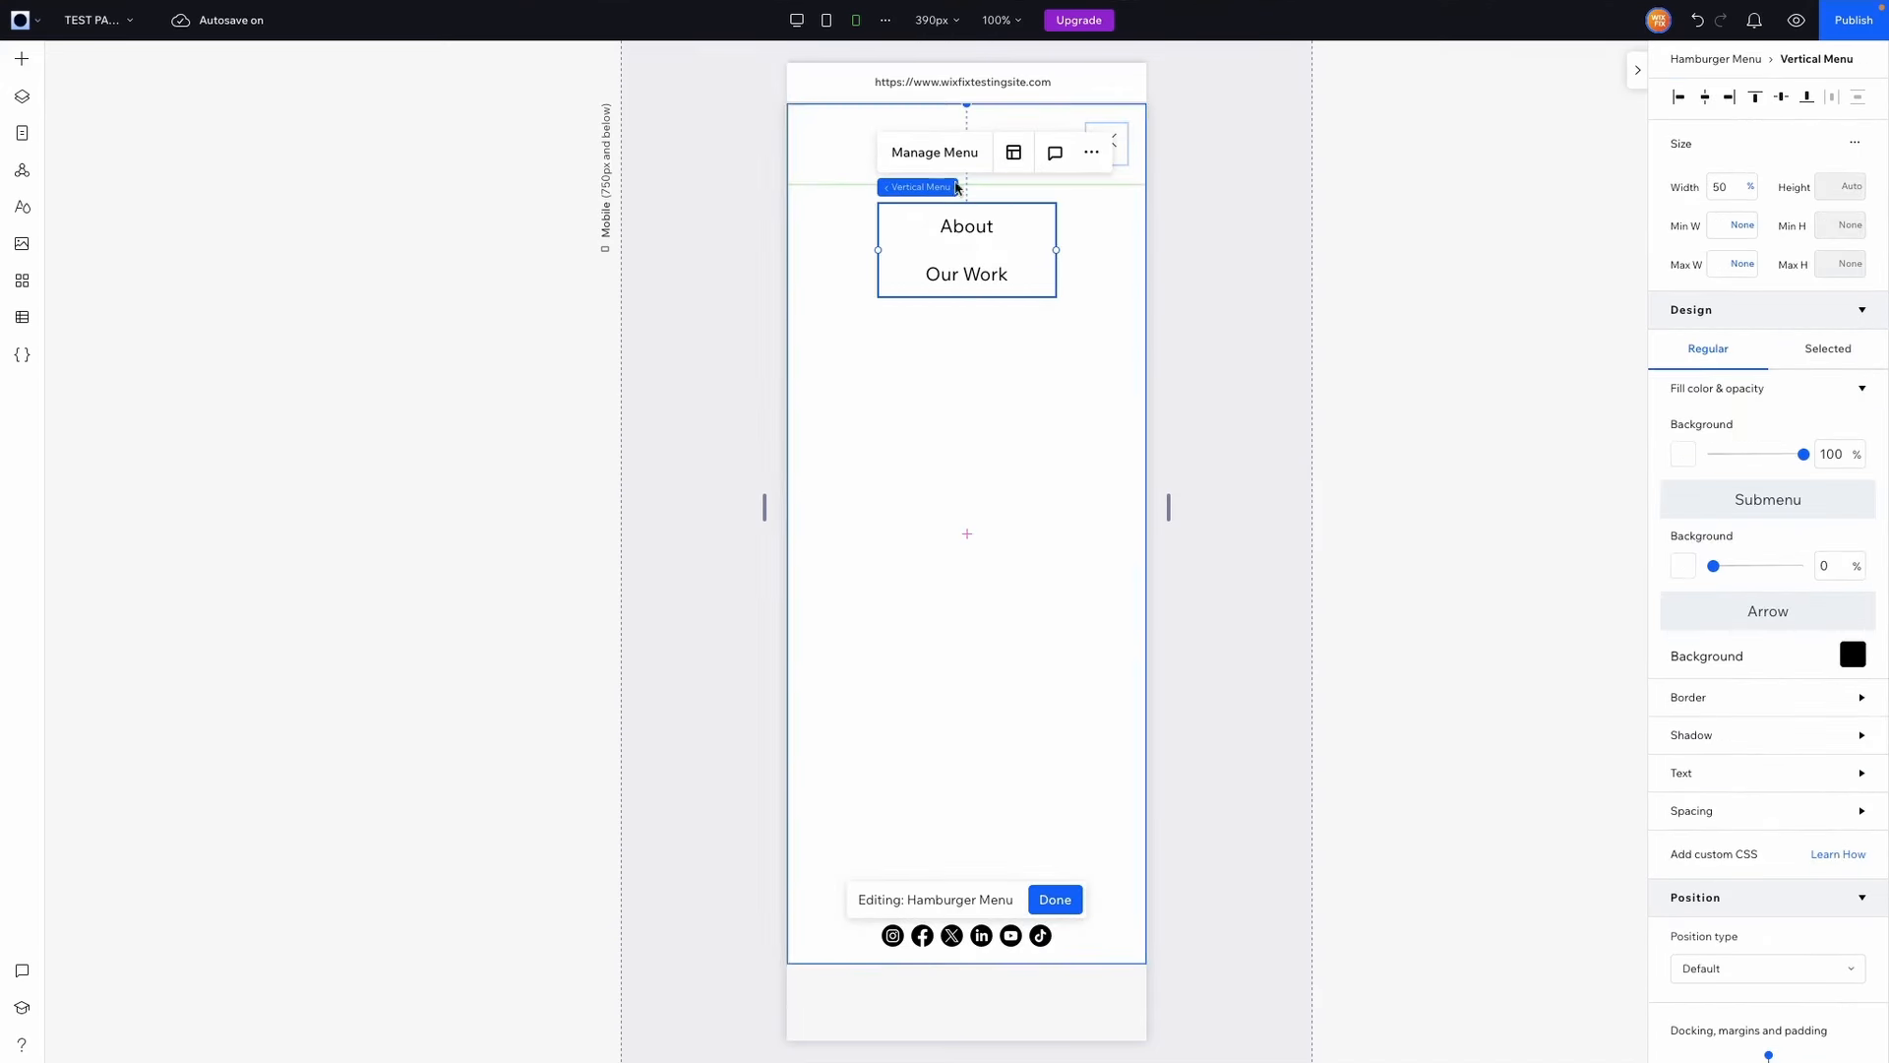
left_click(935, 153)
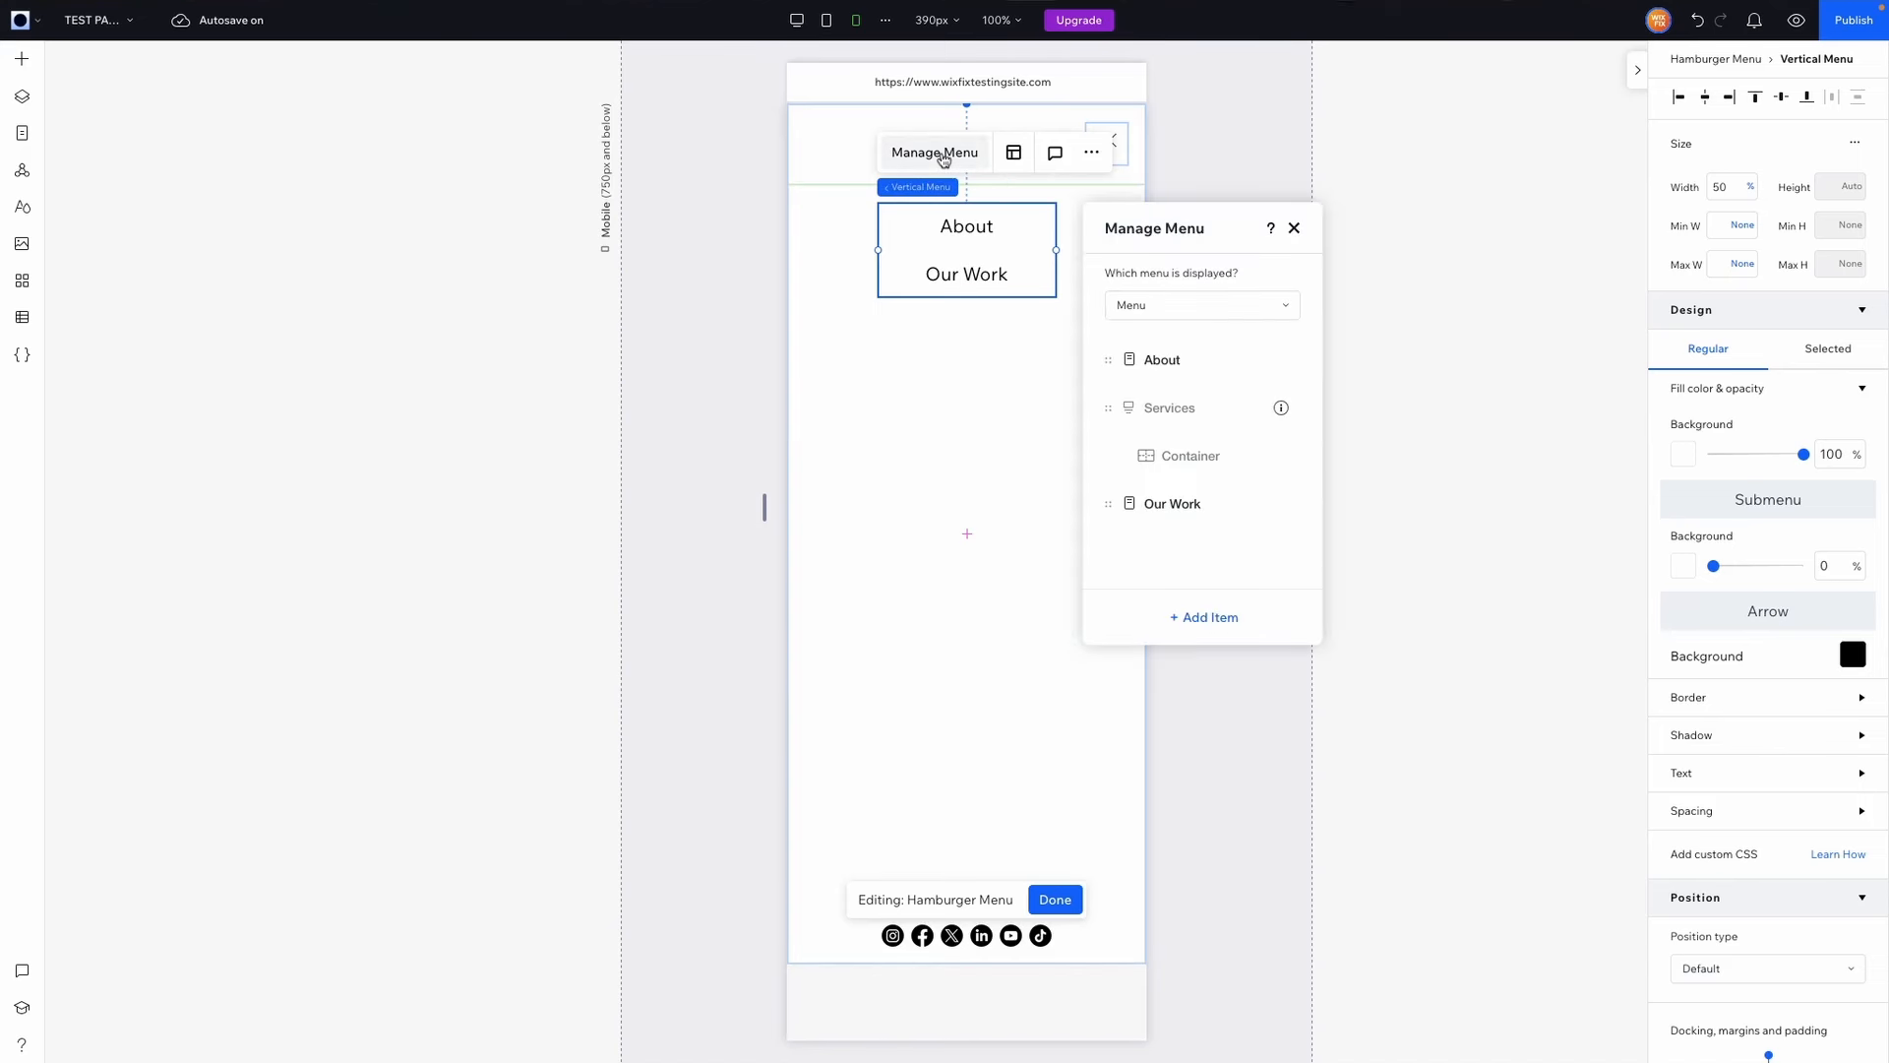
left_click(1161, 300)
left_click(1174, 350)
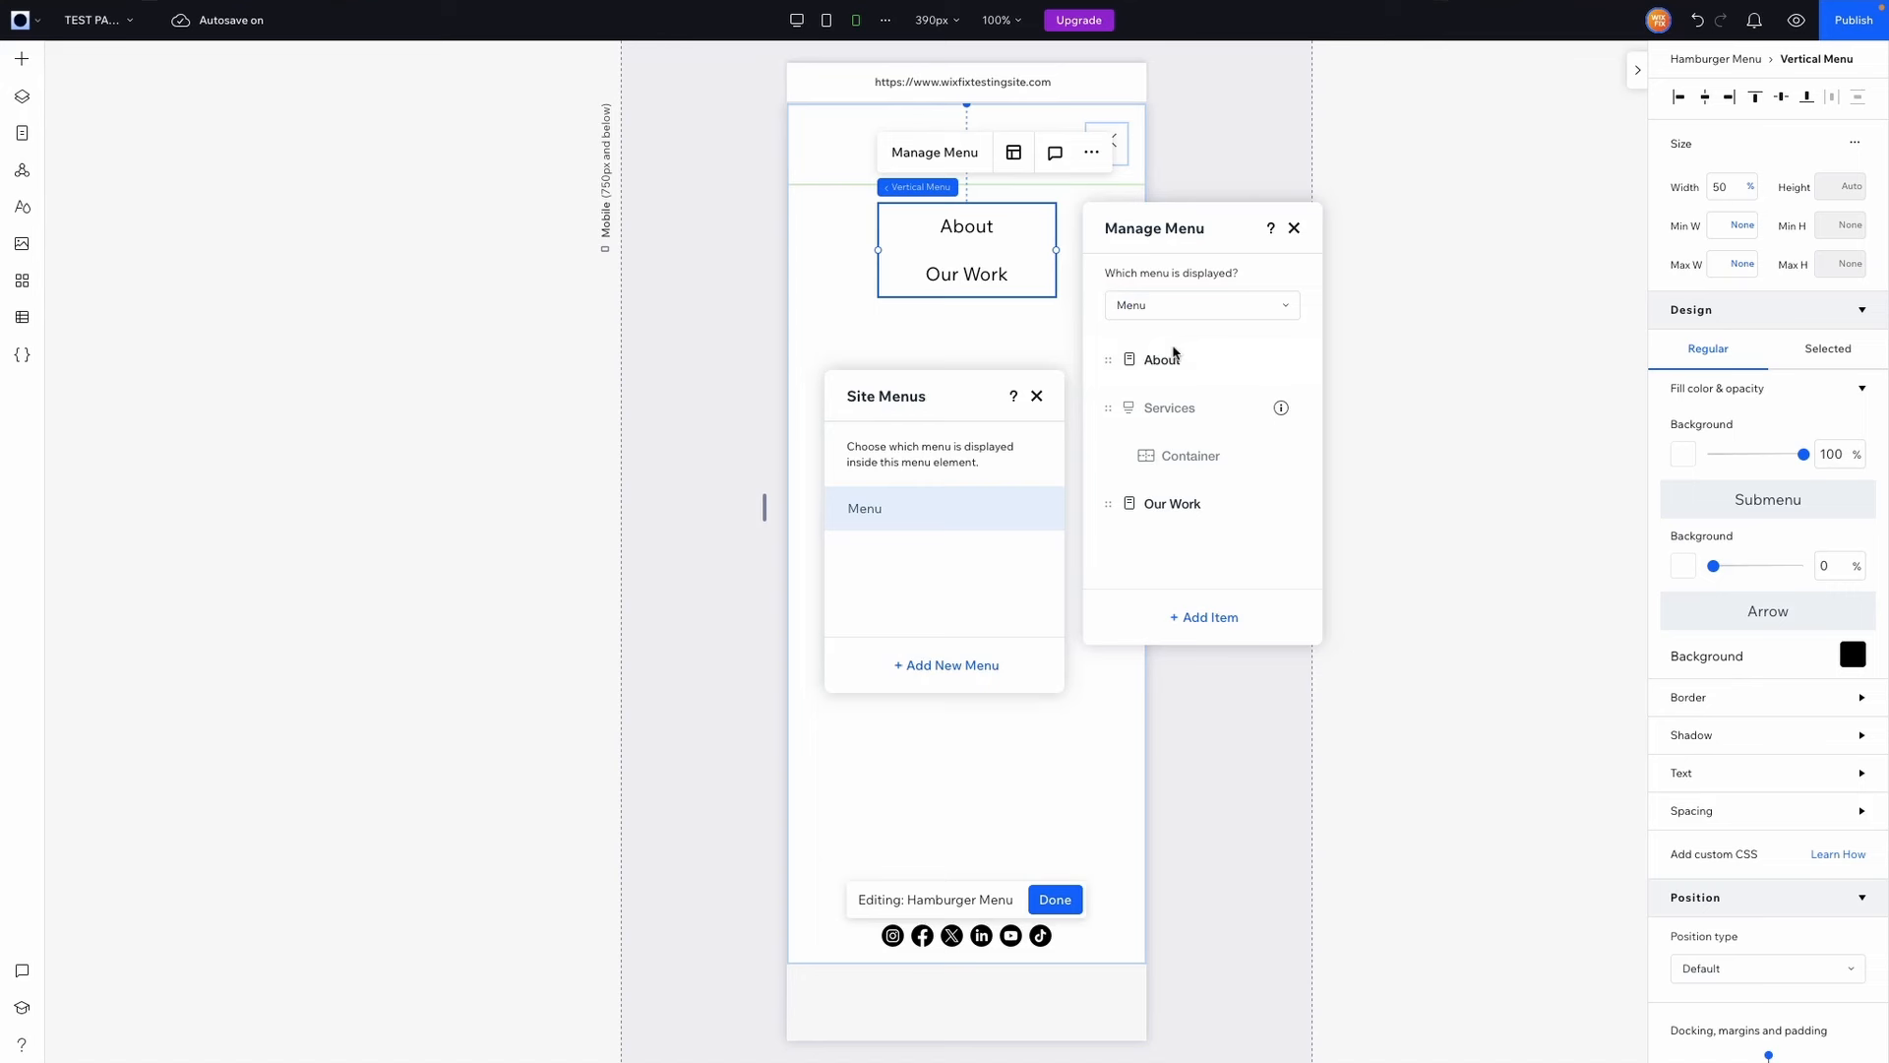
left_click(932, 667)
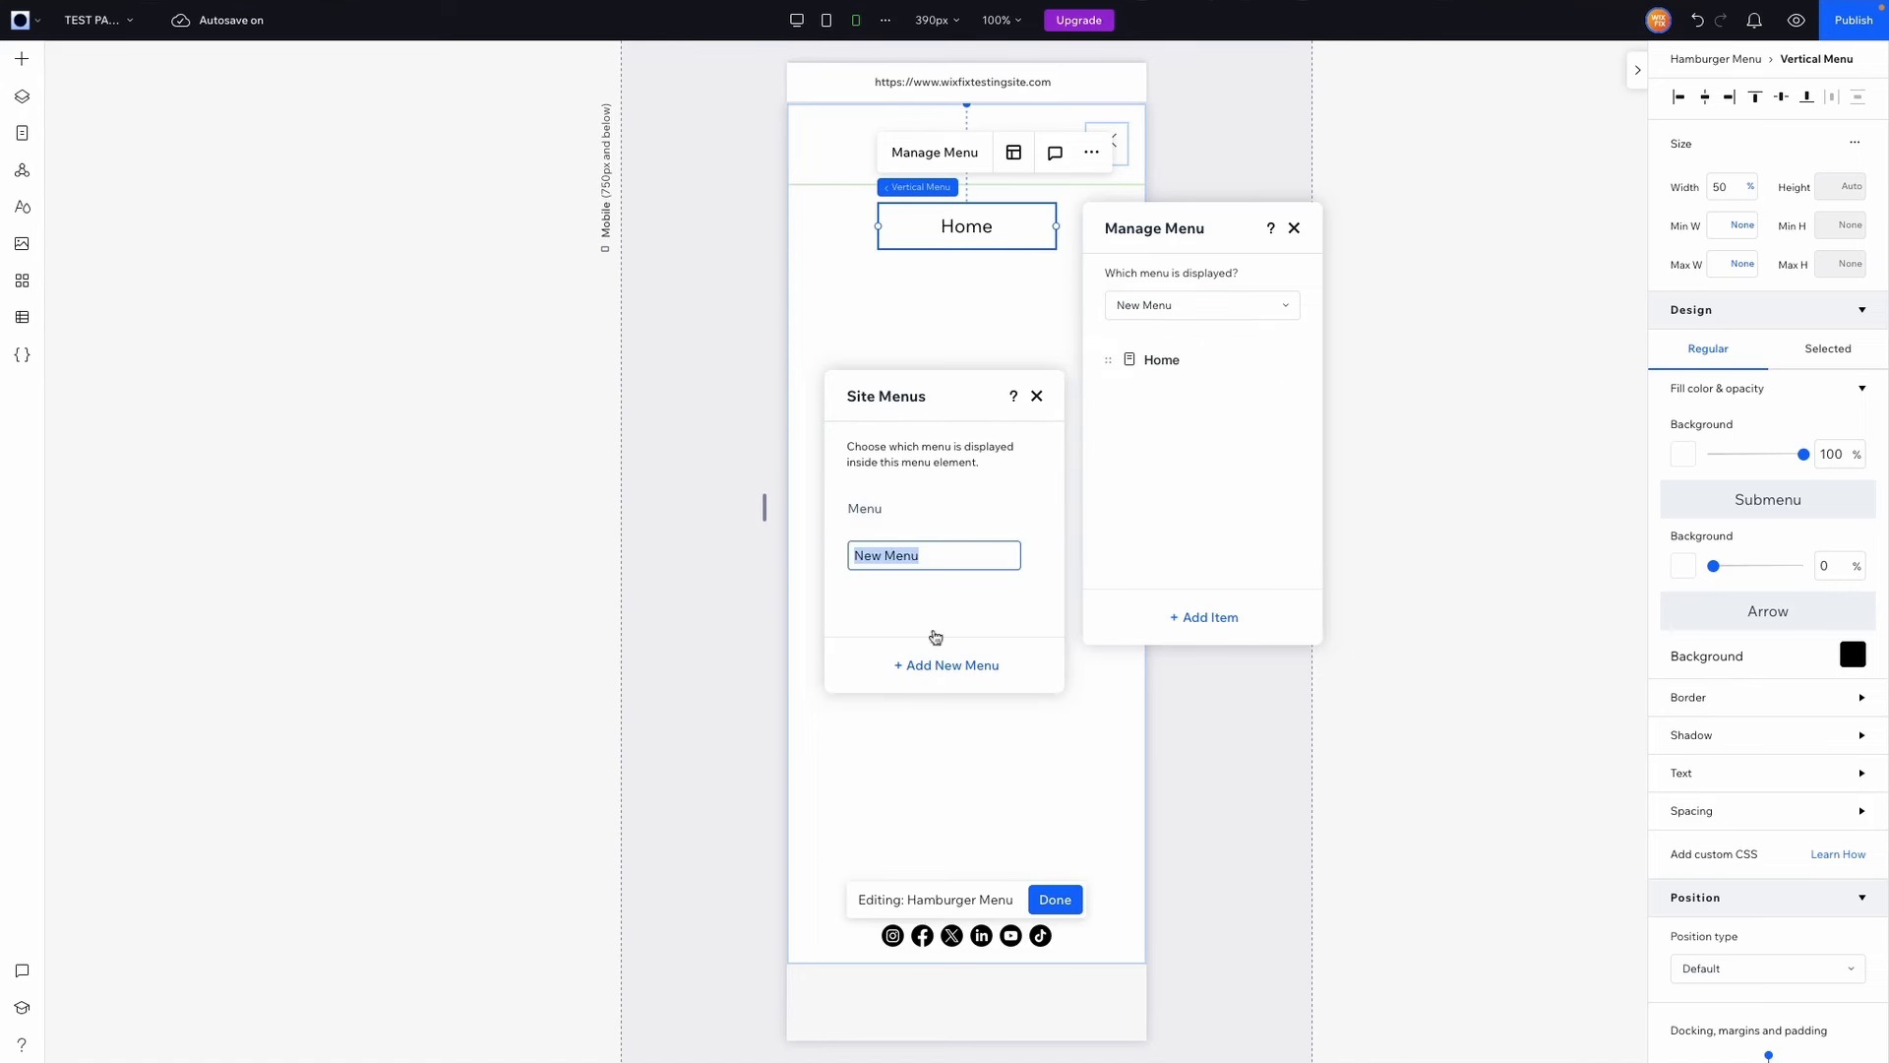
type("Mo")
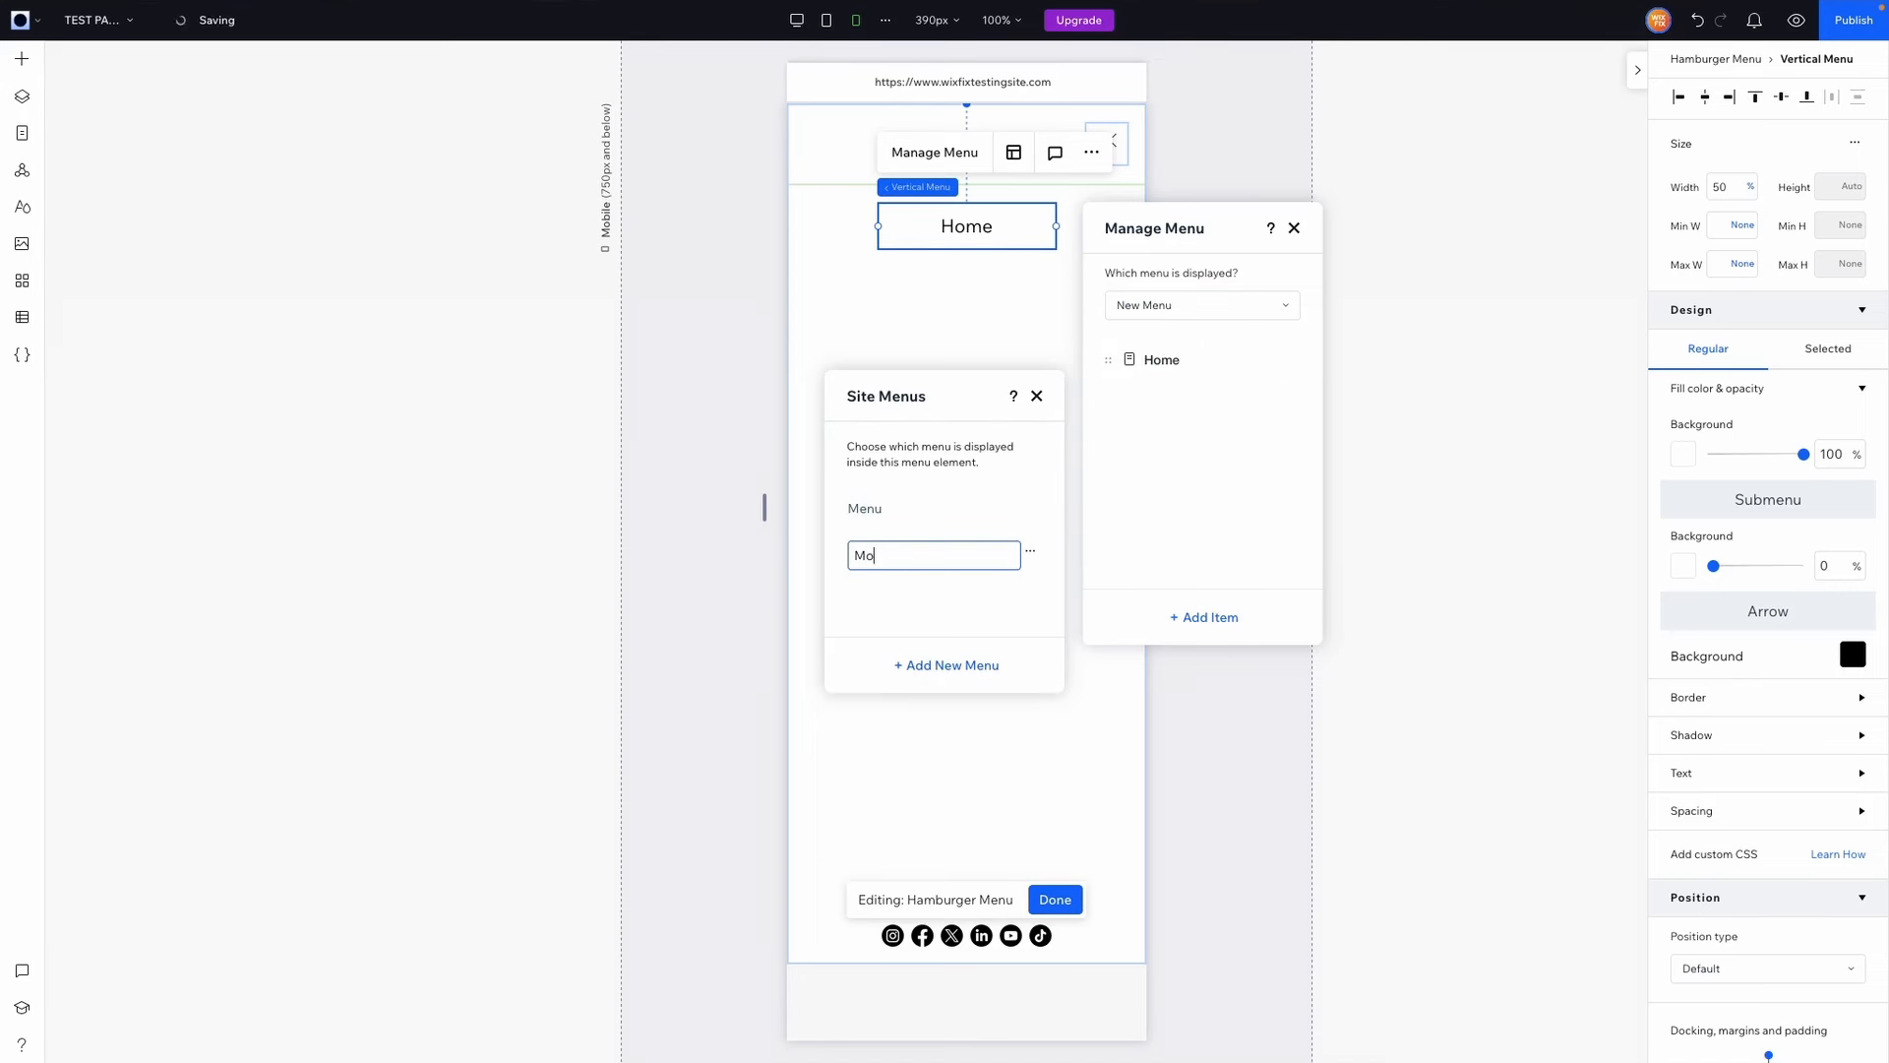
type("bile Menu")
key("Return")
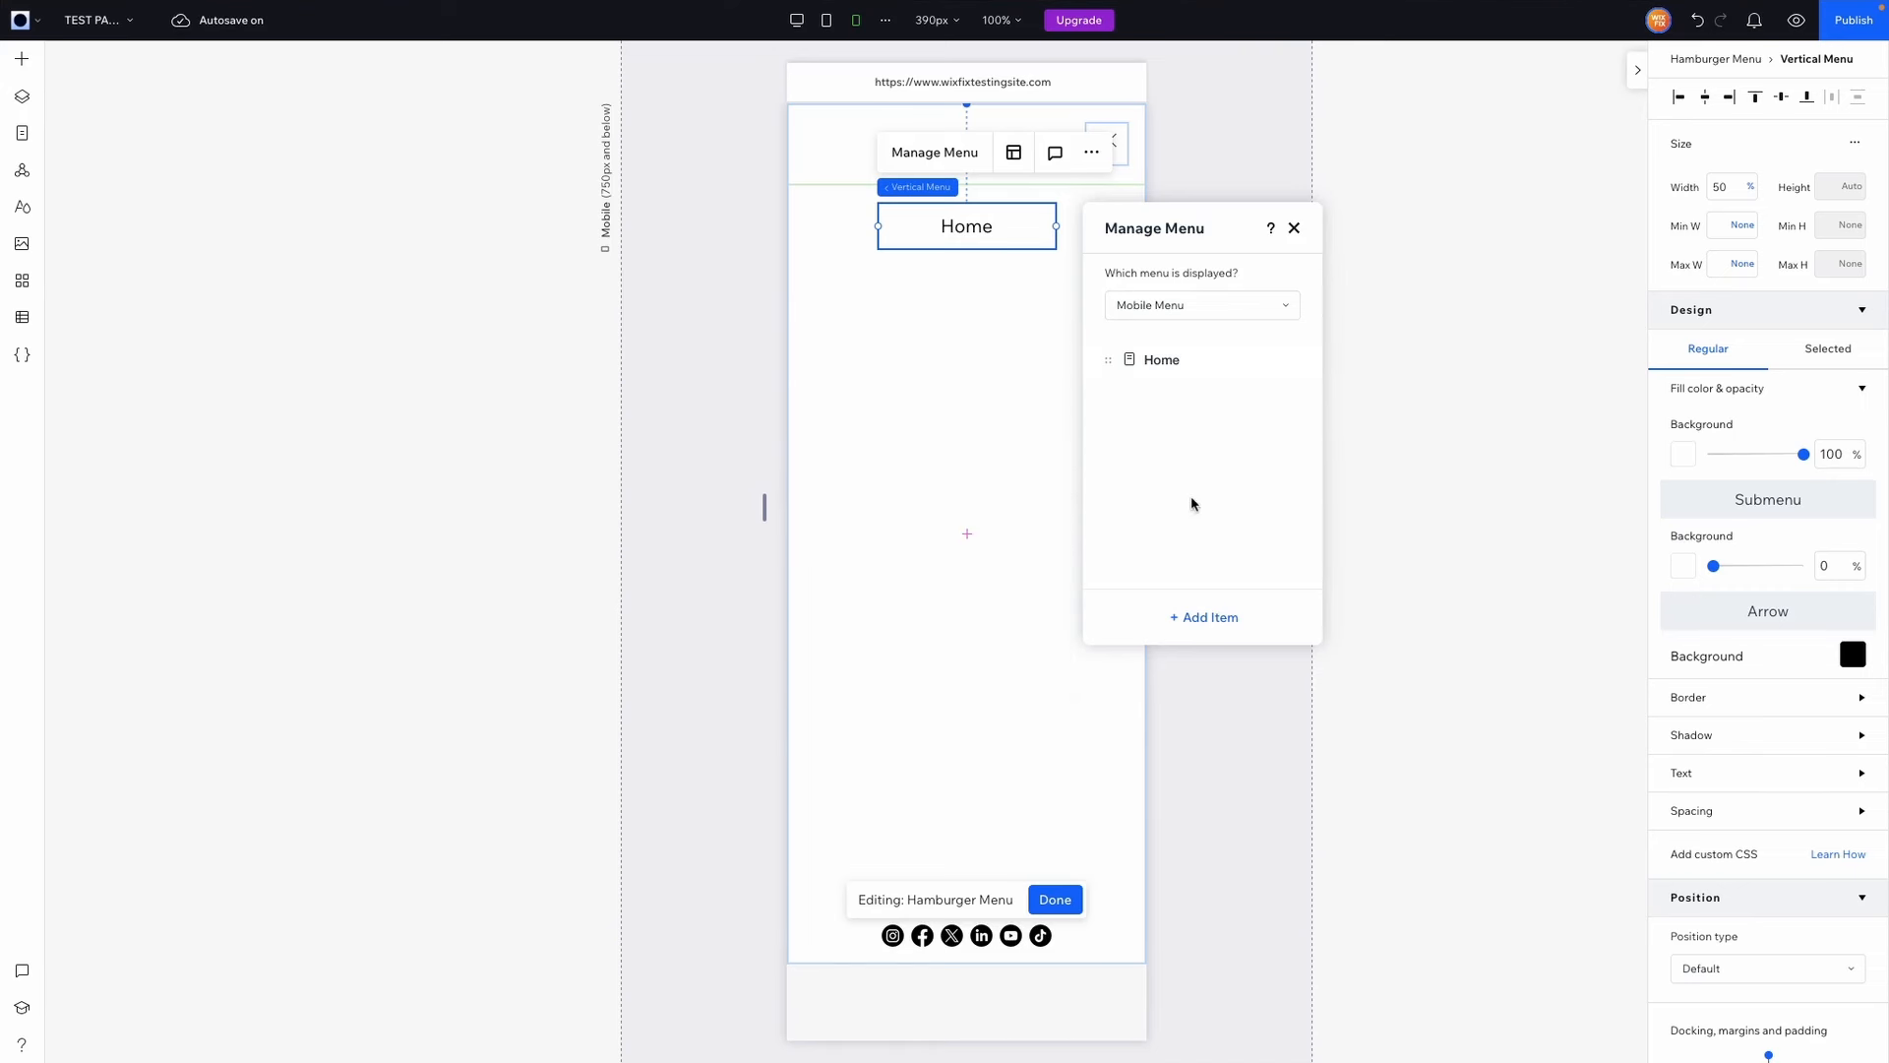
Step: Replace the Home item in Mobile Menu with the main pages About, Services and Our Work
left_click(1218, 617)
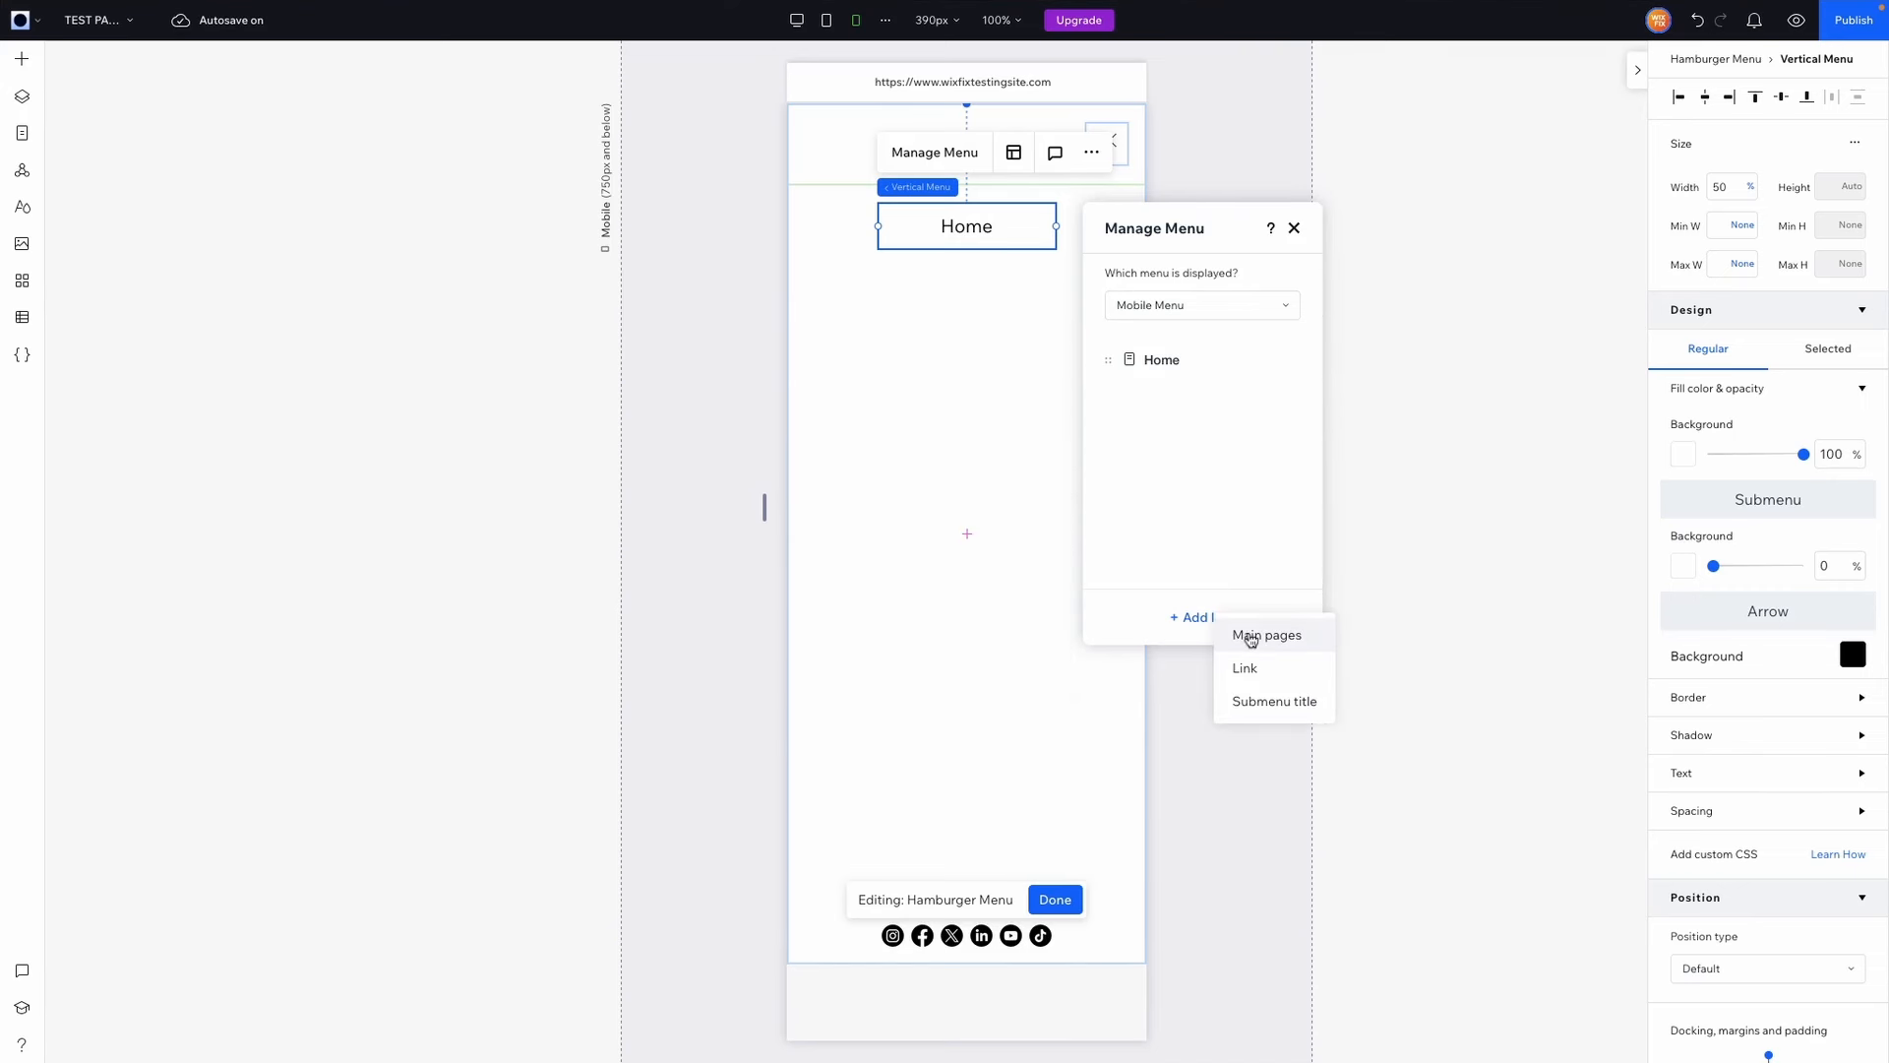
left_click(1254, 639)
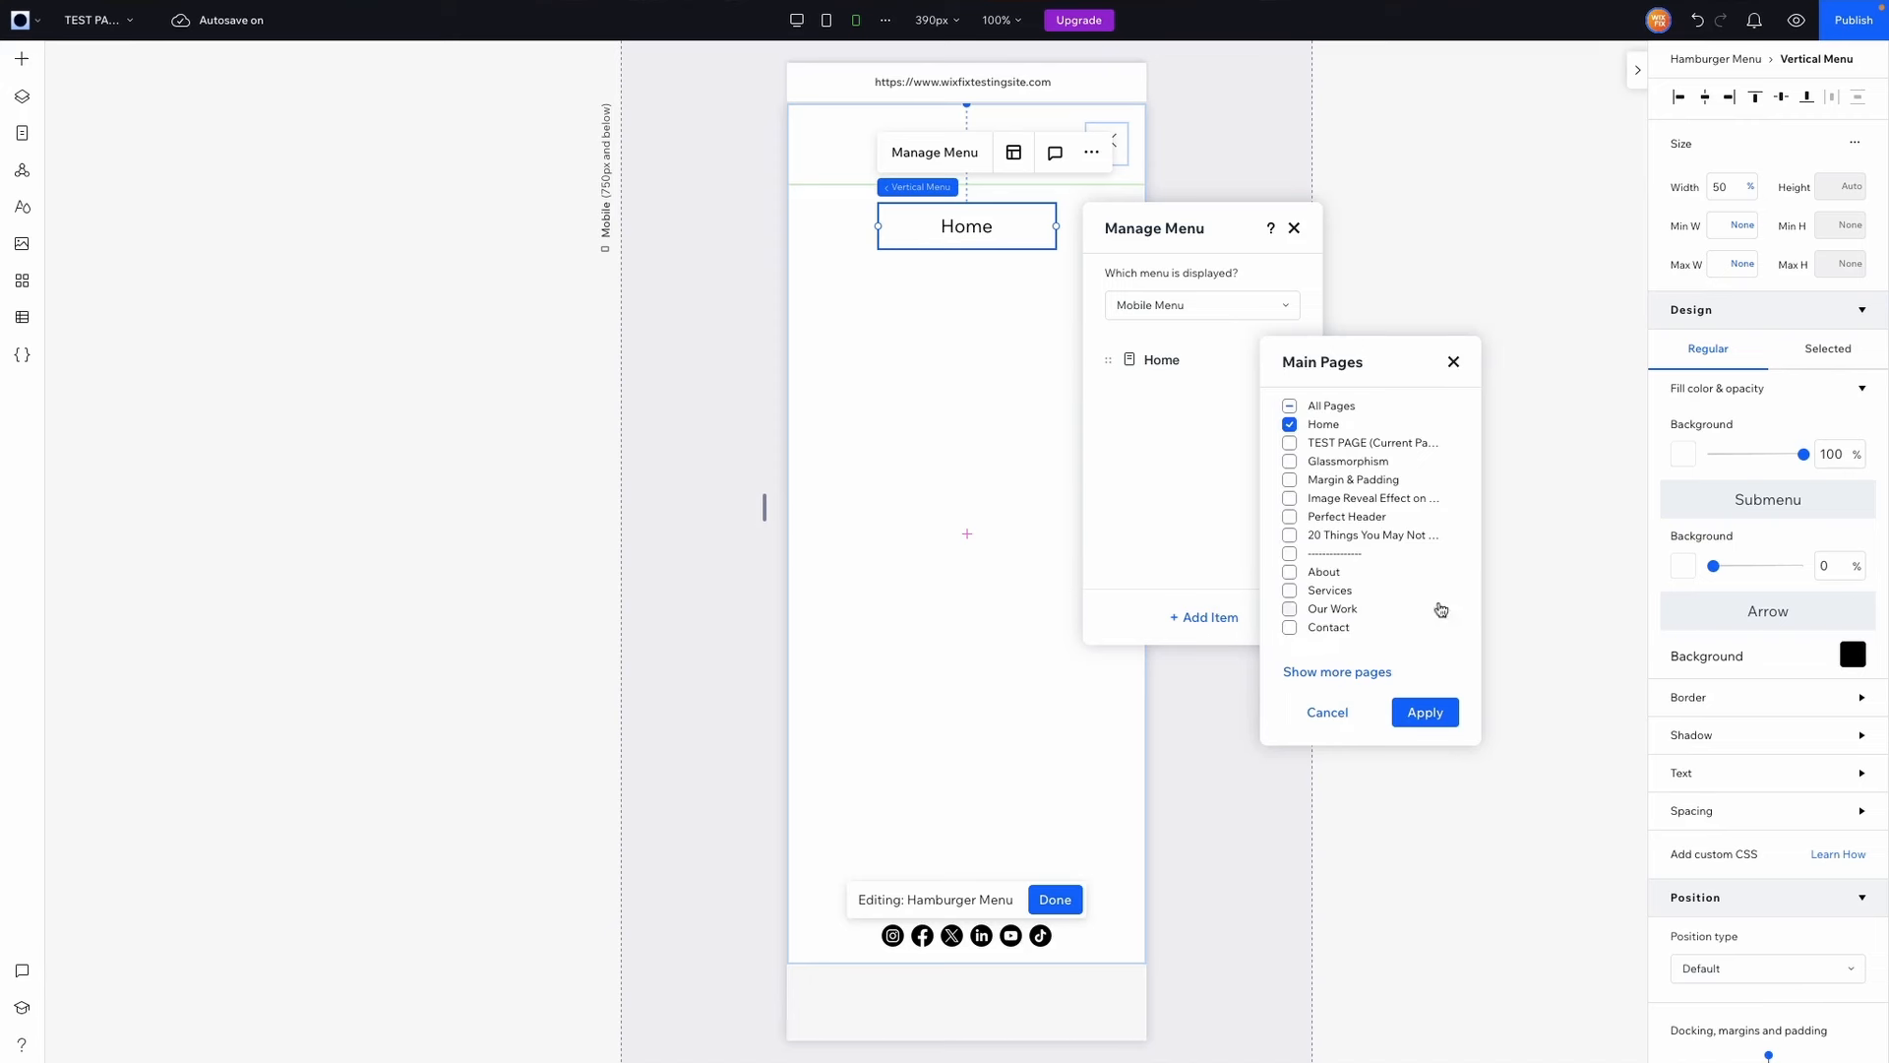
left_click(1289, 424)
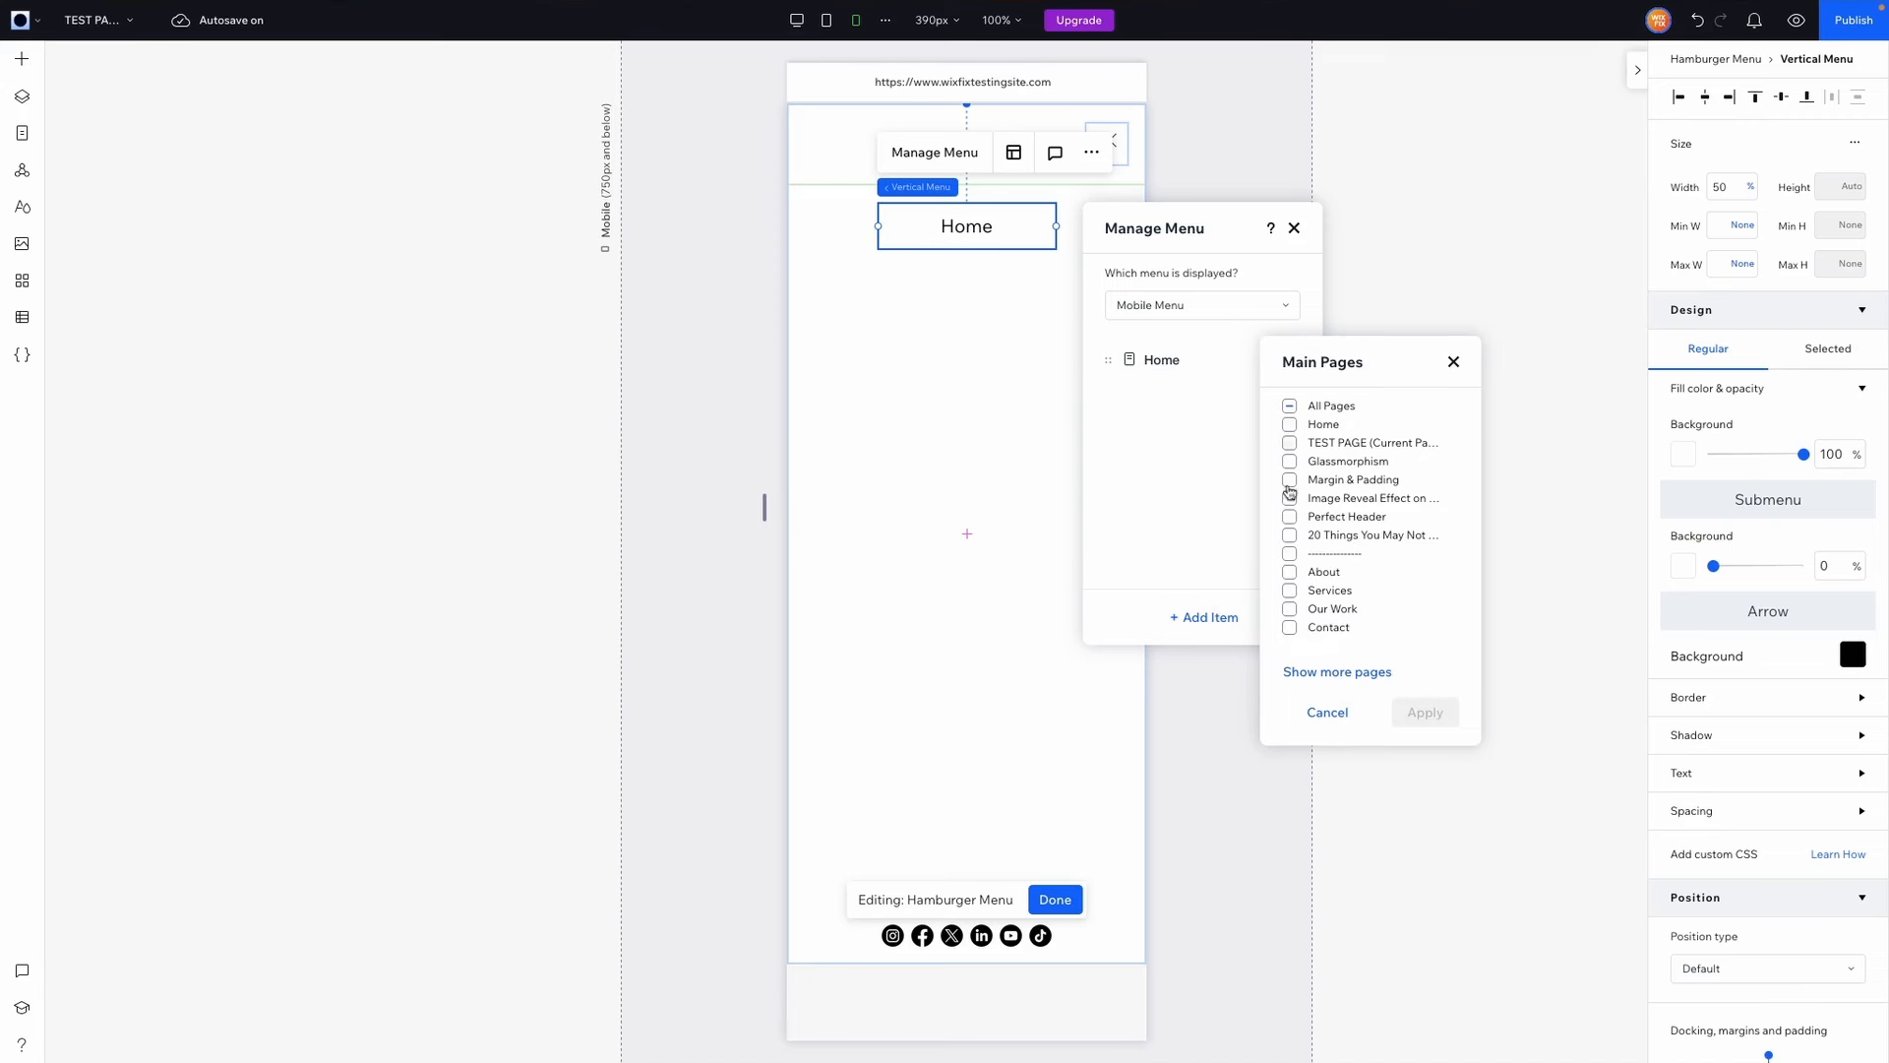
left_click(1290, 572)
left_click(1289, 591)
left_click(1289, 609)
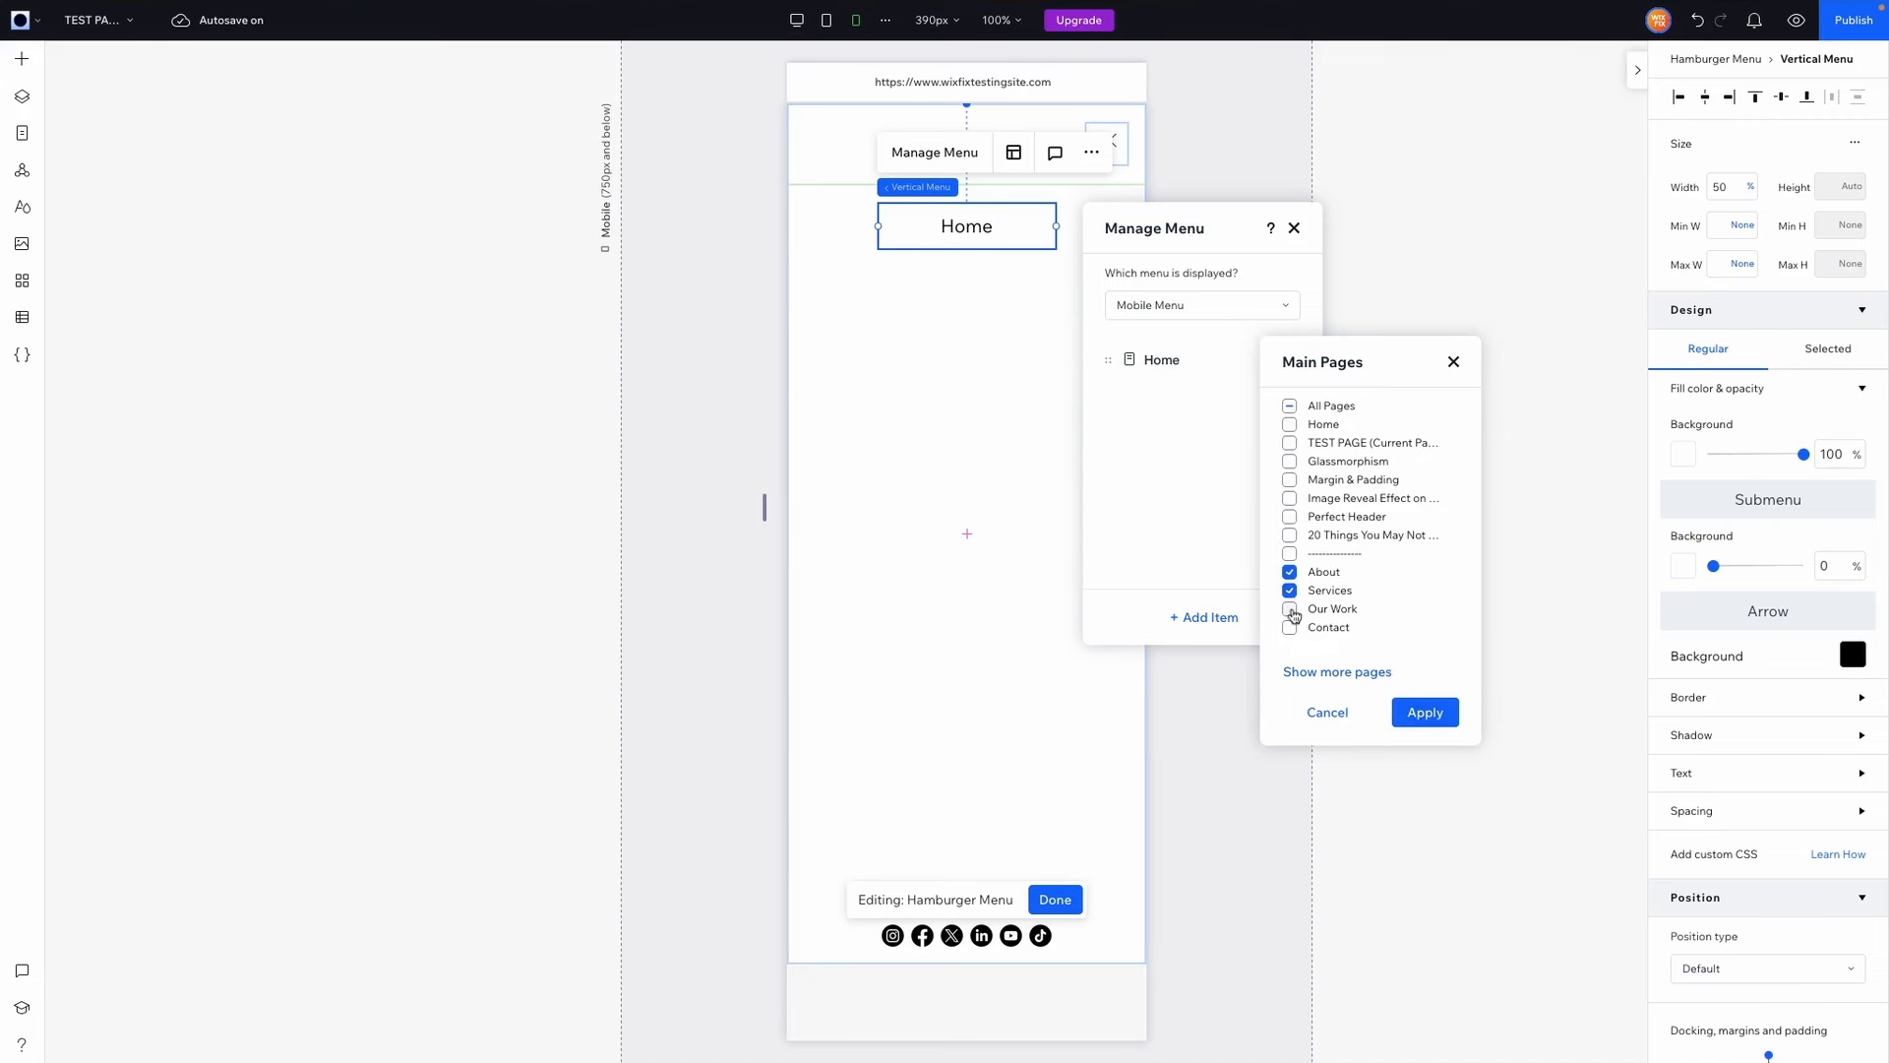
left_click(1423, 712)
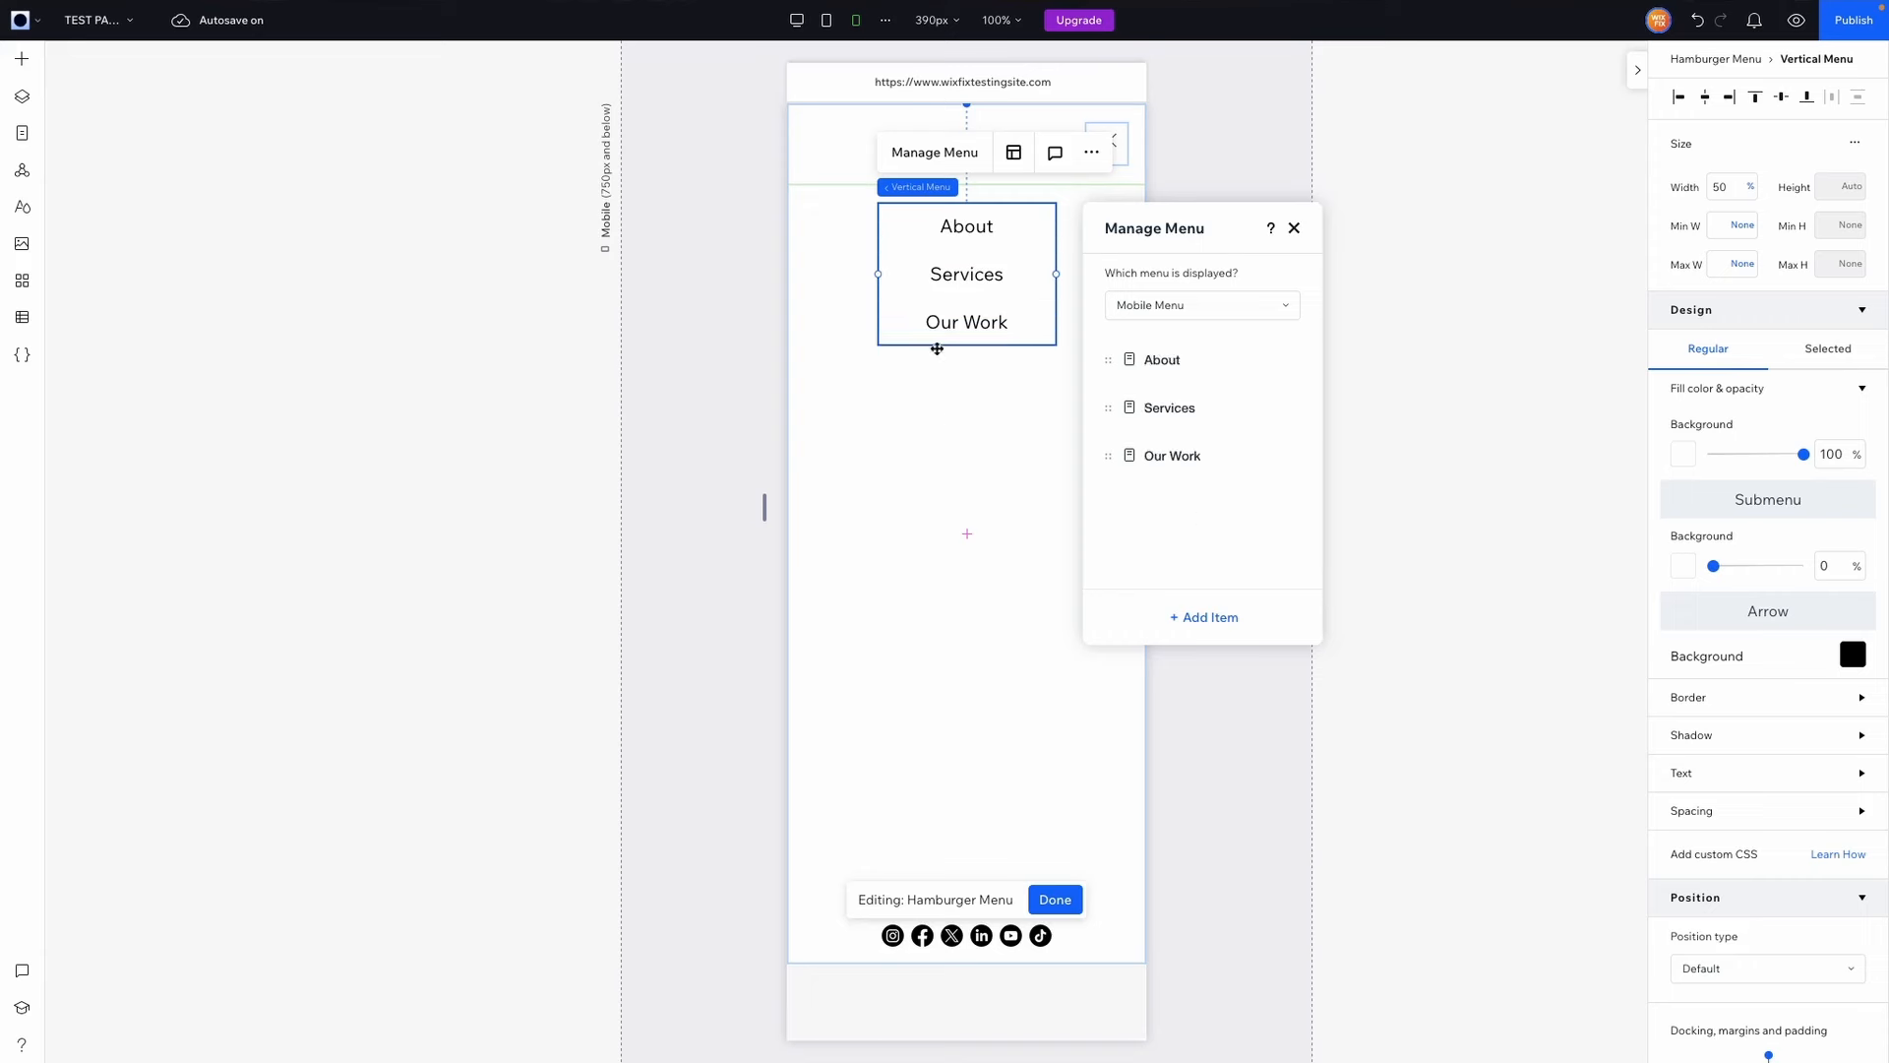
Step: Move the vertical menu down to about 167 px below the container's top edge, keeping it horizontally centered
left_click(951, 418)
left_click(958, 295)
left_click_drag(957, 305, 956, 333)
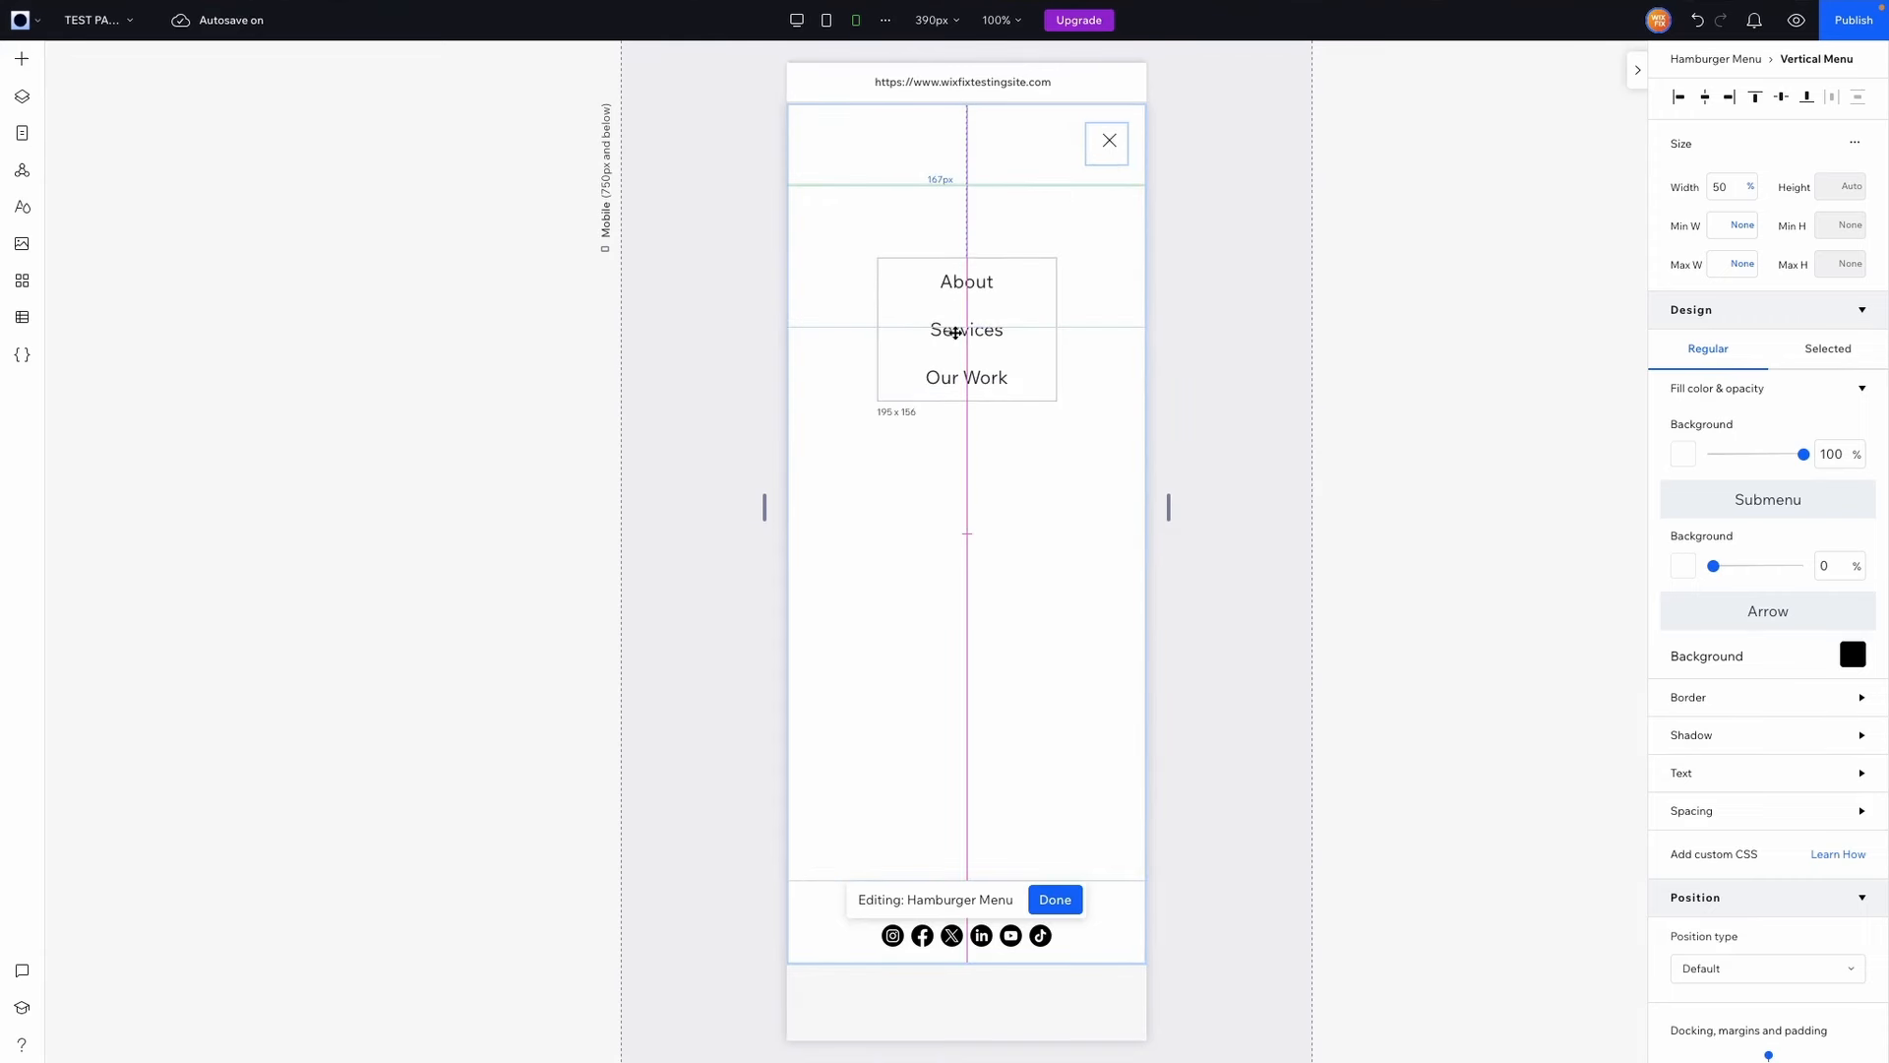
Step: Paste the Get Started button into the hamburger menu container and place it horizontally centered just below Our Work
left_click(912, 473)
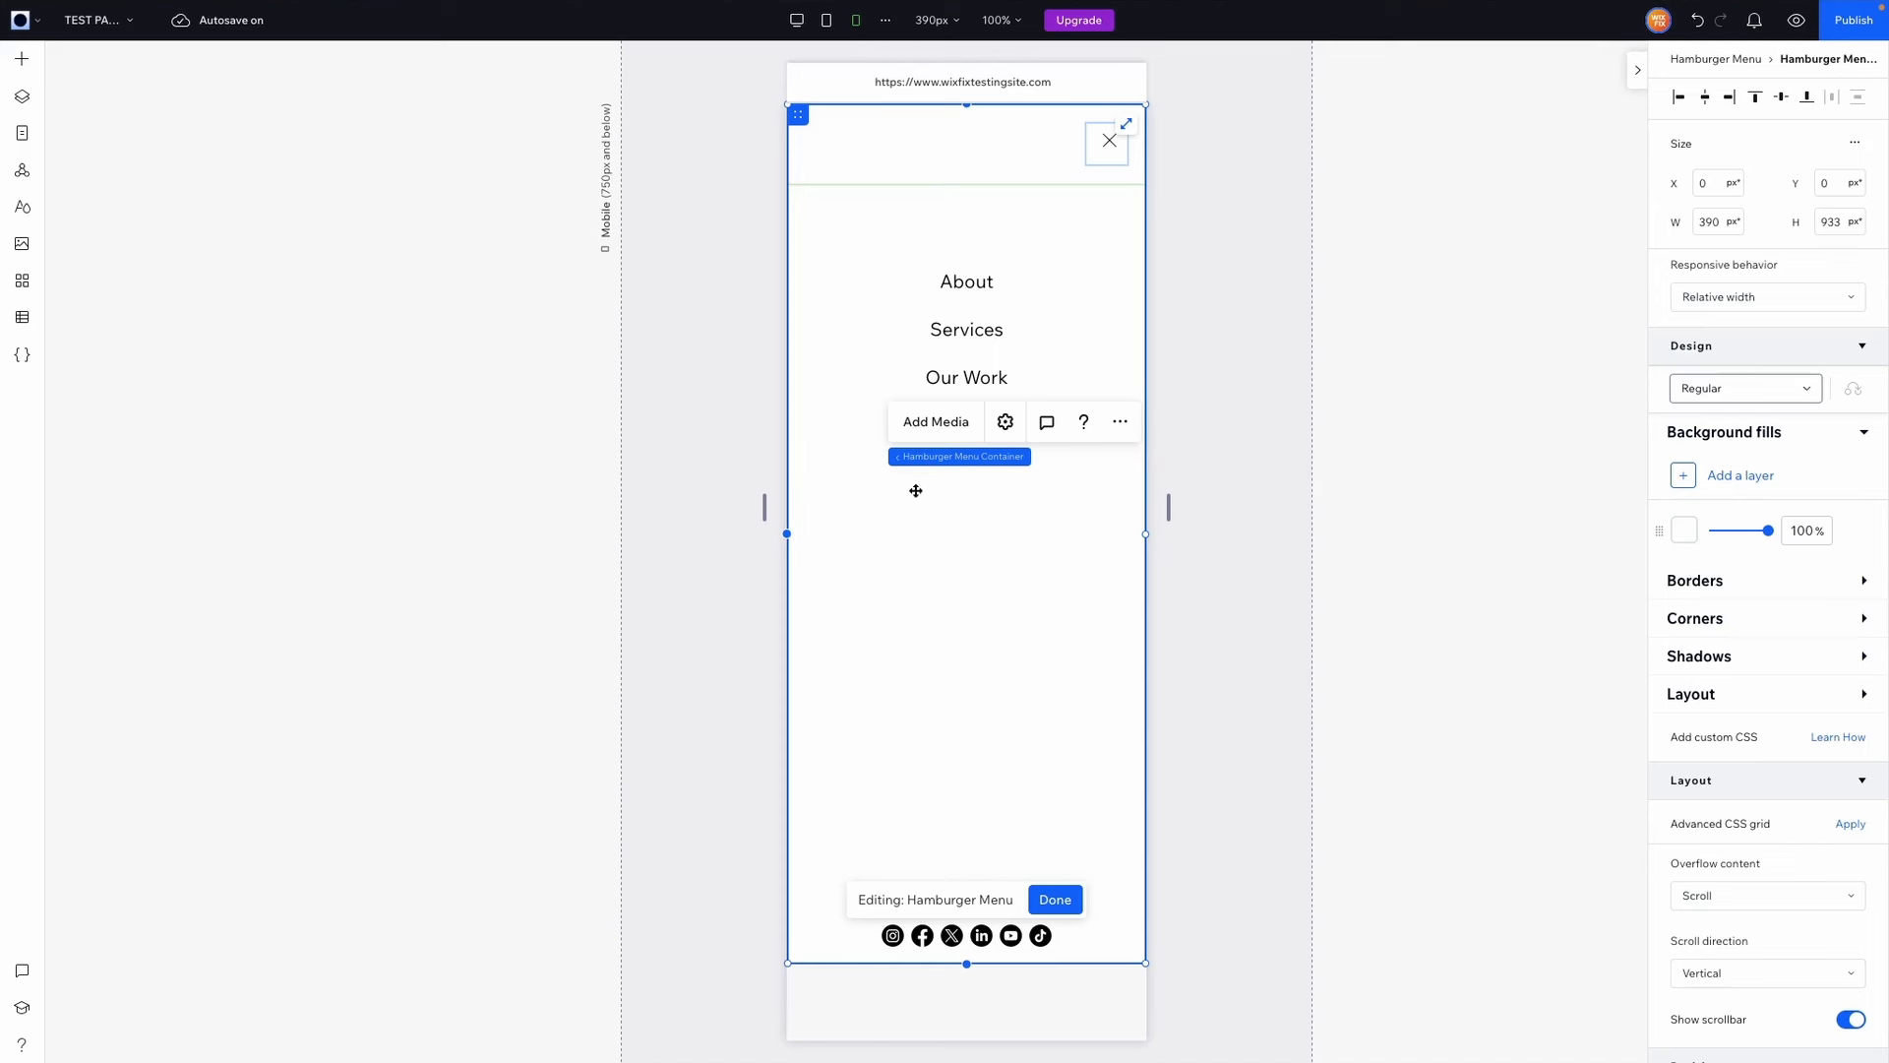
right_click(915, 490)
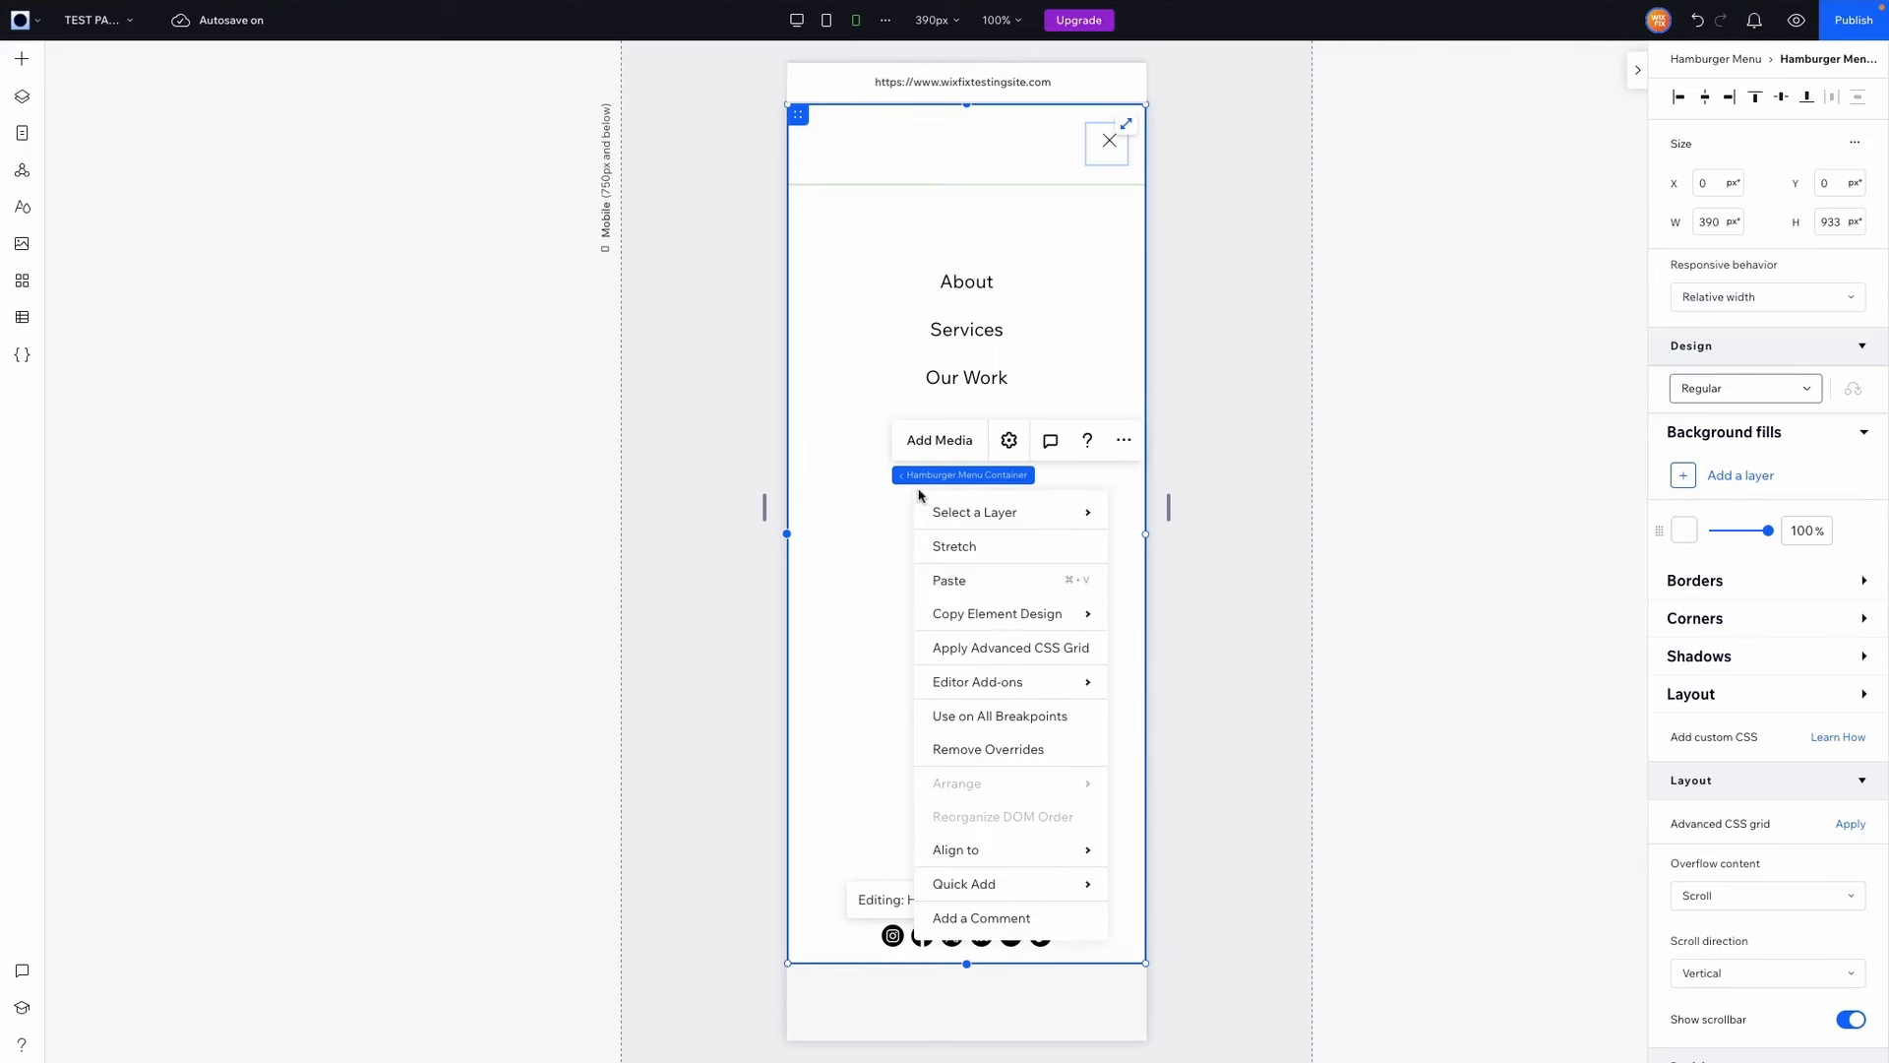
left_click(982, 590)
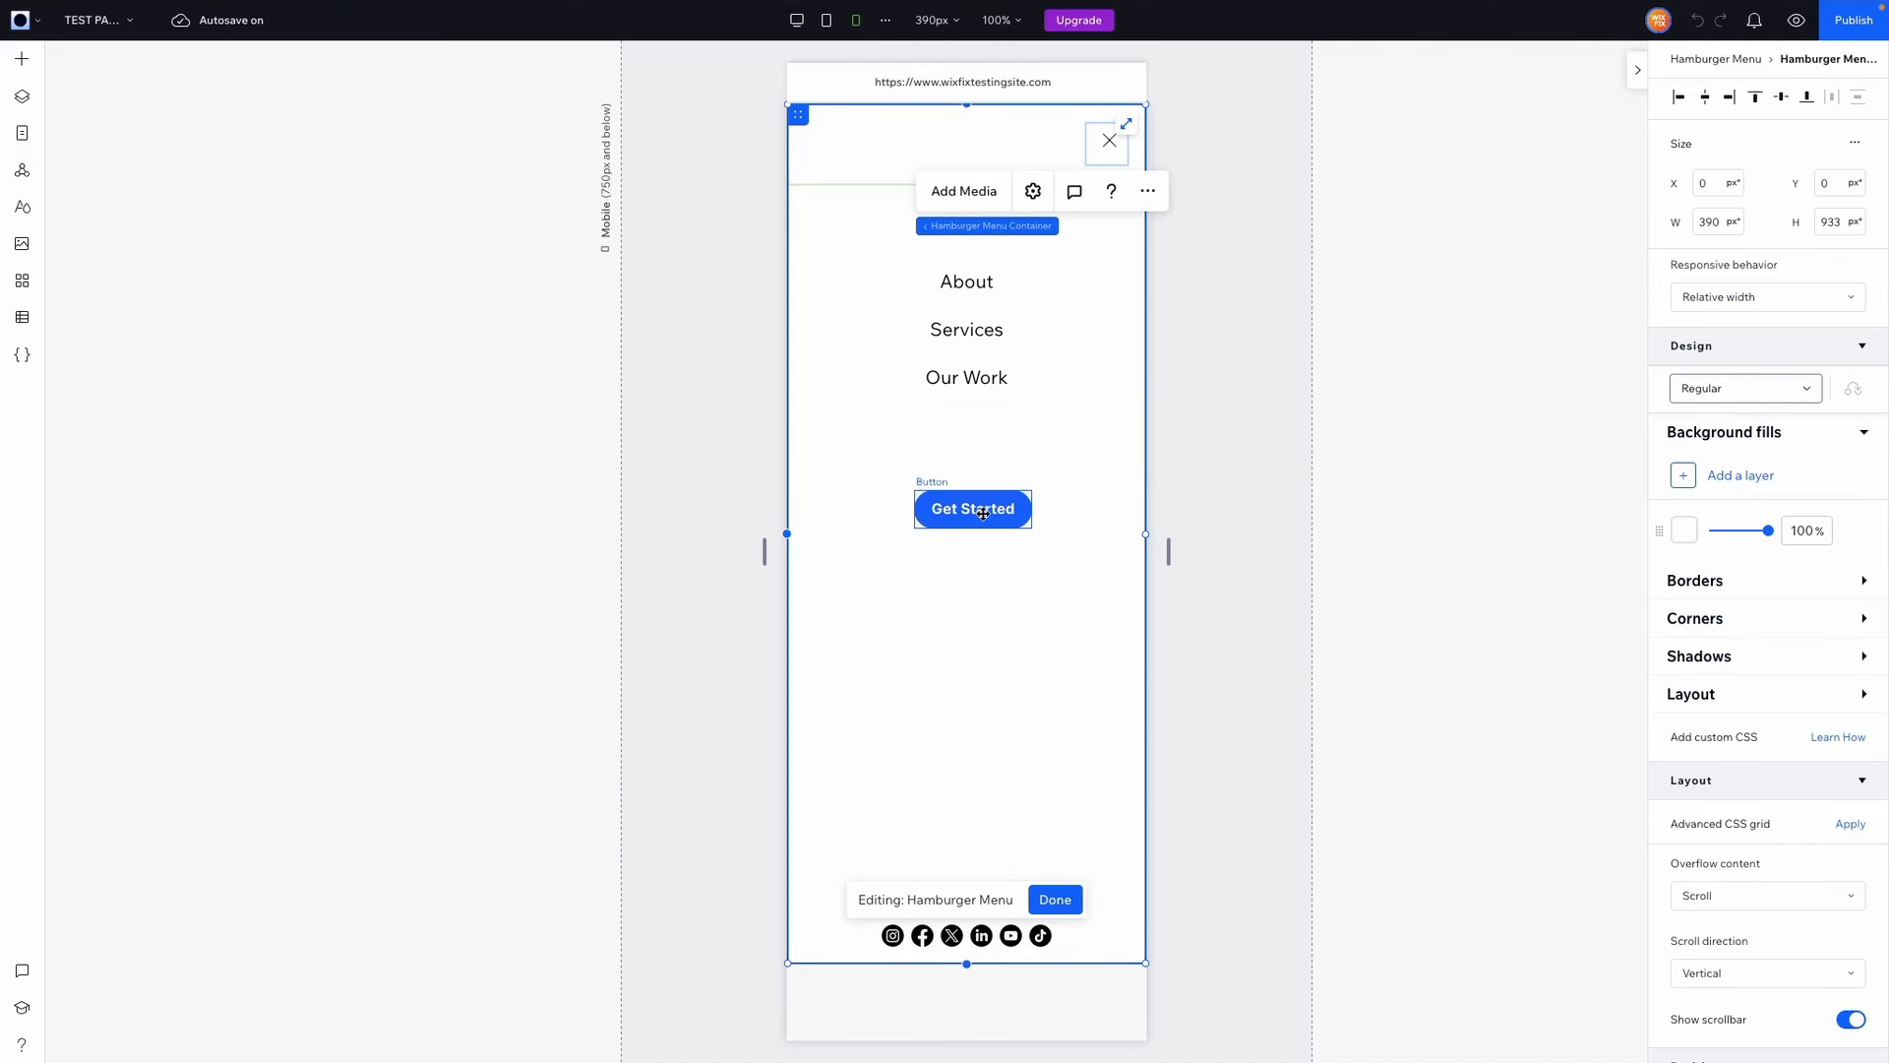
left_click(981, 512)
left_click_drag(985, 496, 980, 434)
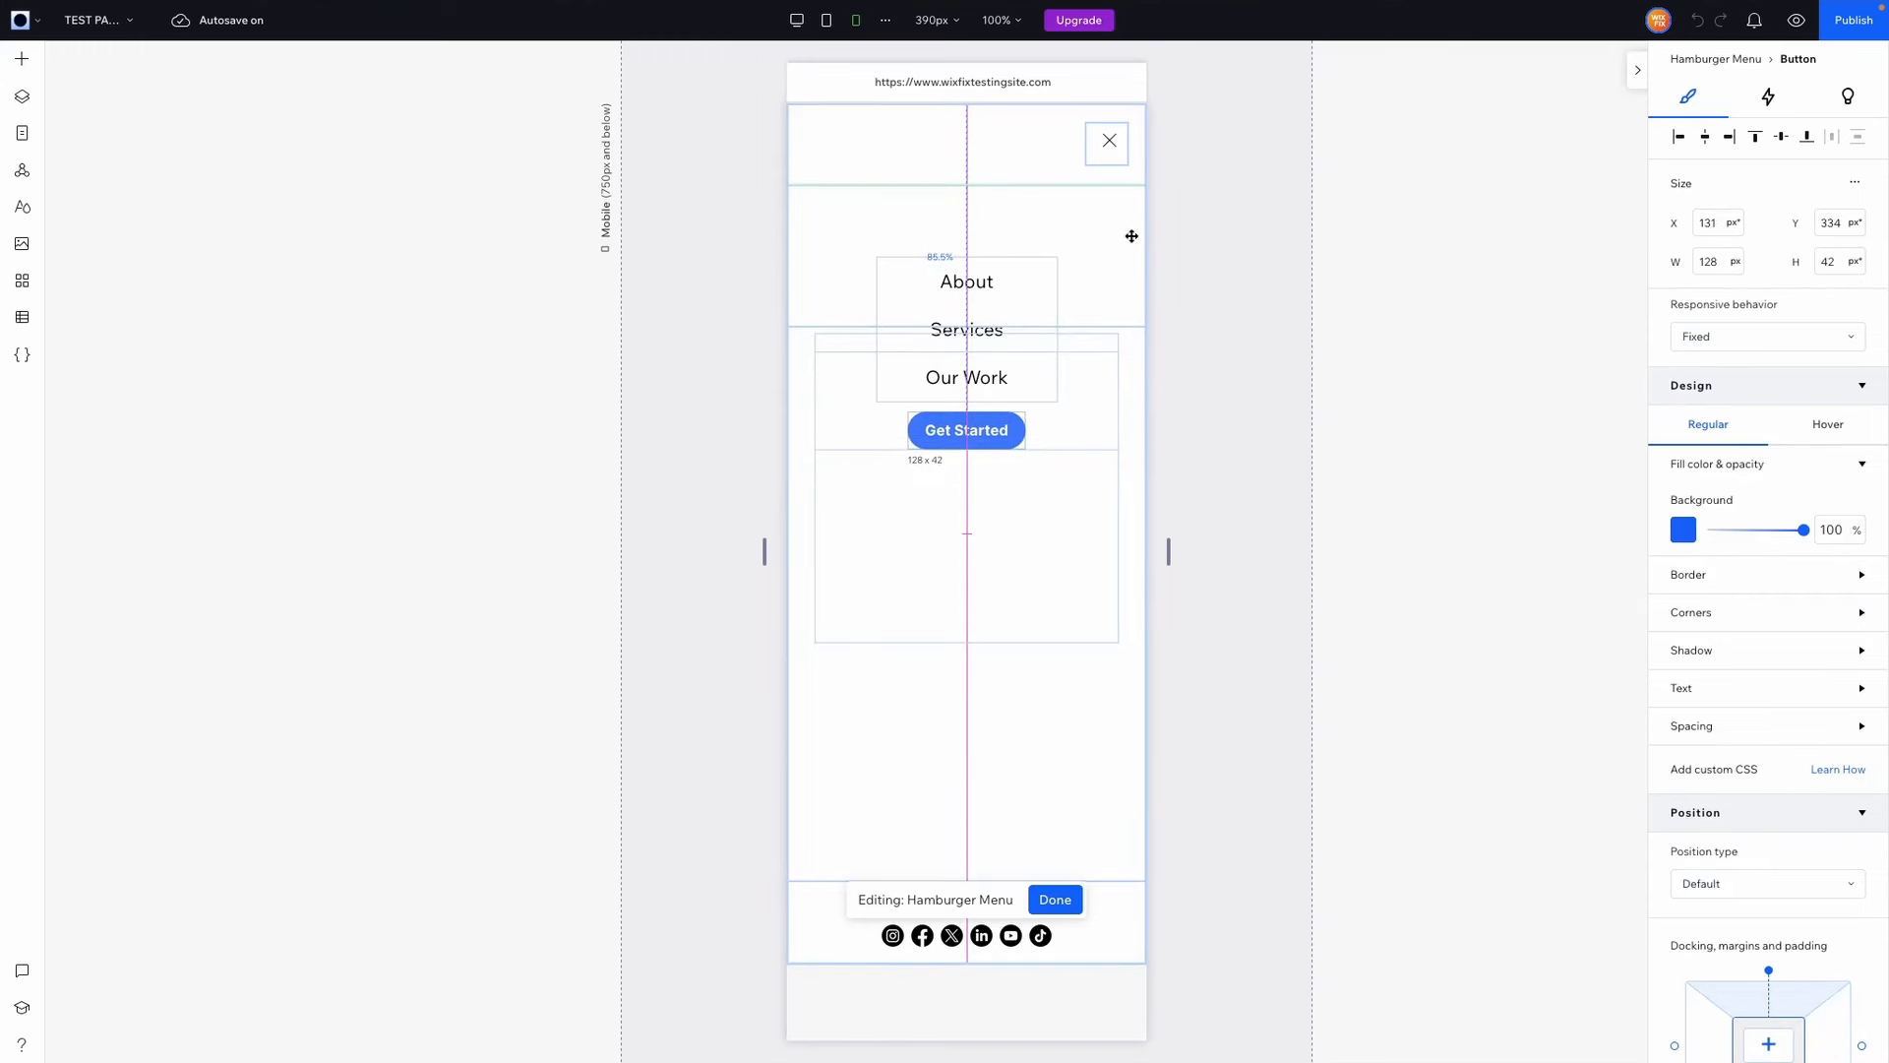
Step: Copy the WIX FIX logo from the desktop header into the mobile hamburger menu container, just above the vertical menu
left_click(799, 27)
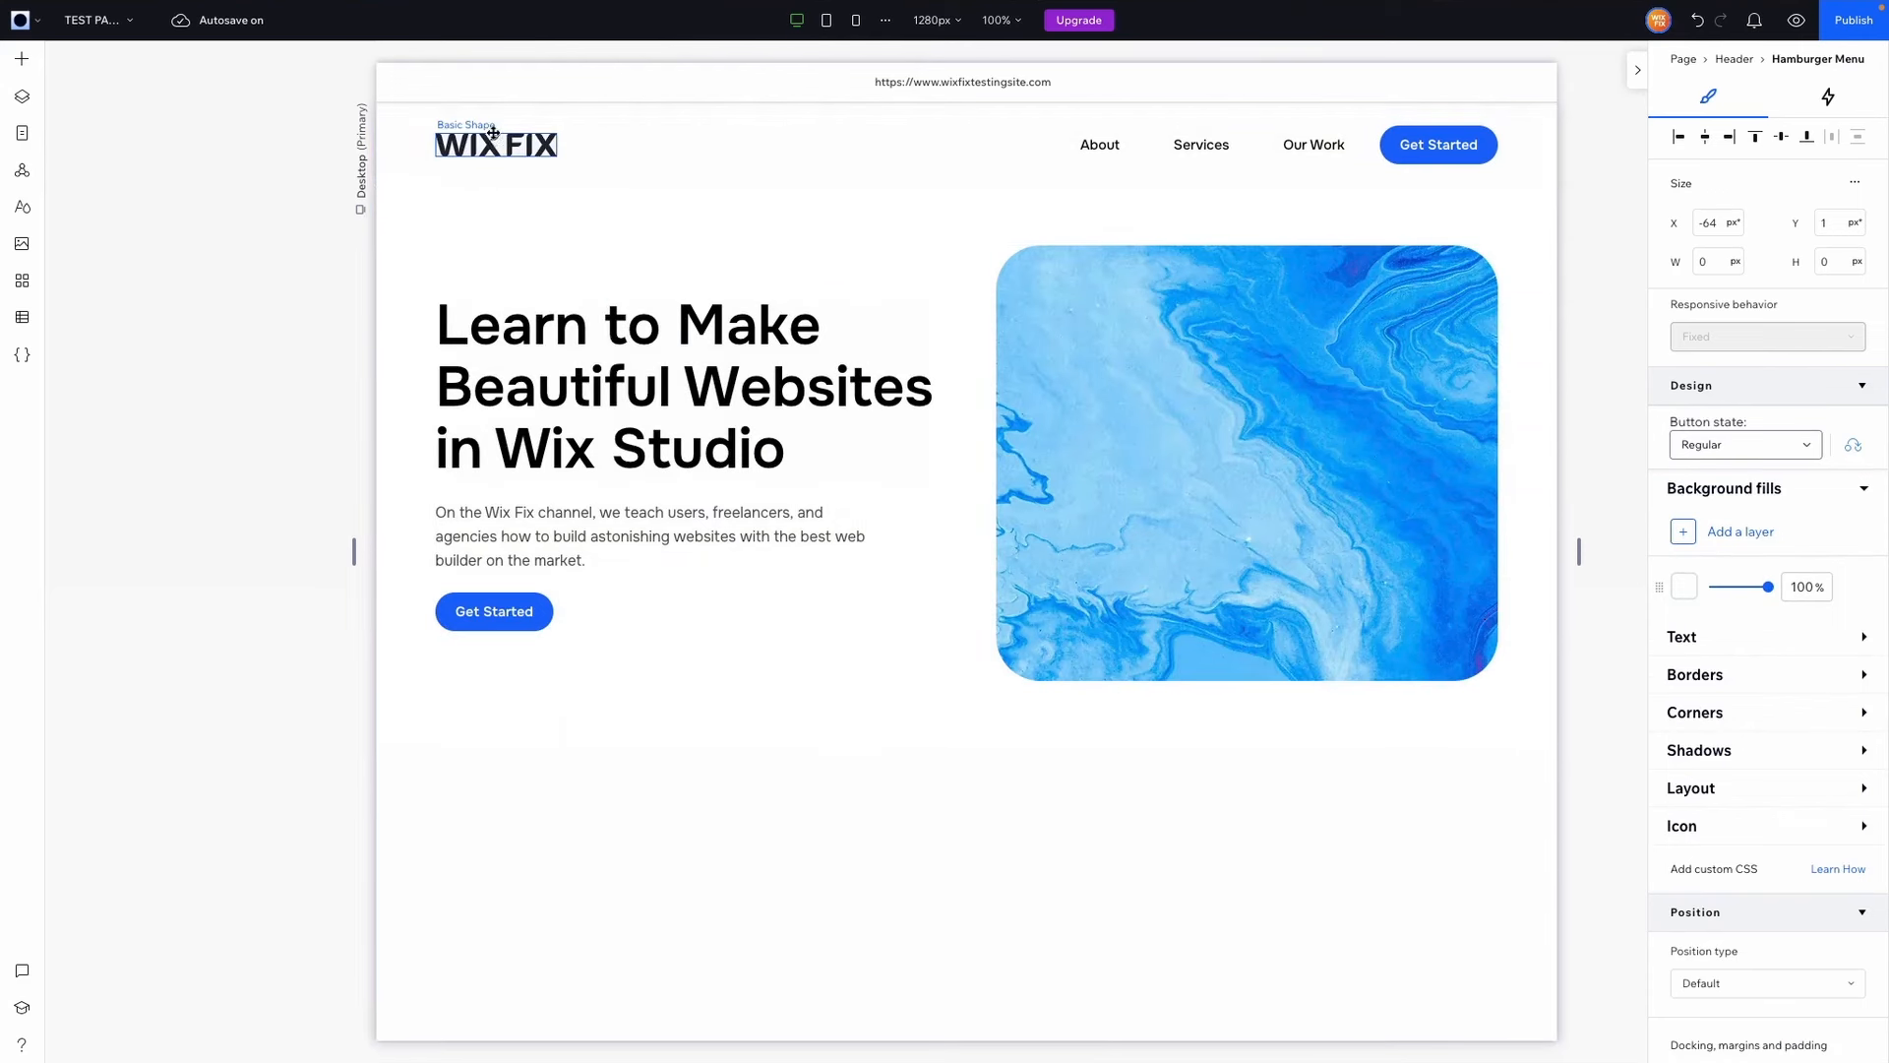
left_click(497, 144)
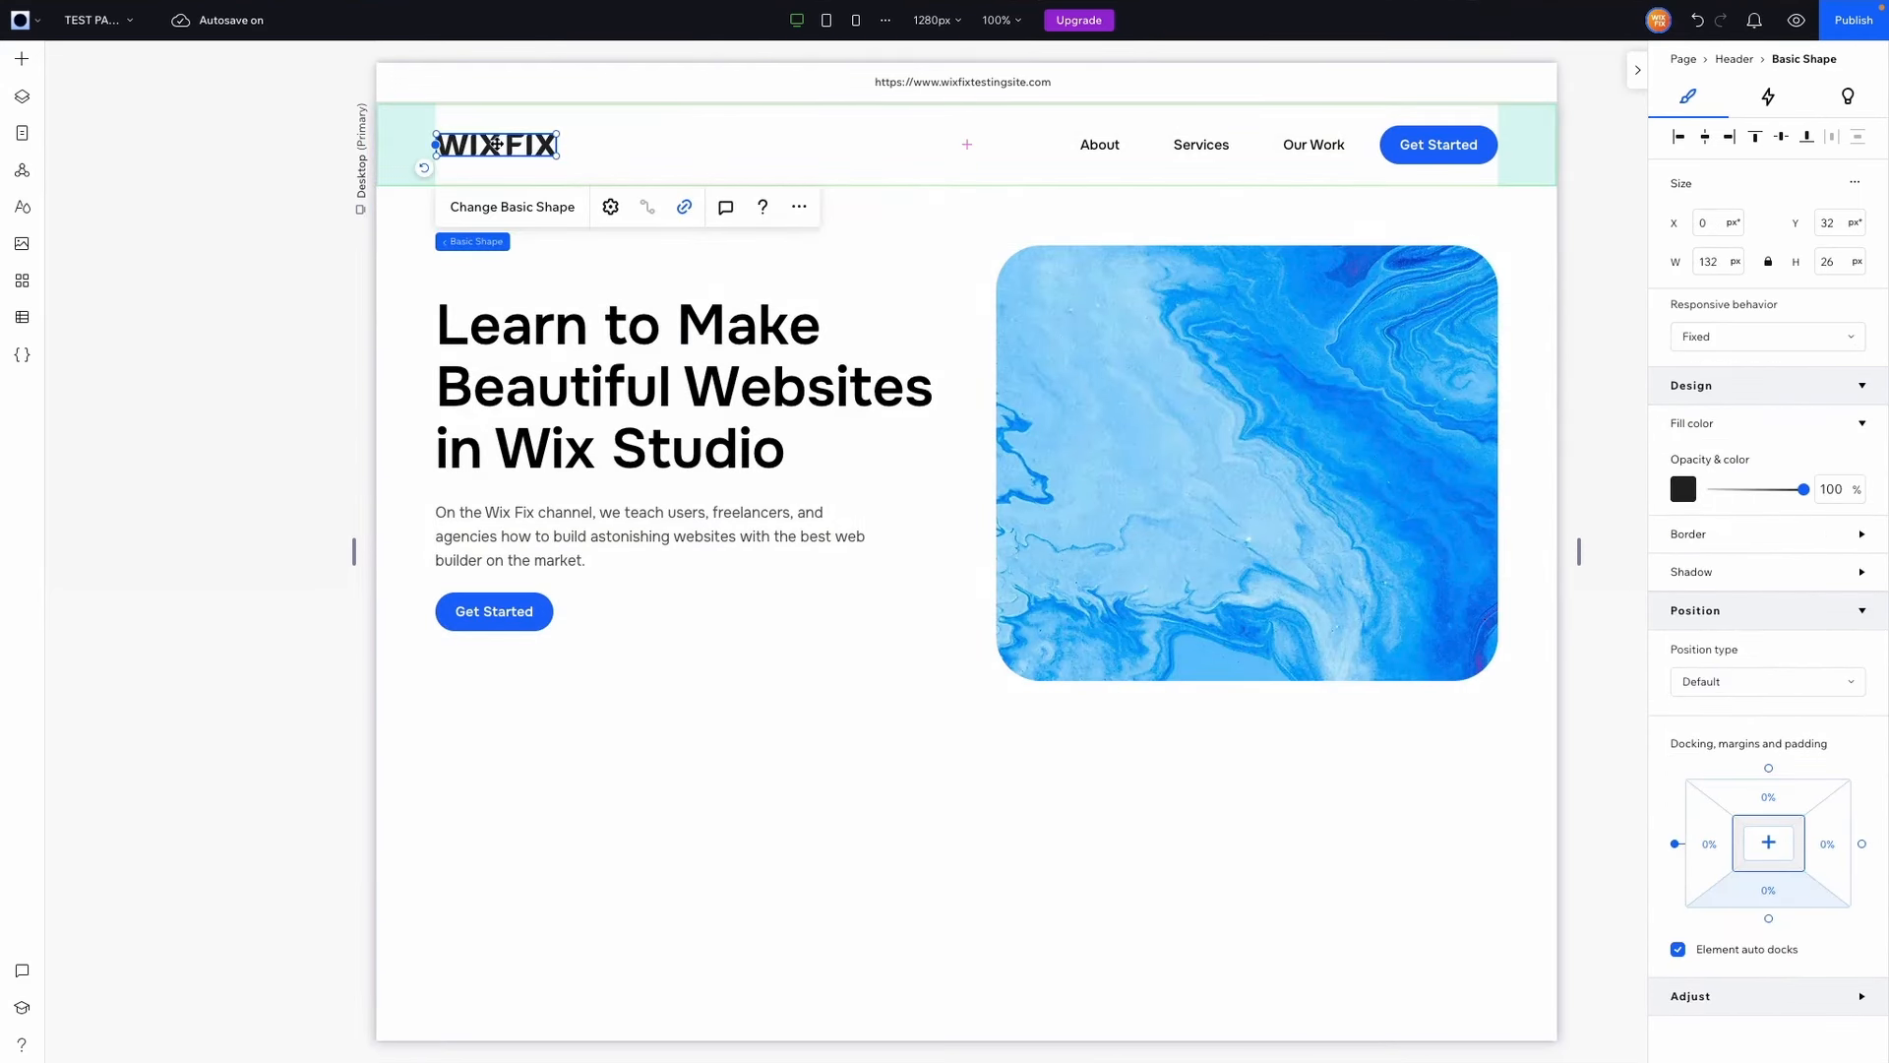
left_click(856, 20)
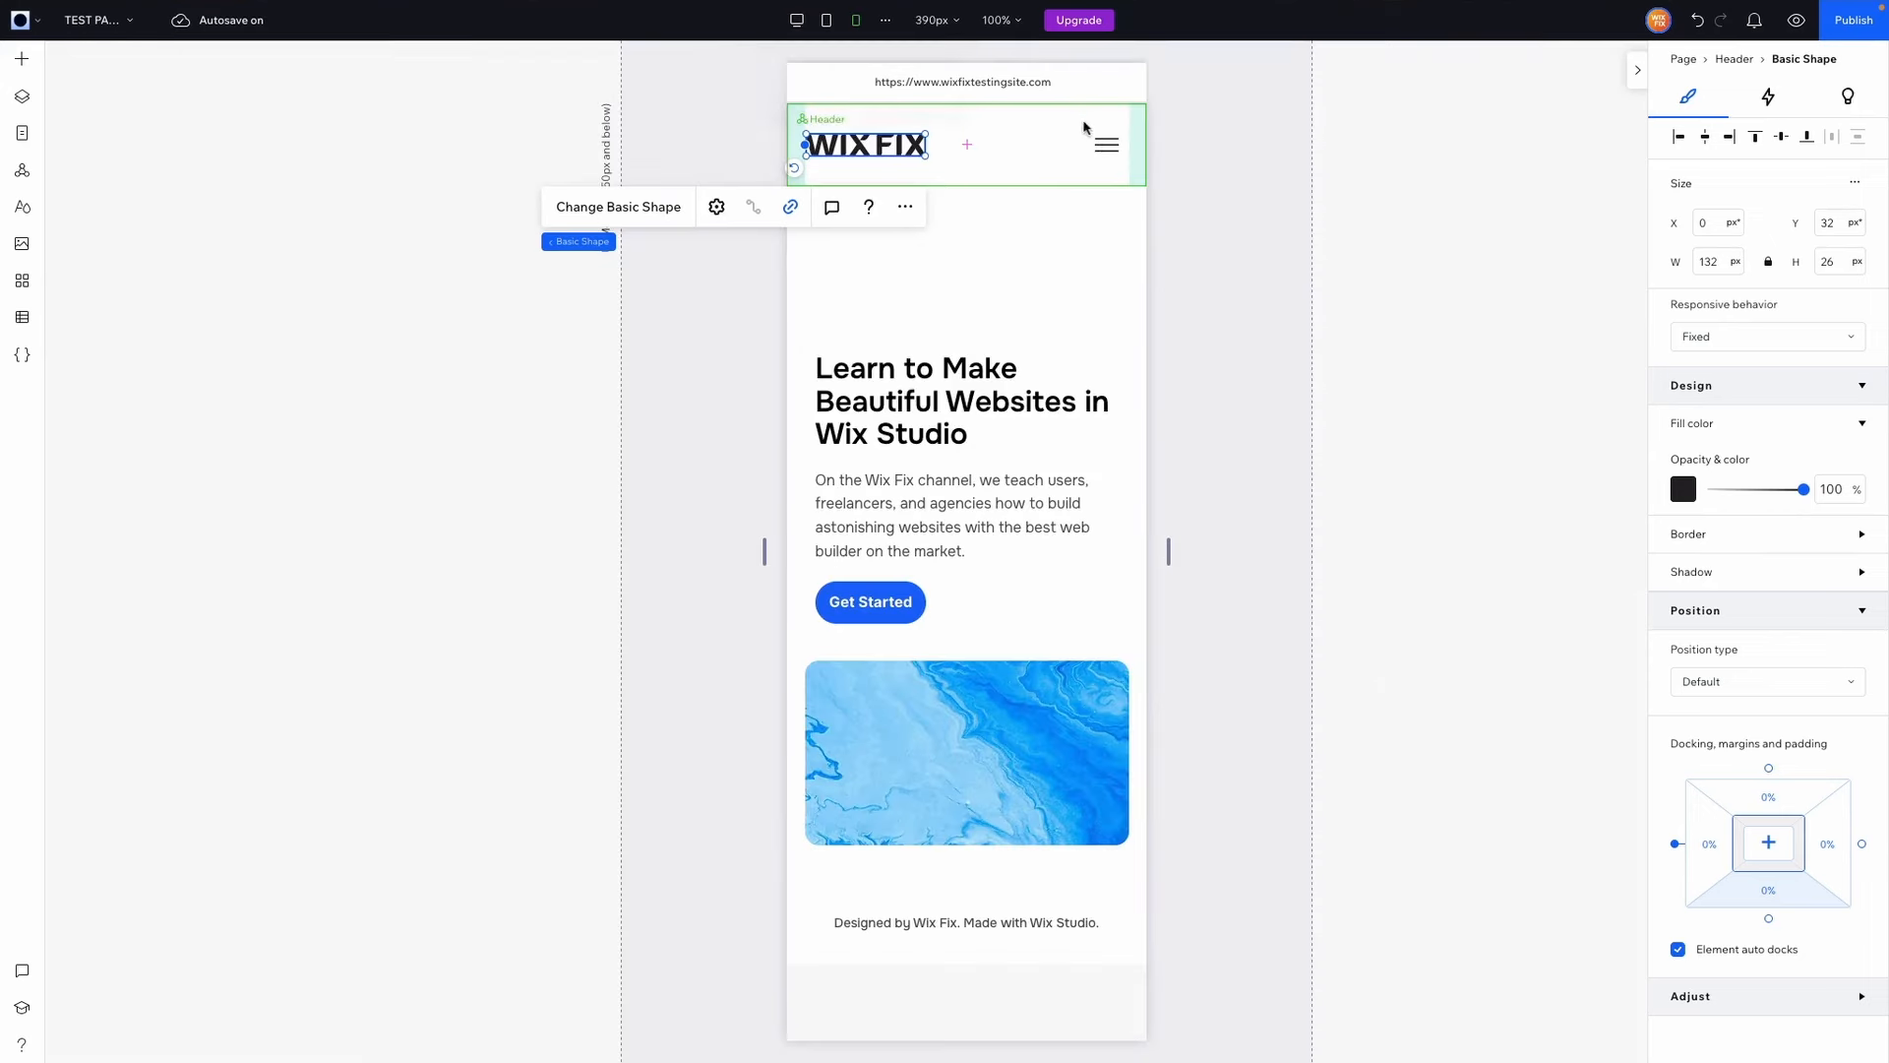
left_click(1104, 145)
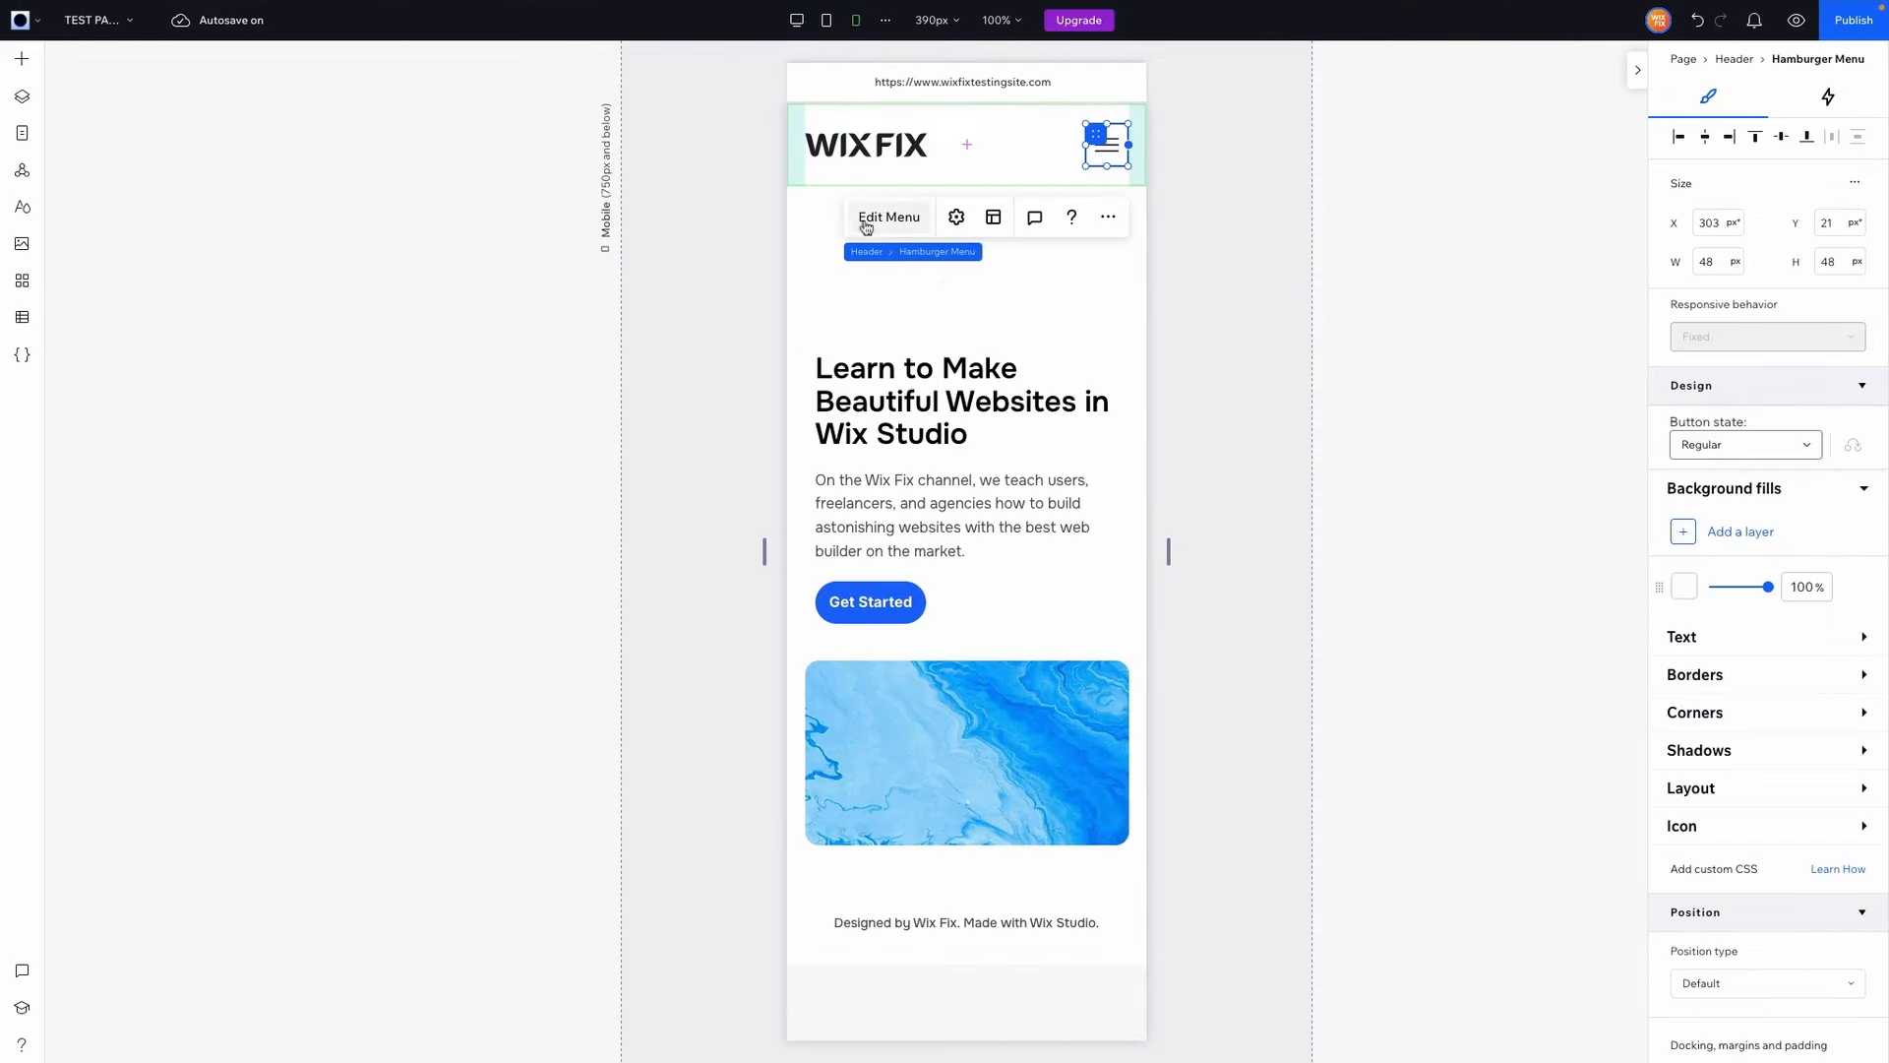
left_click(876, 211)
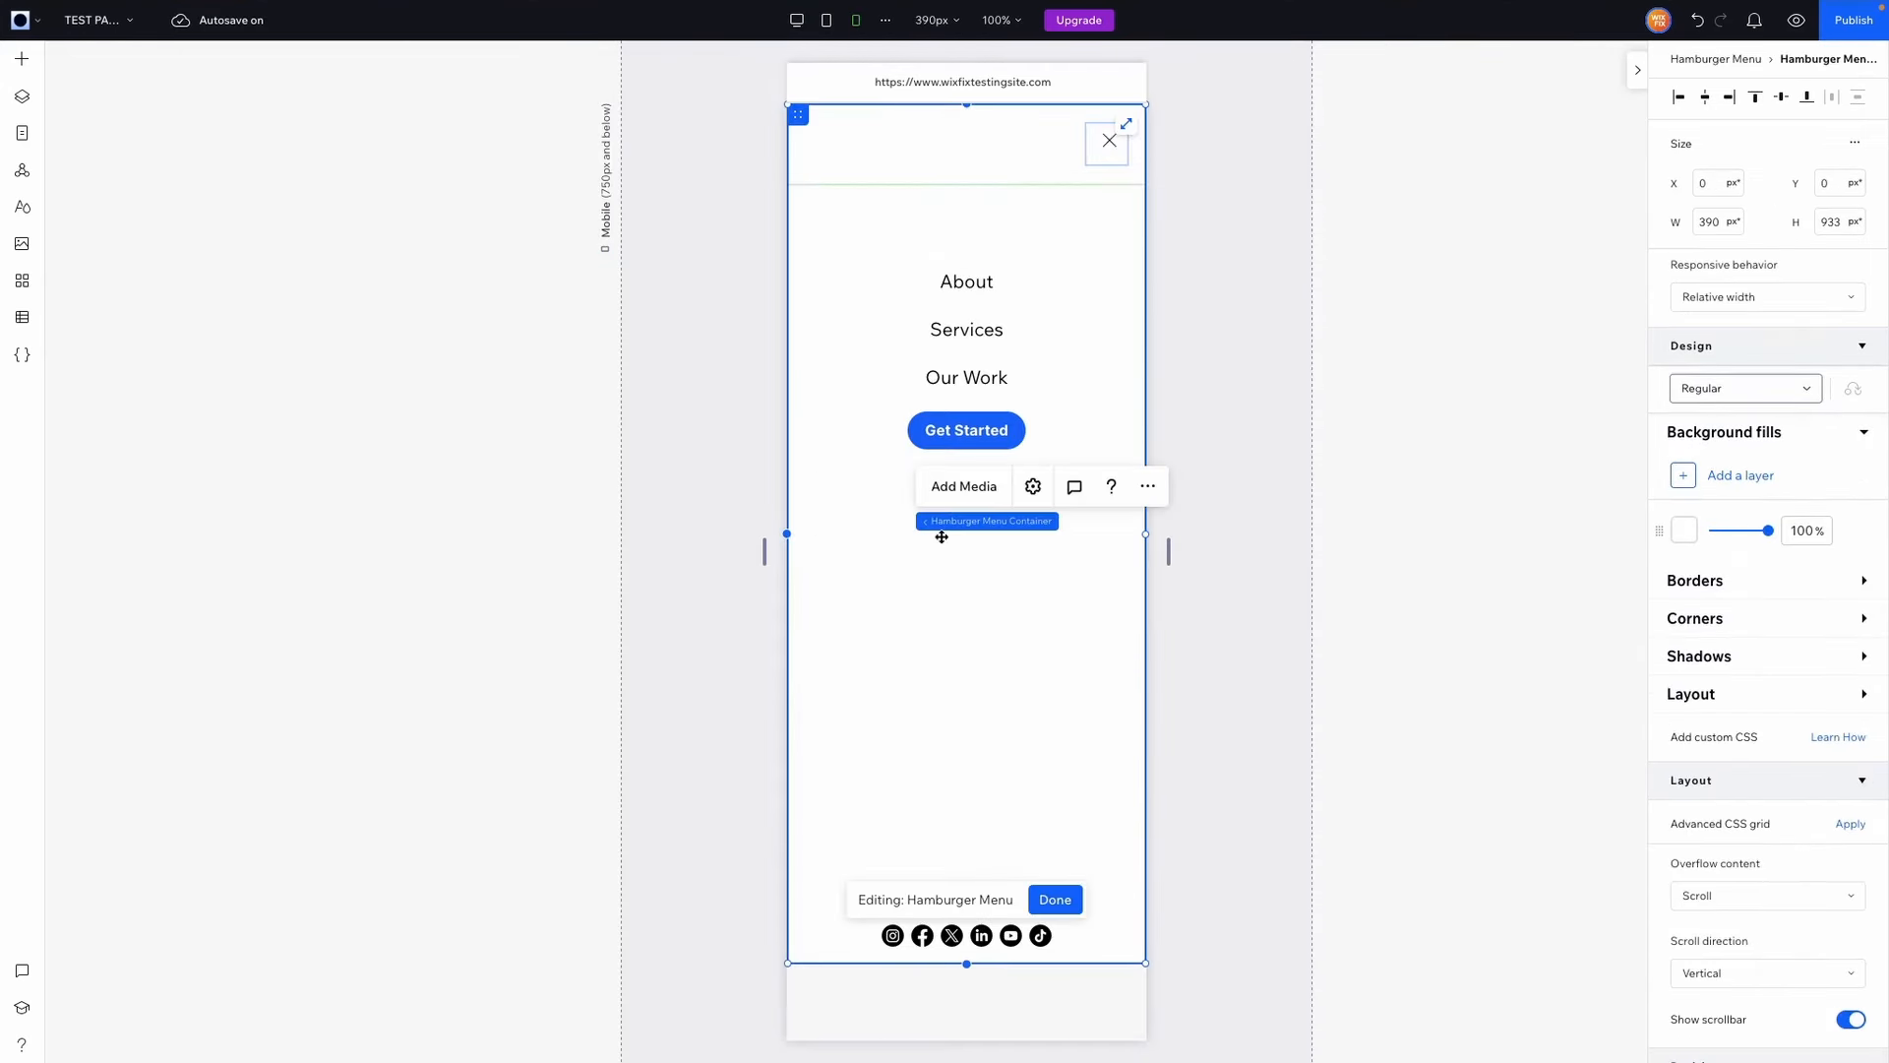
left_click_drag(1013, 540, 979, 298)
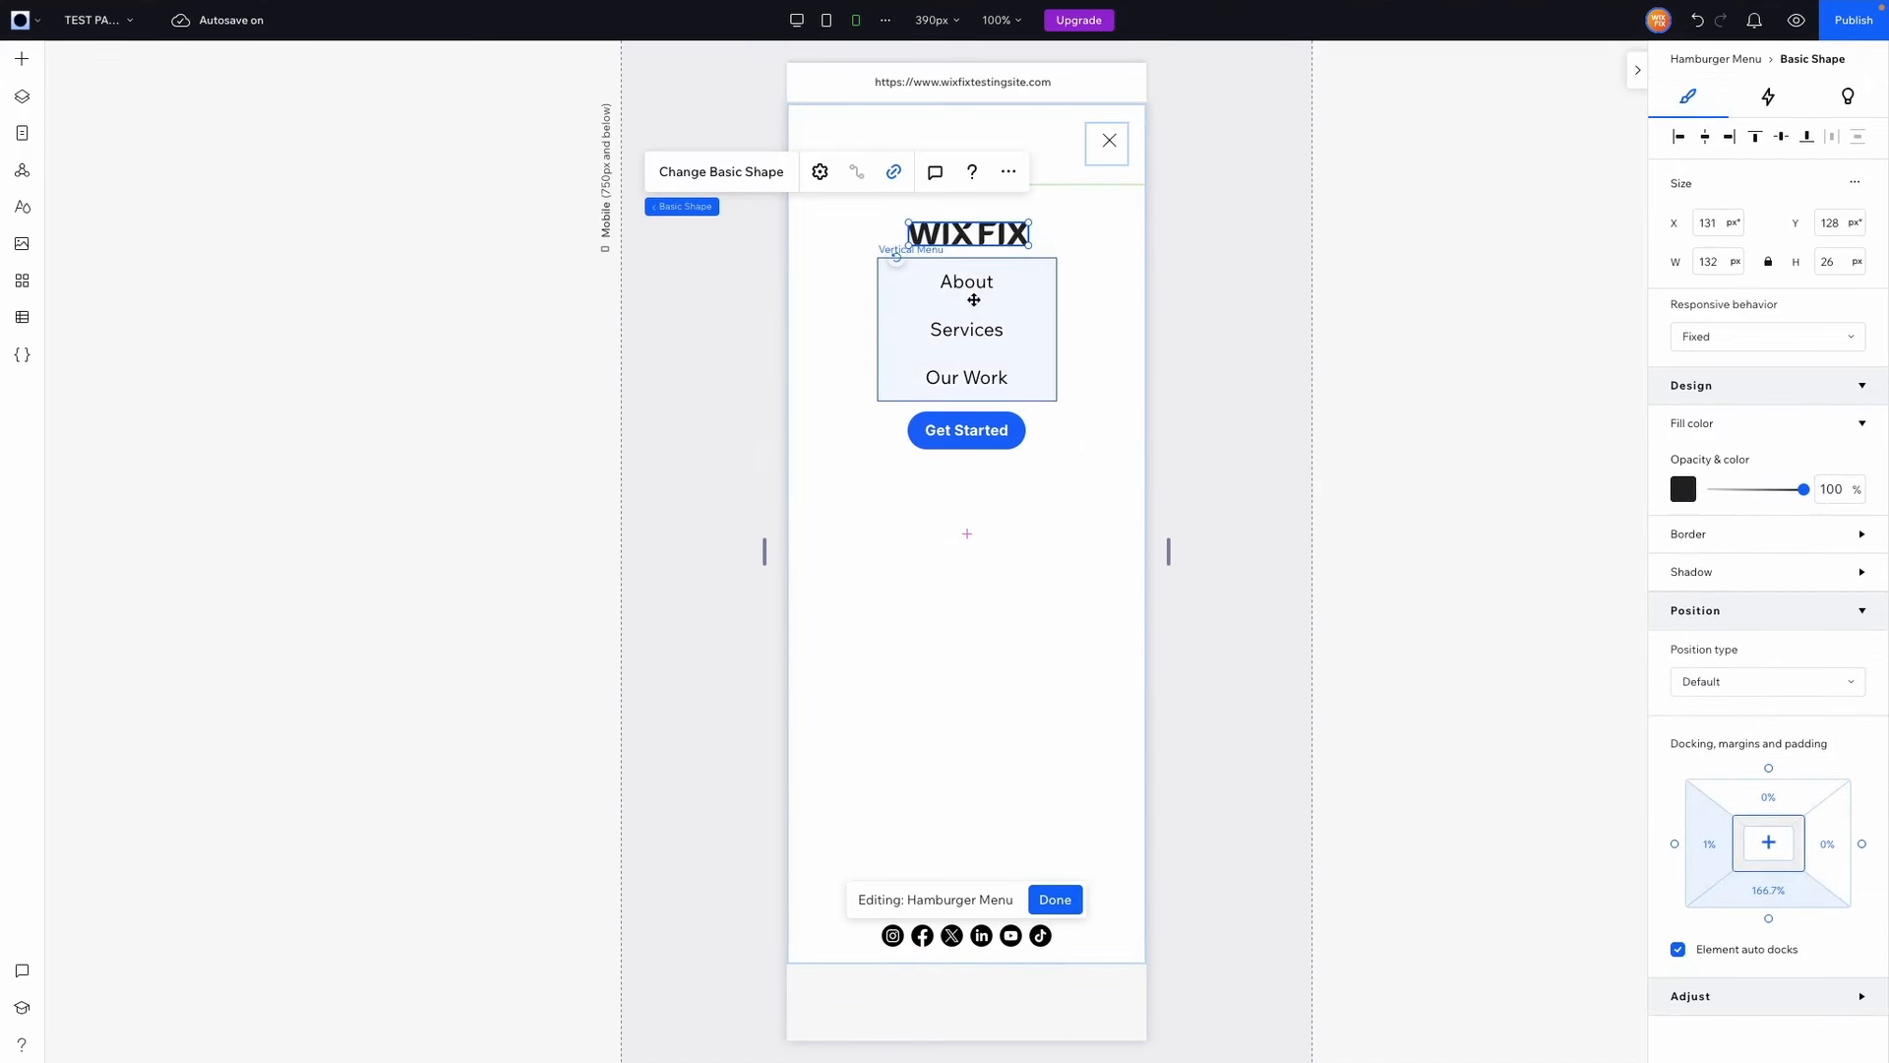
Step: Stack the logo, vertical menu and Get Started button vertically, with items center-aligned and item spacing set to 12
left_click(974, 300, "shift")
left_click(960, 437, "shift")
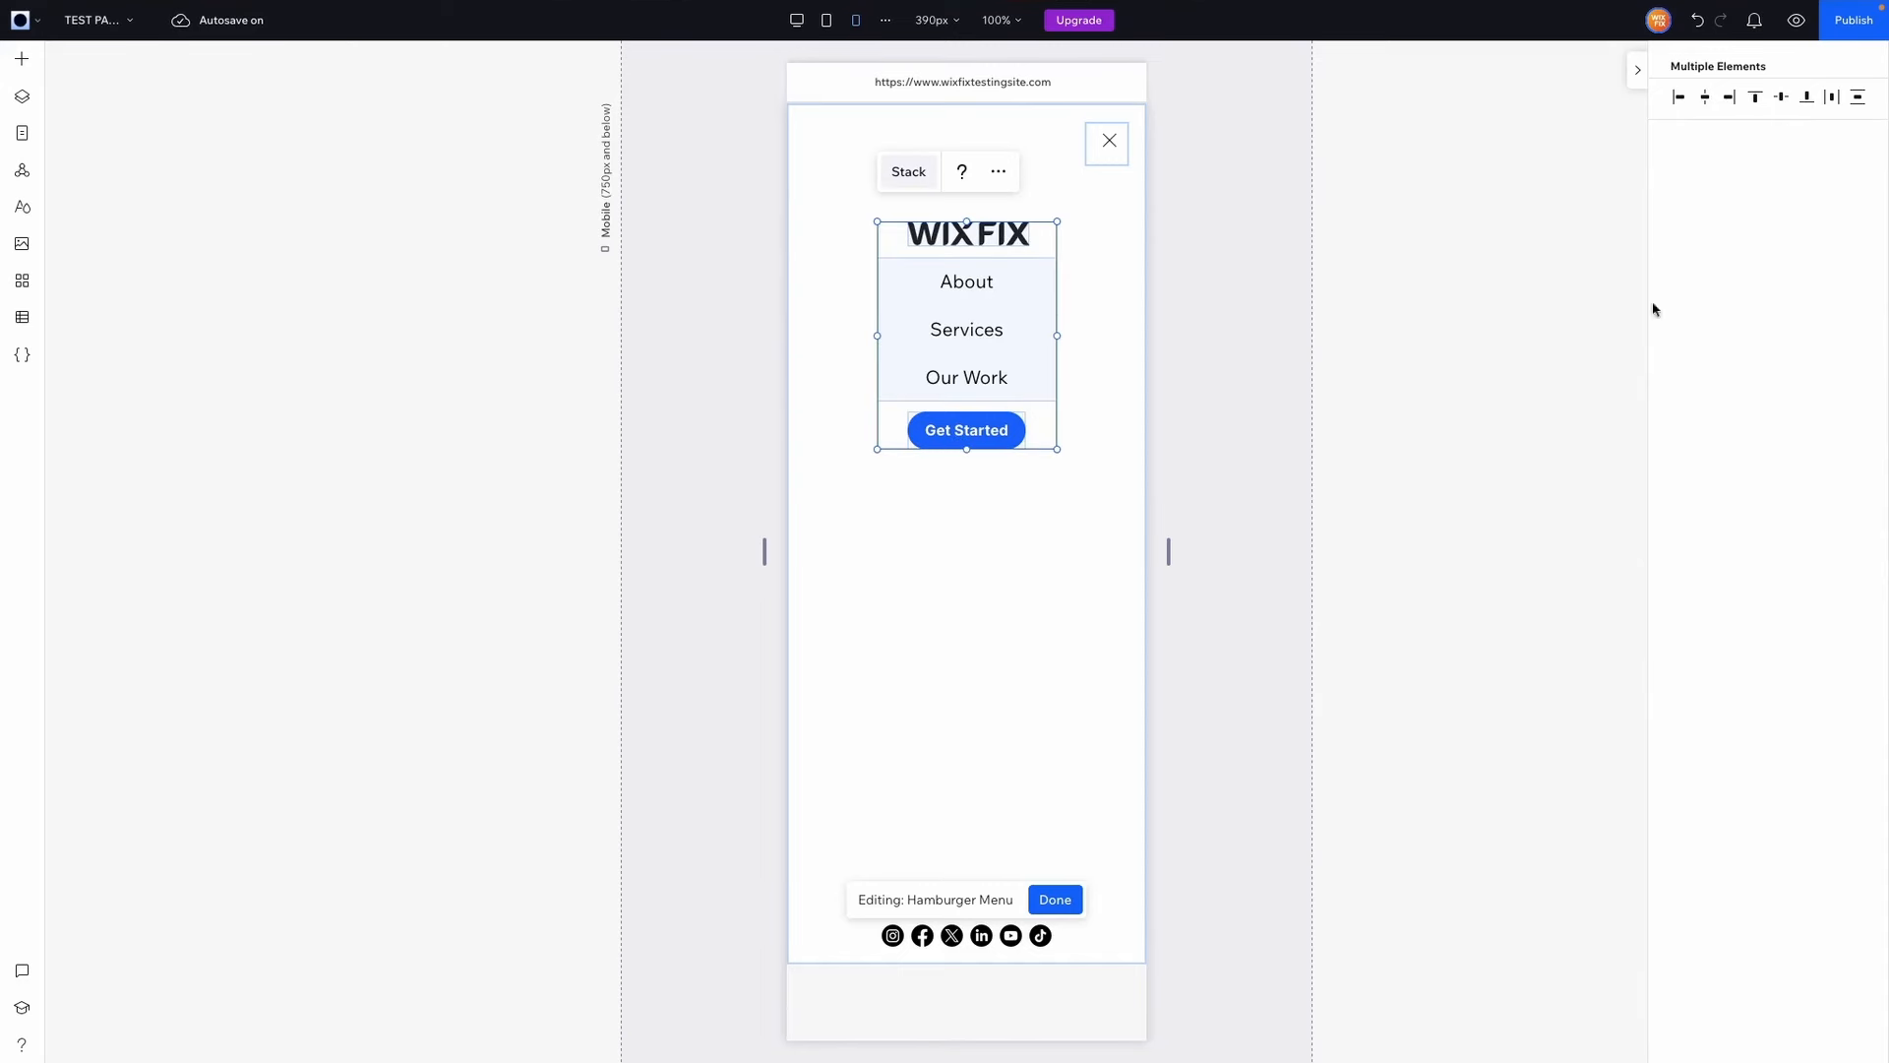
scroll(1705, 318, "down", 3)
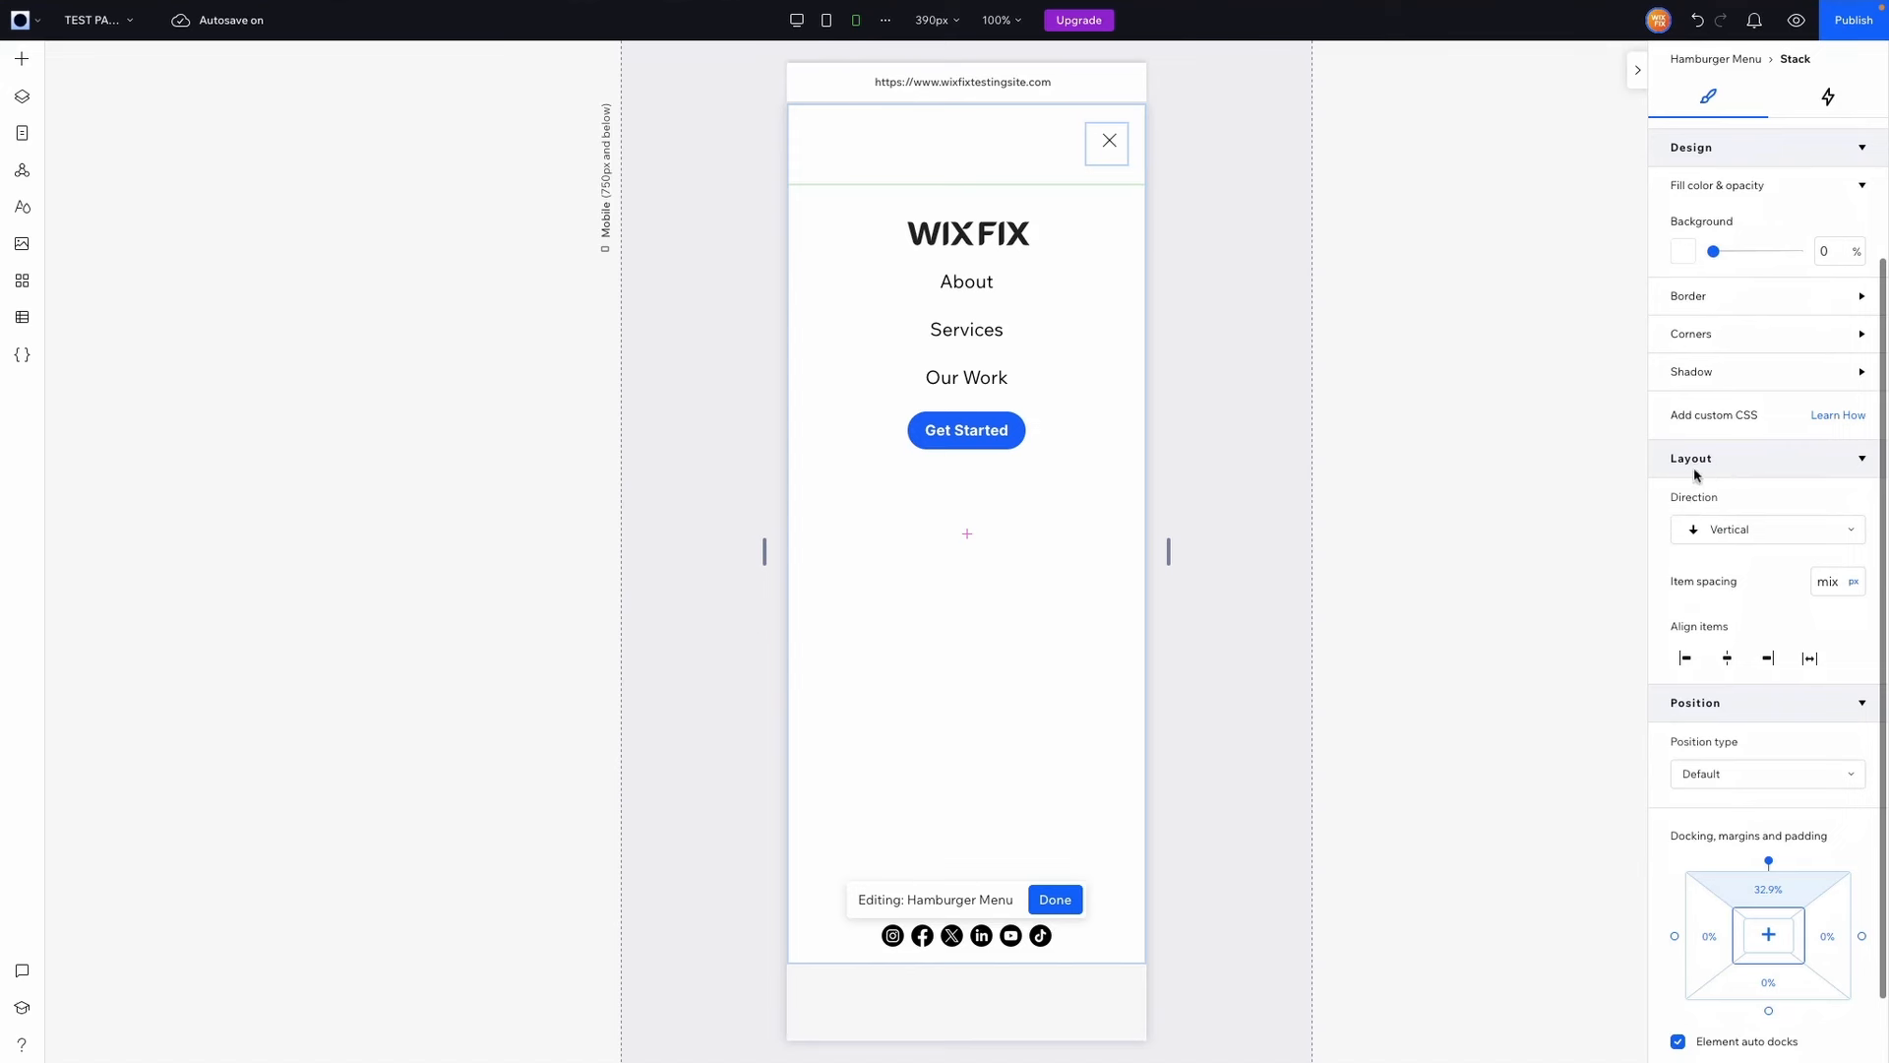
left_click(1728, 659)
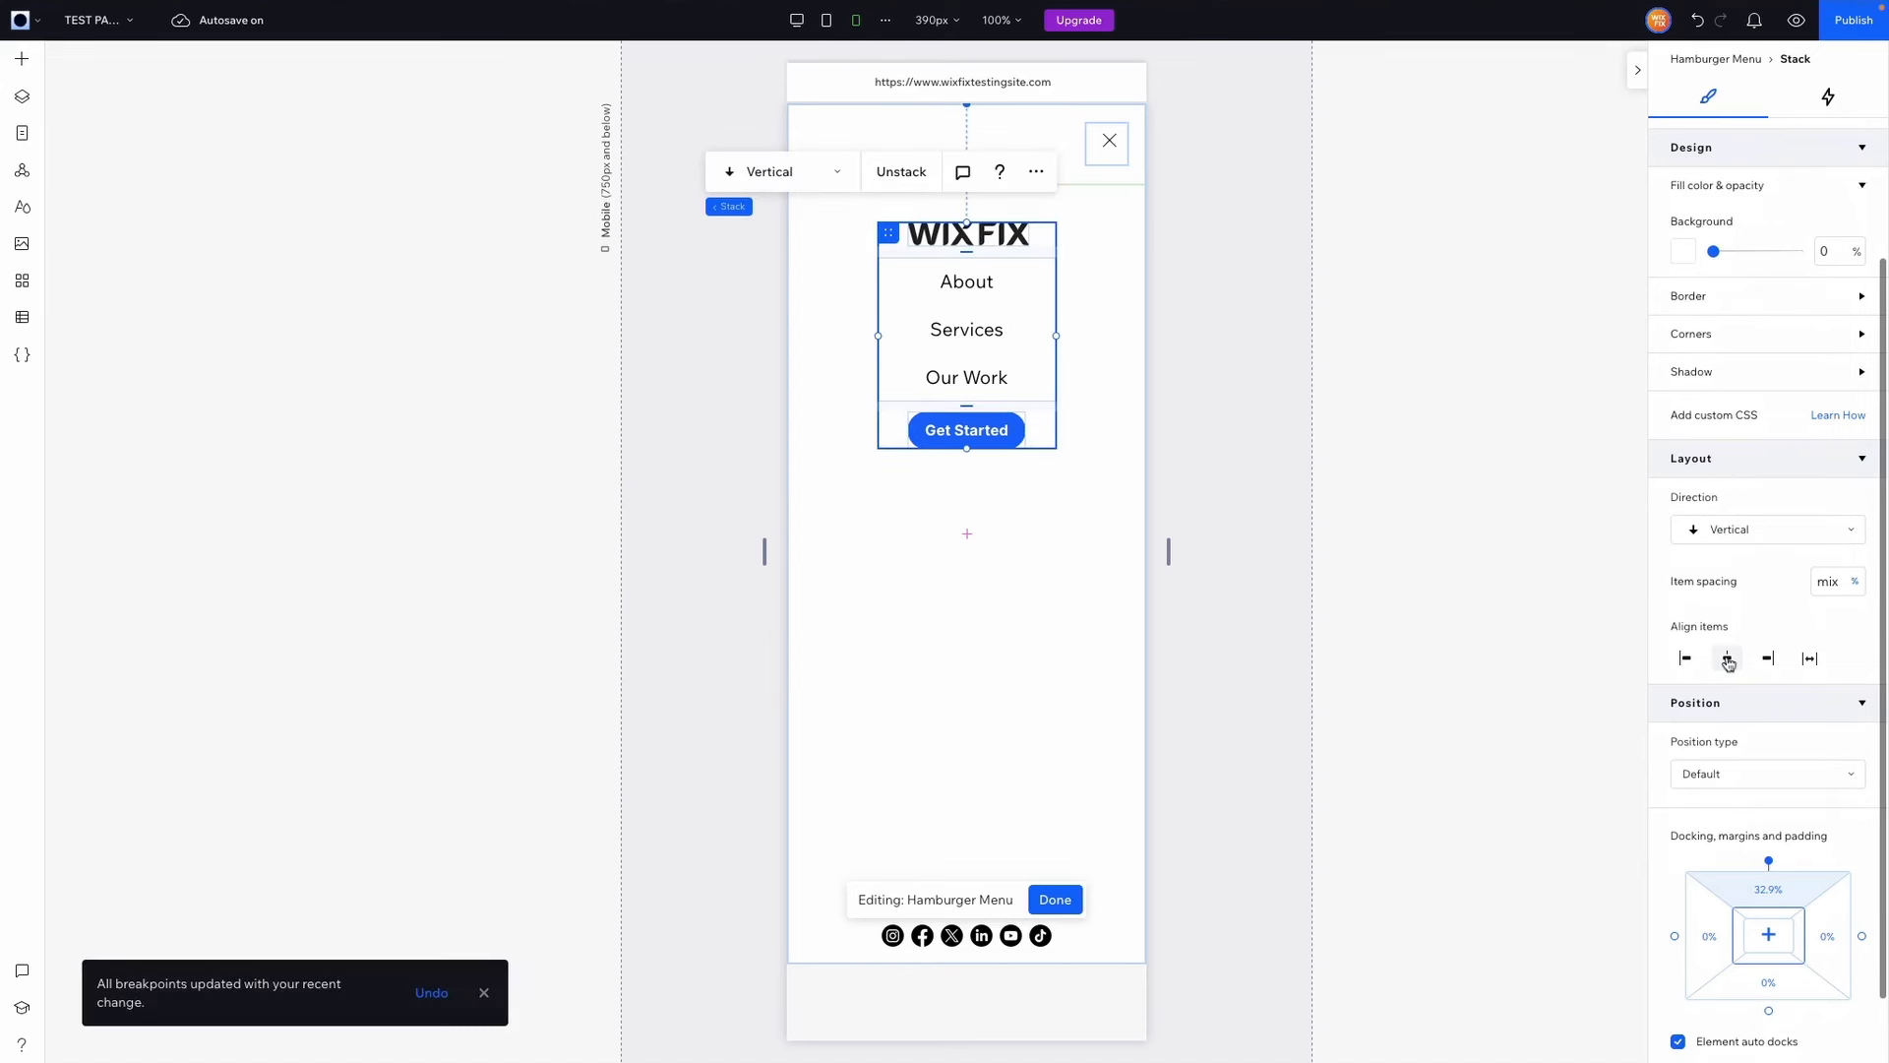
left_click(1838, 583)
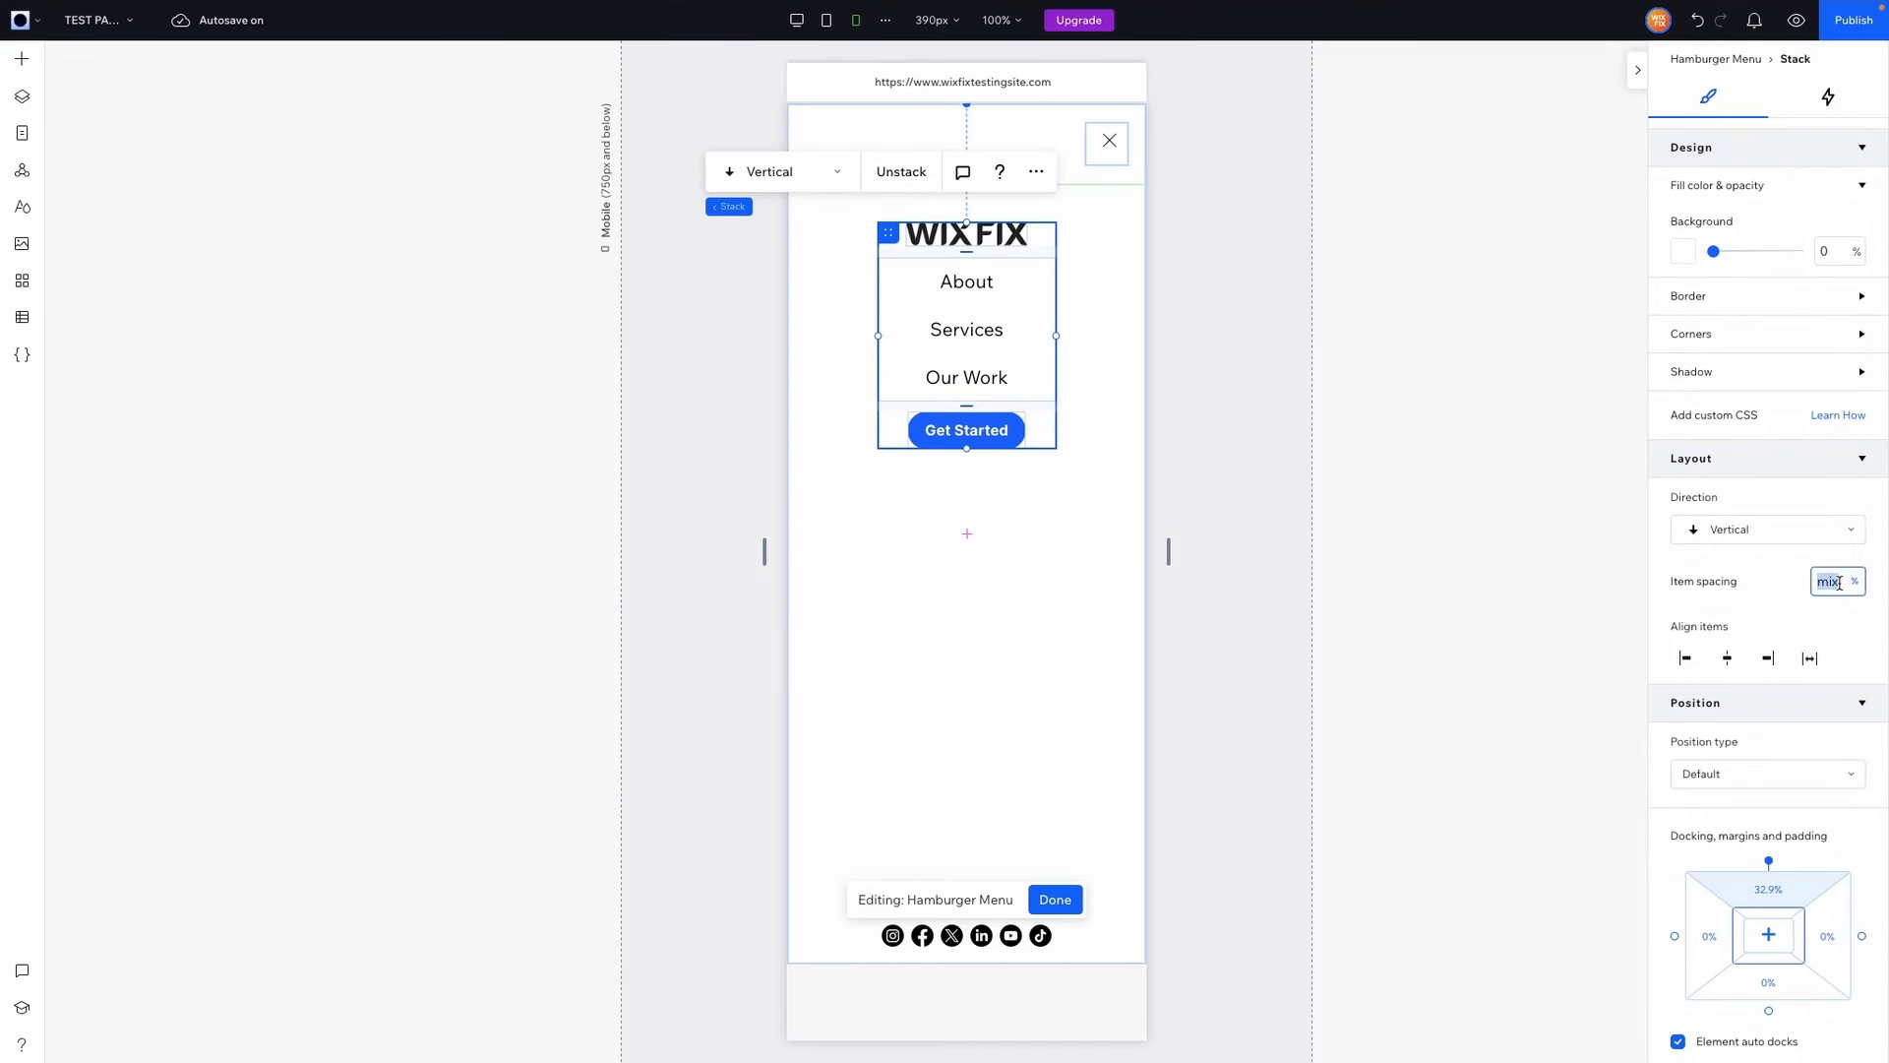
type("12")
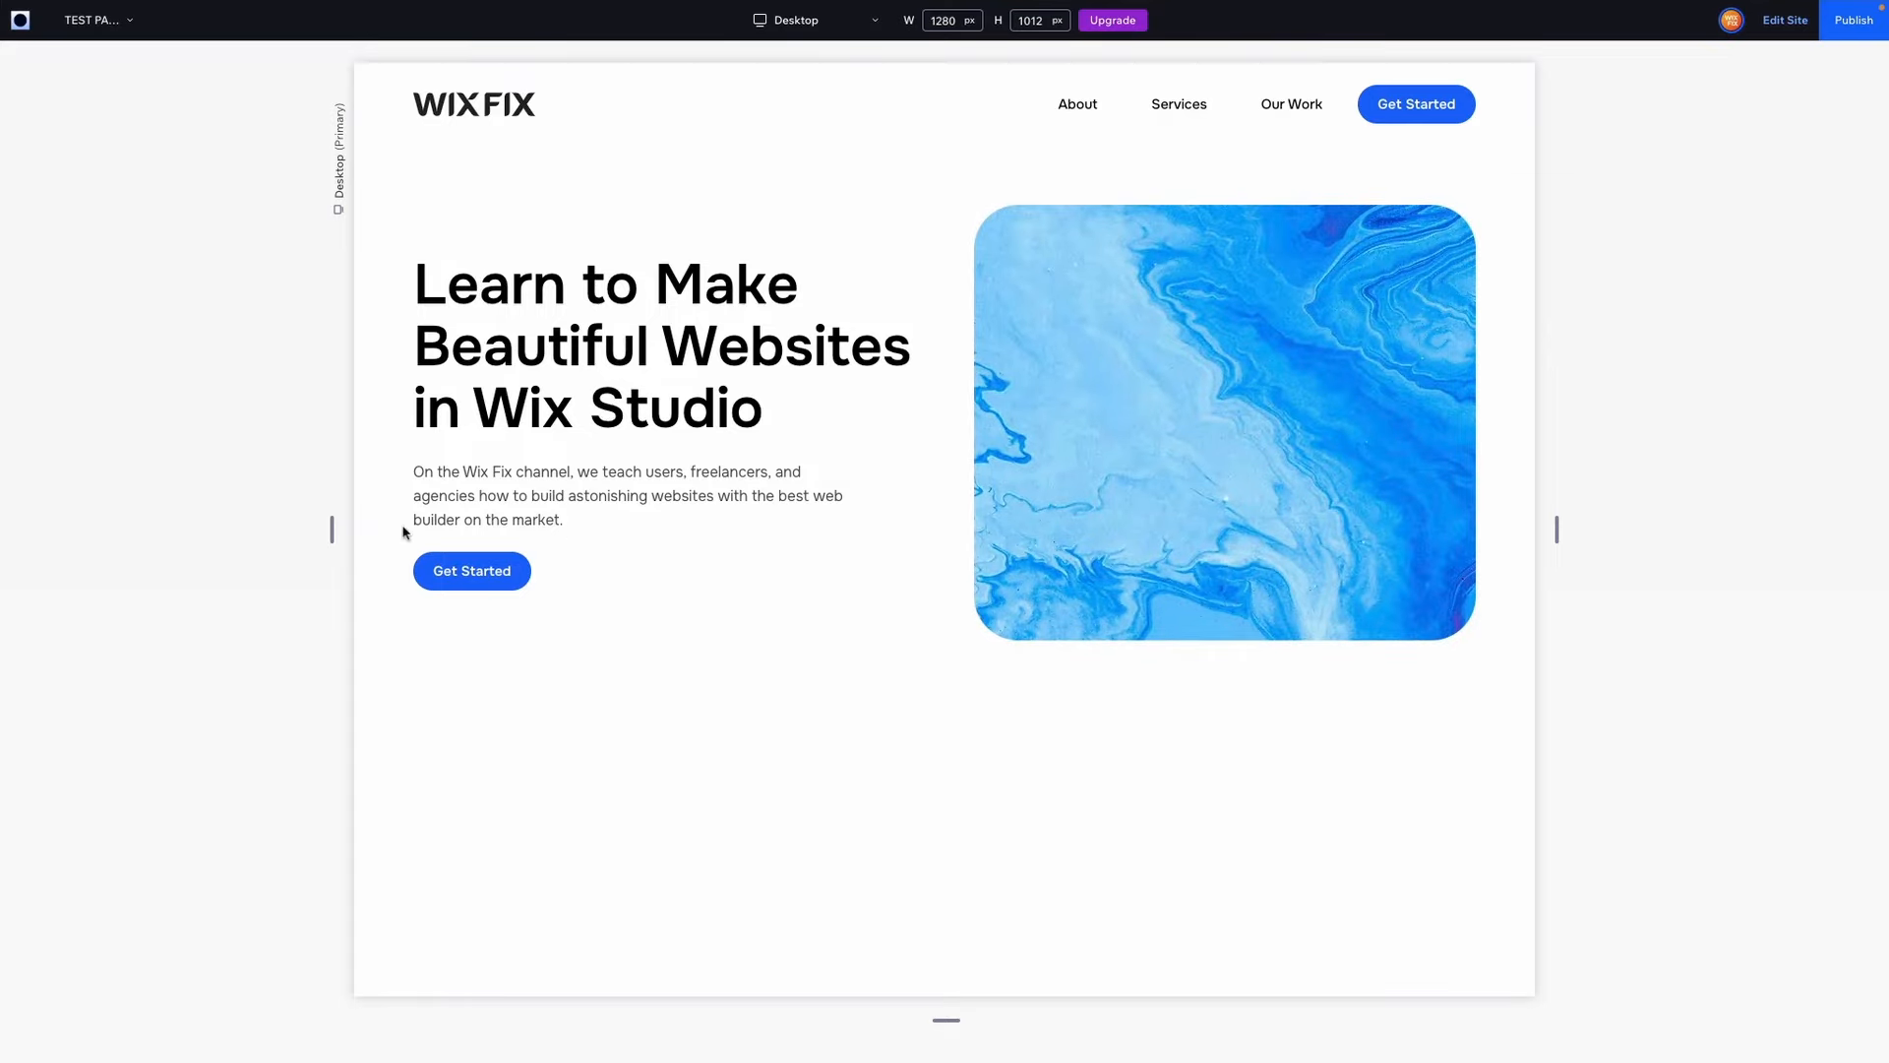
Step: Preview the page and narrow the viewport from desktop down to mobile width to check the header's responsiveness
left_click_drag(331, 529, 681, 490)
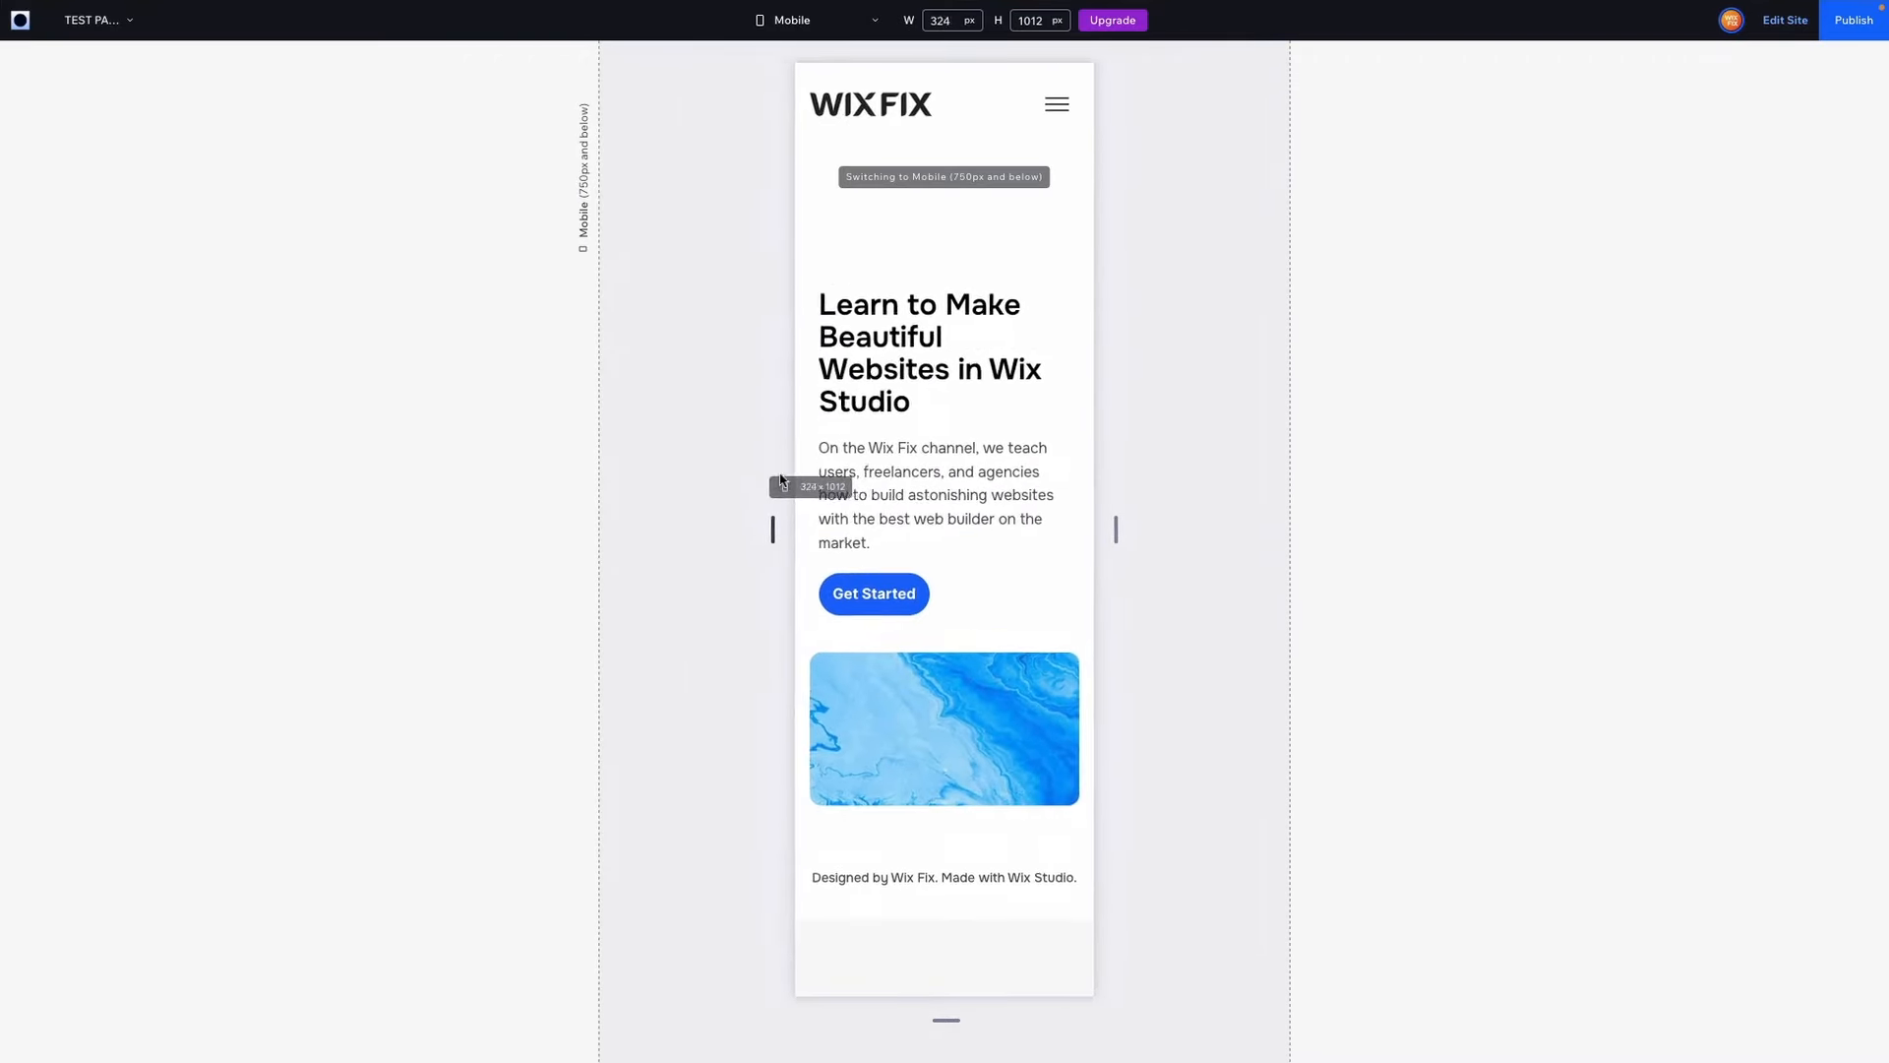